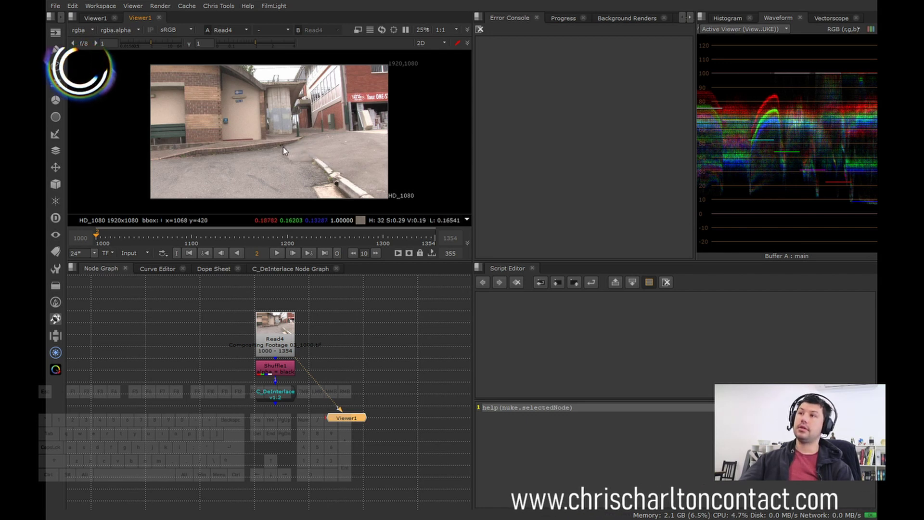
Go to frame 1130 of the Read4 footage and examine the interlacing lines around the hooded man up close.
key("space")
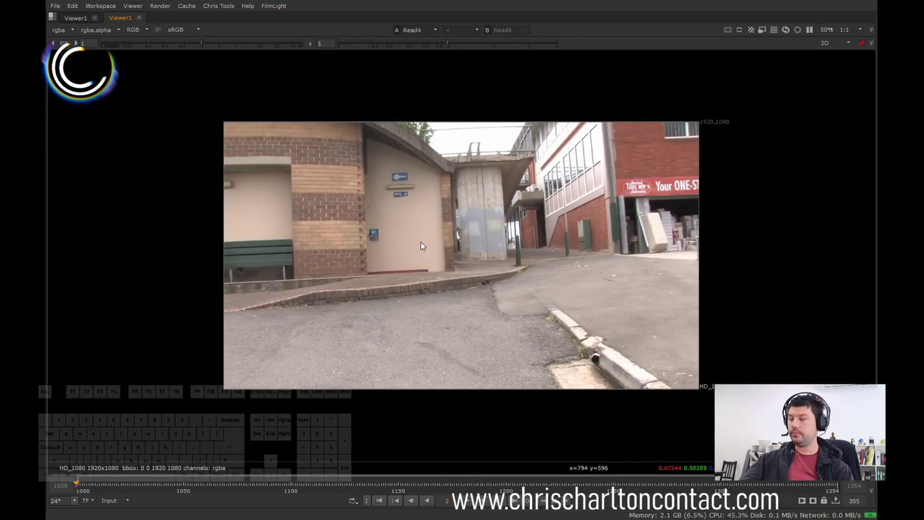
scroll(462, 253, "up", 2)
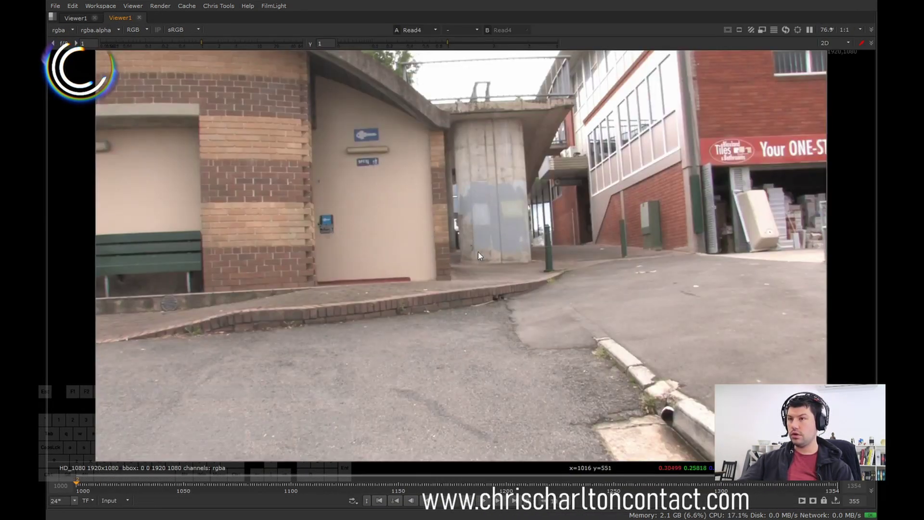
left_click(355, 483)
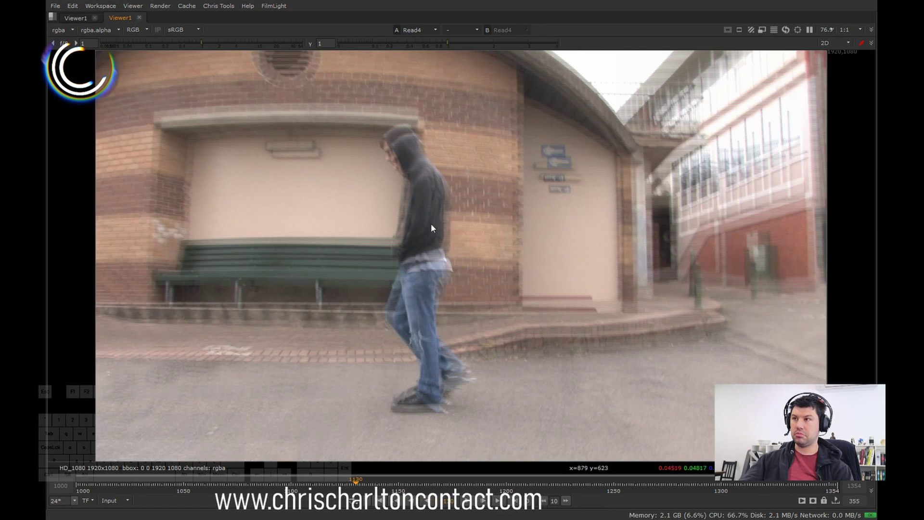
scroll(308, 204, "up", 8)
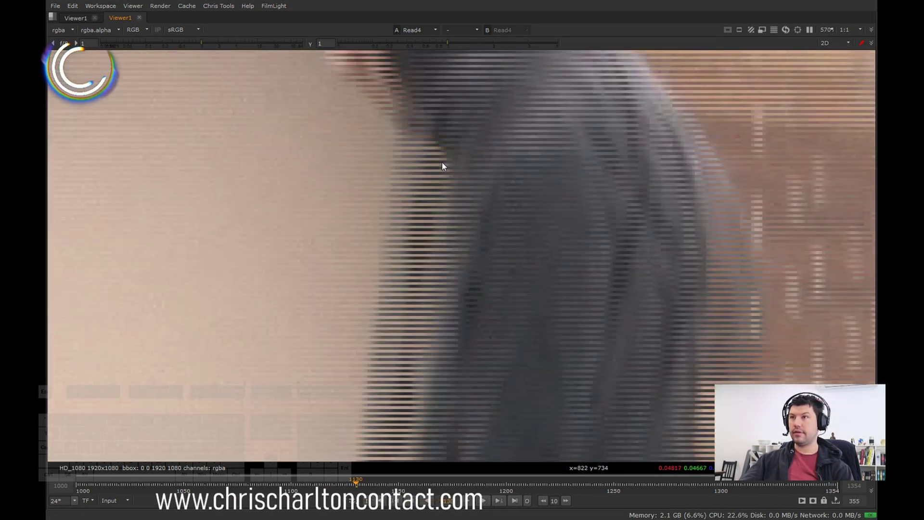
scroll(443, 166, "down", 5)
key("space")
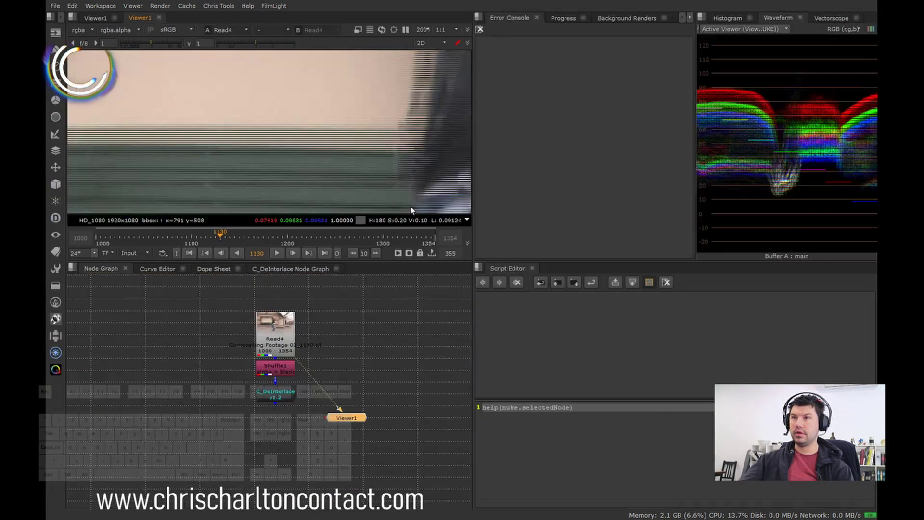
scroll(333, 172, "down", 4)
scroll(345, 120, "up", 5)
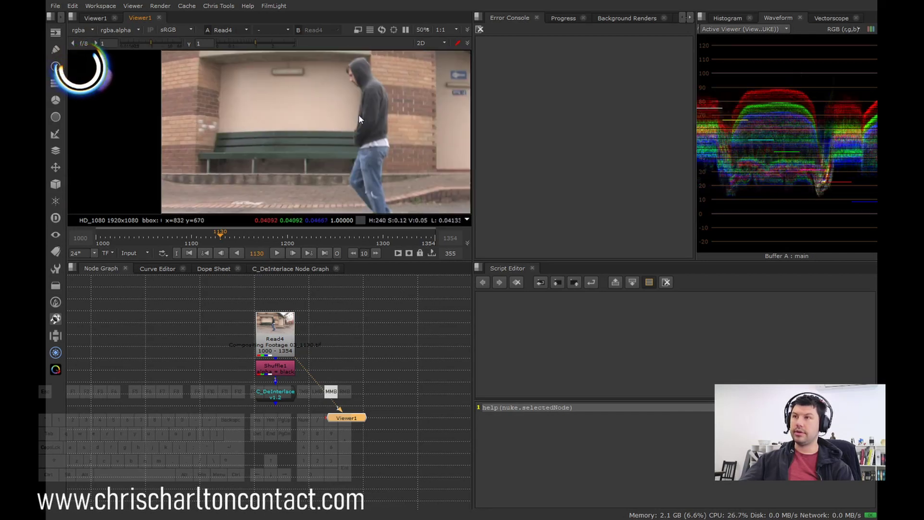
middle_click_drag(311, 106, 235, 116)
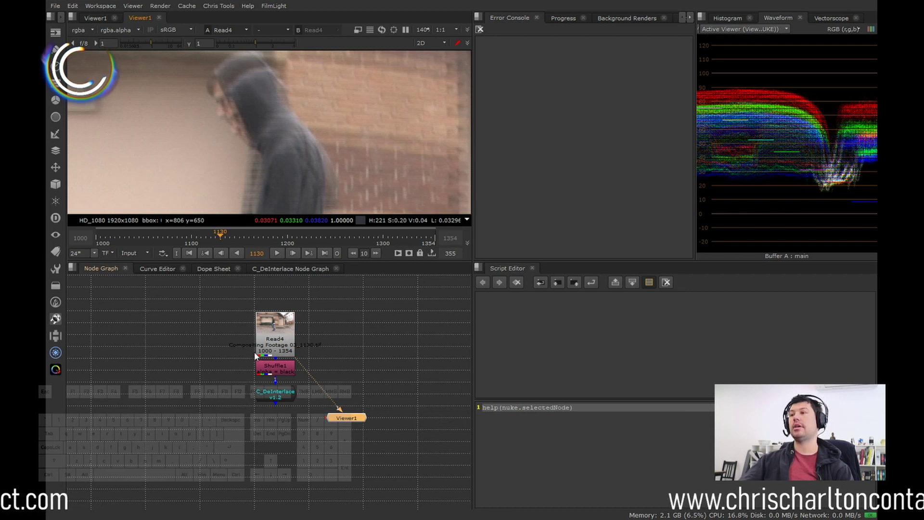
Connect the viewer to the C_DeInterlace node below Shuffle1.
left_click(288, 327)
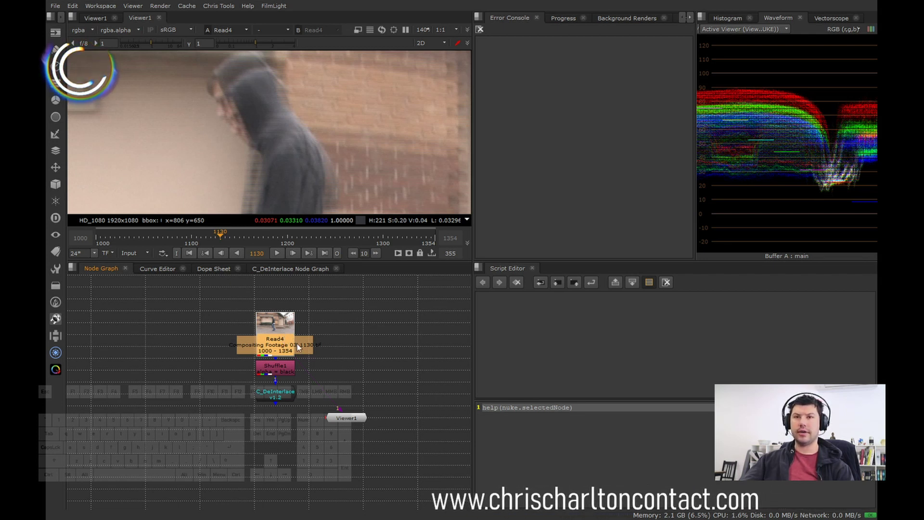
left_click(282, 375)
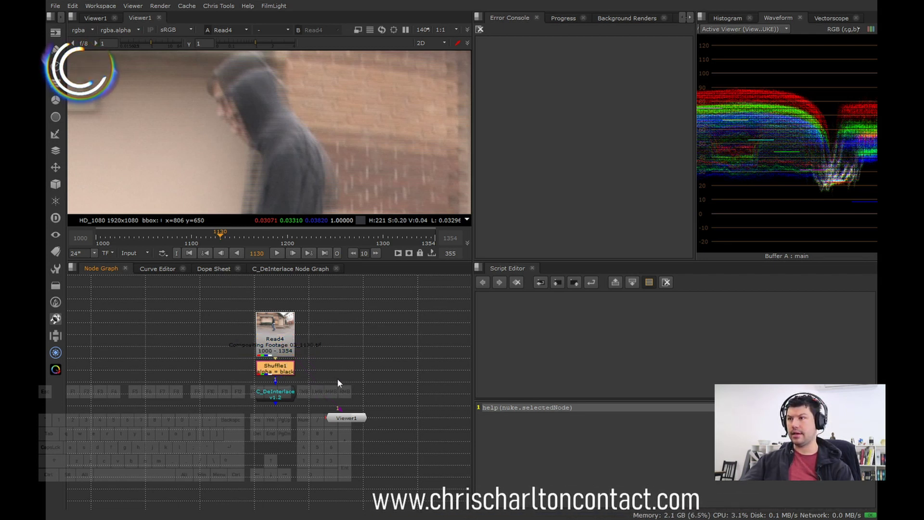
left_click(286, 396)
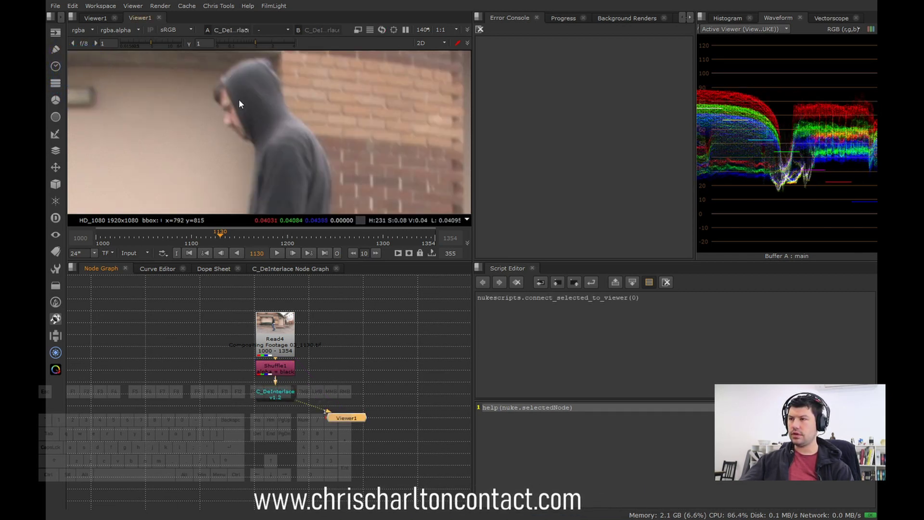
Open the C_DeInterlace node's properties and review its deinterlacing settings and About information.
double_click(279, 398)
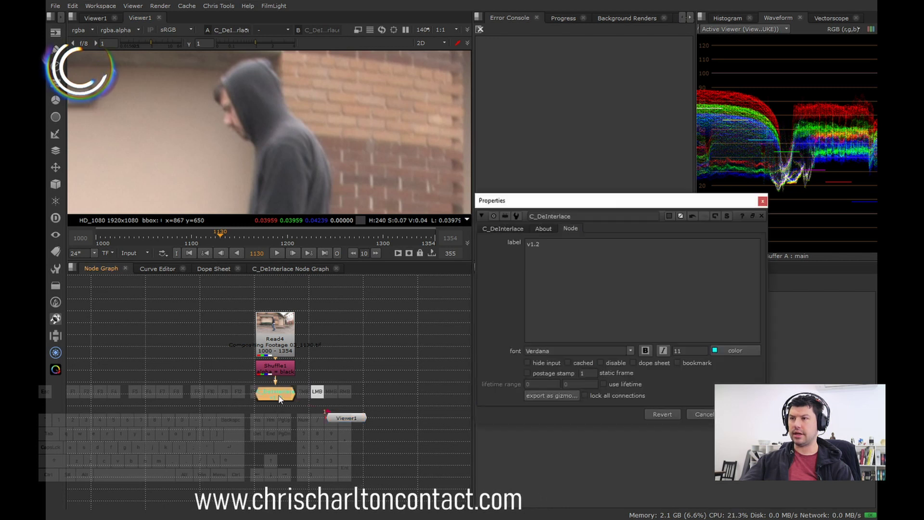
left_click(512, 229)
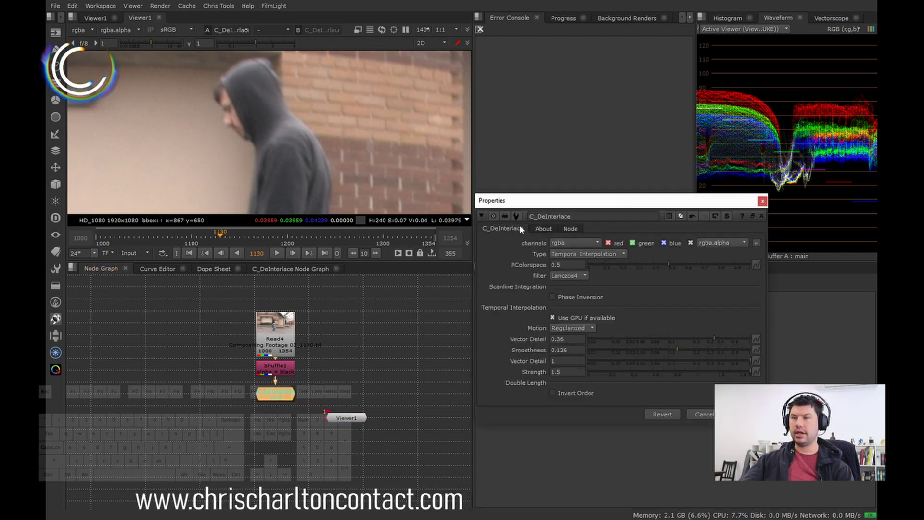
left_click(538, 230)
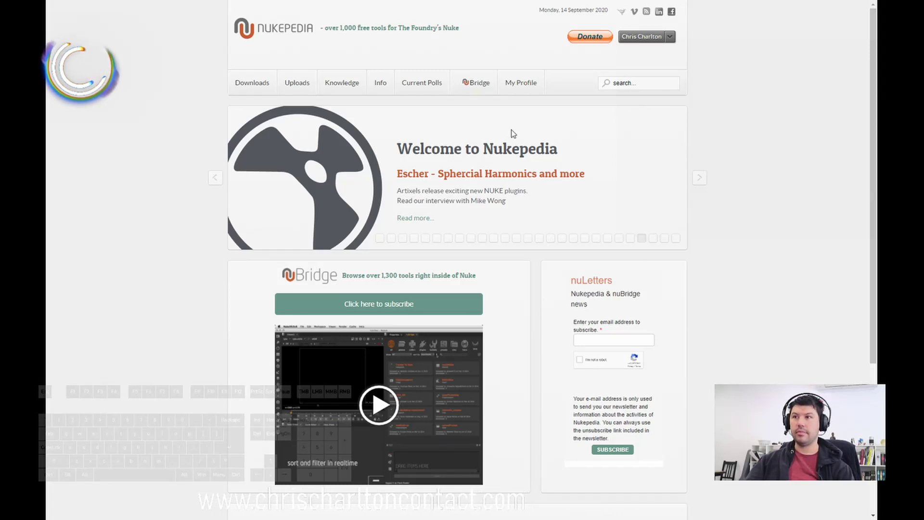
Look through the Nukepedia home page in the browser, and return to Nuke to show the main C_DeInterlace settings.
scroll(754, 184, "down", 5)
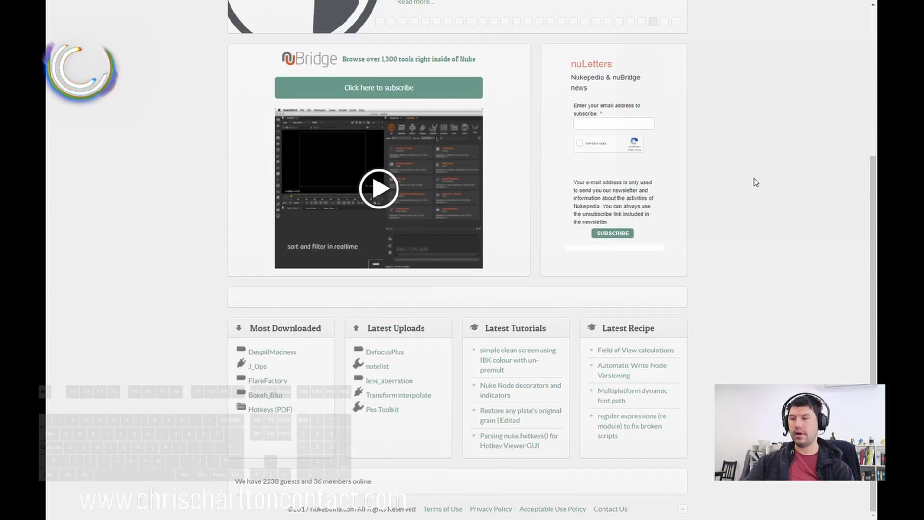
scroll(754, 182, "up", 5)
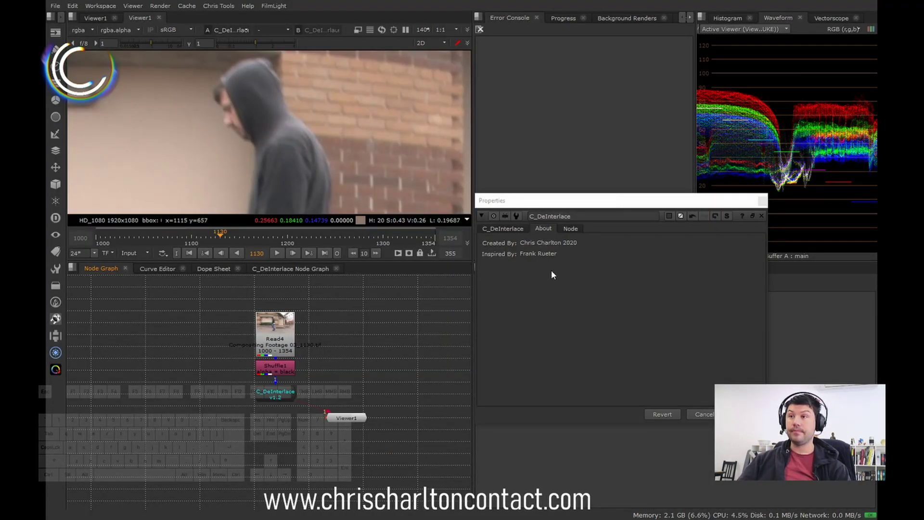
left_click(512, 228)
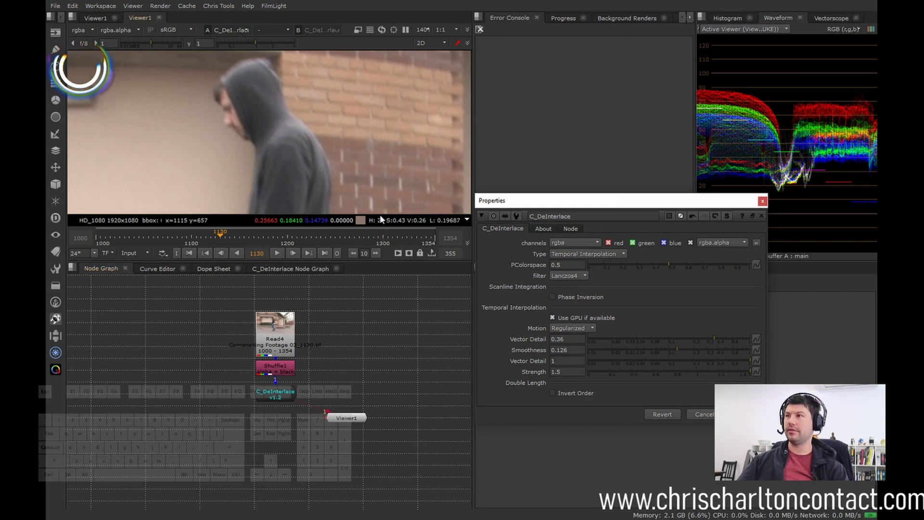
Examine the deinterlaced image in the viewer around the hooded man and the surrounding brick wall.
scroll(356, 192, "down", 2)
middle_click(338, 170)
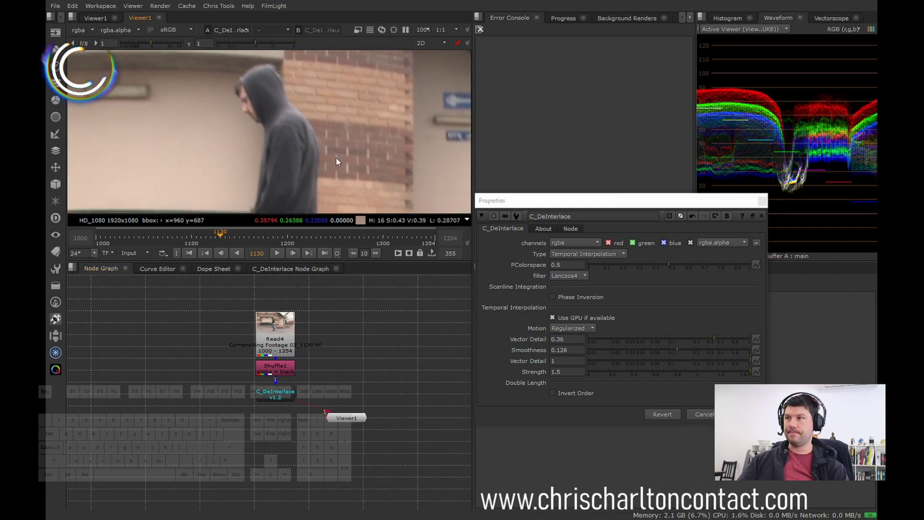
middle_click_drag(336, 158, 355, 151)
middle_click_drag(291, 91, 294, 120)
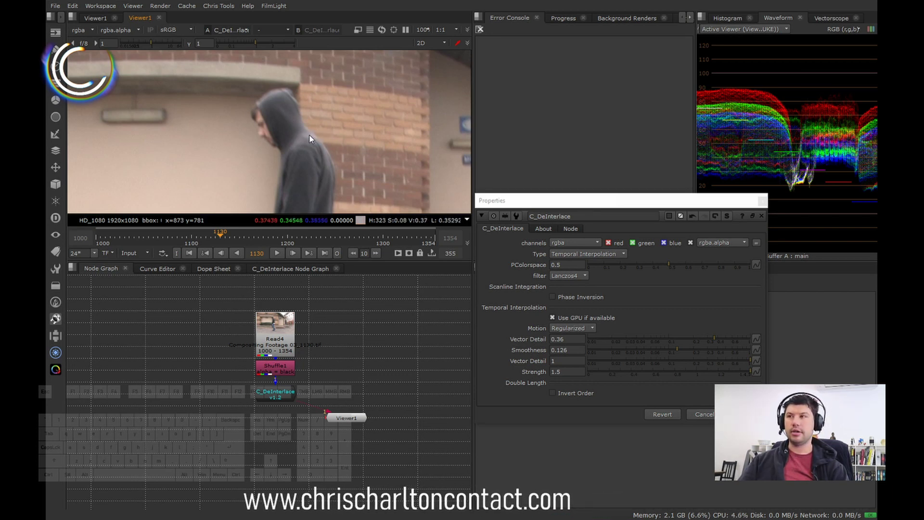
scroll(308, 136, "down", 2)
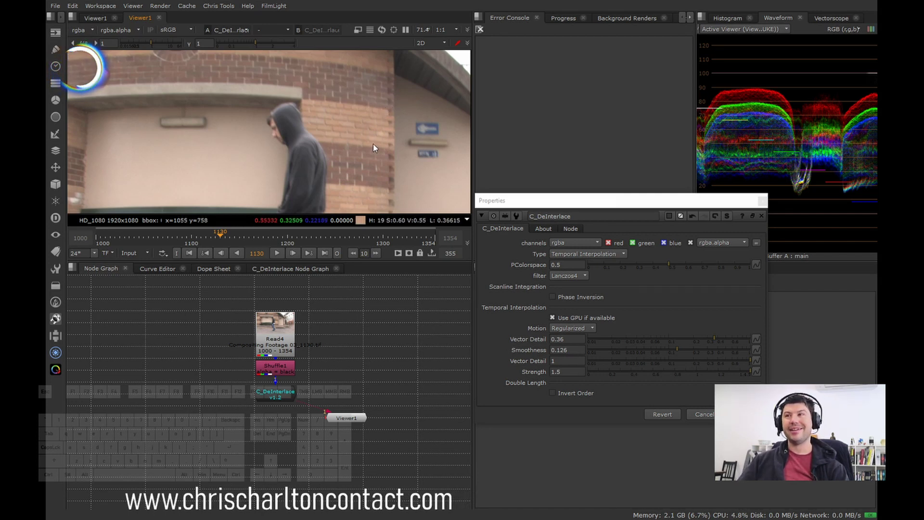
scroll(366, 123, "down", 1)
middle_click_drag(356, 129, 332, 124)
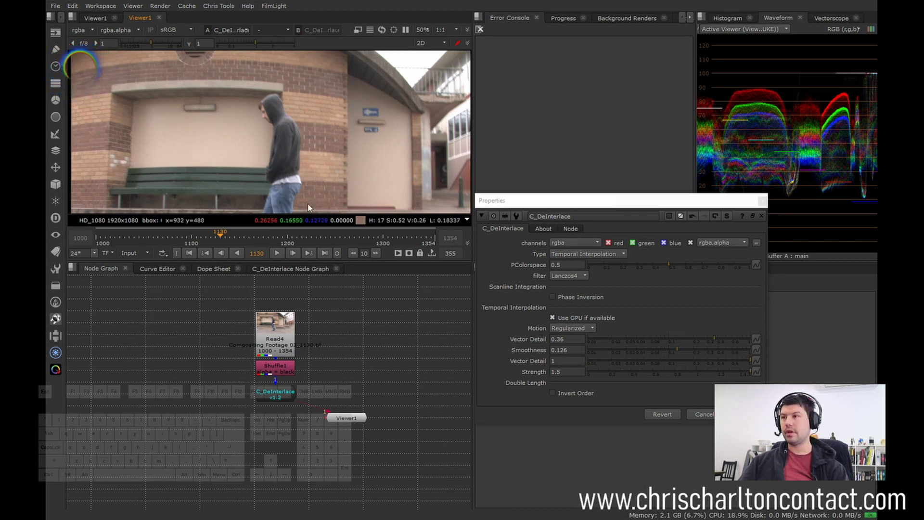
middle_click_drag(356, 334, 322, 333)
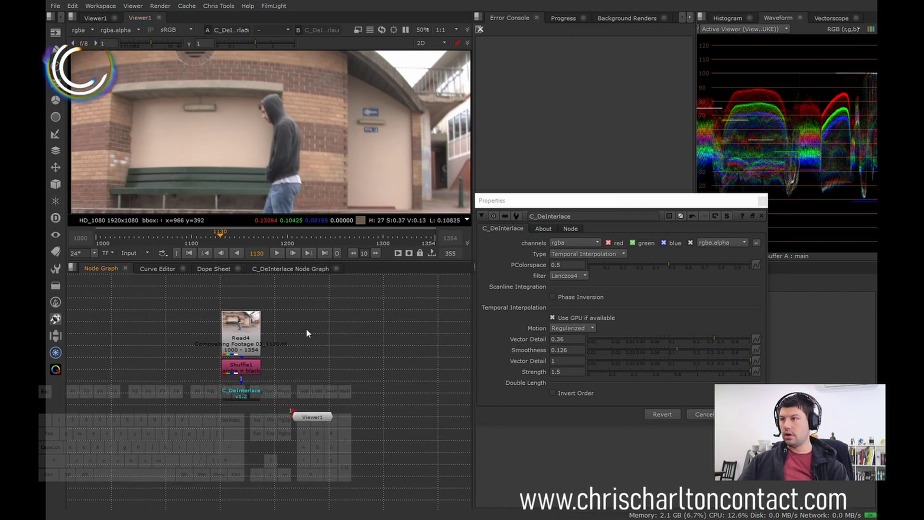
key("Tab")
type("de")
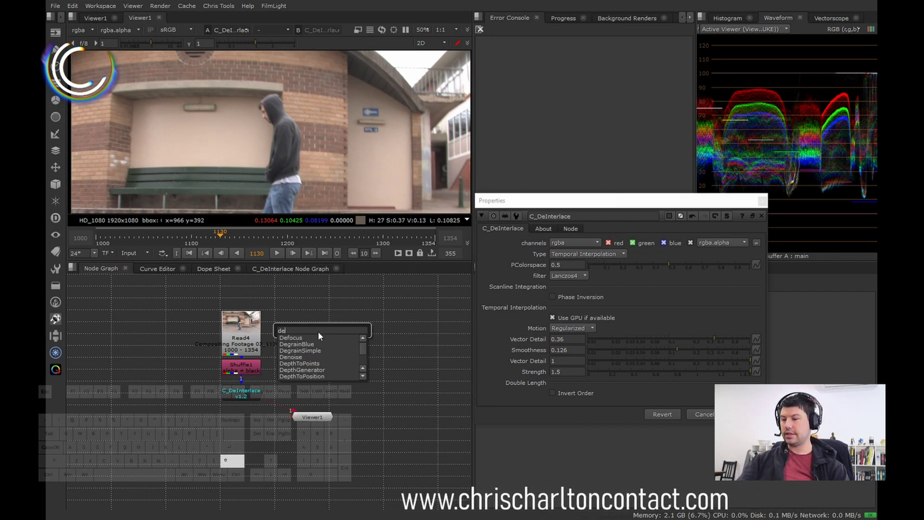
type("l")
key("BackSpace")
key("BackSpace")
key("BackSpace")
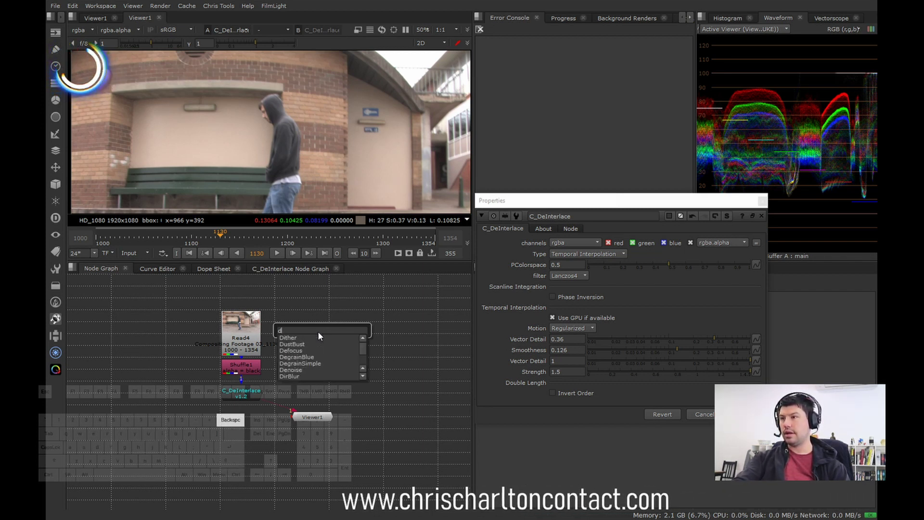
key("Escape")
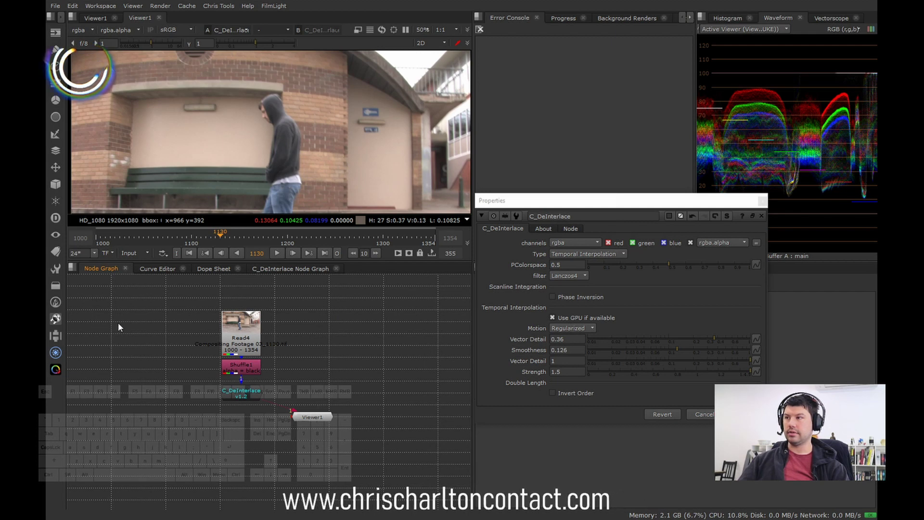
Update the list of all plugins so that every installed node can be found.
left_click(55, 270)
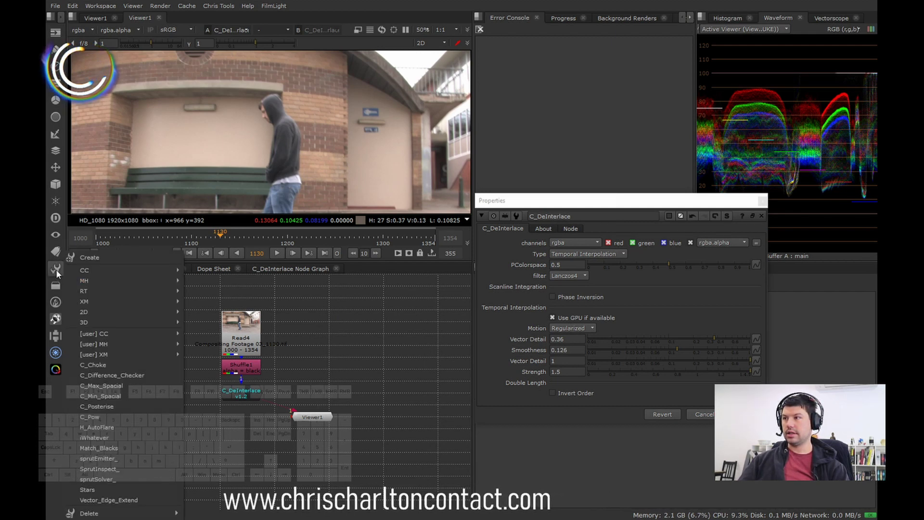
left_click(56, 285)
left_click(56, 285)
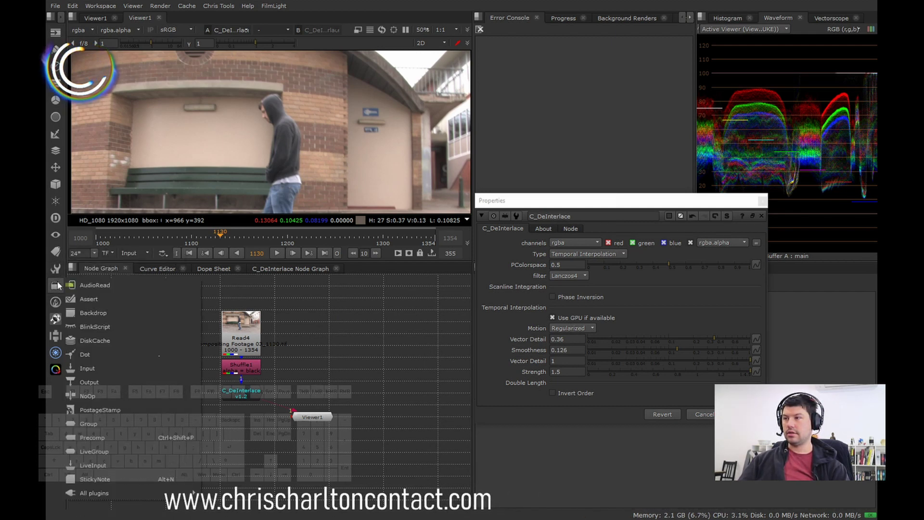
left_click(54, 285)
left_click(56, 285)
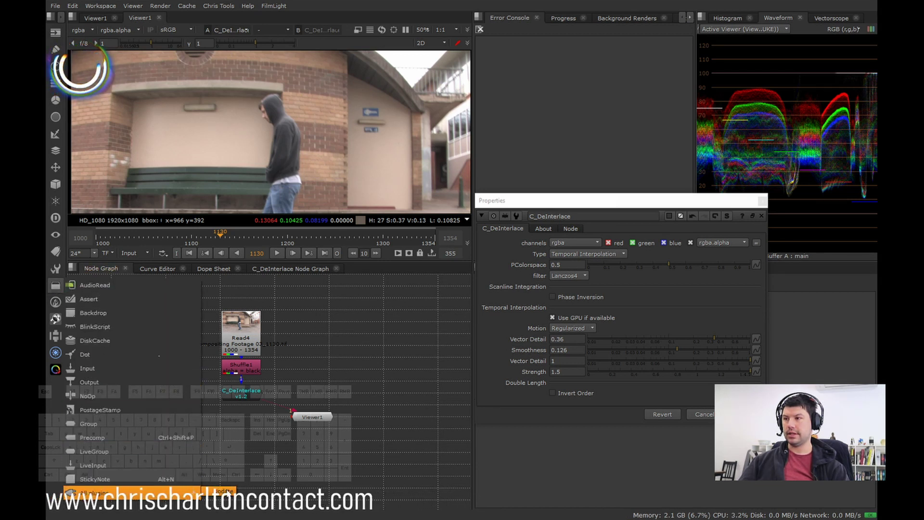
left_click(224, 491)
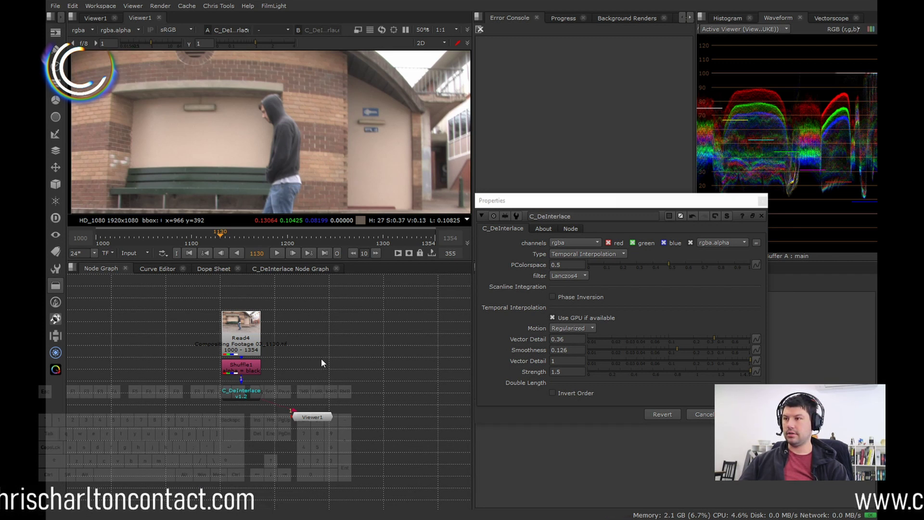
Add a DeInterlace node in the empty area beside the Shuffle1 node and close its properties.
key("Tab")
type("De")
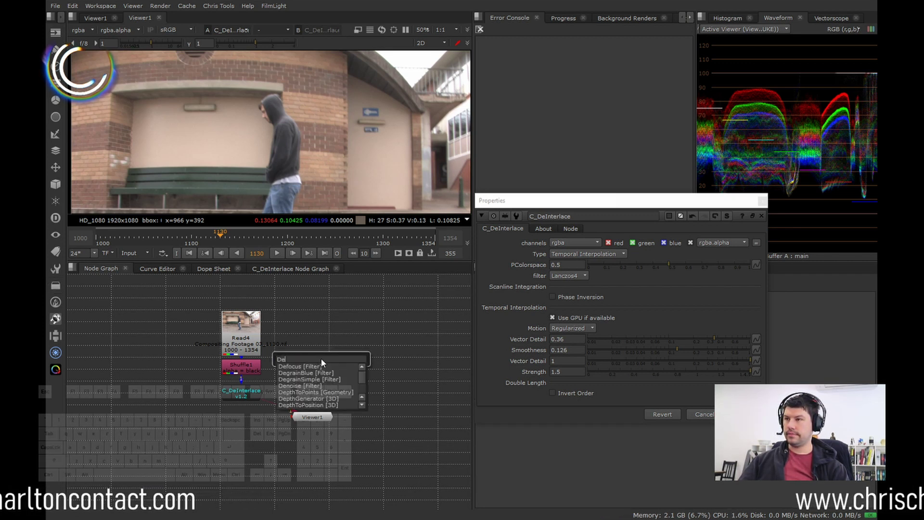
type("I")
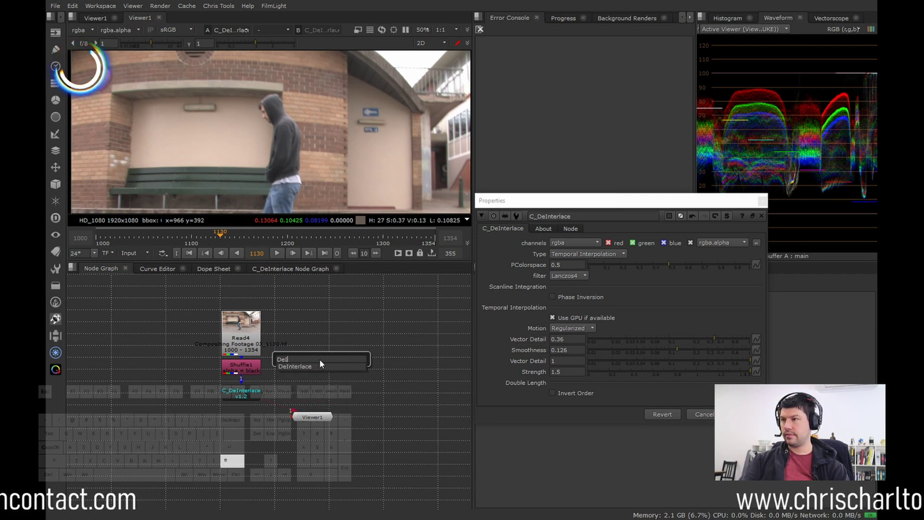
key("Return")
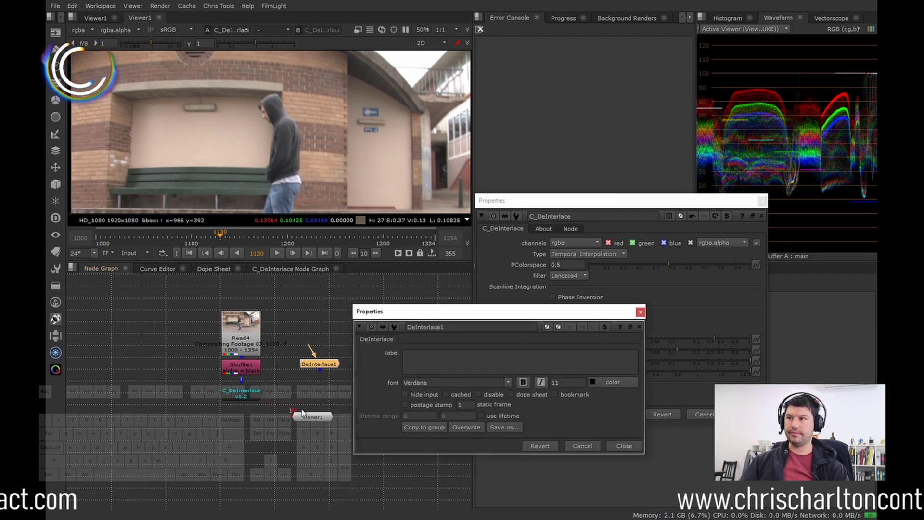
left_click(630, 447)
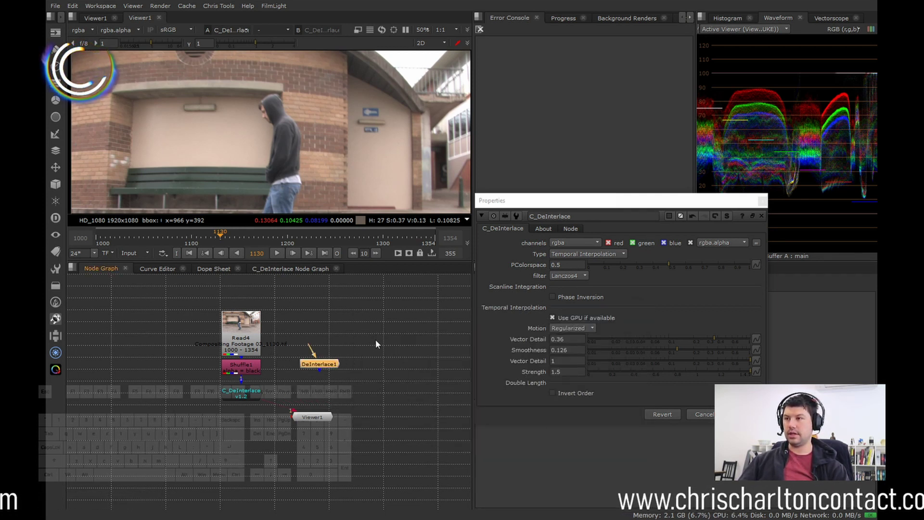
Create a second DeInterlace node by running the TCL command DeInterlace, and delete the duplicate.
key("x")
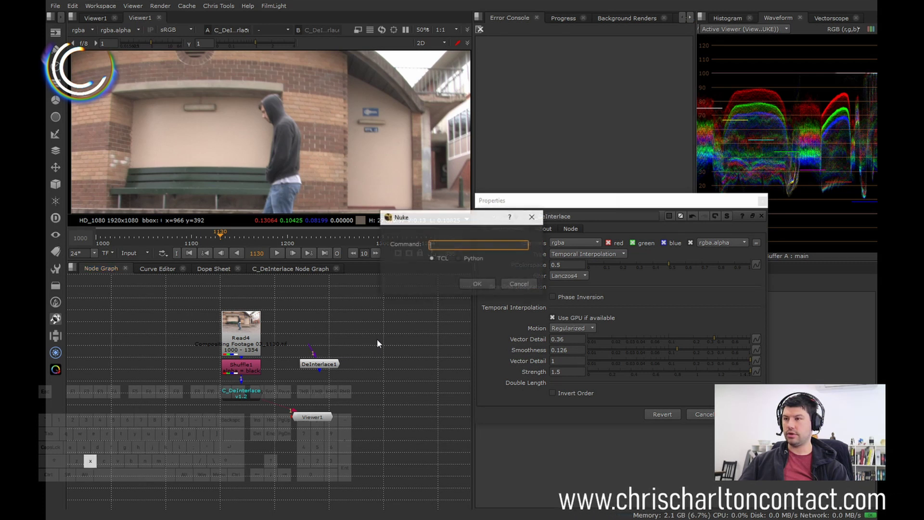
type("De")
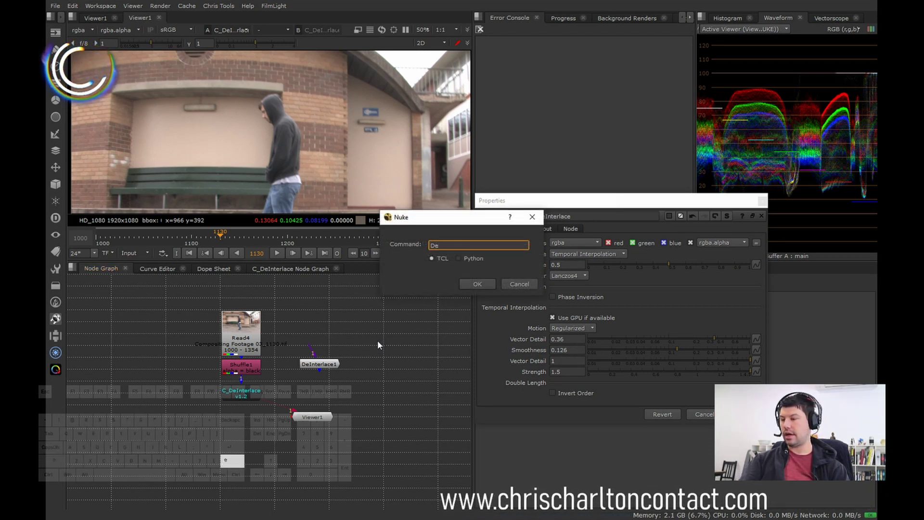
type("In")
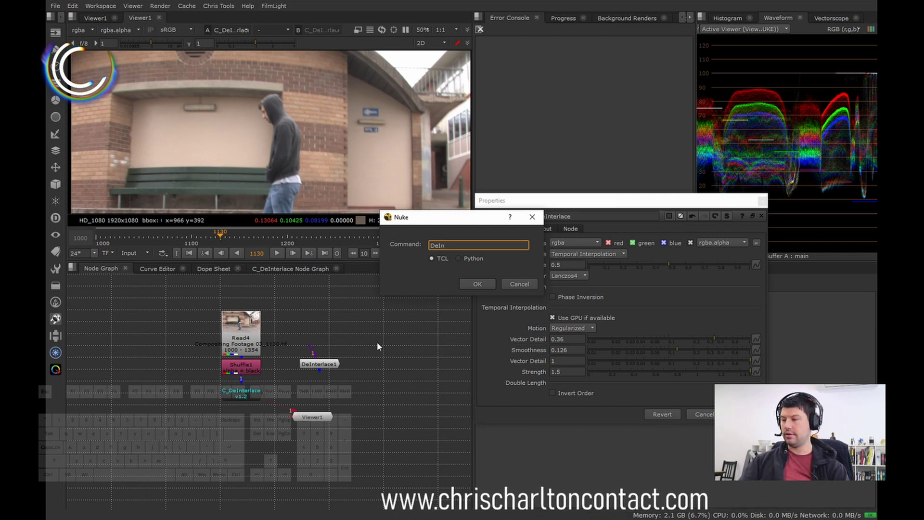
type("ter")
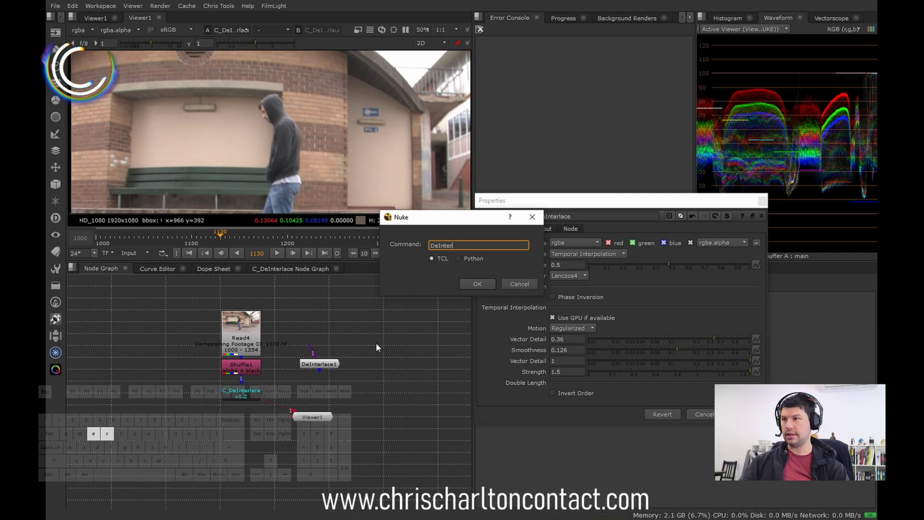
type("ace")
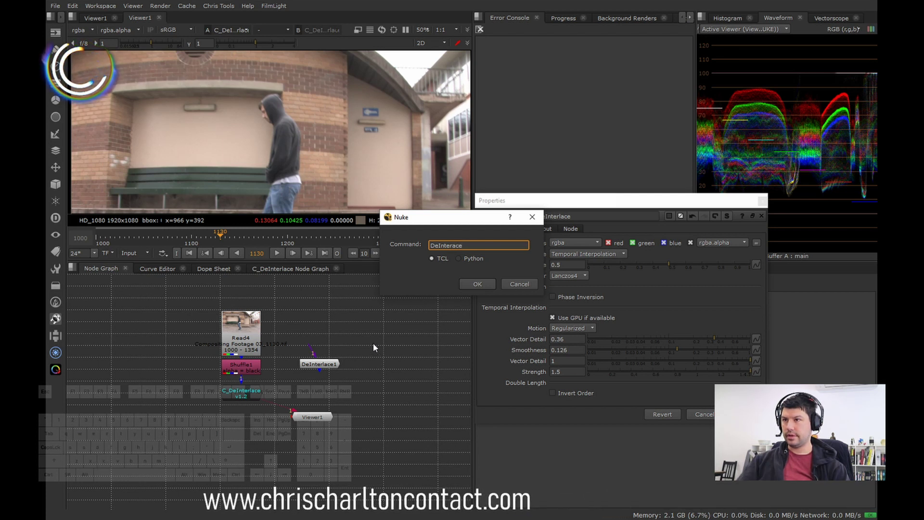
key("BackSpace")
key("BackSpace")
key("BackSpace")
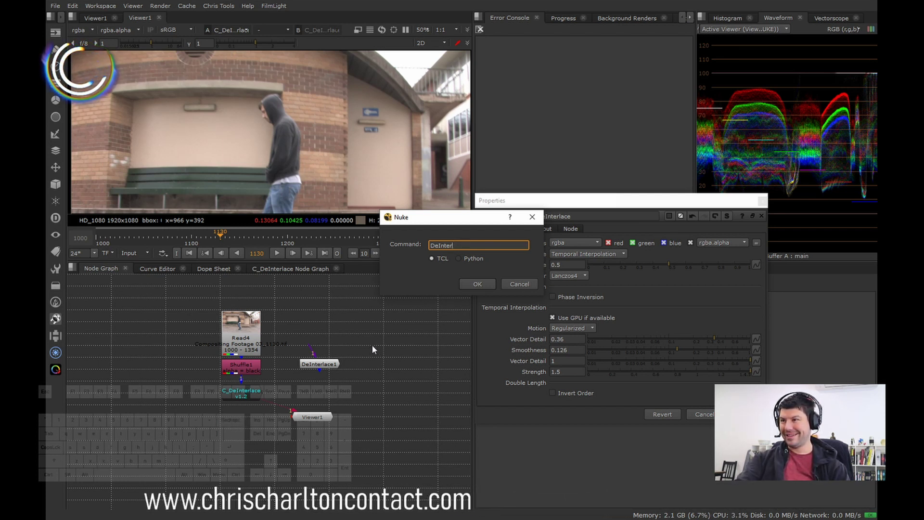
type("lace")
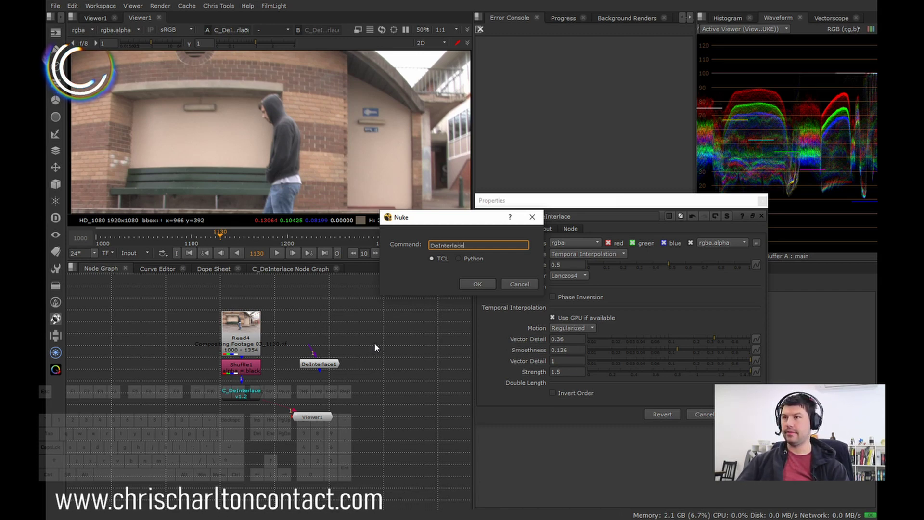
key("Return")
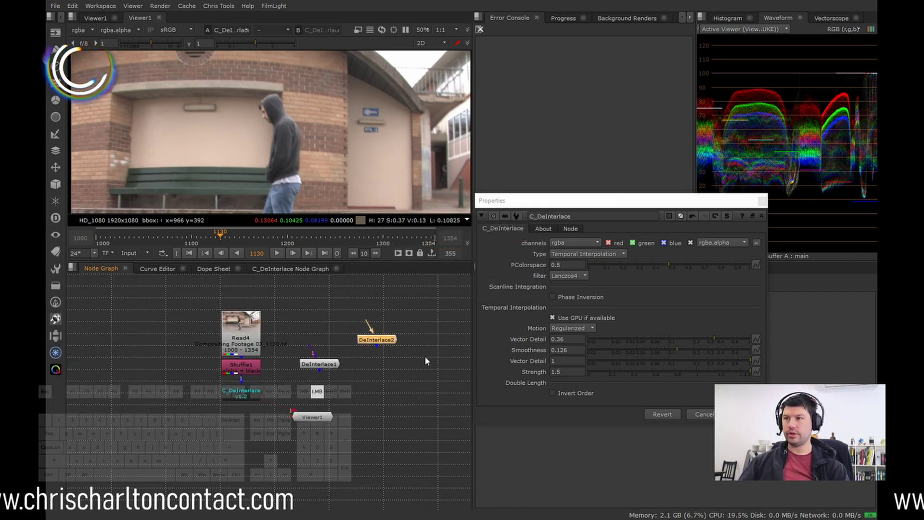
key("Delete")
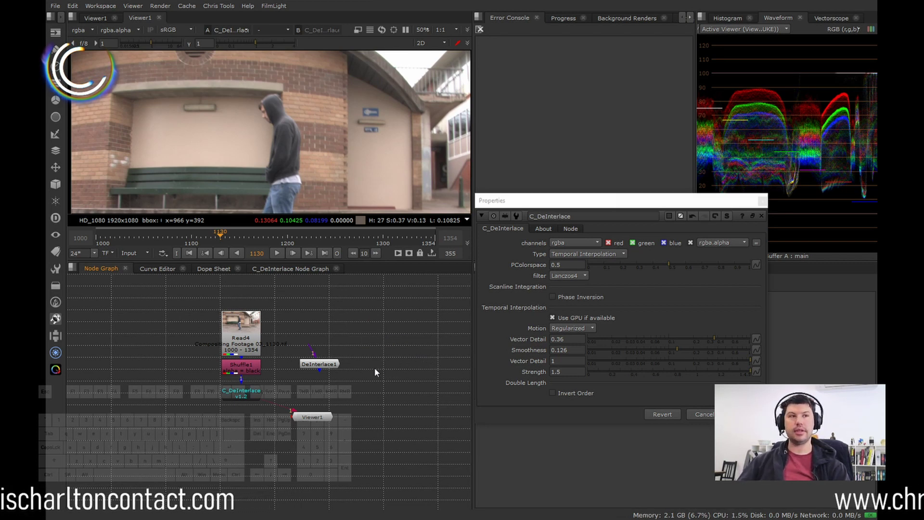
Connect the DeInterlace1 node to Shuffle1 and display its output in the viewer, framed on the hooded man.
middle_click_drag(317, 361, 348, 367)
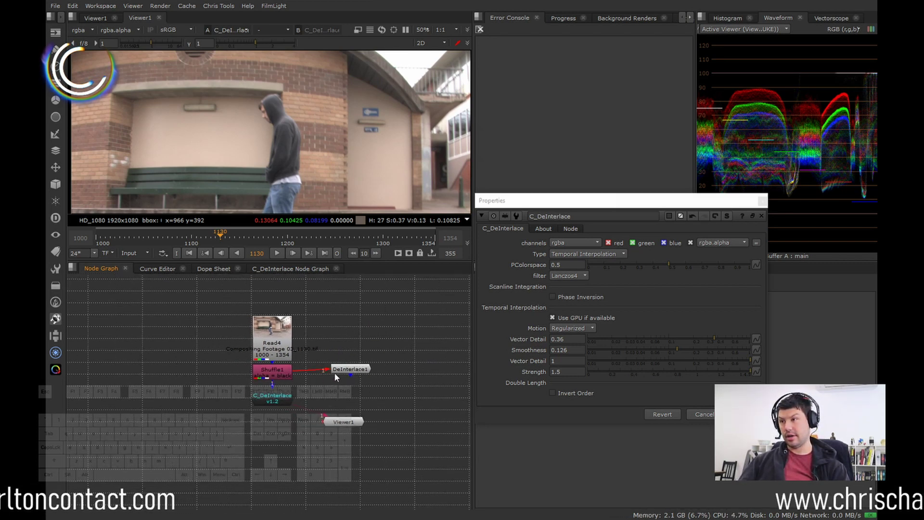
left_click_drag(335, 372, 358, 378)
key("1")
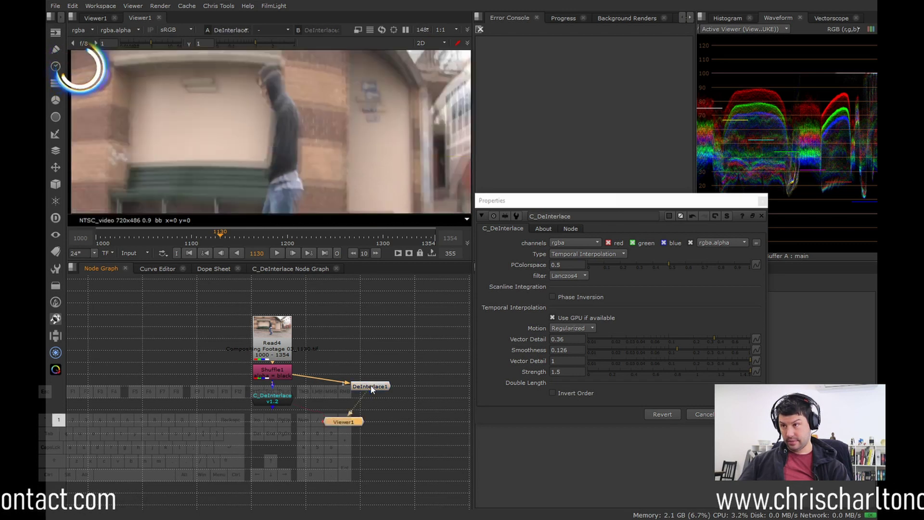
left_click(283, 368)
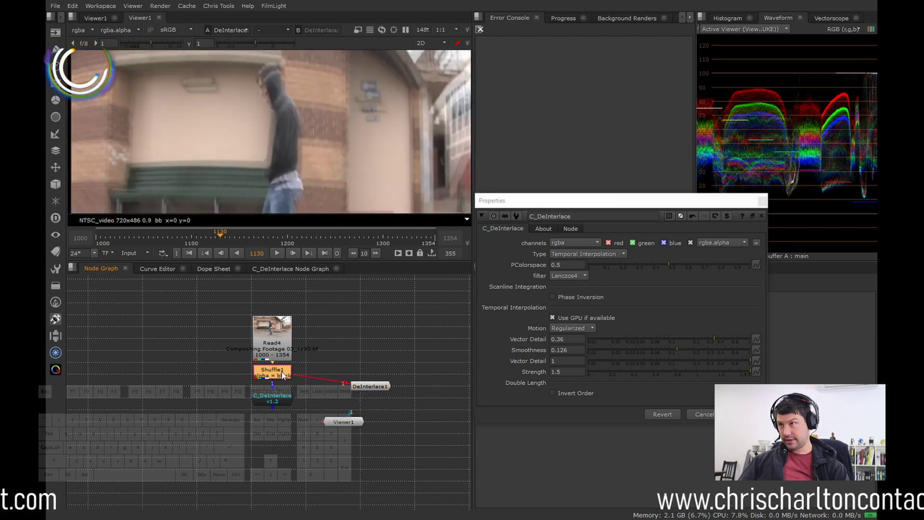
key("1")
left_click_drag(360, 388, 350, 387)
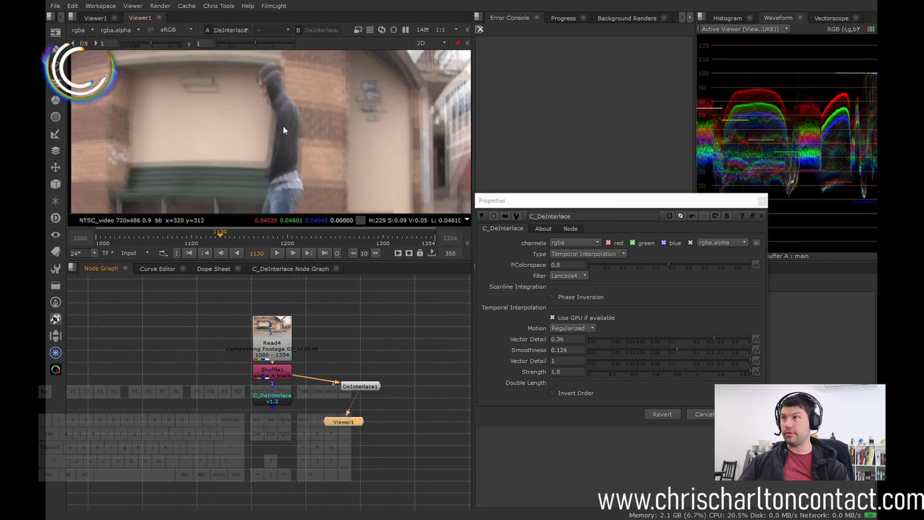
key("1")
scroll(267, 121, "up", 5)
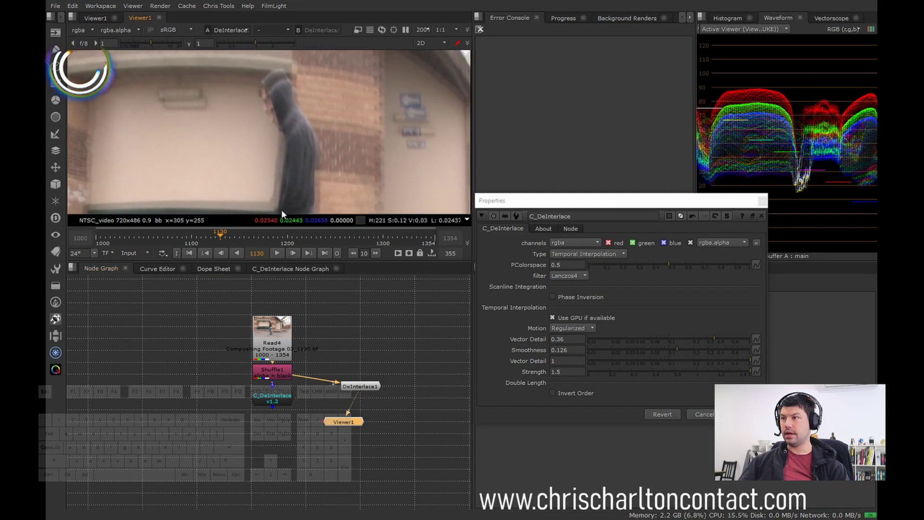
Open the DeInterlace1 properties and its internal node graph, moving the properties window clear of the nodes.
left_click(367, 386)
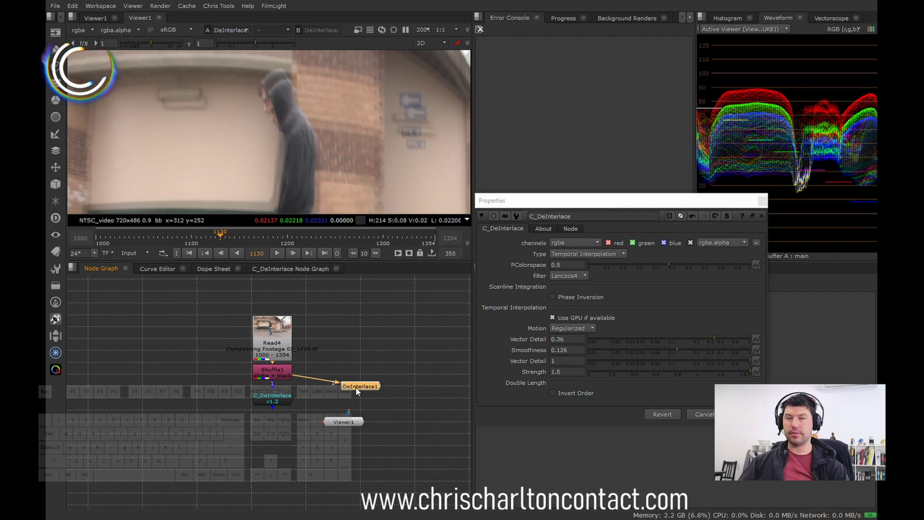
double_click(357, 388)
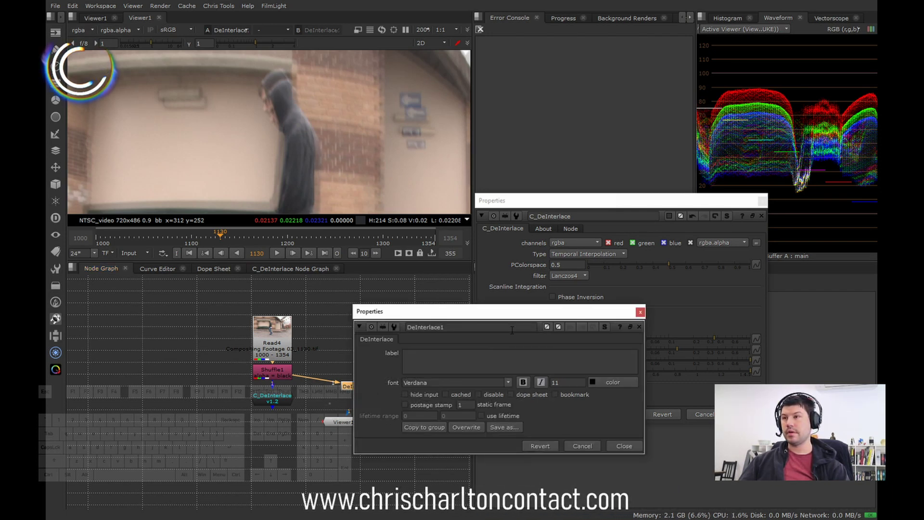
left_click(605, 327)
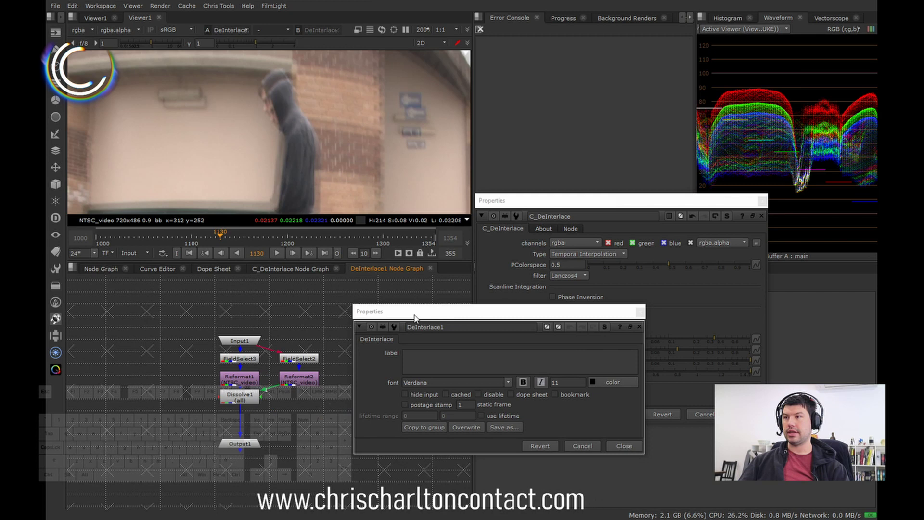
left_click_drag(414, 315, 472, 297)
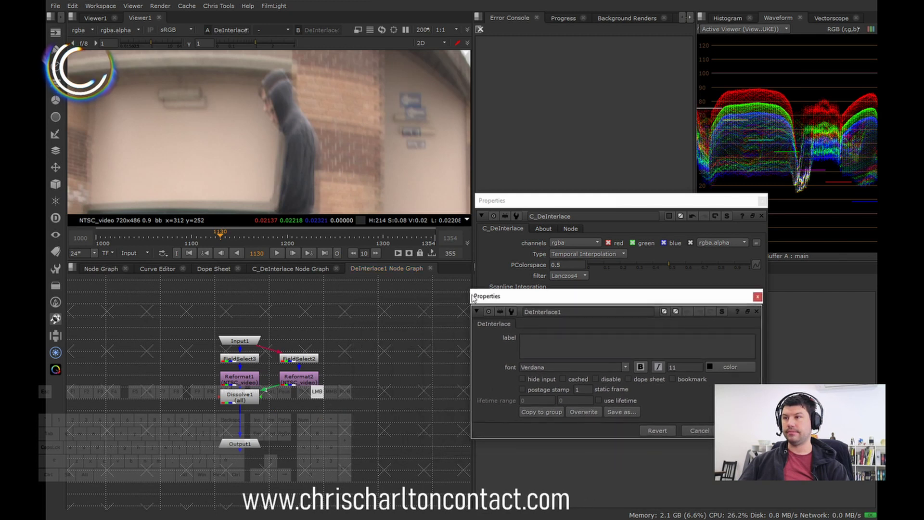
Inspect the field settings of FieldSelect3 and FieldSelect2 inside the DeInterlace1 group, closing their properties.
scroll(238, 372, "up", 2)
double_click(237, 349)
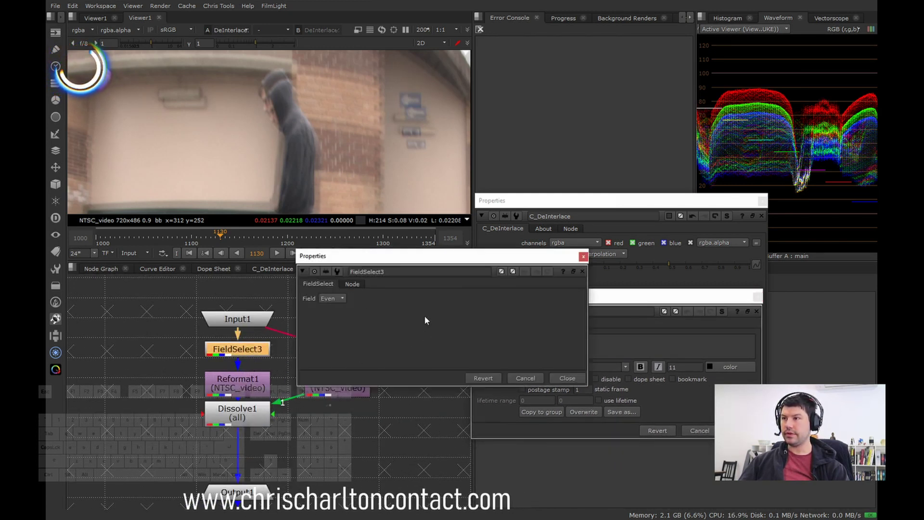
left_click(563, 379)
double_click(322, 348)
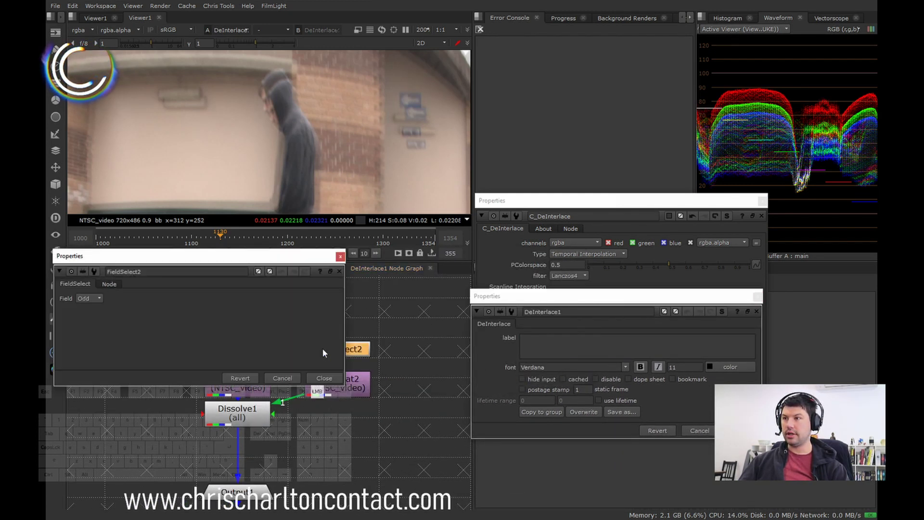
left_click(325, 377)
View the outputs of Reformat1, Reformat2 and FieldSelect2 one after another inside the DeInterlace1 group.
middle_click_drag(269, 403, 258, 362)
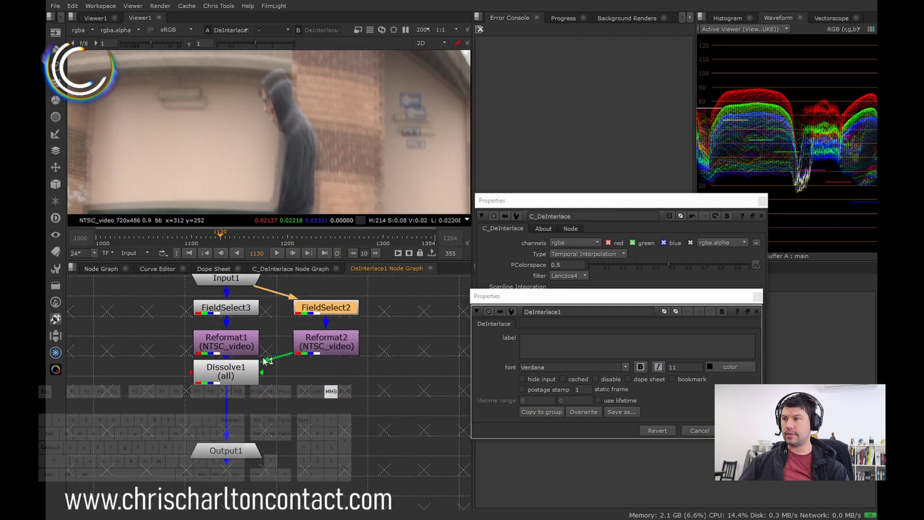
left_click(230, 346)
key("1")
left_click_drag(337, 330, 337, 323)
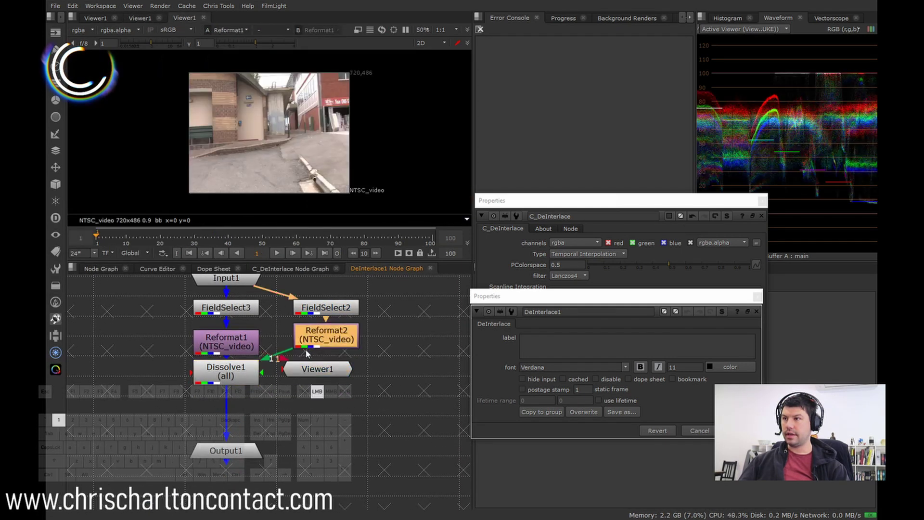
key("1")
key("1")
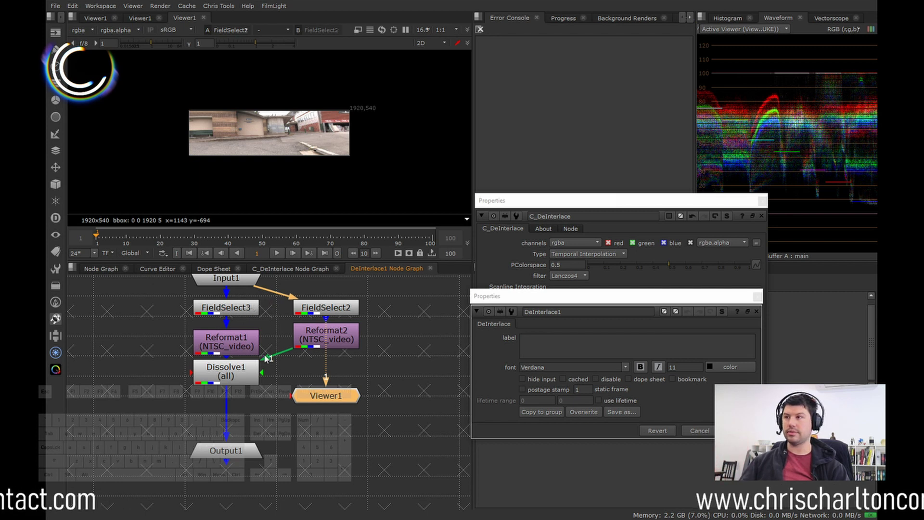
View the Dissolve1 output with the Input frame range at frame 1165, and examine the man's walking legs closely.
left_click(225, 380)
key("1")
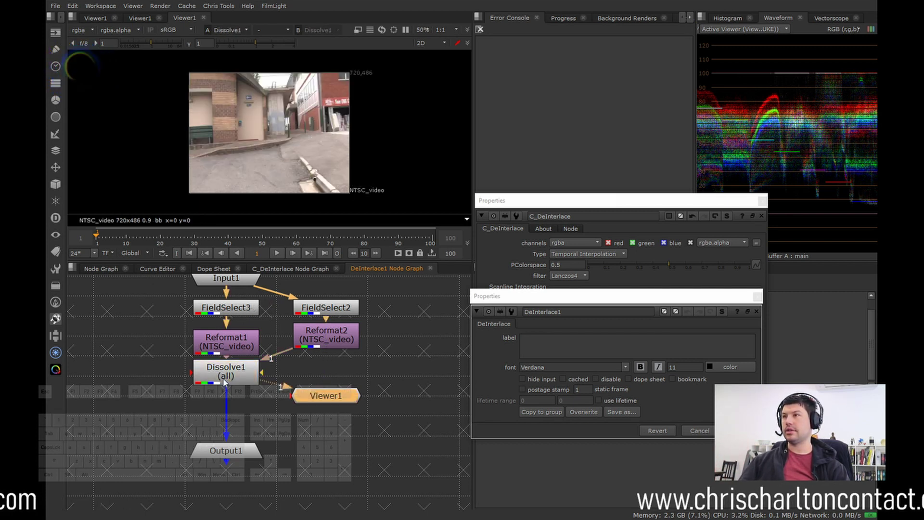
left_click(282, 238)
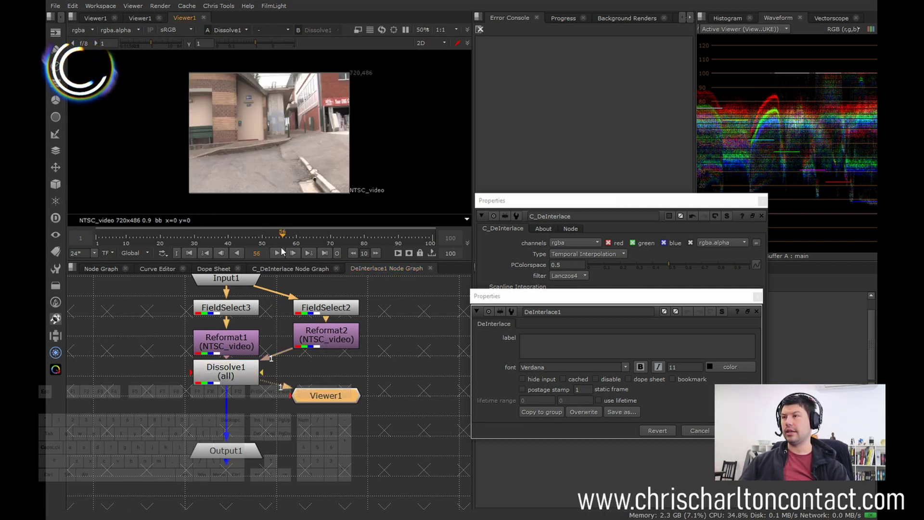
left_click(139, 272)
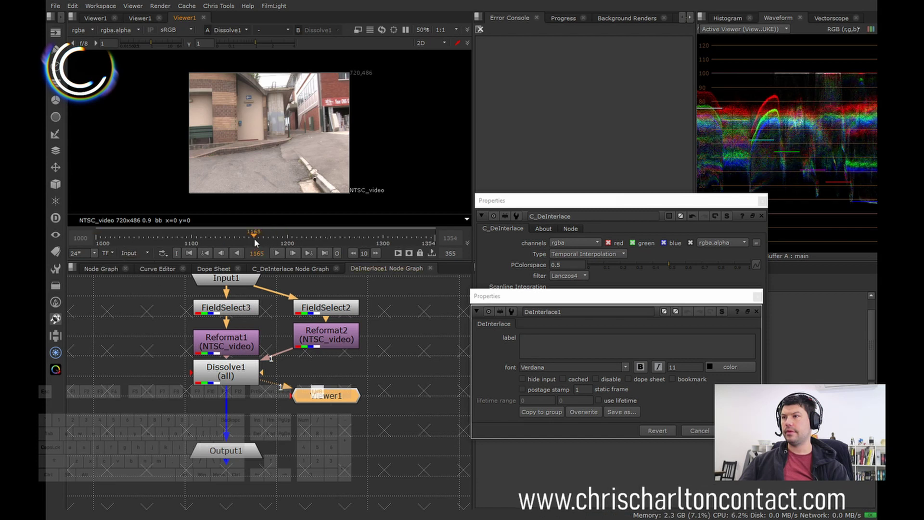
scroll(281, 137, "up", 4)
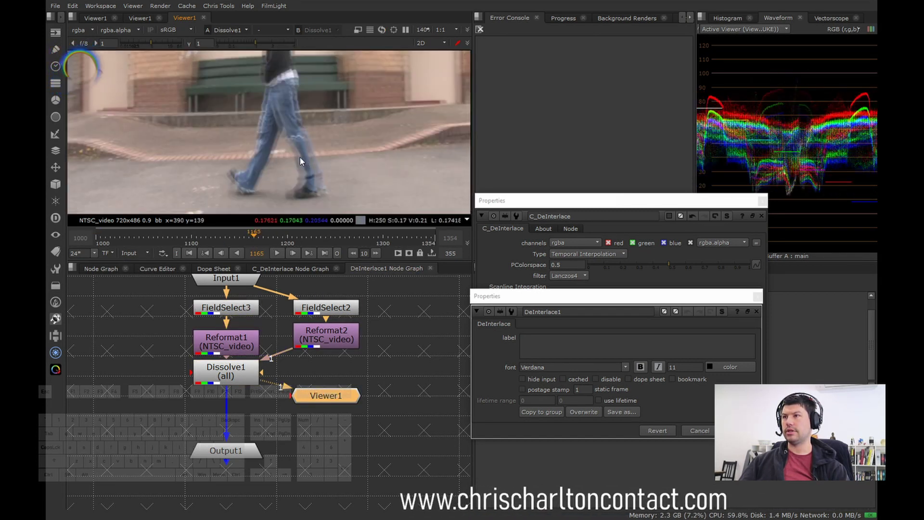
Close the DeInterlace1 properties, return to the main node graph and display the C_DeInterlace output in the viewer.
left_click(757, 311)
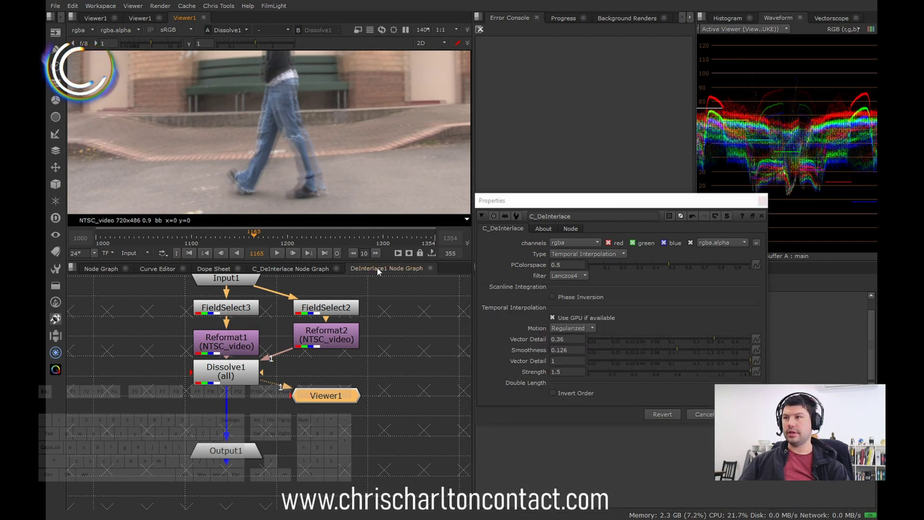
left_click(94, 269)
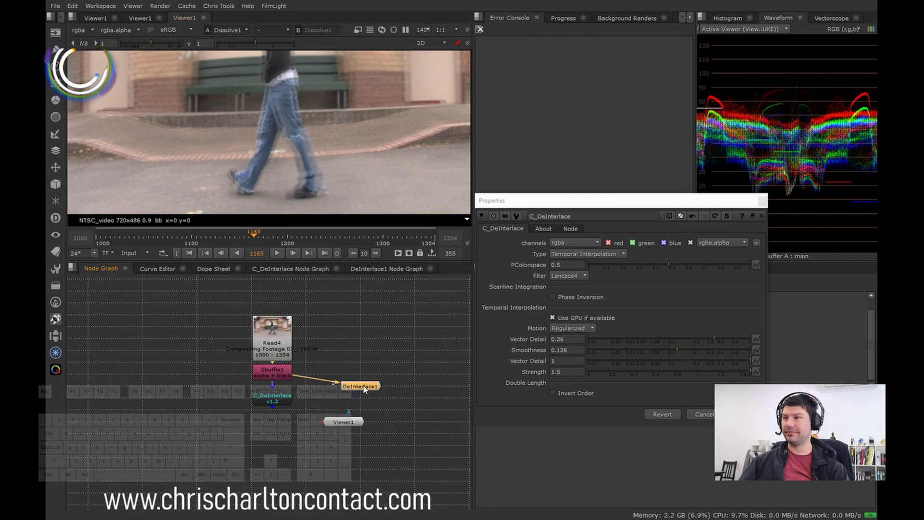
key("1")
left_click(270, 398)
key("1")
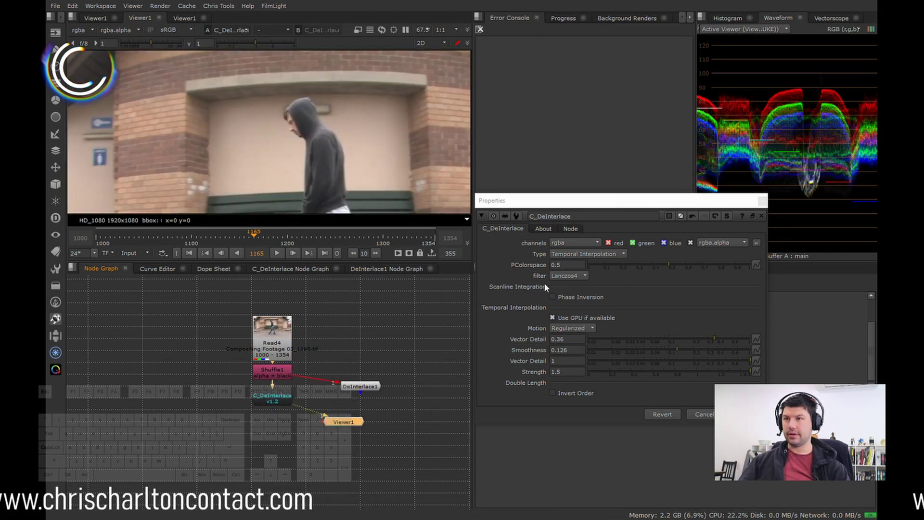
Set the C_DeInterlace type to Scanline Integration and check the image around the hooded man.
left_click(610, 256)
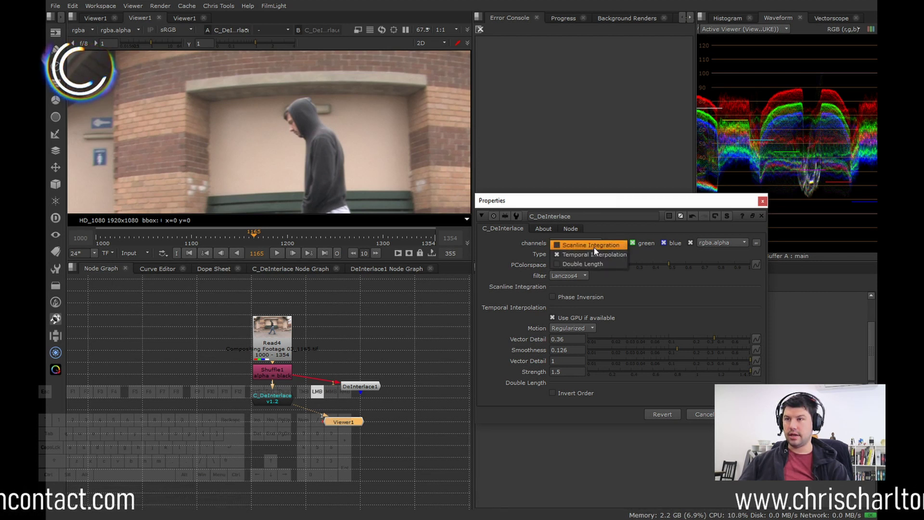
left_click(594, 246)
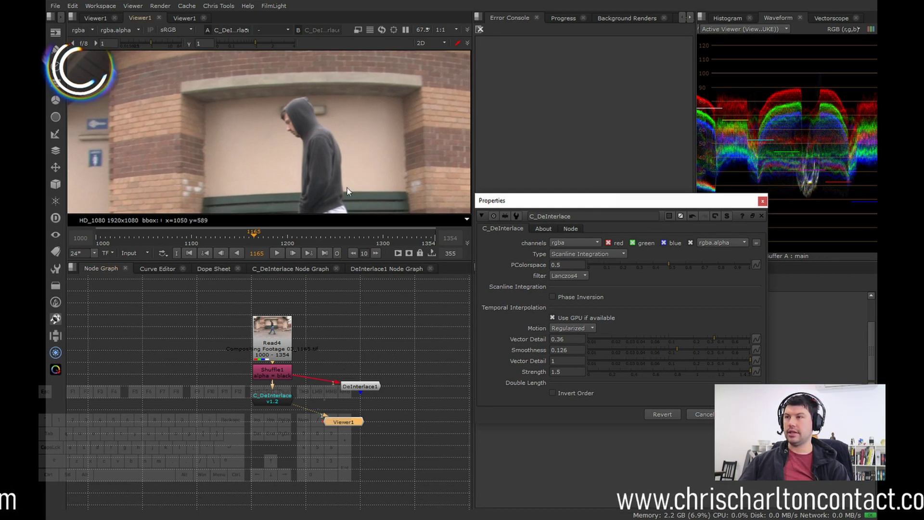
scroll(313, 130, "up", 5)
middle_click_drag(311, 135, 256, 139)
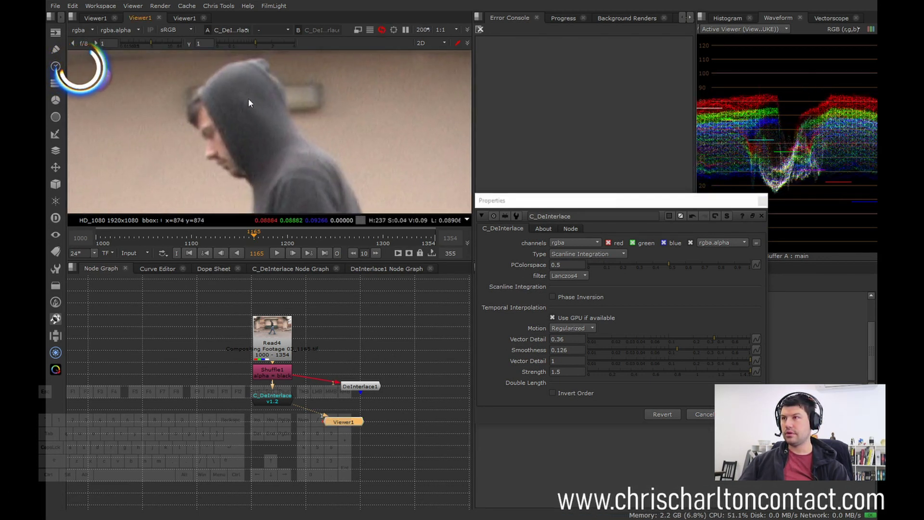
scroll(247, 98, "down", 5)
scroll(260, 128, "down", 2)
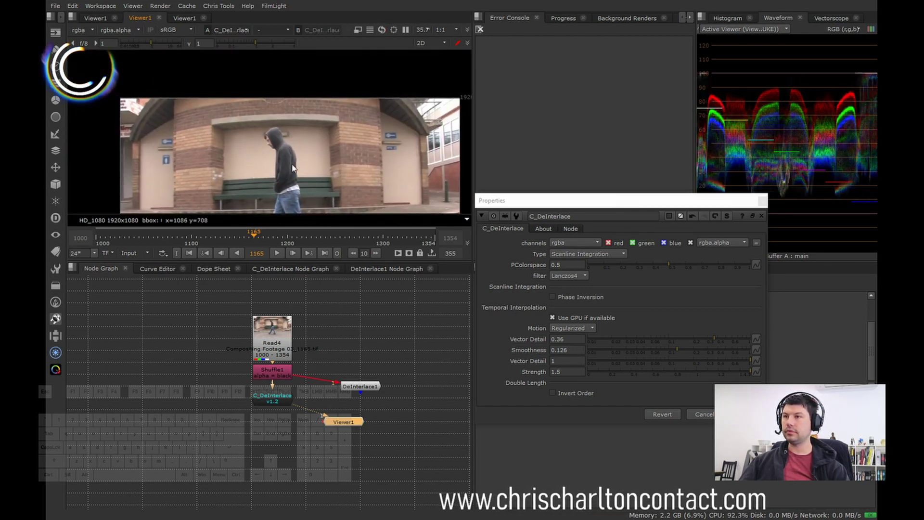
middle_click_drag(281, 152, 268, 136)
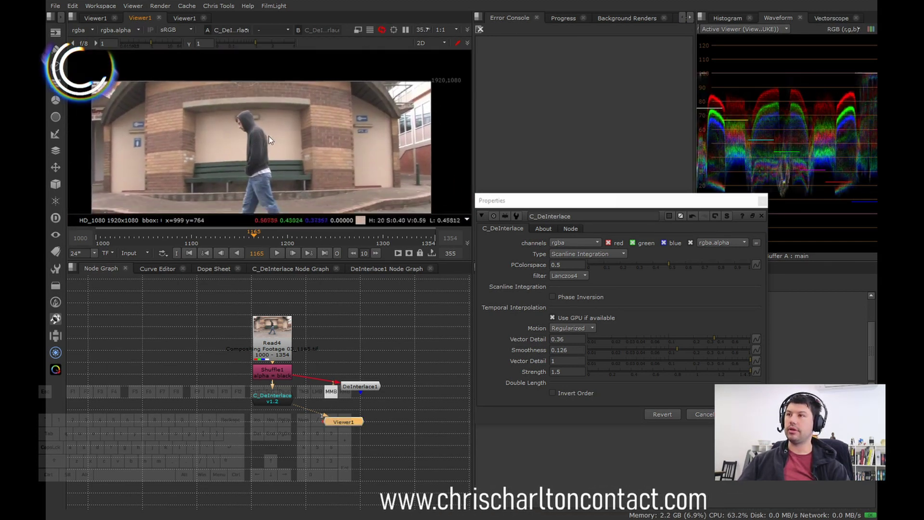
Play the C_DeInterlace output forward from frame 1165 to frame 1170 to check the hooded man's motion.
key("l")
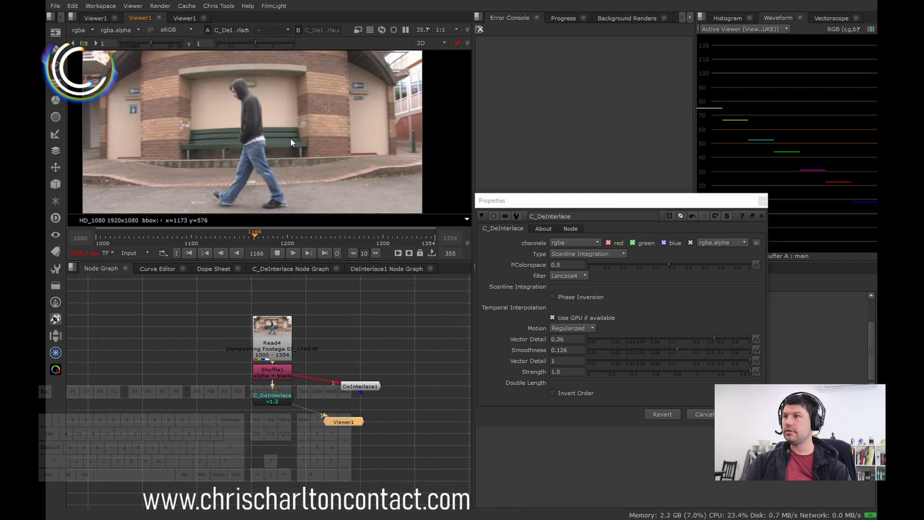
key("k")
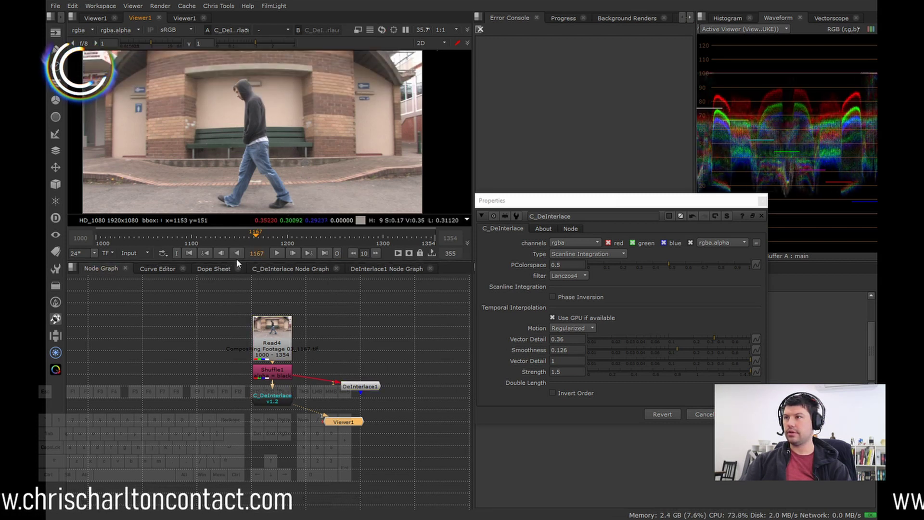
left_click(277, 253)
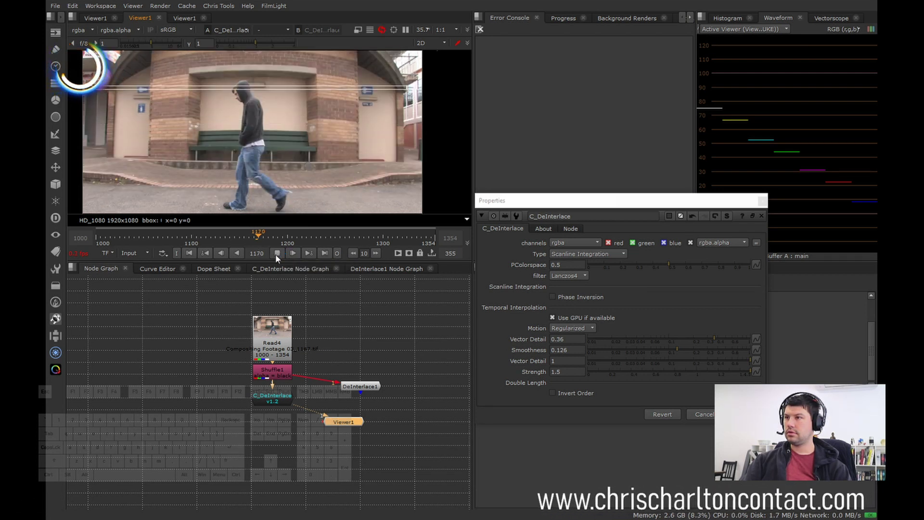
left_click(277, 254)
Turn on full-frame processing in the viewer and play the deinterlaced footage backward and forward.
key("j")
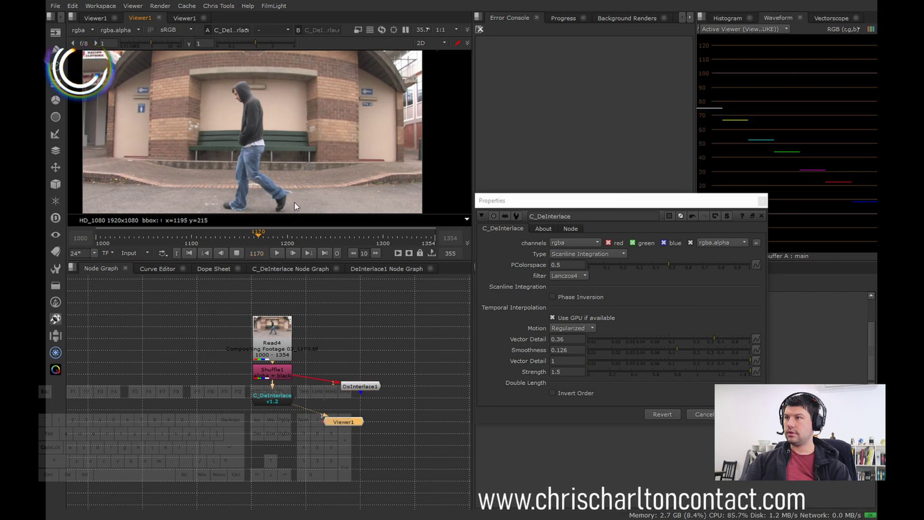
left_click(370, 30)
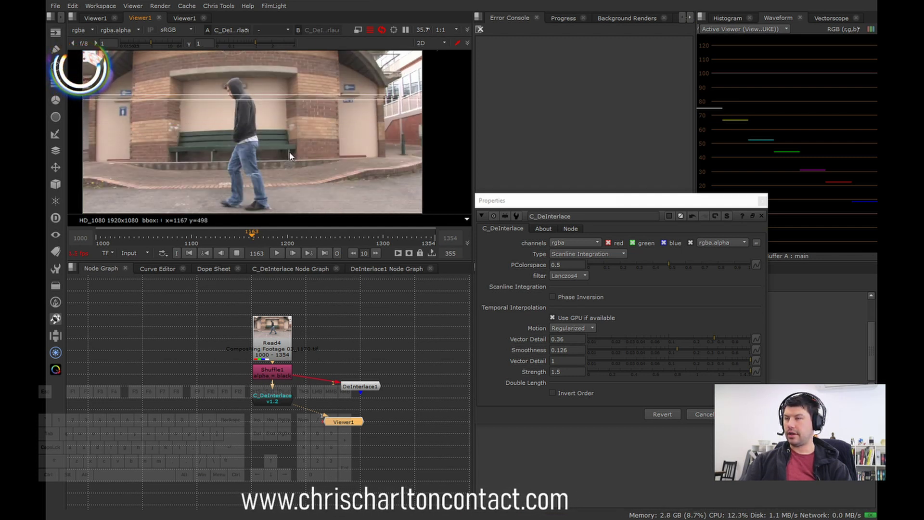
key("l")
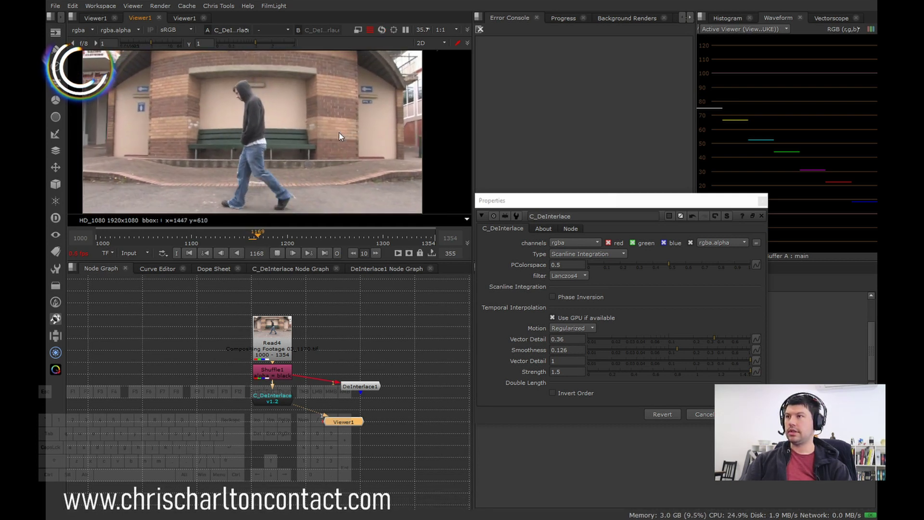
key("k")
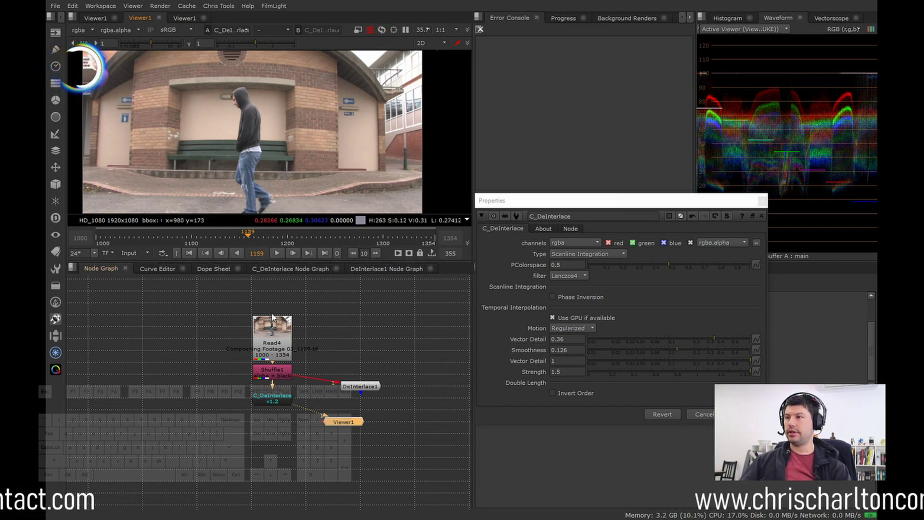
Display Read4 in the viewer at frame 1159 and sample pixels along the interlaced lines at the top of the man's hood.
key("1")
scroll(255, 118, "up", 2)
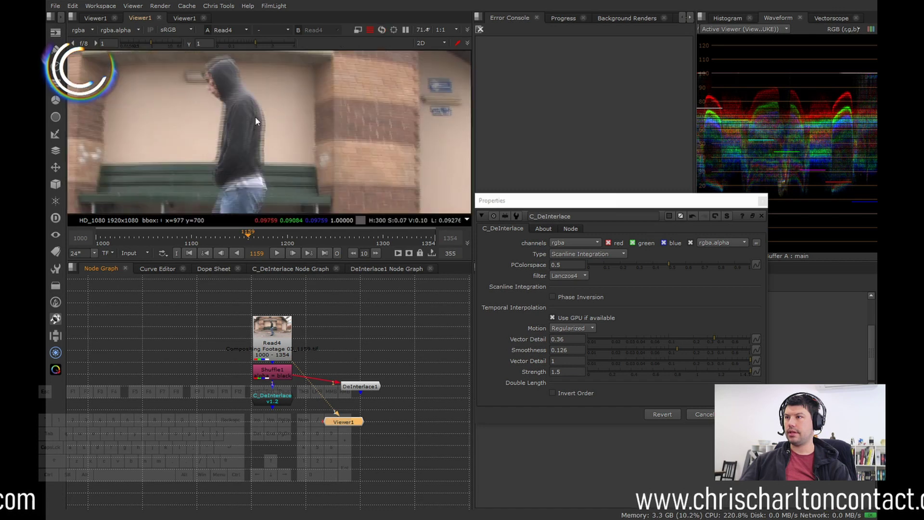
scroll(244, 129, "up", 3)
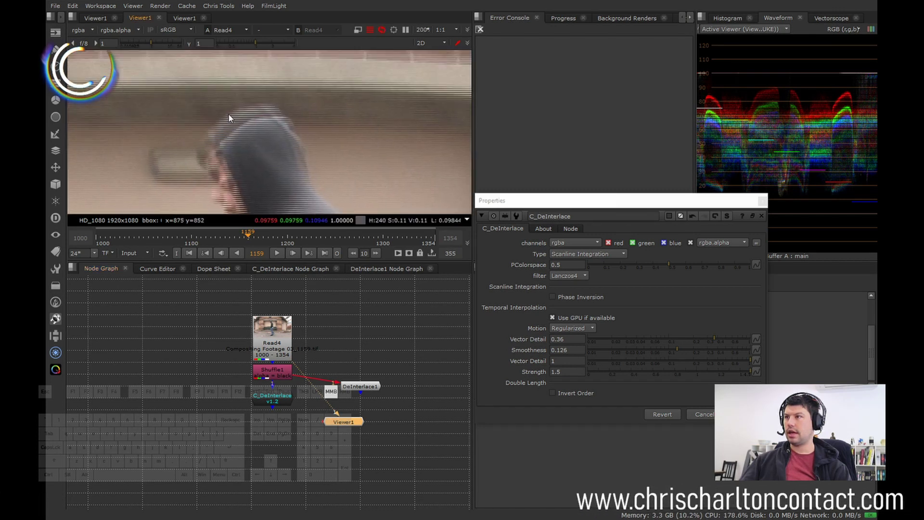
scroll(254, 135, "up", 3)
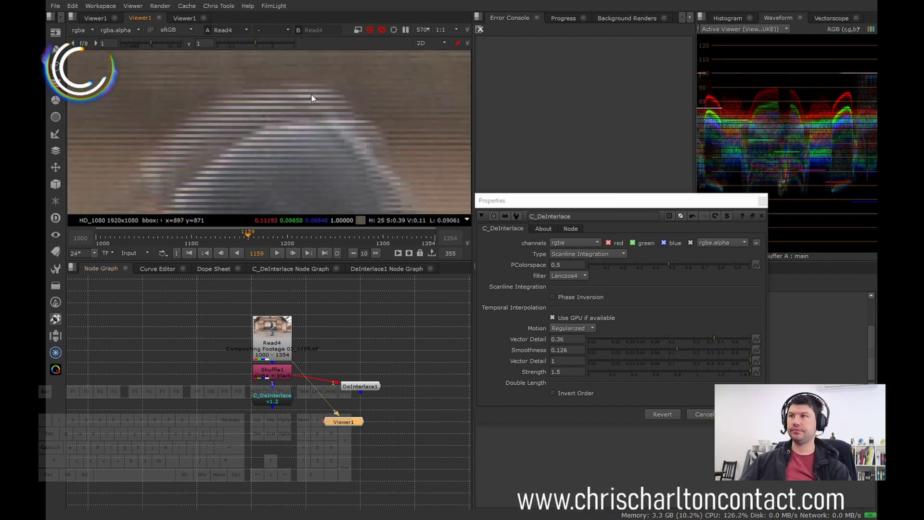
scroll(302, 89, "up", 1)
left_click(300, 88, "ctrl")
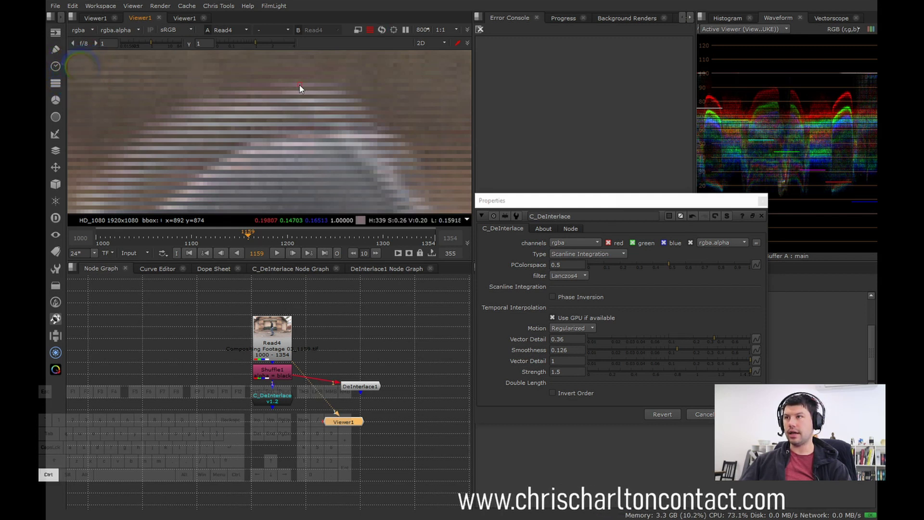
left_click(308, 85, "ctrl")
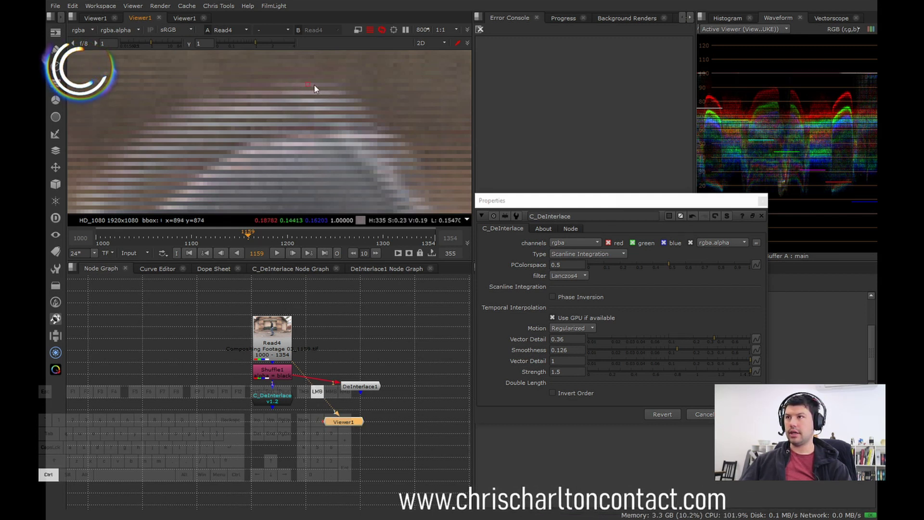
mouse_move(283, 88)
left_mouse_down("ctrl")
mouse_move(304, 90)
mouse_move(275, 87)
mouse_move(315, 90)
left_mouse_up("ctrl")
key("minus")
scroll(260, 104, "down", 5)
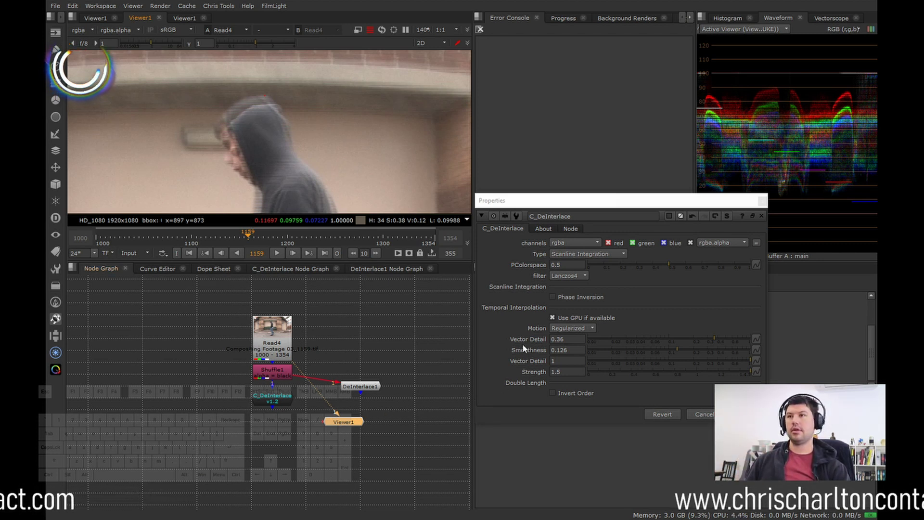
Set the C_DeInterlace filter to Impulse and display the node's output around the hooded man's head.
left_click(577, 275)
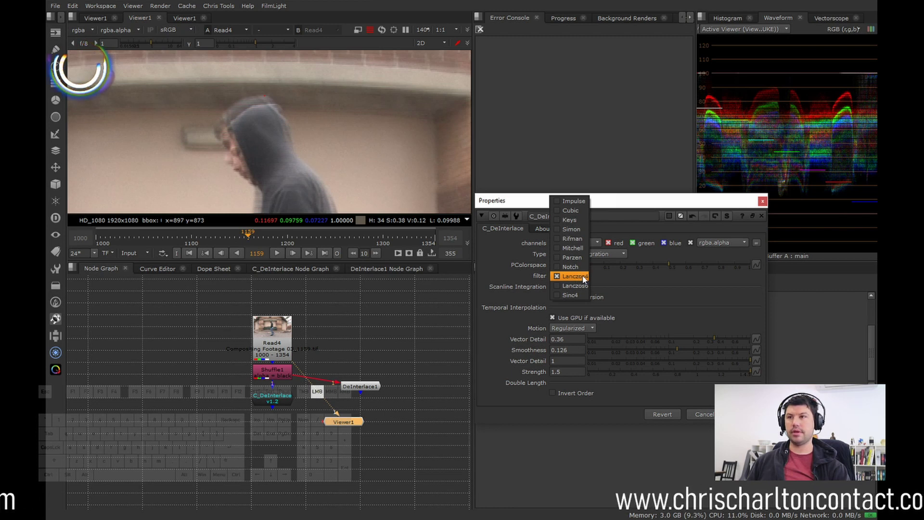
left_click(569, 201)
key("1")
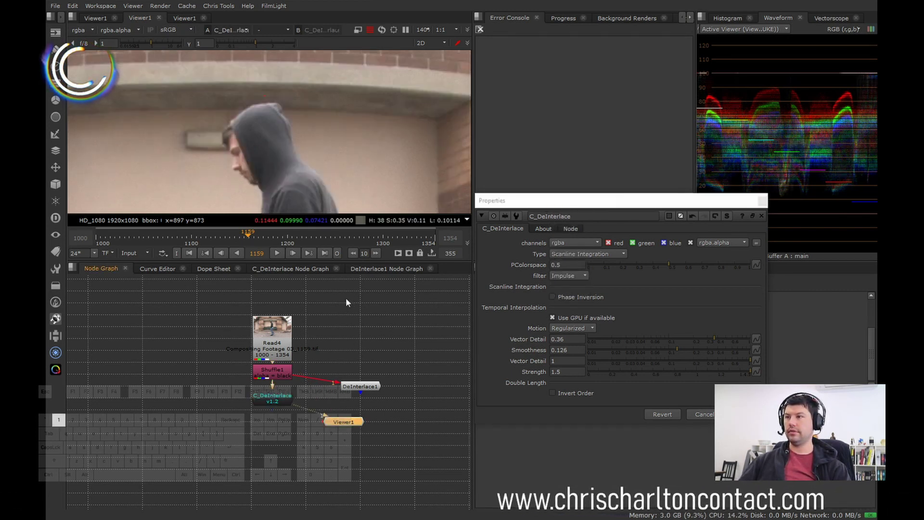
scroll(240, 128, "up", 3)
scroll(253, 138, "down", 2)
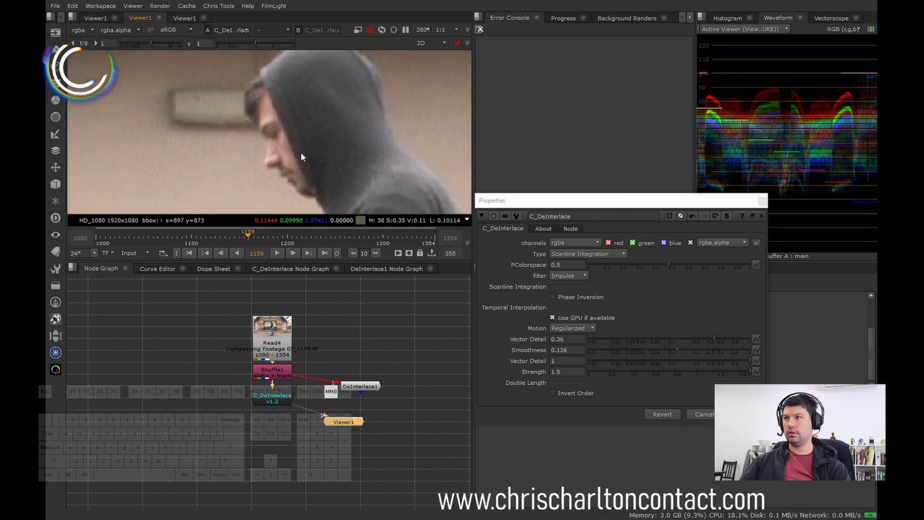
Alternate the C_DeInterlace filter between Lanczos4 and Impulse, ending on Lanczos4, and compare the detail in the man's face.
scroll(300, 151, "up", 3)
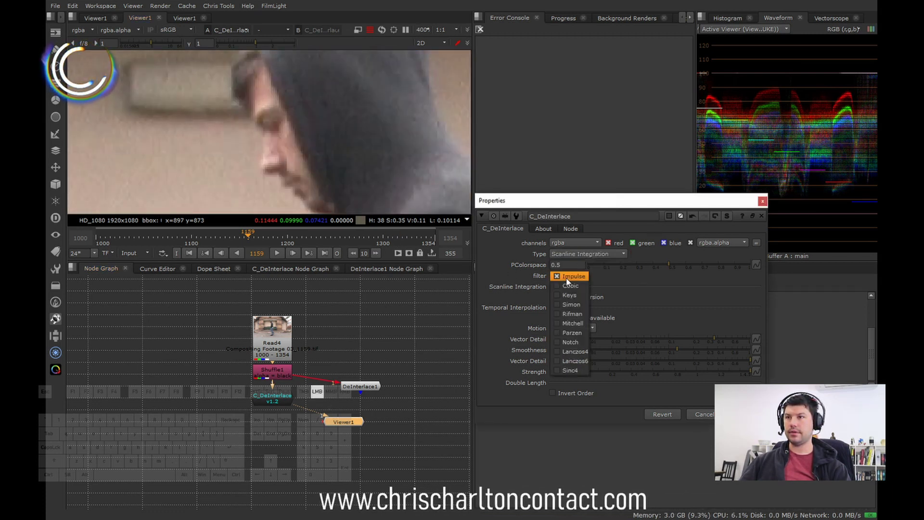
left_click(575, 354)
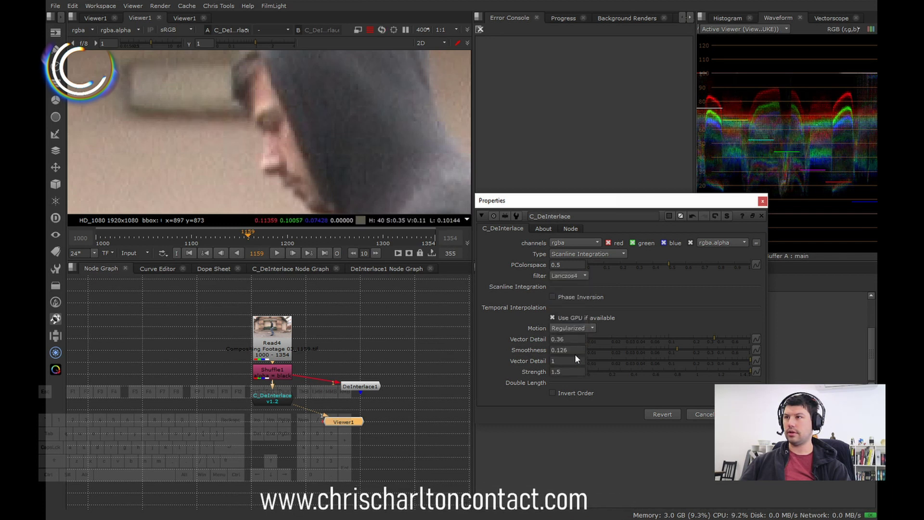
left_click(566, 278)
left_click(570, 201)
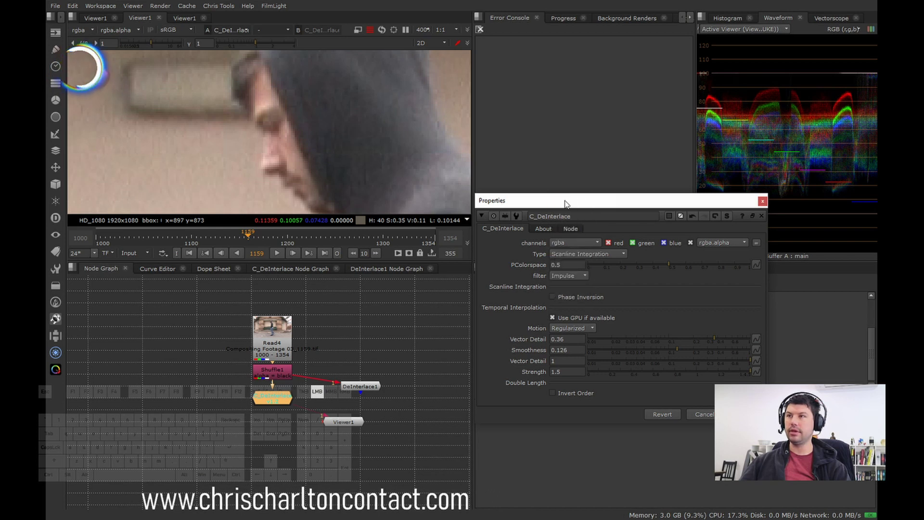
left_click(564, 278)
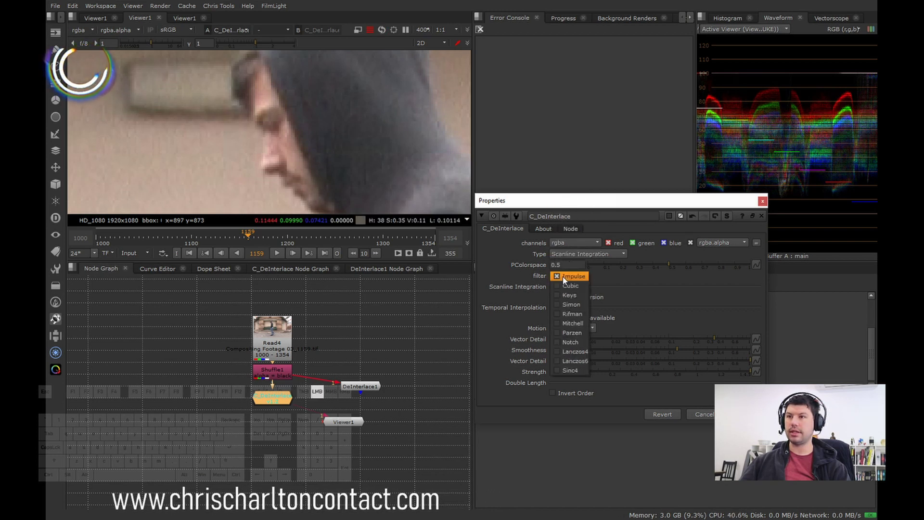
left_click(571, 352)
scroll(308, 145, "down", 5)
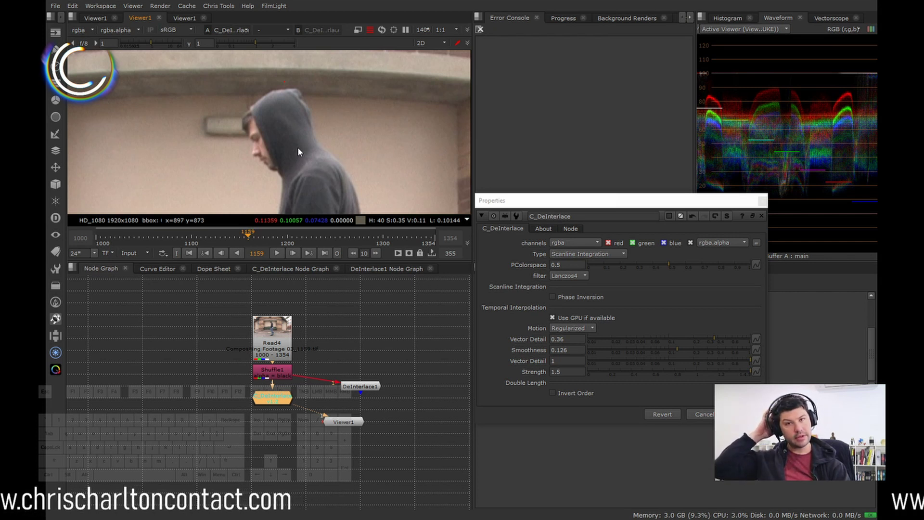
scroll(282, 144, "up", 2)
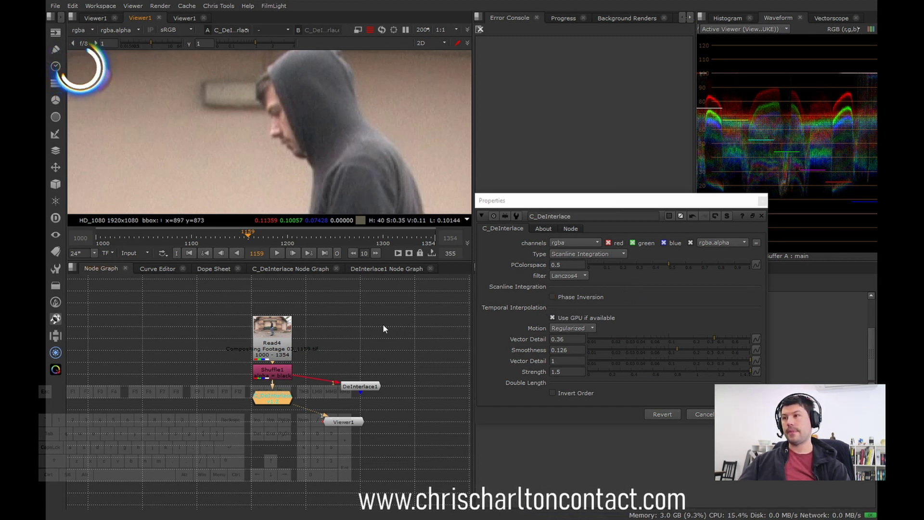
Try the Sinc4 and Lanczos6 filters on C_DeInterlace, ending on Sinc4, and compare the edges of the man's face.
left_click(567, 276)
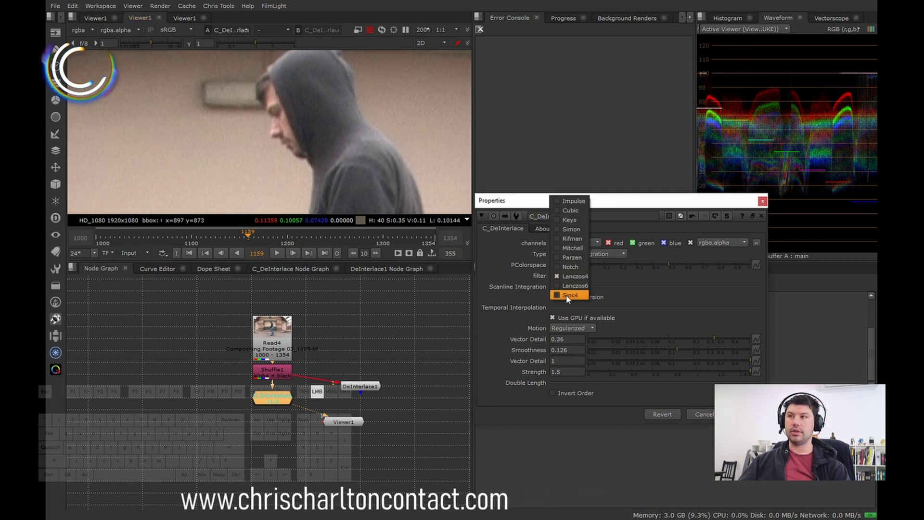
left_click(566, 295)
scroll(297, 153, "up", 5)
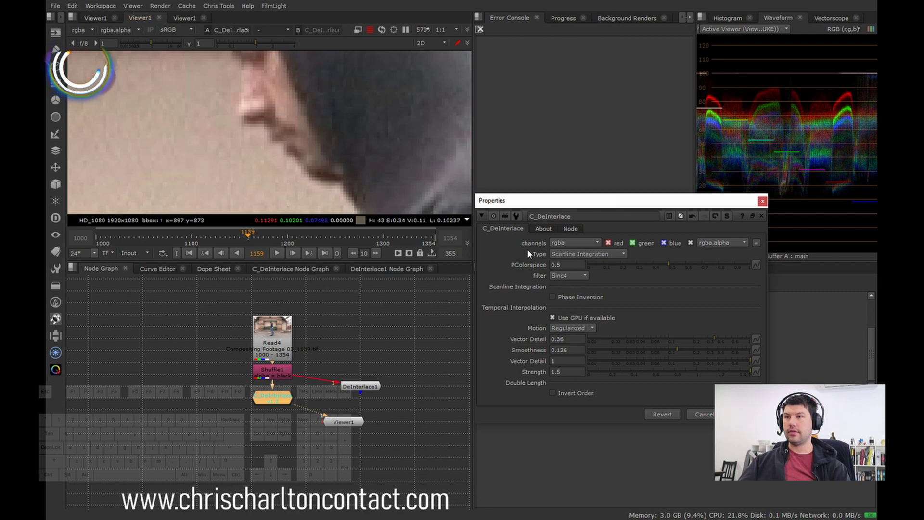
left_click(567, 275)
left_click(572, 266)
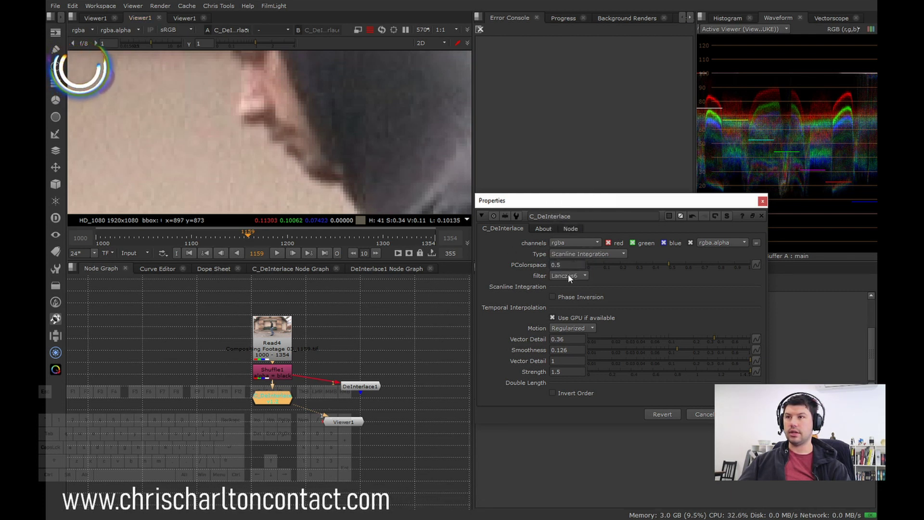
left_click(568, 275)
left_click(567, 285)
scroll(365, 158, "down", 2)
middle_click_drag(363, 157, 335, 159)
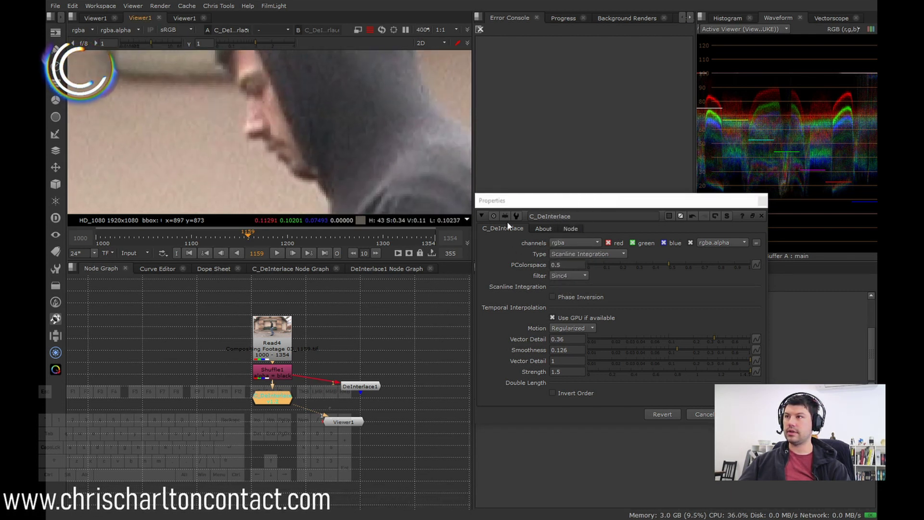
Try different PColorspace values, including 0.03, 0.825, 0.63 and 0.23, and compare the pixels along the man's face.
left_click(650, 264)
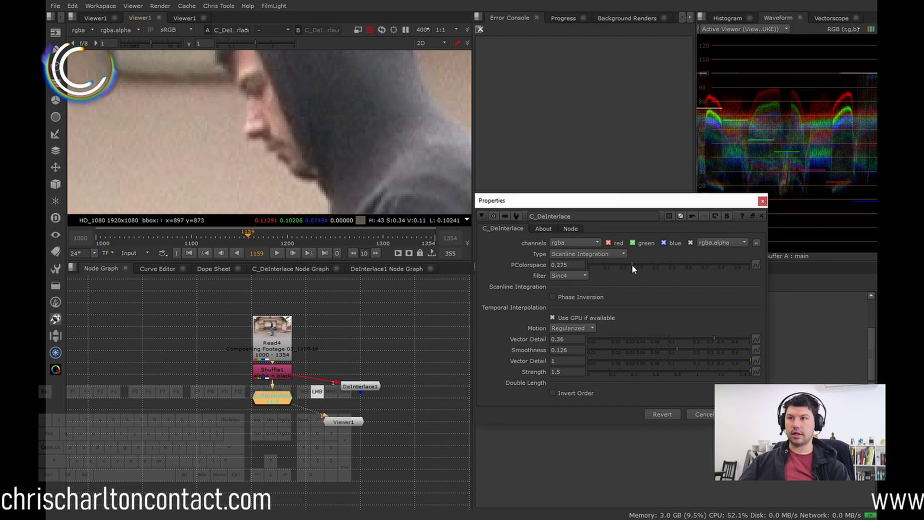
left_click_drag(631, 264, 593, 267)
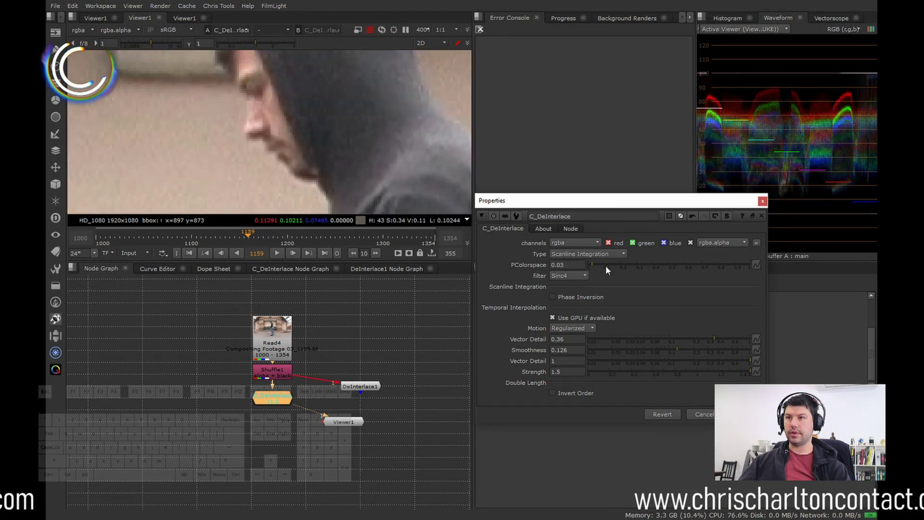
left_click_drag(593, 264, 768, 273)
mouse_move(626, 266)
left_mouse_down()
mouse_move(766, 272)
mouse_move(624, 264)
left_mouse_up()
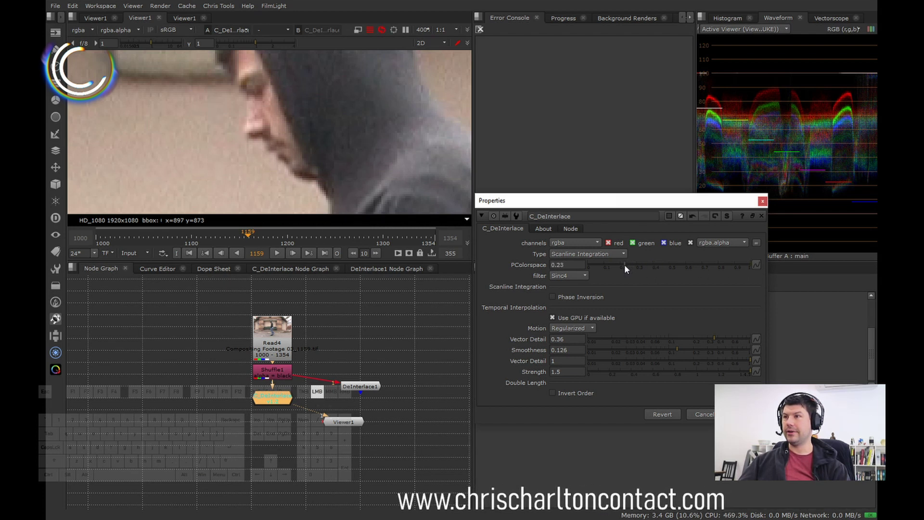
left_click_drag(720, 265, 716, 265)
scroll(290, 181, "up", 5)
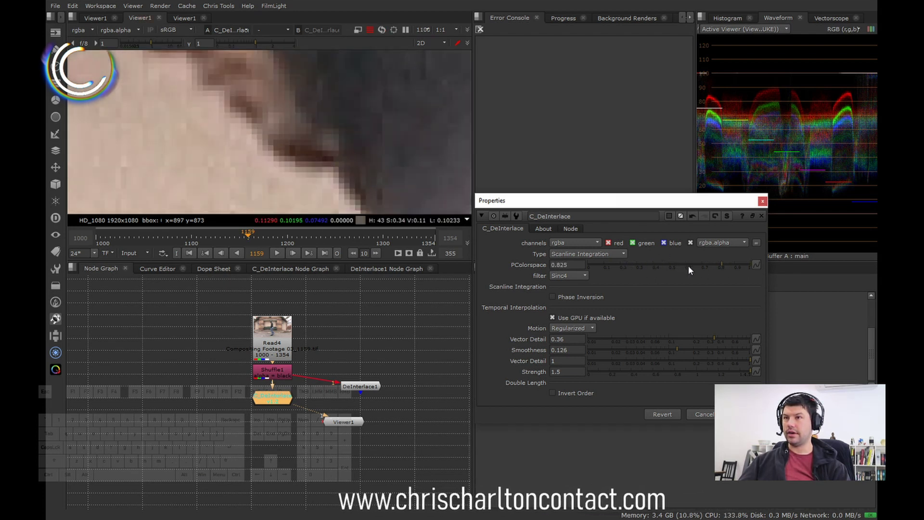
left_click_drag(684, 268, 774, 265)
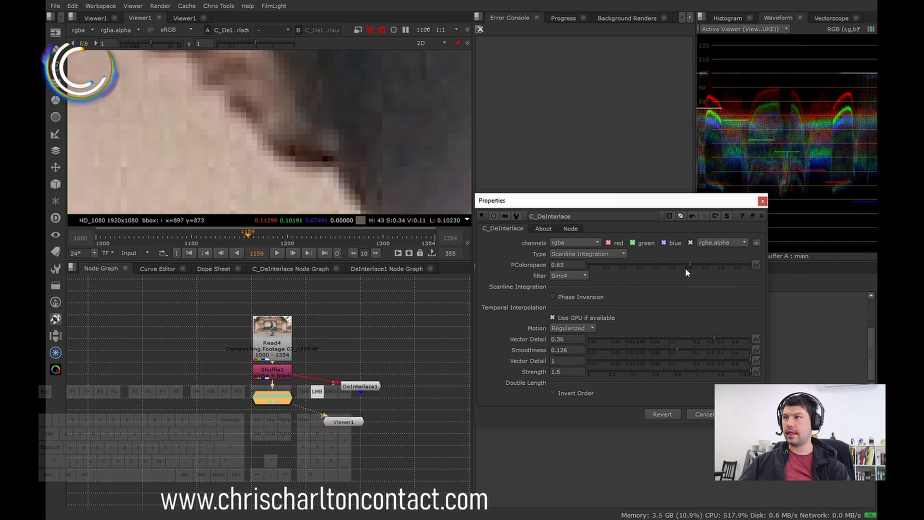
left_click_drag(686, 273, 625, 275)
Set the C_DeInterlace filter to Lanczos4 and PColorspace to 0.5, and check the man's face.
left_click(568, 275)
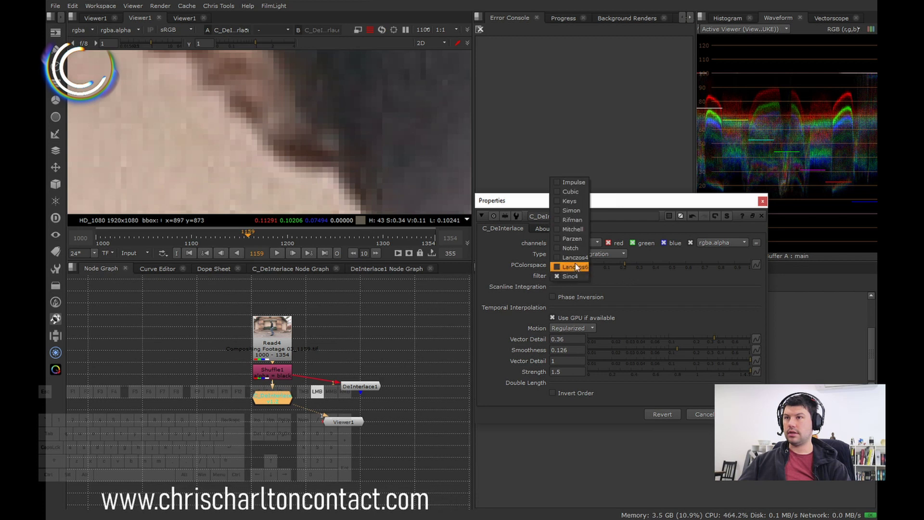
left_click(571, 257)
left_click(557, 265)
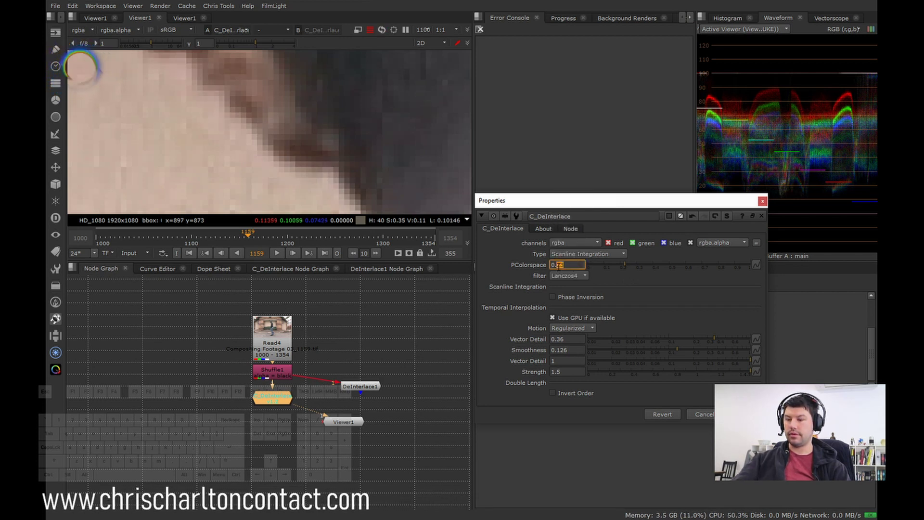
type("0.5")
key("Return")
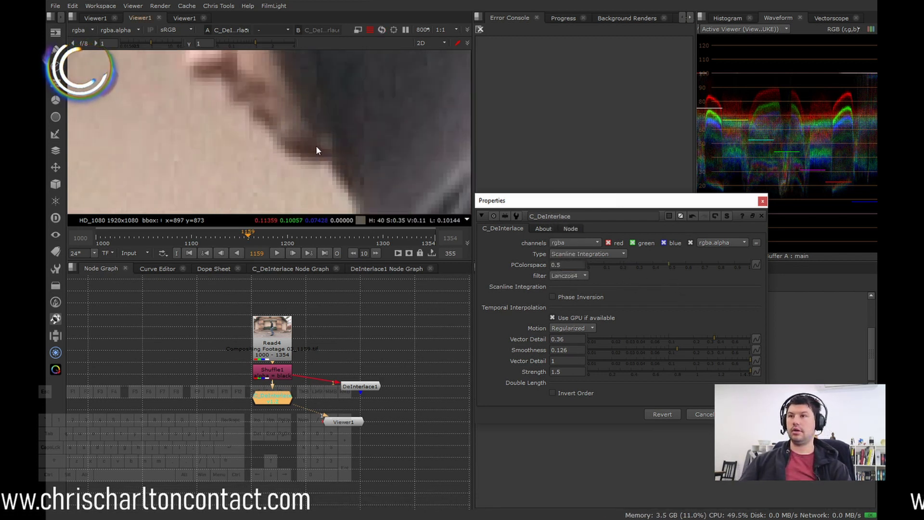
scroll(316, 145, "down", 5)
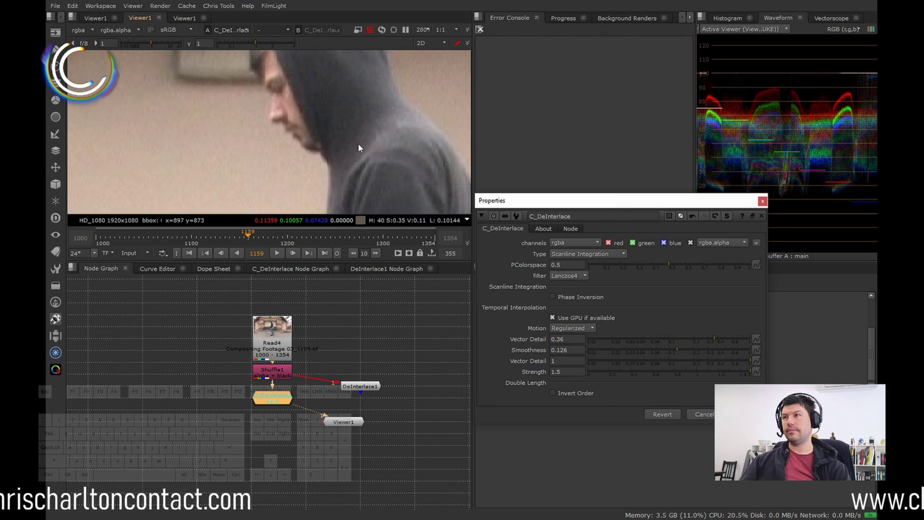
Look over the C_DeInterlace result from the man's face out to the whole figure and the bench.
scroll(336, 161, "down", 2)
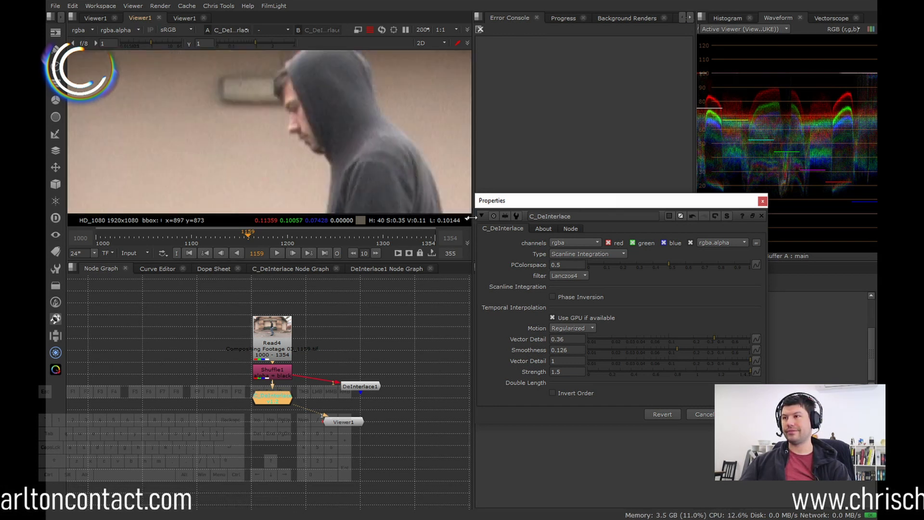
scroll(347, 134, "down", 2)
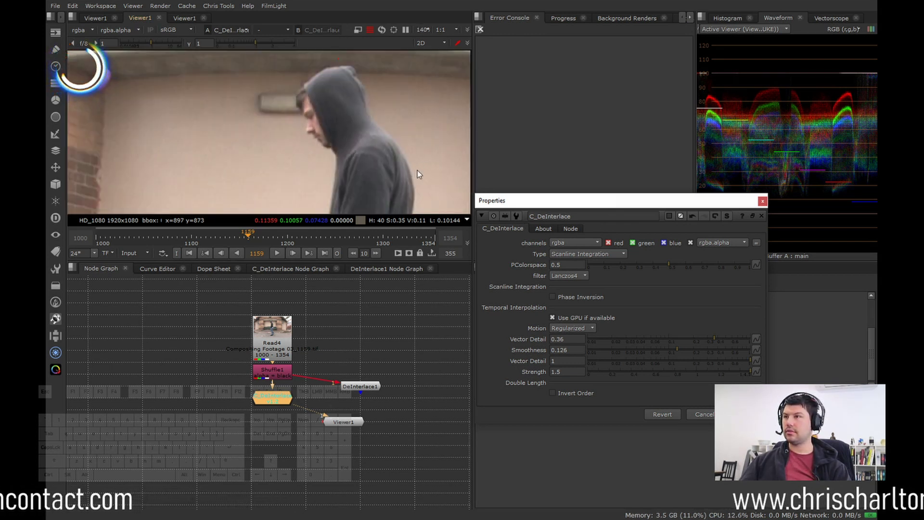
middle_click_drag(371, 129, 336, 125)
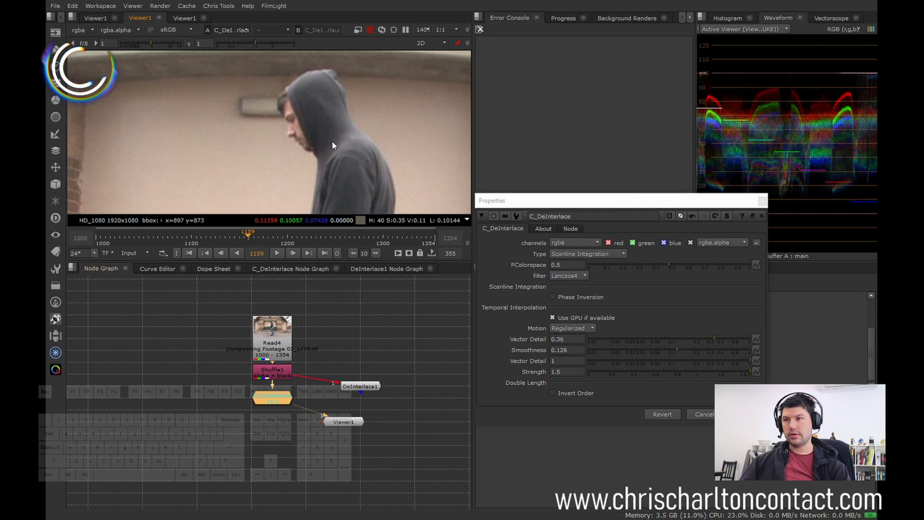
scroll(333, 140, "down", 3)
middle_click_drag(343, 158, 316, 107)
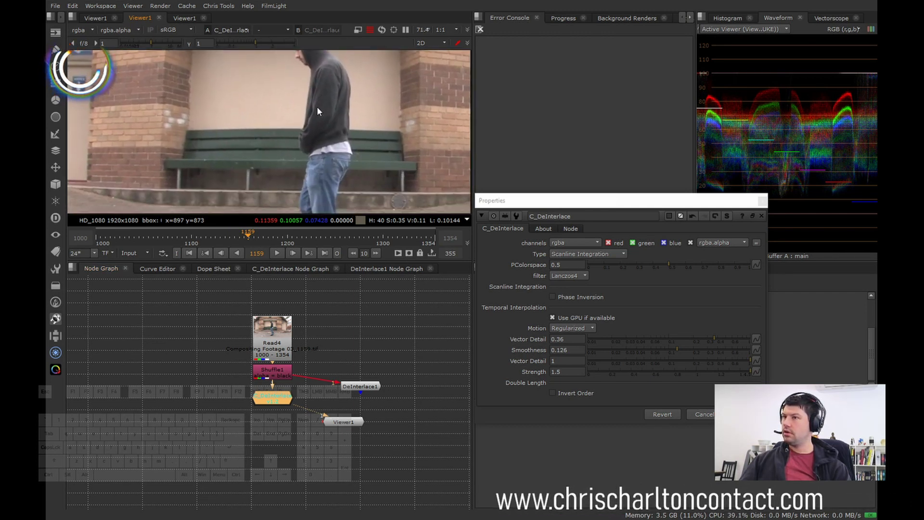
scroll(315, 105, "down", 2)
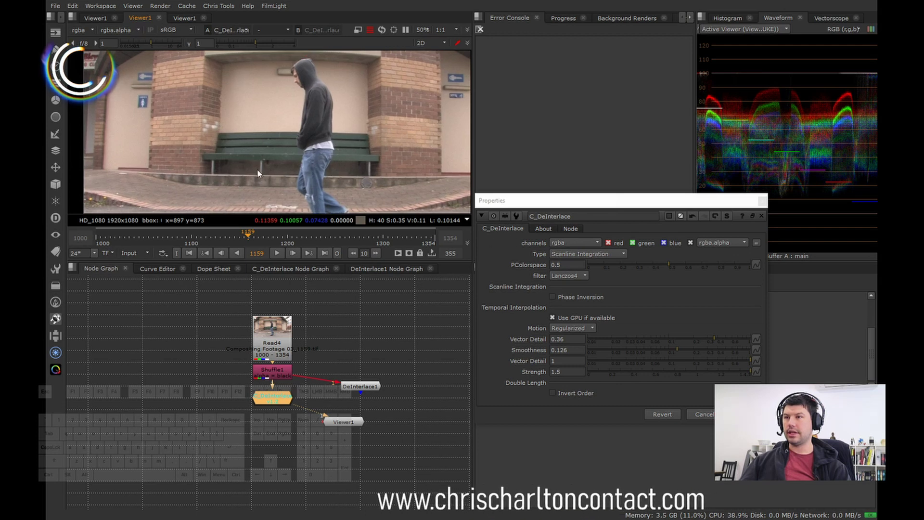
Show the original Read4 footage in the viewer and inspect the man's jeans for interlacing lines.
left_click(268, 337)
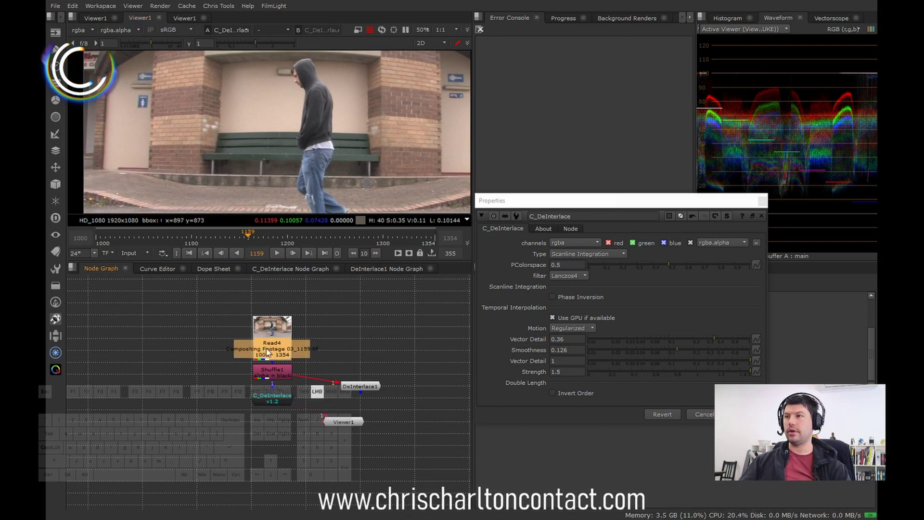
key("1")
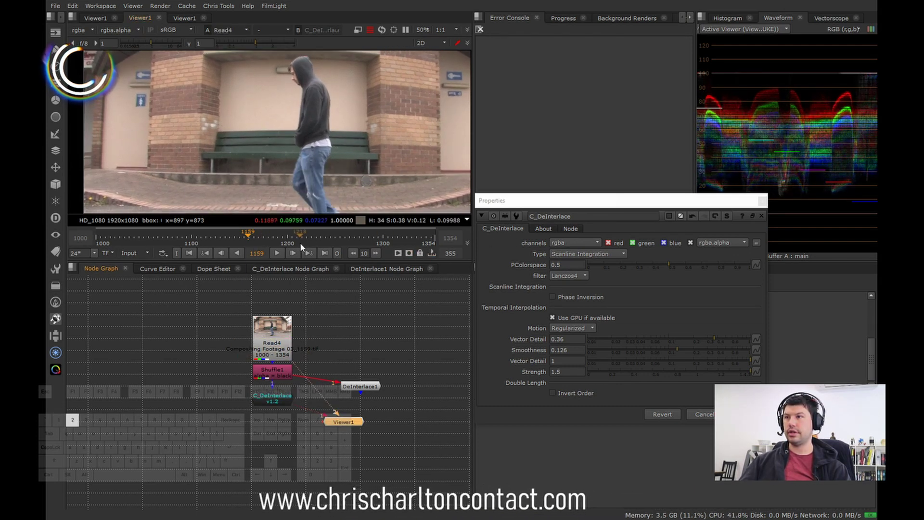
middle_click_drag(319, 158, 263, 153)
scroll(263, 153, "up", 4)
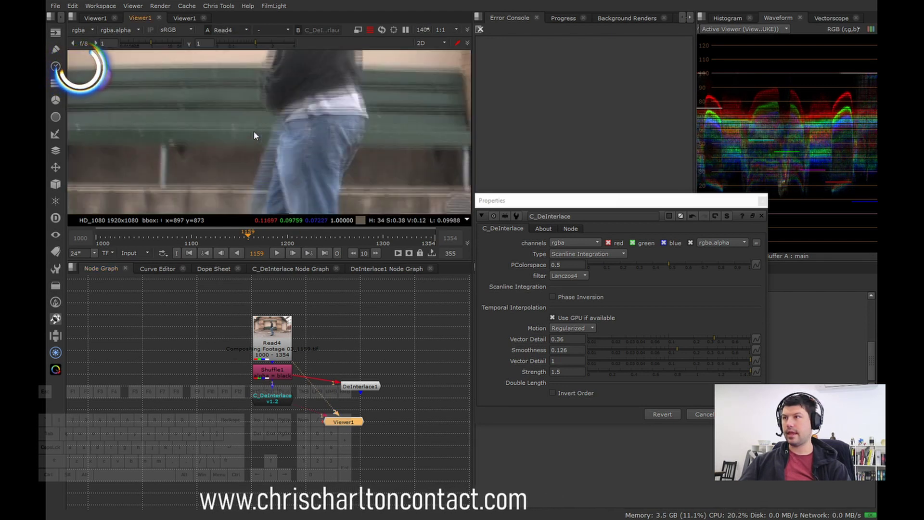
scroll(282, 126, "down", 5)
scroll(284, 128, "up", 3)
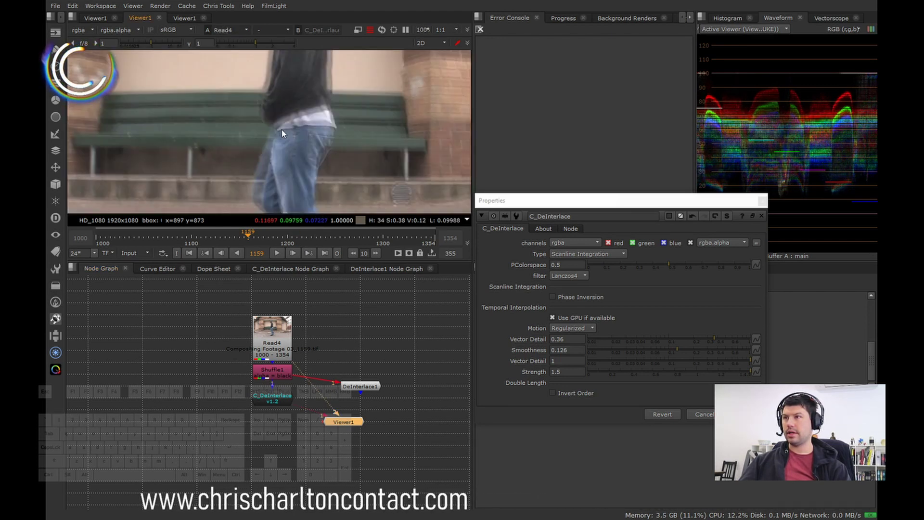
Compare how the interlacing lines on the Read4 footage look at different viewer magnifications, from well below 100% up to 200%.
scroll(280, 129, "down", 3)
scroll(278, 130, "up", 2)
scroll(278, 130, "down", 2)
scroll(278, 129, "up", 2)
scroll(278, 130, "down", 2)
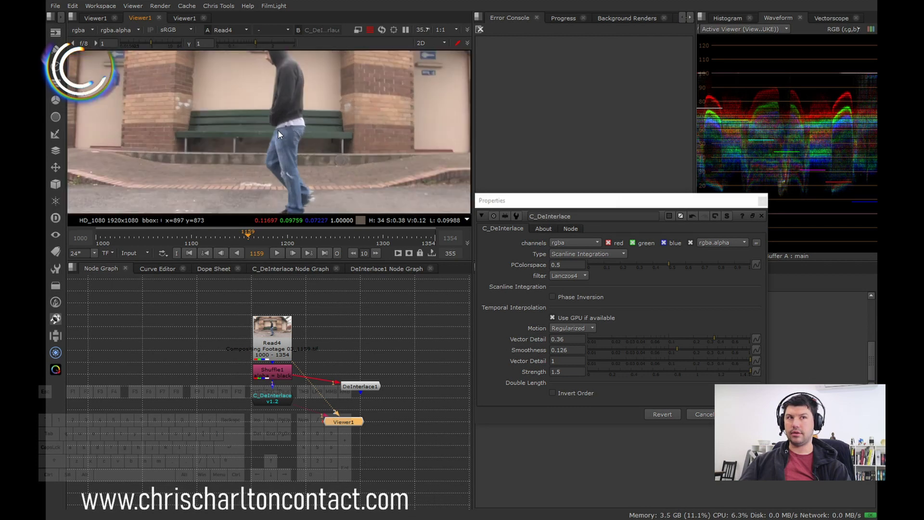
scroll(279, 130, "up", 2)
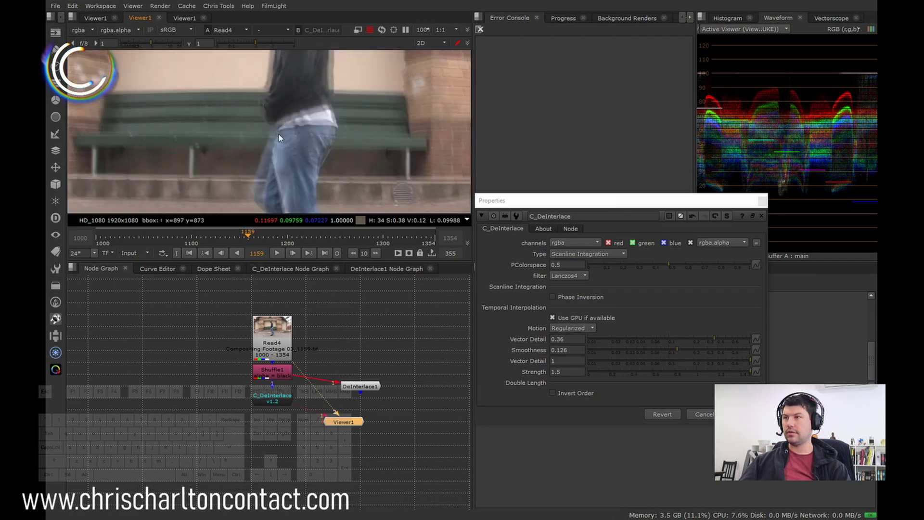
scroll(270, 145, "up", 2)
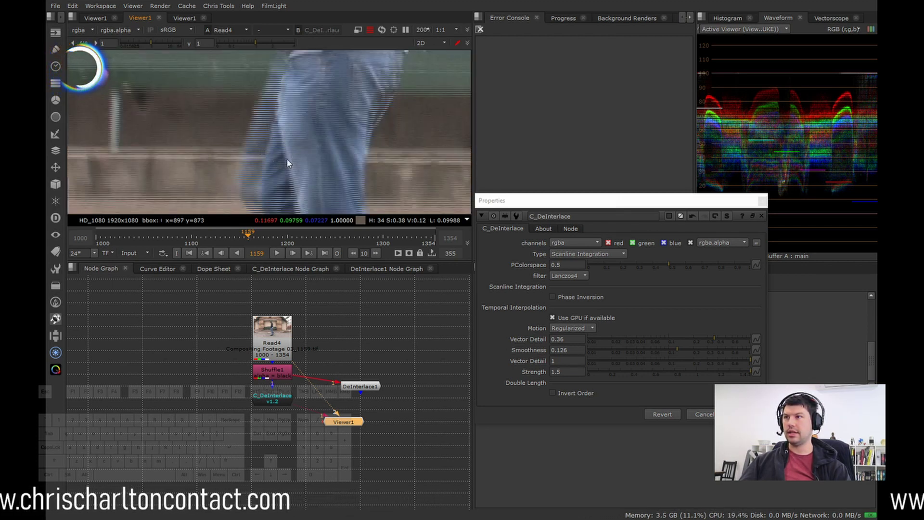
scroll(287, 164, "down", 3)
scroll(288, 164, "up", 1)
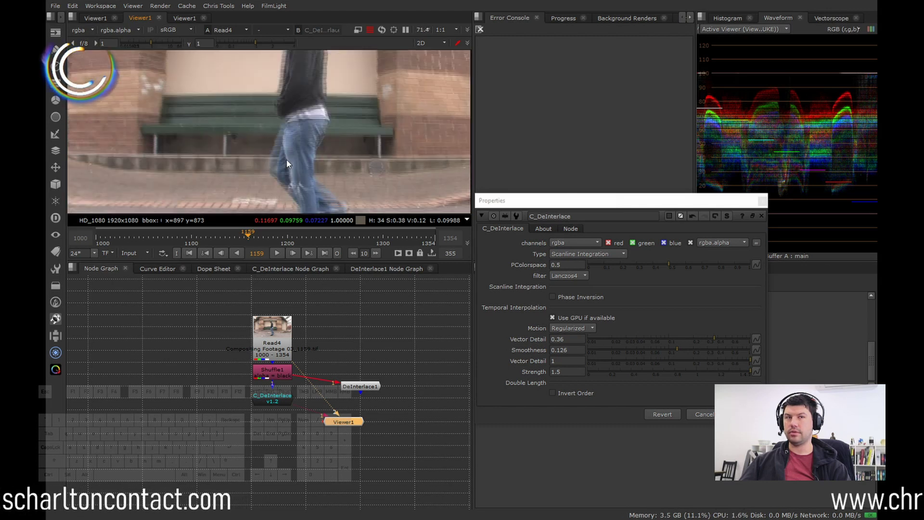
scroll(287, 164, "down", 1)
scroll(284, 160, "up", 1)
scroll(288, 159, "down", 1)
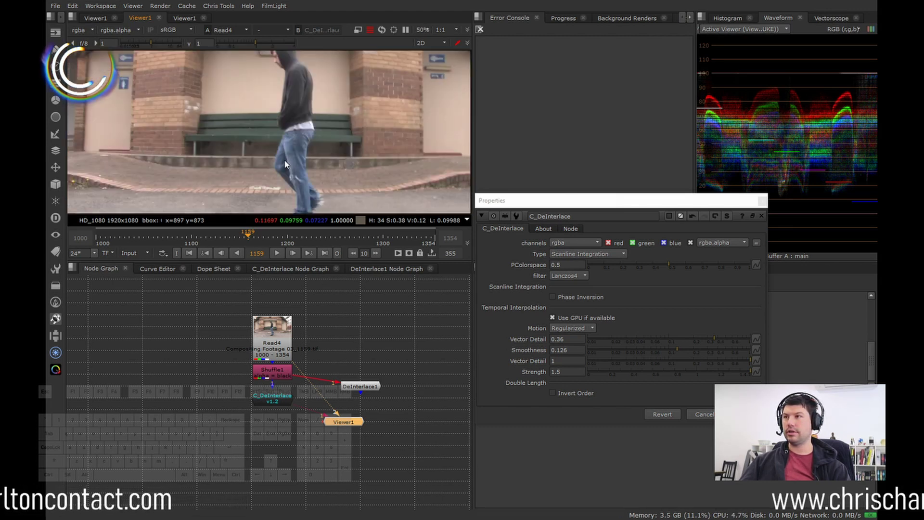
scroll(307, 155, "up", 1)
scroll(308, 151, "down", 1)
scroll(308, 151, "up", 1)
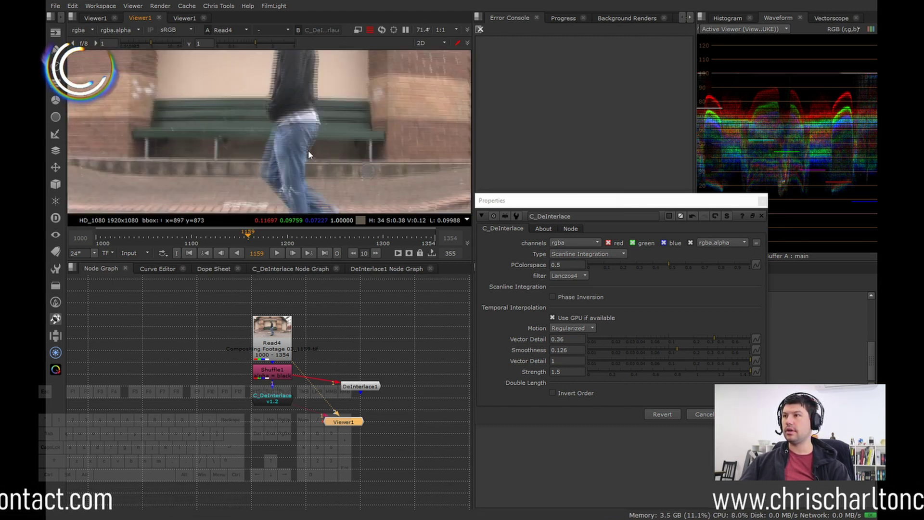
scroll(307, 150, "down", 1)
scroll(307, 148, "up", 1)
scroll(308, 149, "down", 1)
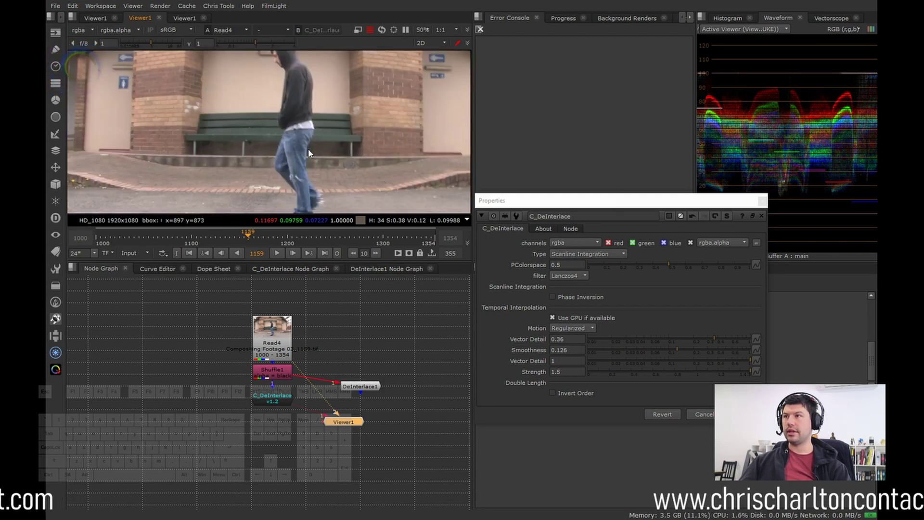
scroll(309, 149, "down", 2)
scroll(308, 149, "up", 4)
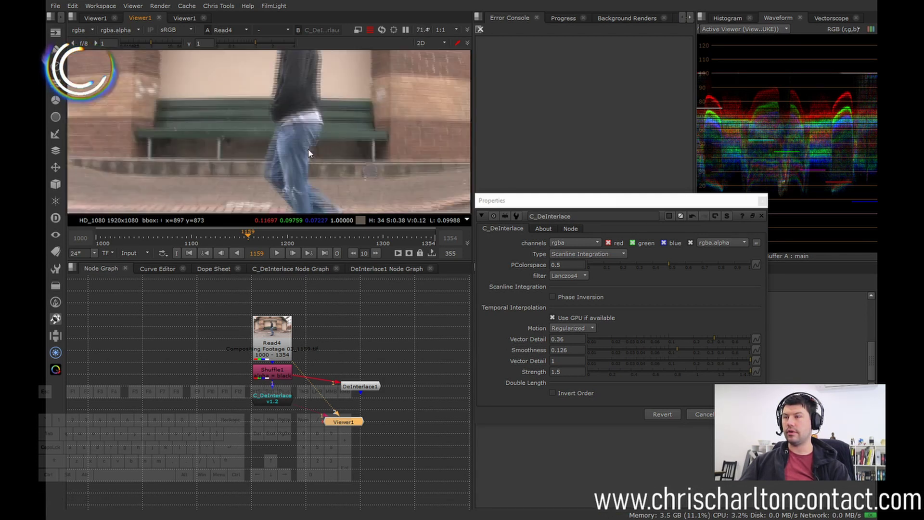
scroll(304, 153, "down", 1)
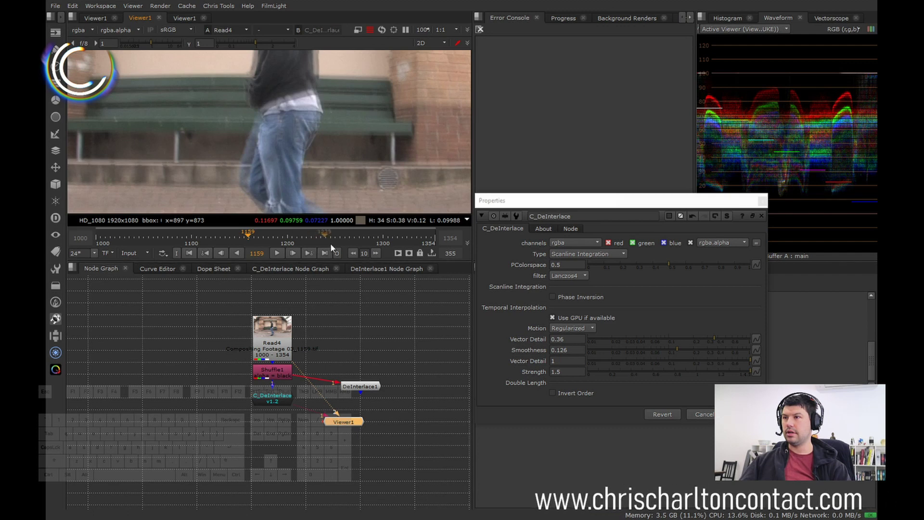
middle_click_drag(259, 147, 281, 147)
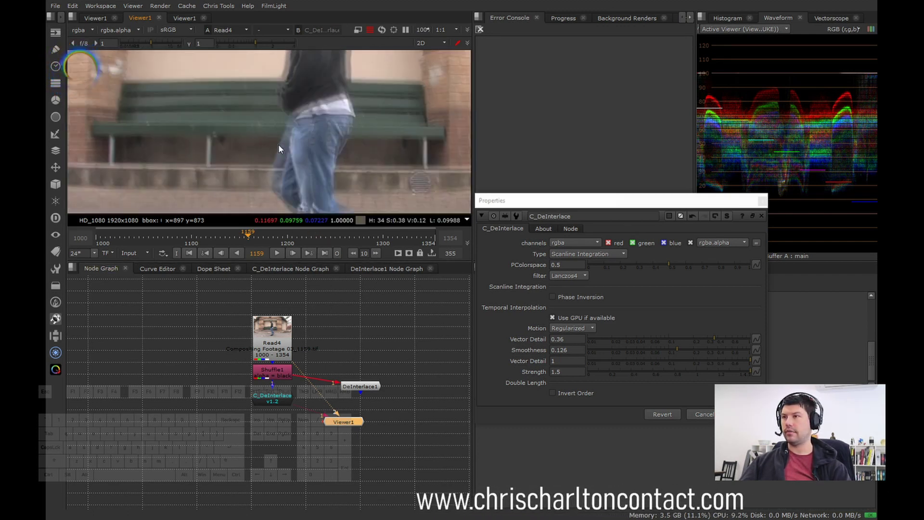
scroll(283, 154, "up", 1)
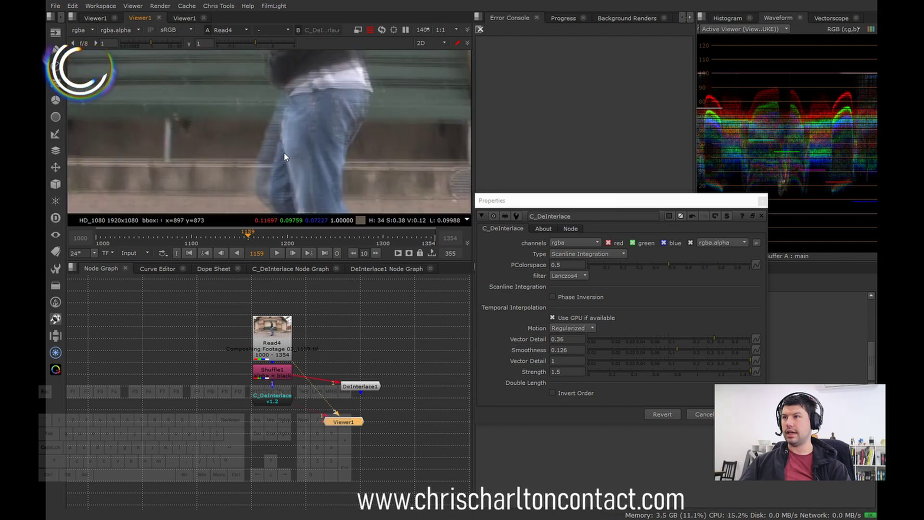
scroll(282, 153, "down", 1)
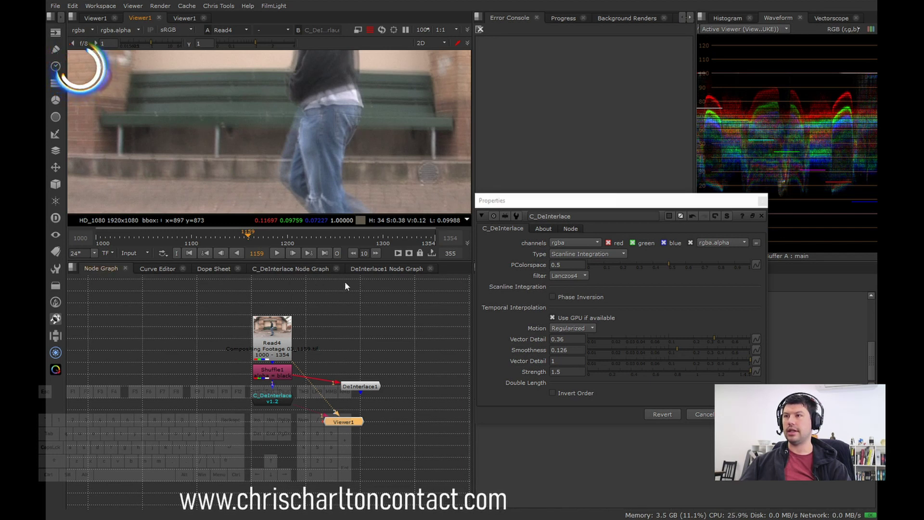
Alternate the viewer between the Read4 footage and C_DeInterlace at 200% and compare the man's moving legs.
key("2")
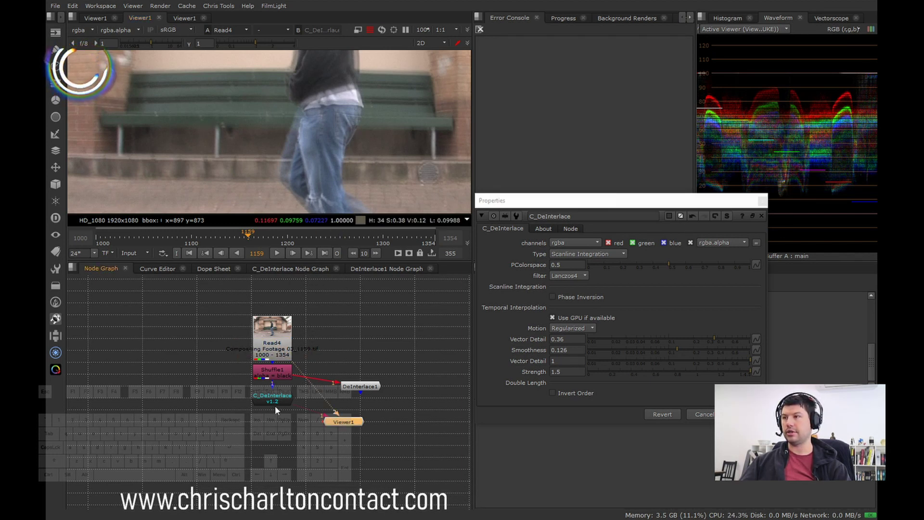
key("2")
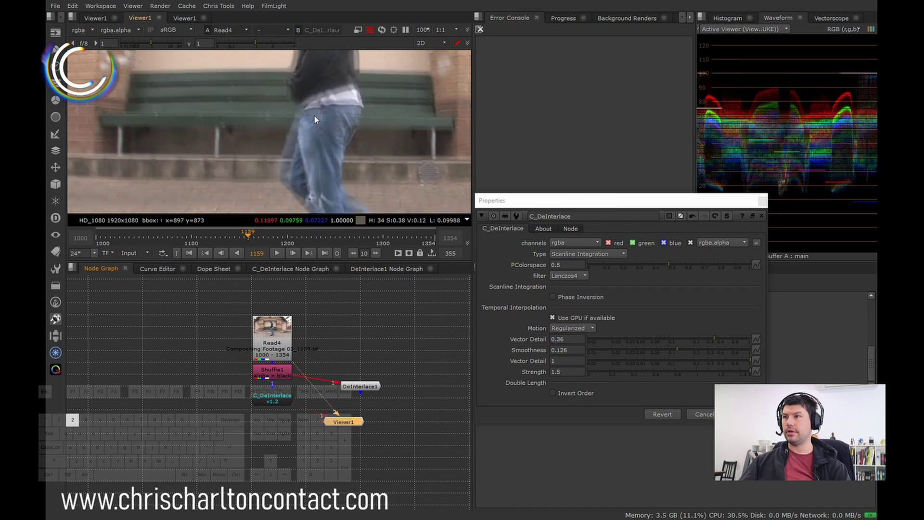
scroll(316, 145, "up", 3)
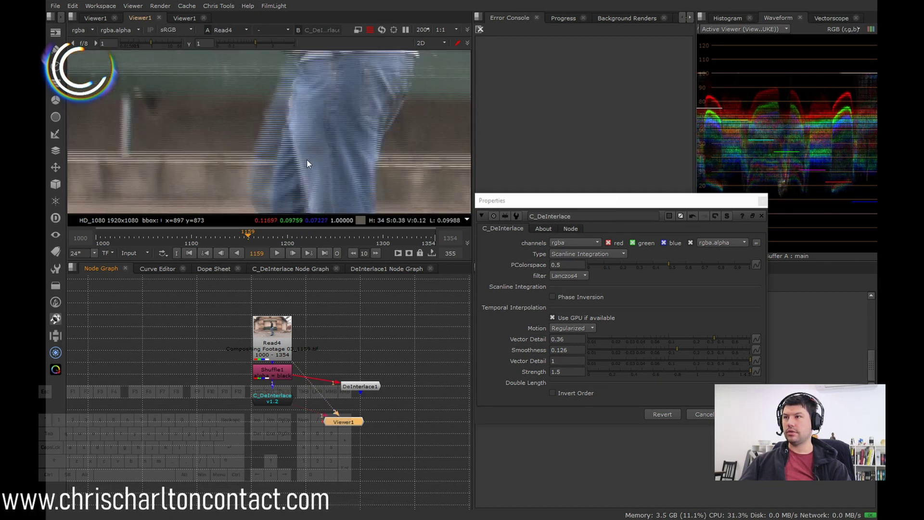
key("1")
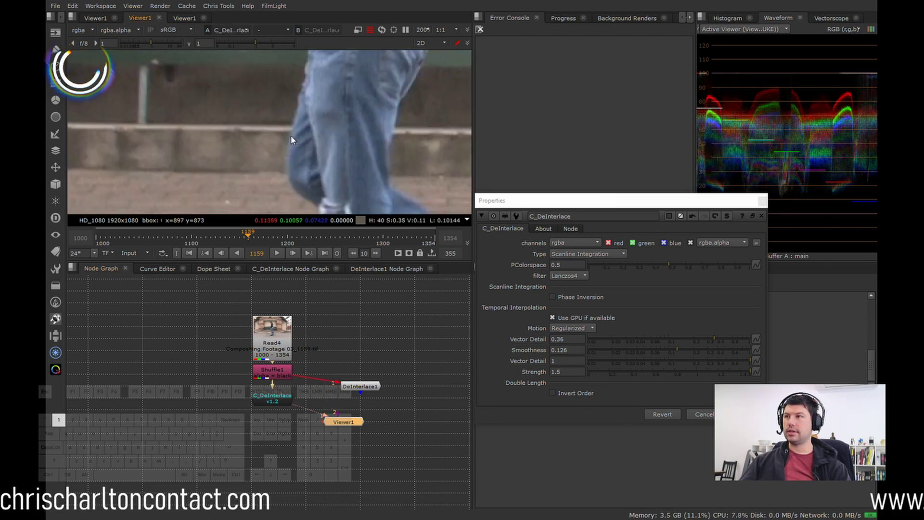
key("2")
key("1")
key("2")
Examine the edge of the jeans at 400% on Read4 and compare it with the C_DeInterlace result.
scroll(302, 103, "up", 3)
middle_click_drag(299, 98, 265, 142)
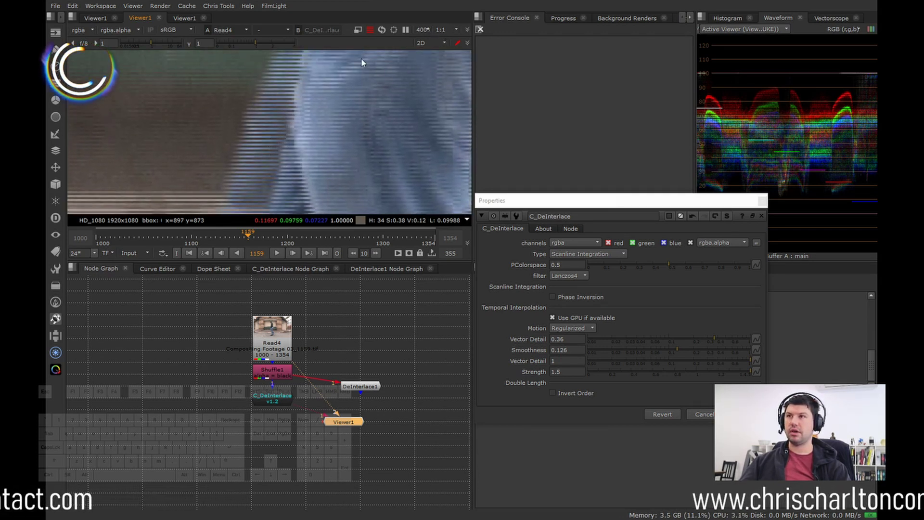
middle_click_drag(273, 132, 309, 143)
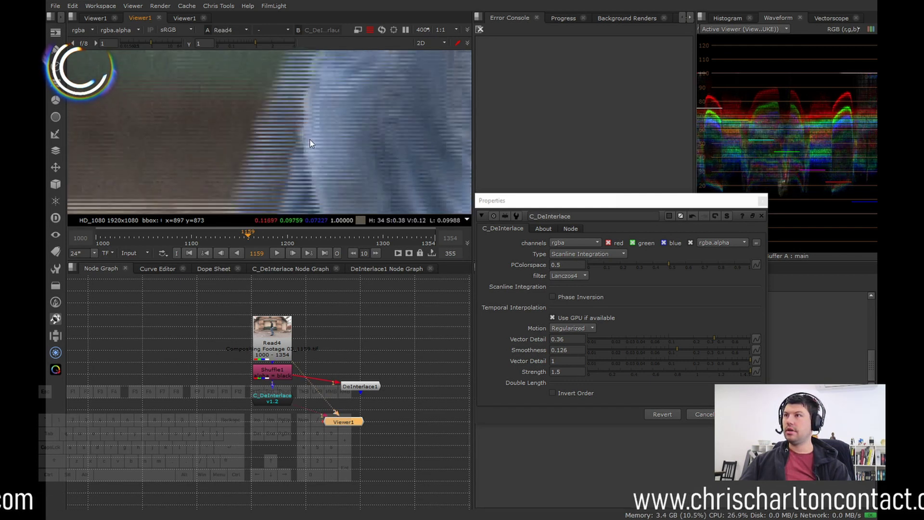
key("1")
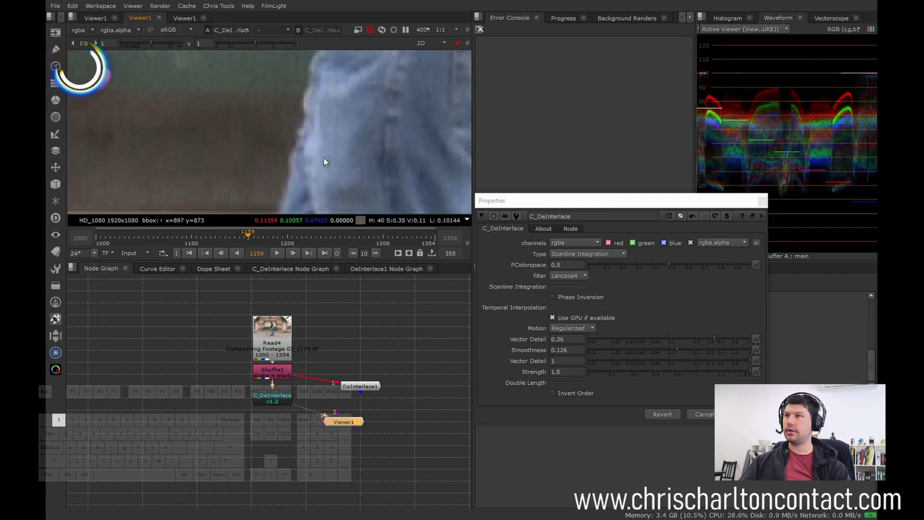
Switch the viewer back to Read4 and inspect the interlacing lines along the legs at several magnifications.
scroll(313, 158, "down", 3)
key("2")
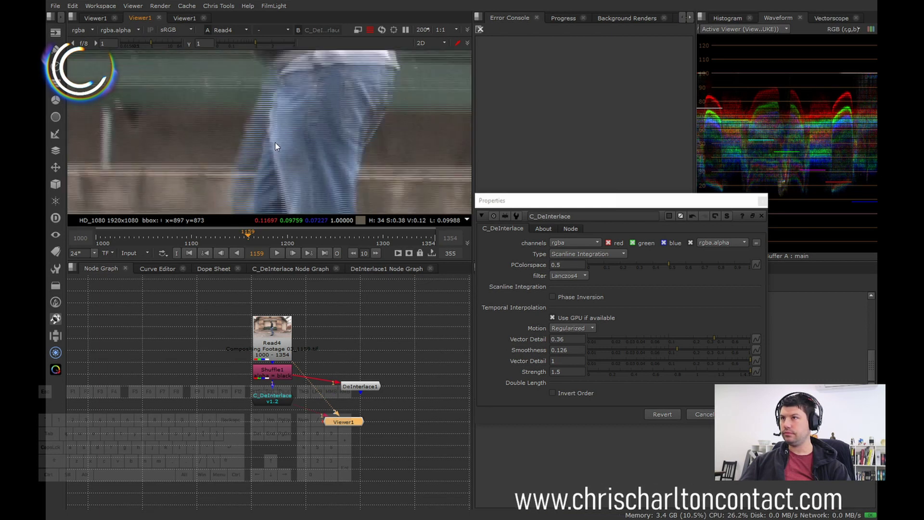
scroll(275, 142, "up", 3)
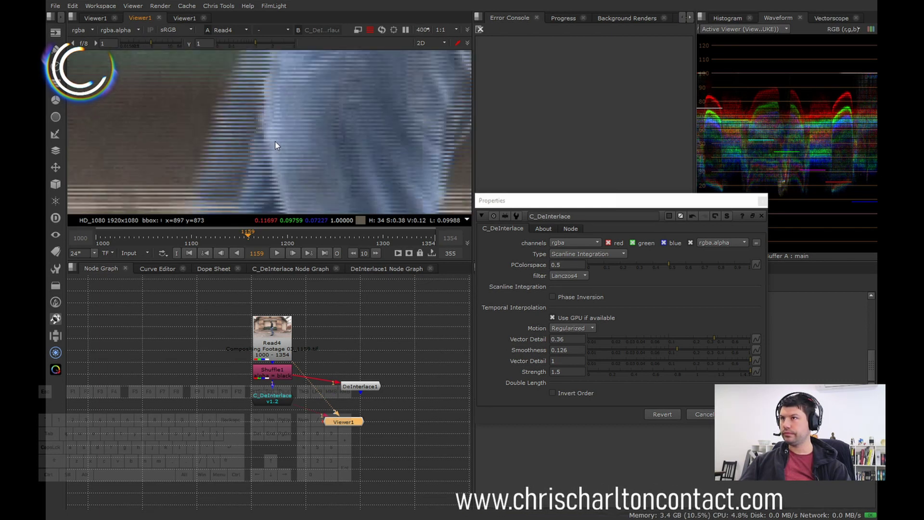
key("2")
middle_click_drag(245, 137, 315, 140)
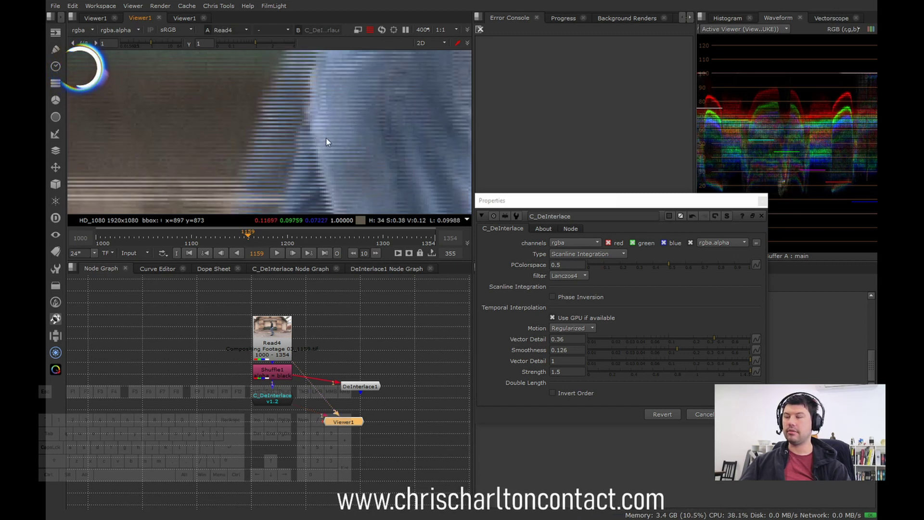
scroll(310, 107, "down", 4)
scroll(313, 107, "up", 3)
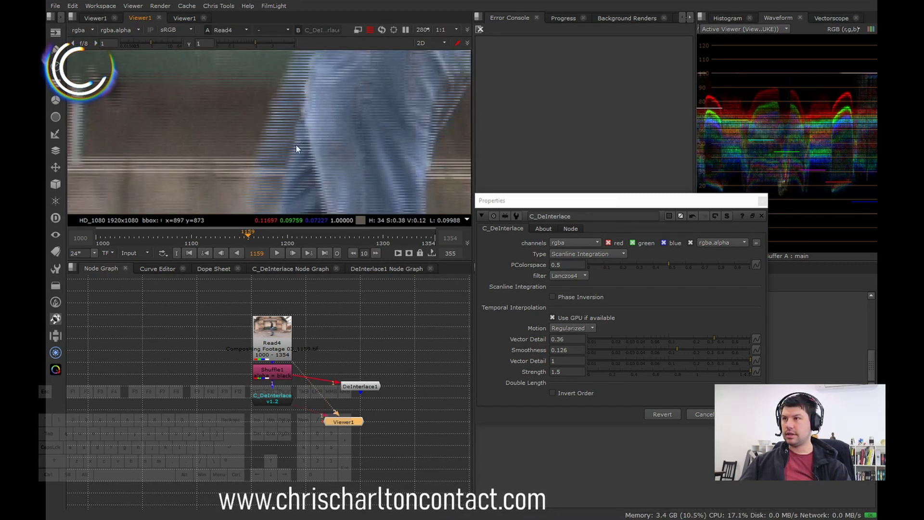
View the C_DeInterlace result, enable Phase Inversion on the node, and check the edge of the jeans.
key("2")
scroll(296, 155, "down", 2)
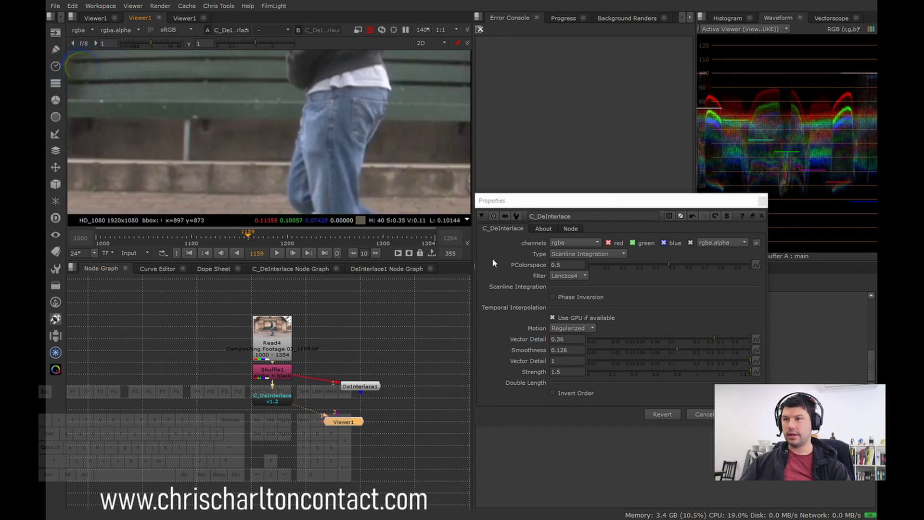
left_click(553, 297)
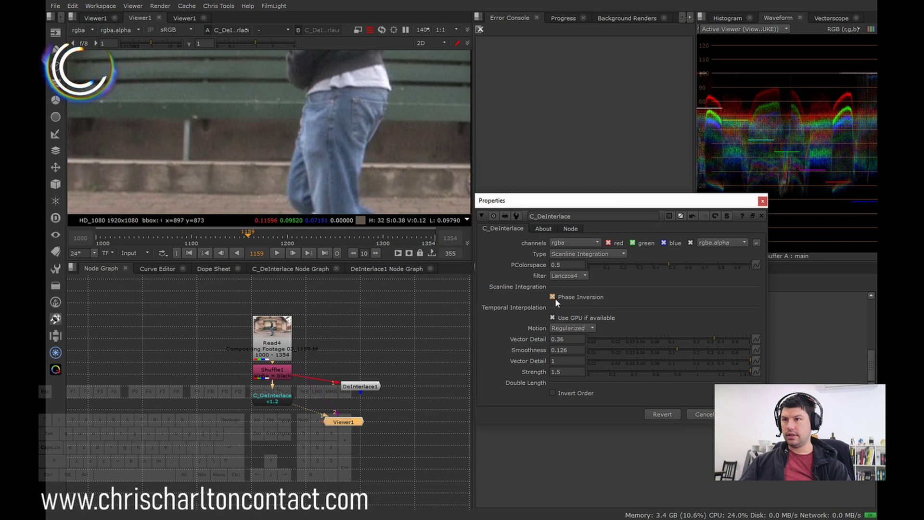
scroll(302, 120, "up", 2)
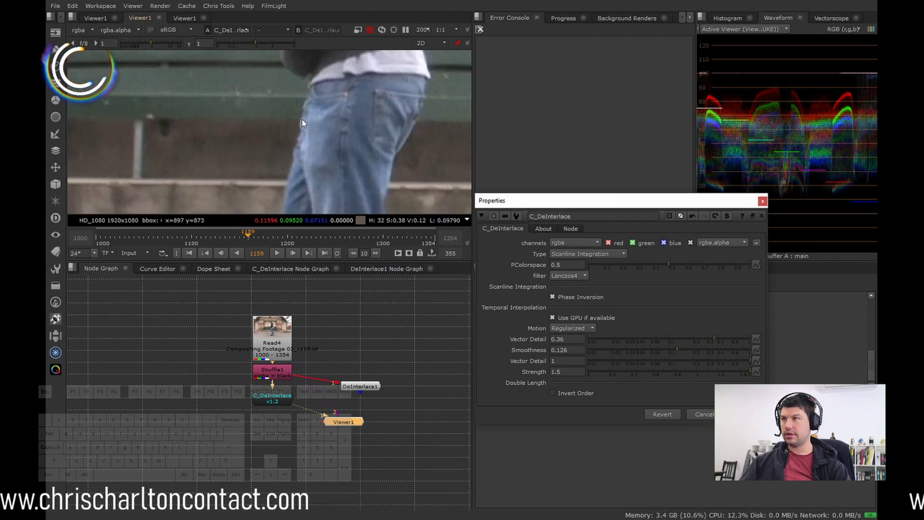
Toggle Phase Inversion on C_DeInterlace while checking the edge of the jeans up close, and leave it off.
scroll(316, 154, "up", 2)
left_click(552, 296)
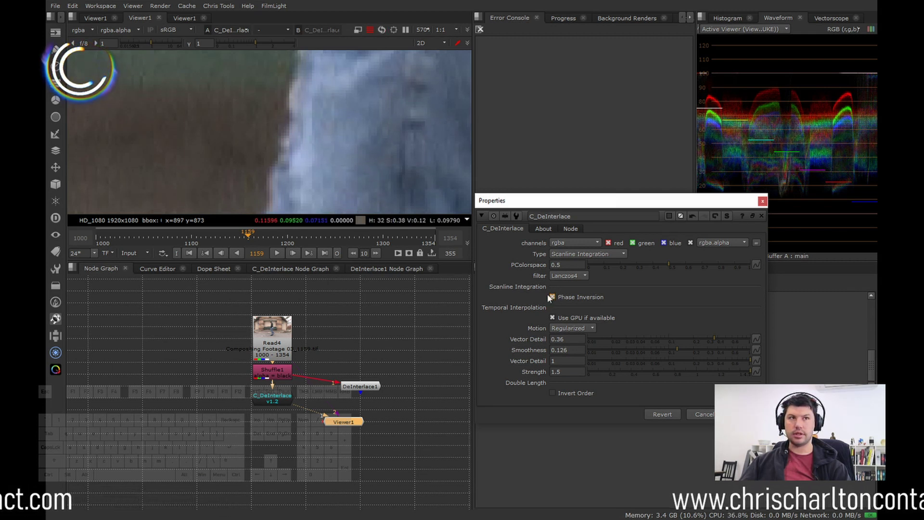
scroll(366, 158, "up", 3)
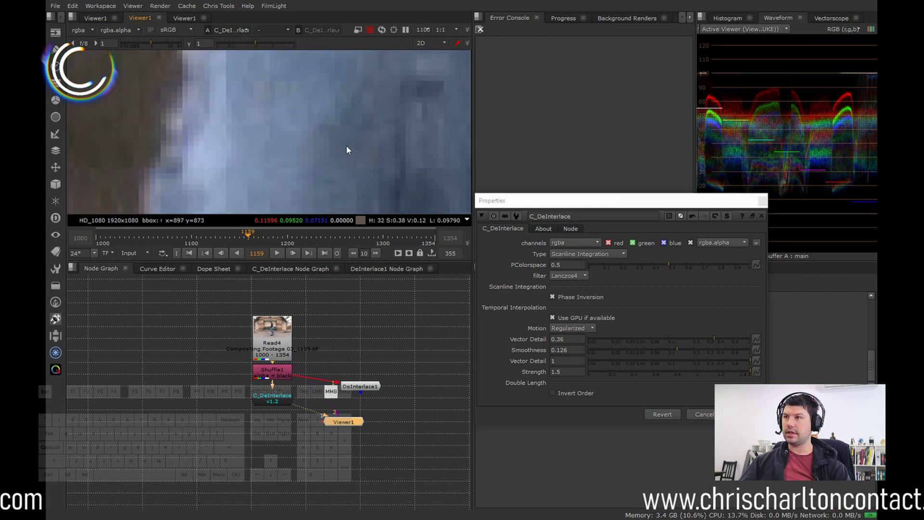
left_click(552, 297)
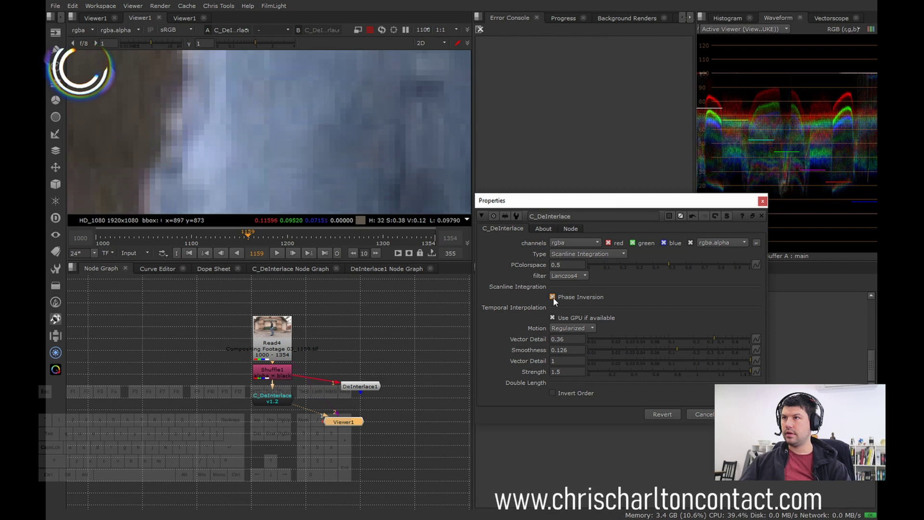
left_click(552, 296)
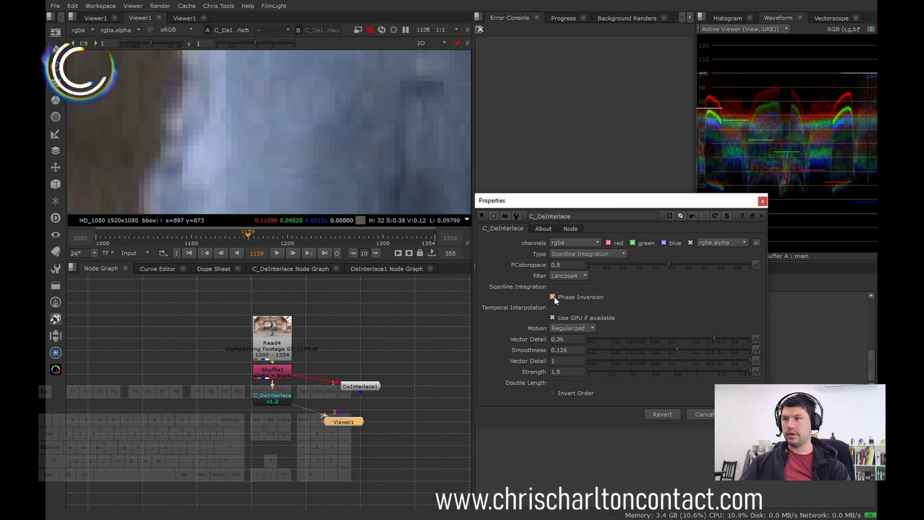
left_click(552, 297)
scroll(351, 166, "down", 4)
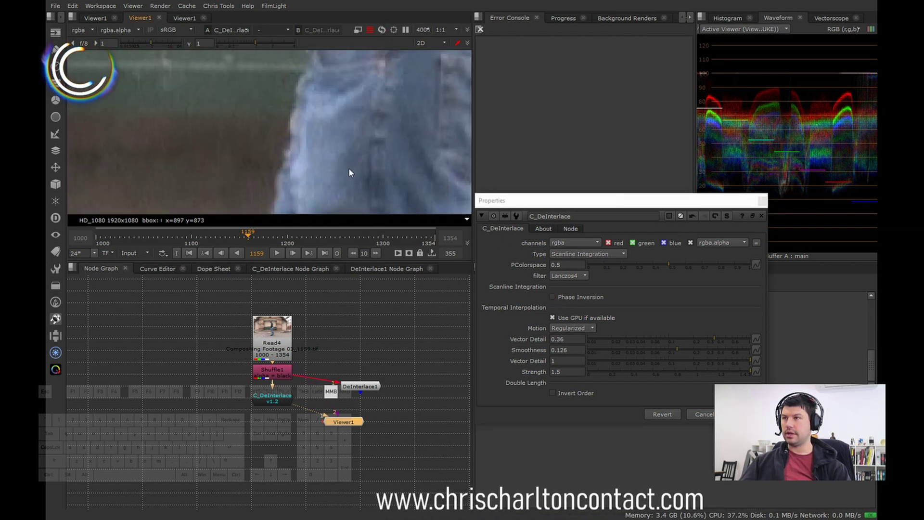
Inspect the man's head and upper body in the C_DeInterlace result at frame 1159.
scroll(313, 136, "down", 6)
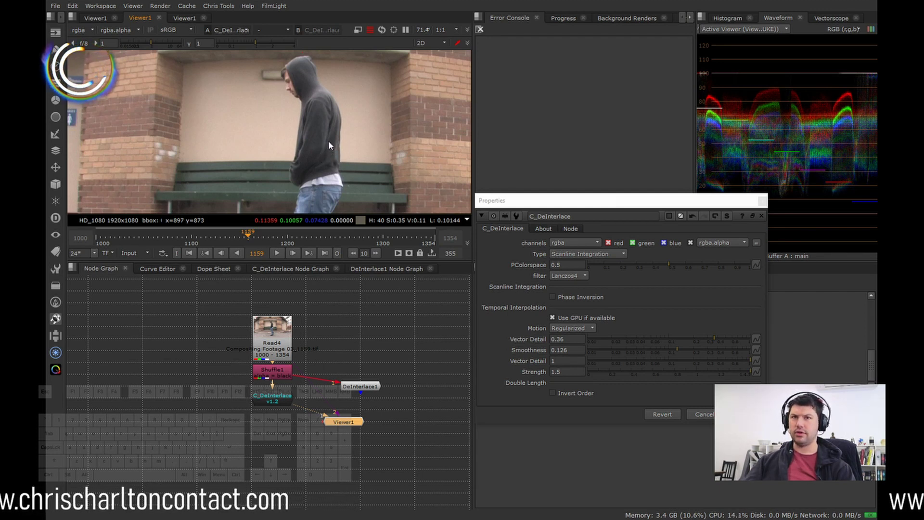
scroll(290, 119, "up", 3)
middle_click_drag(301, 117, 299, 160)
scroll(308, 152, "up", 2)
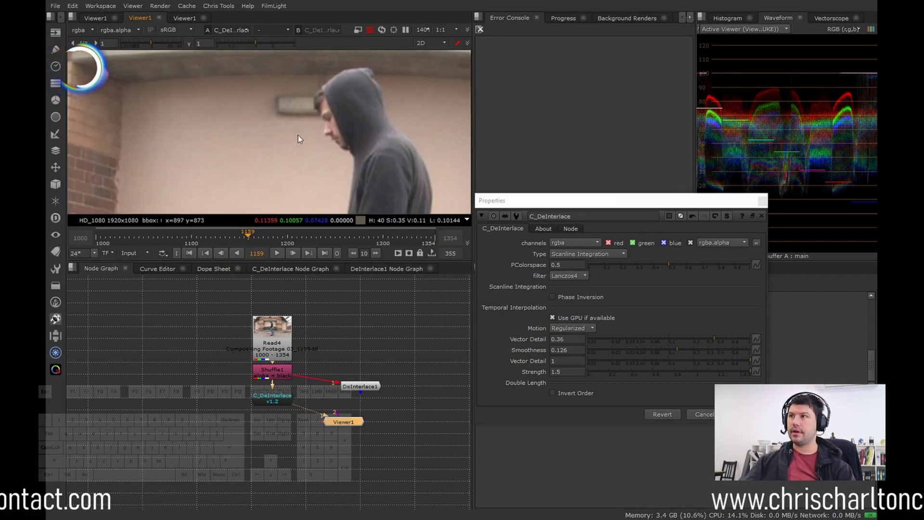
middle_click_drag(309, 177, 265, 108)
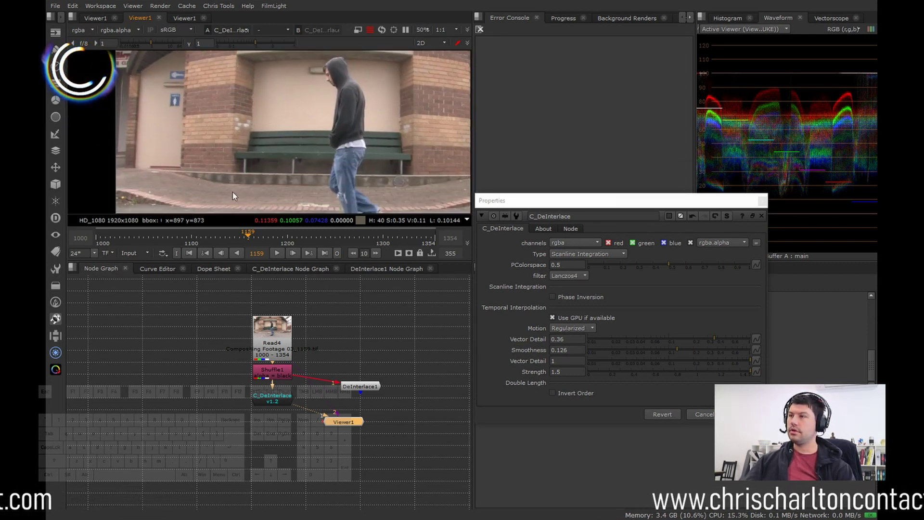
Go to frame 1000 and examine the Blaxland Tiles & Bathrooms sign in the C_DeInterlace result.
left_click(97, 240)
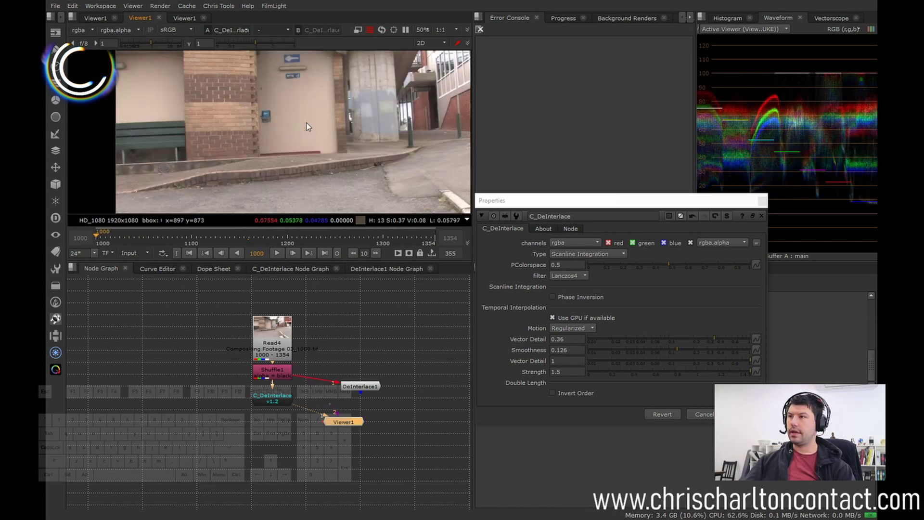
scroll(260, 131, "up", 8)
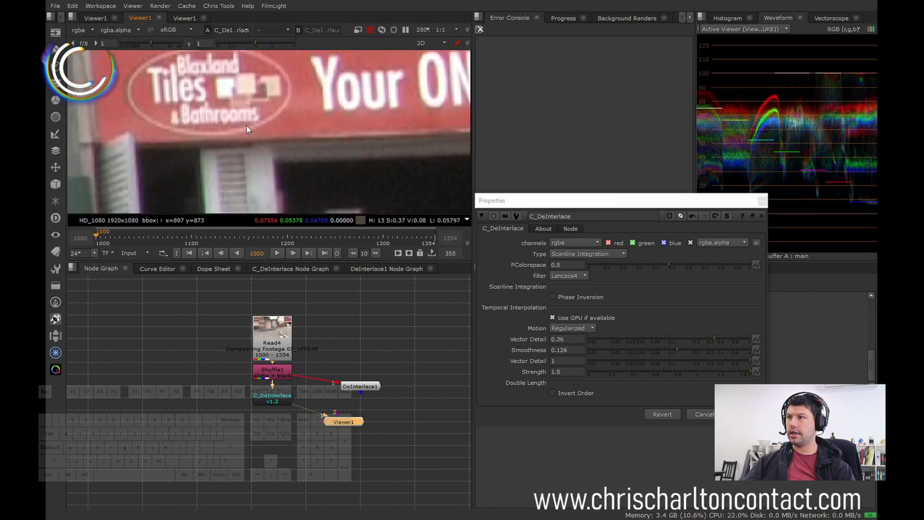
middle_click_drag(246, 125, 233, 127)
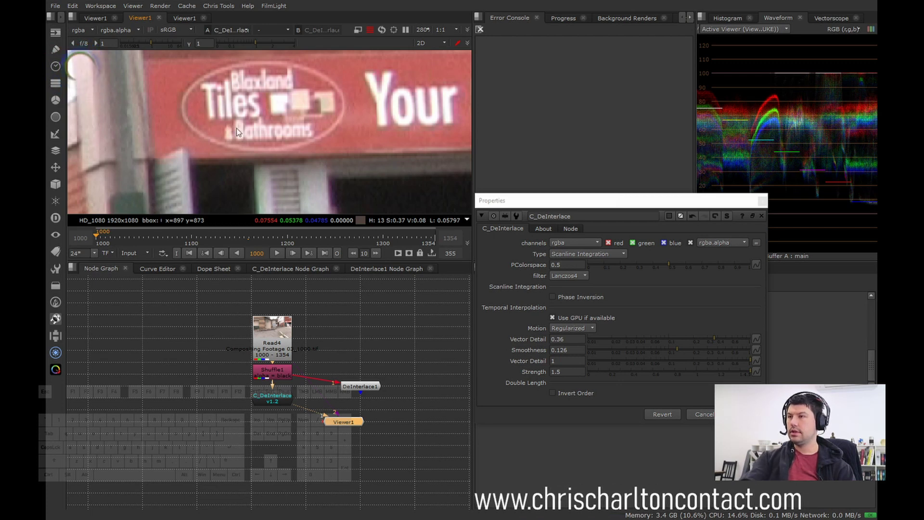
scroll(250, 125, "down", 2)
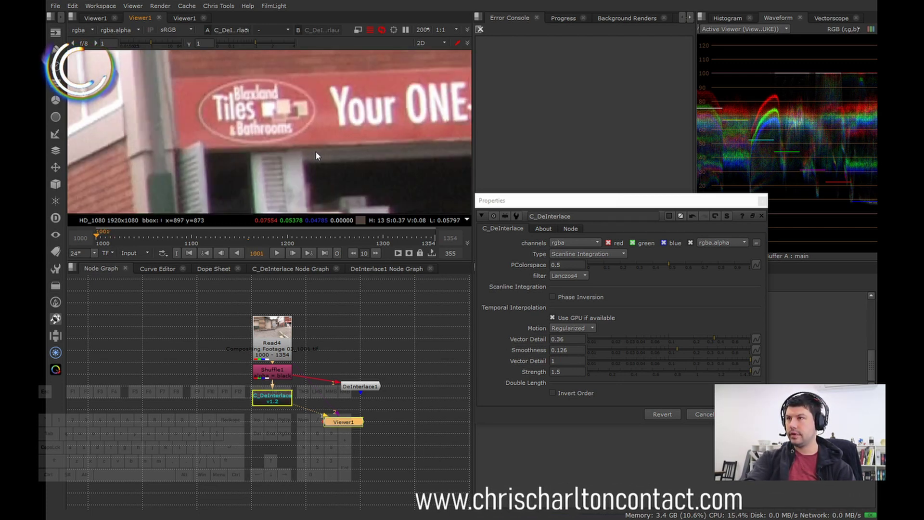
scroll(150, 130, "up", 6)
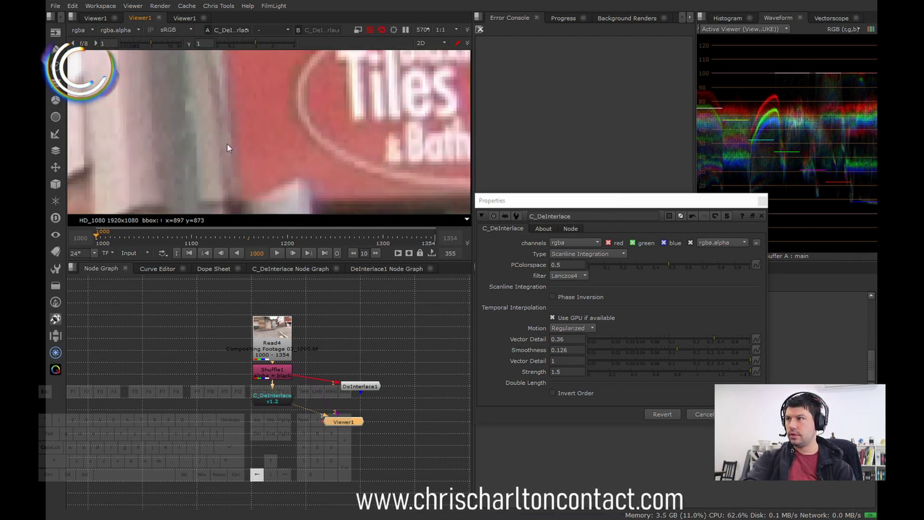
Step back and forth between frames 1000 and 1001 to compare the outline and lettering of the tile shop sign.
key("Right")
key("Left")
key("Right")
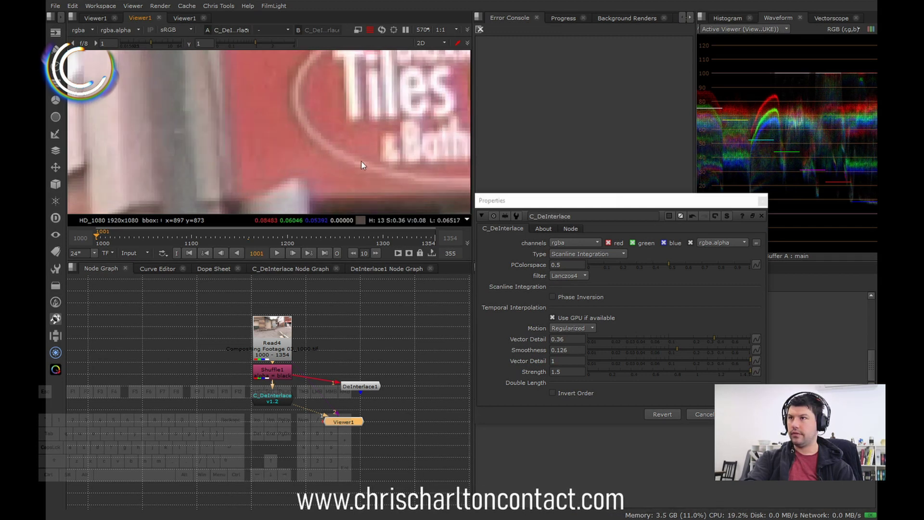
scroll(318, 164, "up", 3)
key("Left")
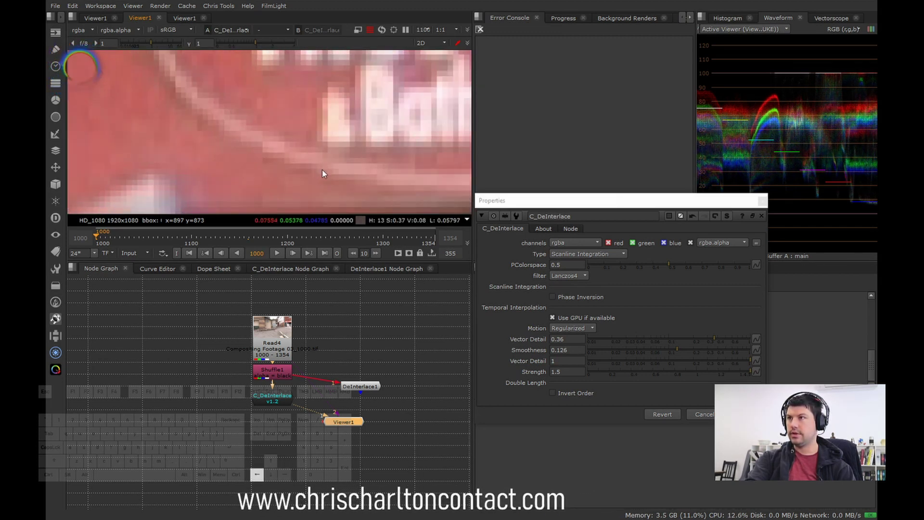
key("Right")
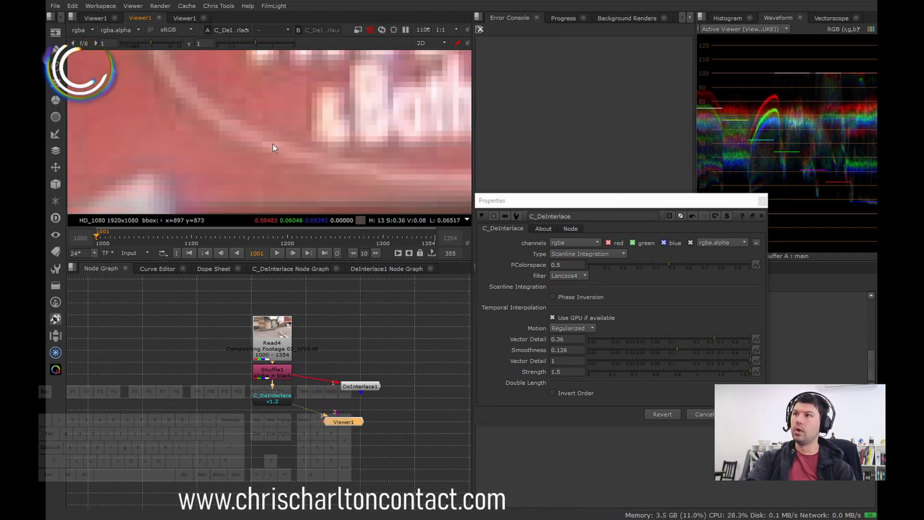
scroll(271, 138, "down", 5)
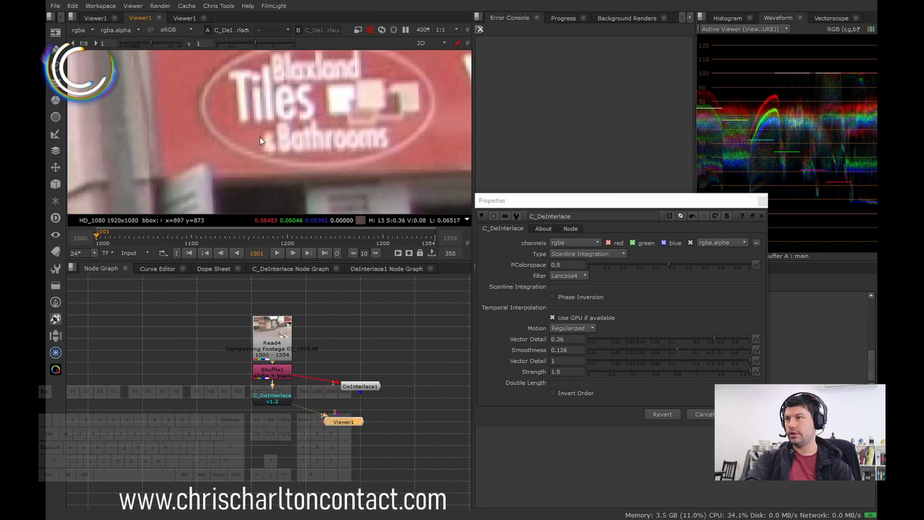
scroll(263, 145, "up", 2)
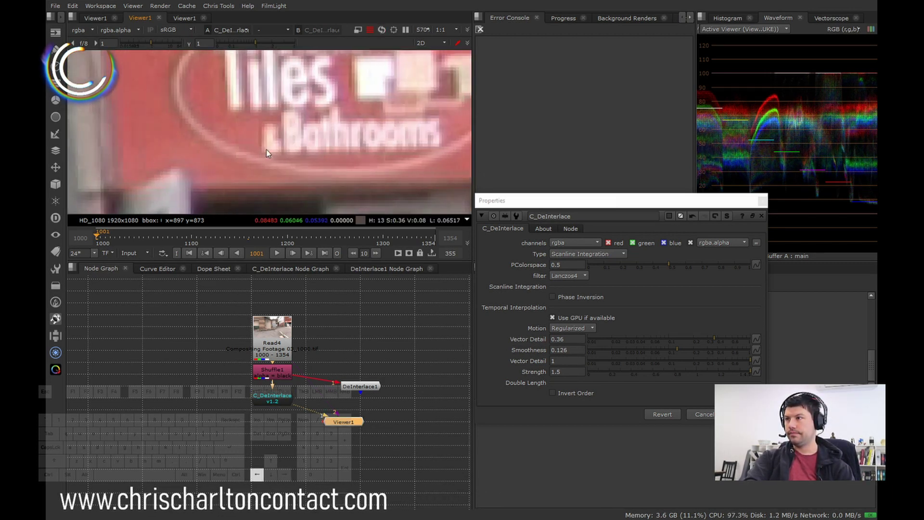
Compare the tile shop sign at frames 1353 and 1354, and review the whole last frame.
left_click(434, 239)
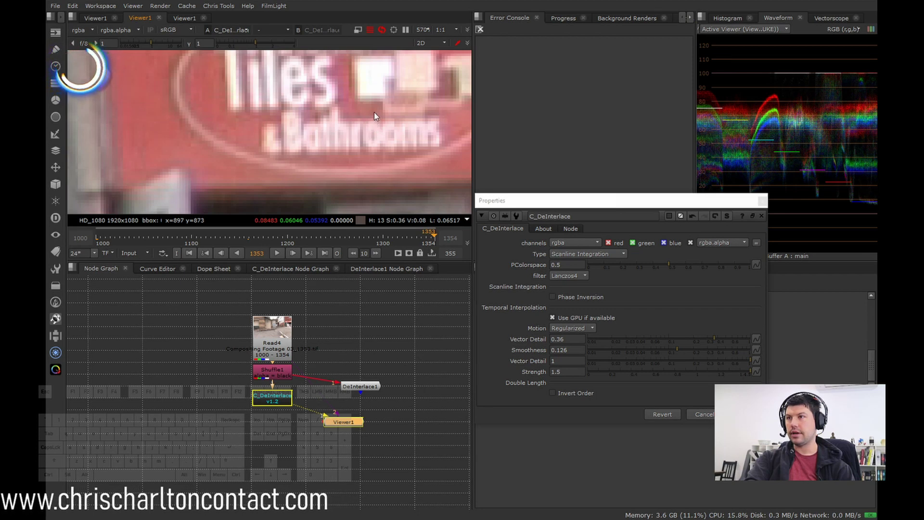
key("Right")
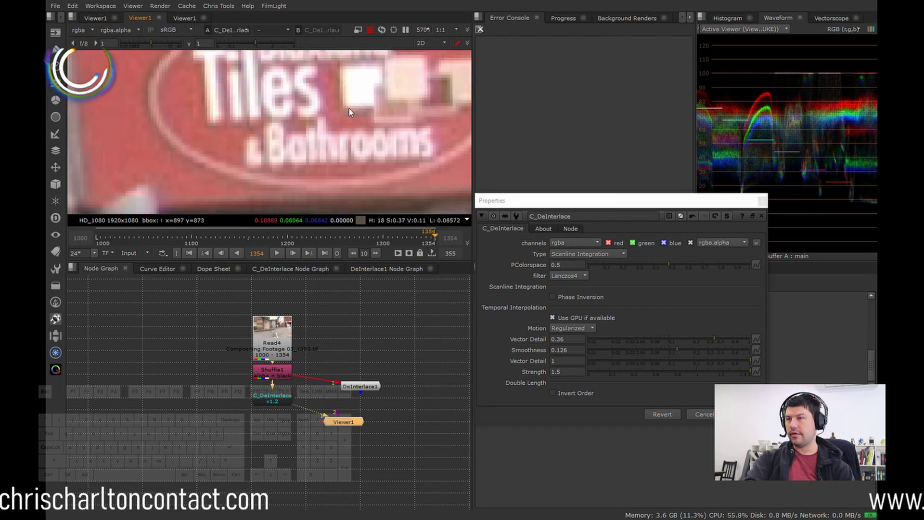
scroll(328, 105, "down", 6)
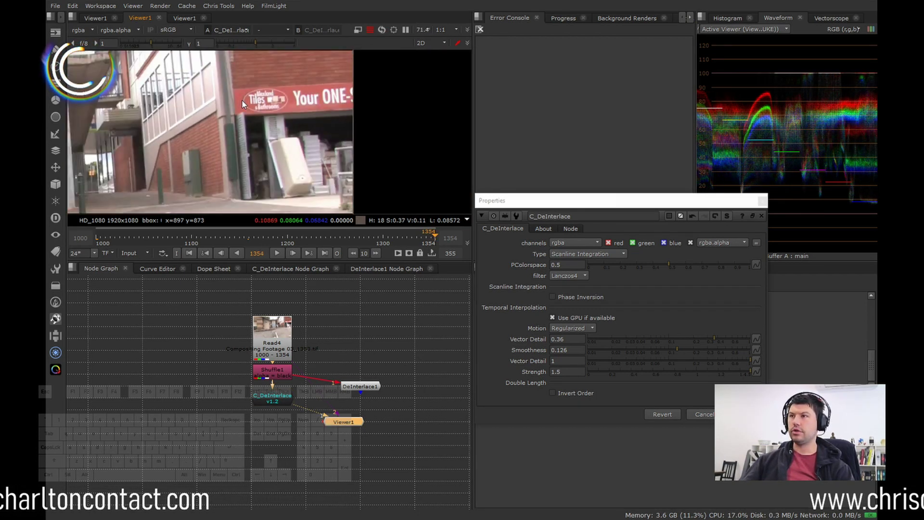
scroll(241, 100, "down", 1)
middle_click_drag(245, 131, 226, 151)
scroll(227, 148, "down", 2)
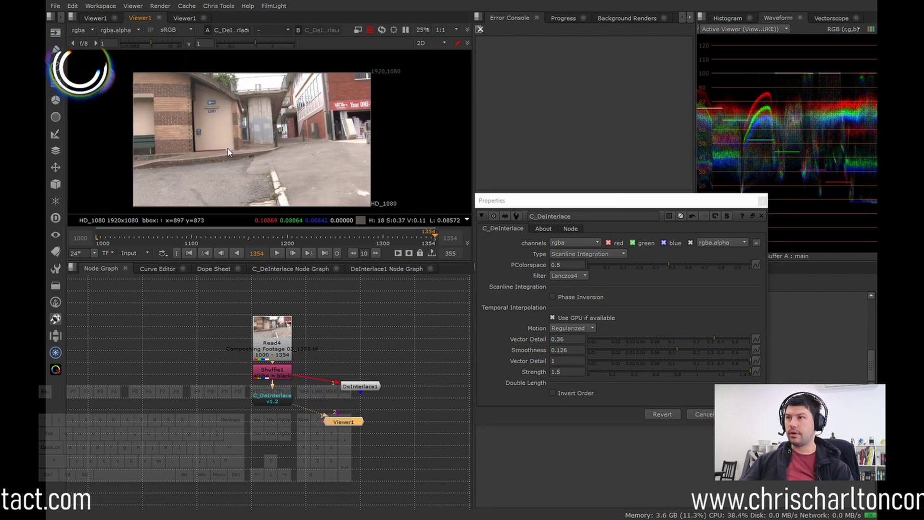
Move to frame 1027 and set the C_DeInterlace type to Temporal Interpolation.
left_click(271, 238)
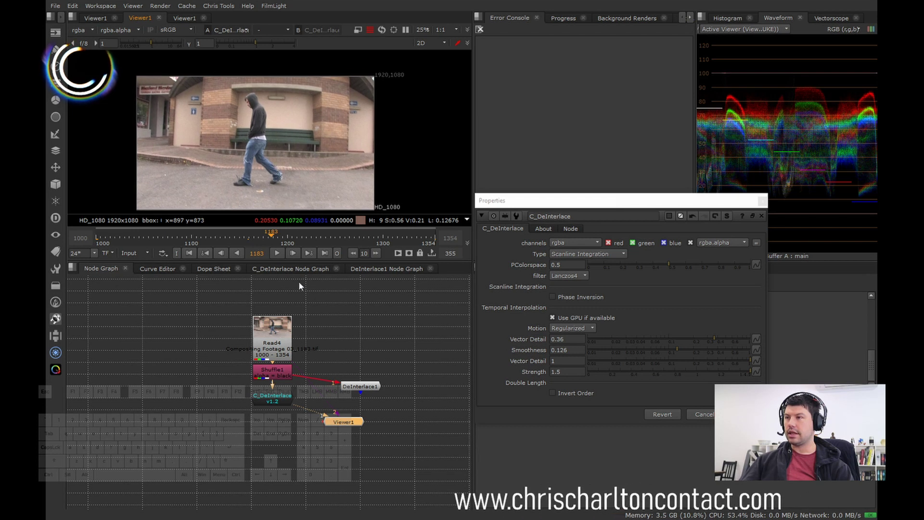
left_click(291, 326)
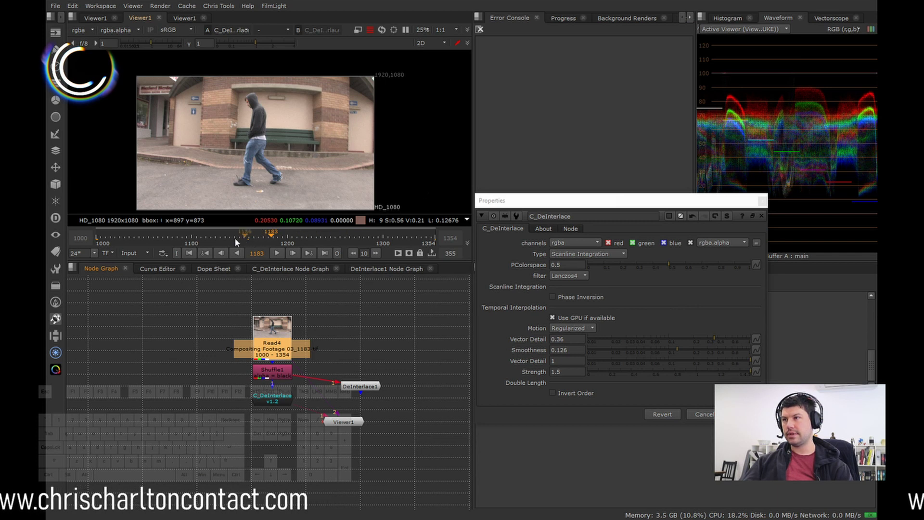
left_click(122, 236)
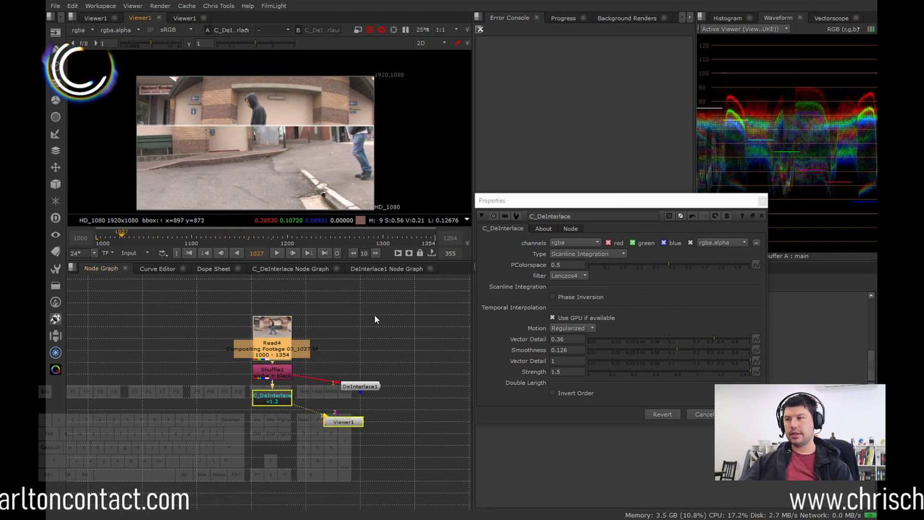
left_click(562, 252)
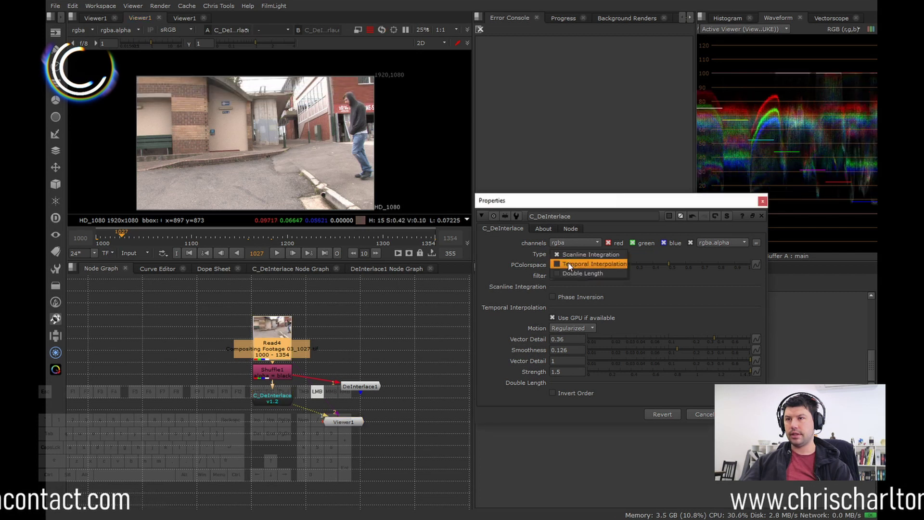
left_click(569, 265)
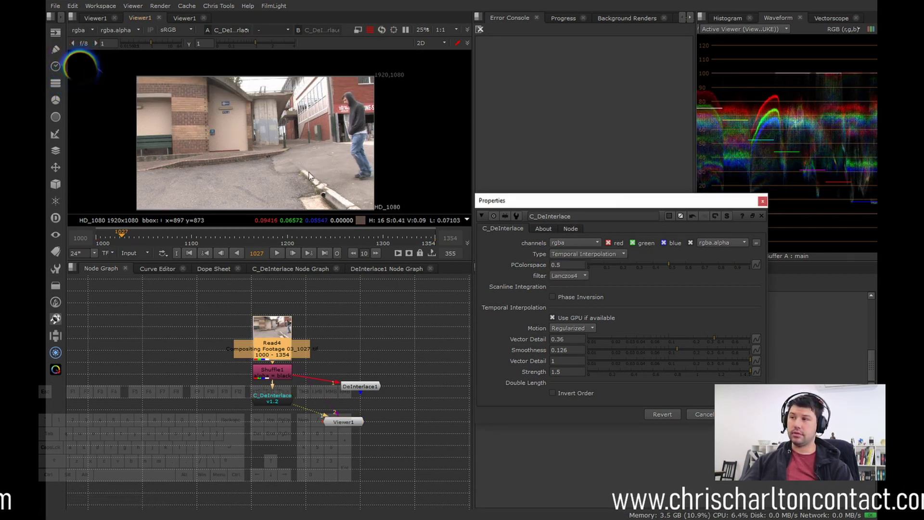
Go to frame 1164 and compare the Temporal Interpolation result with the Read4 footage on the walking man.
left_click(253, 235)
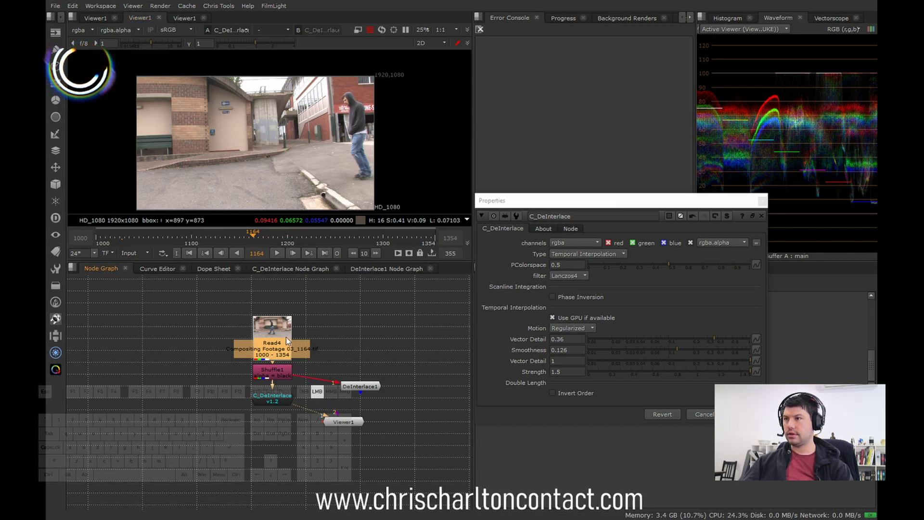
key("1")
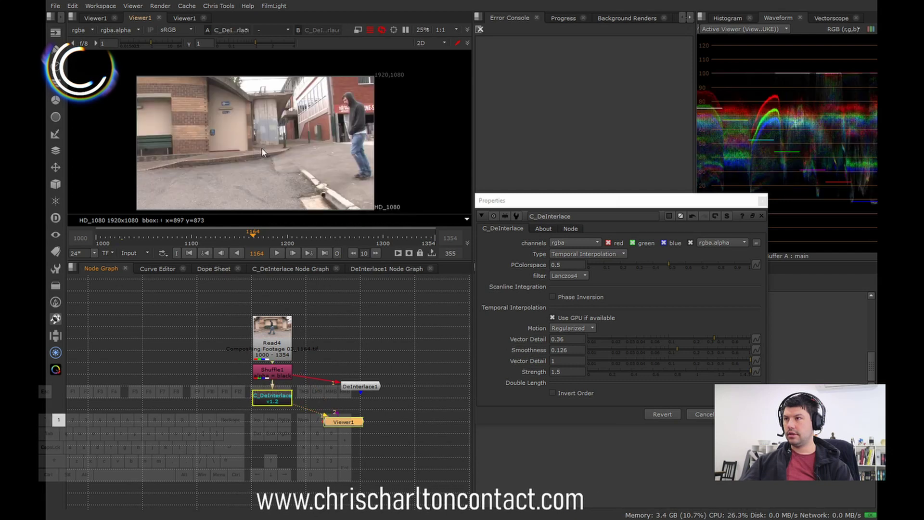
key("2")
scroll(235, 179, "up", 1)
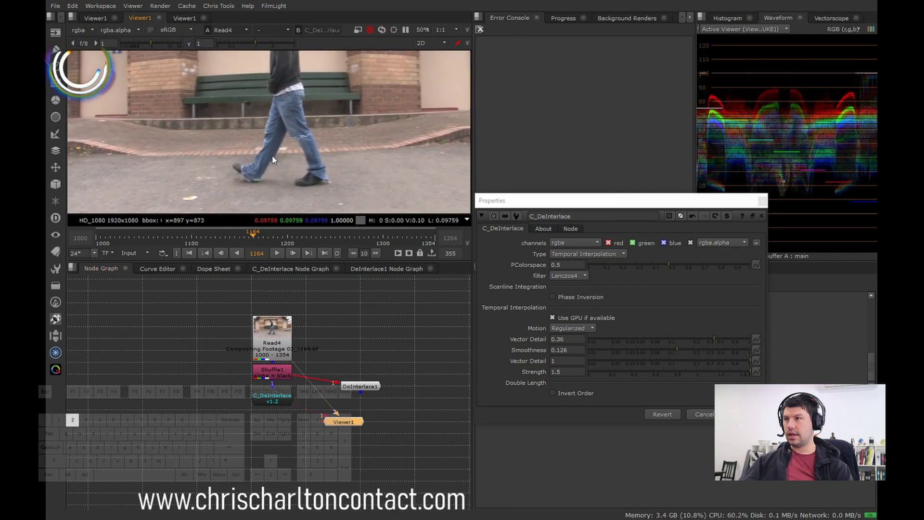
key("1")
scroll(260, 171, "up", 1)
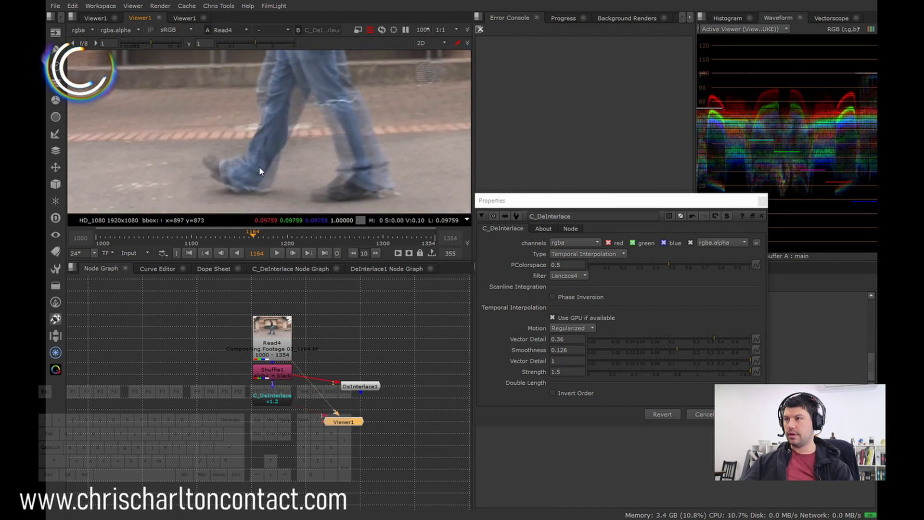
Alternate the viewer between Read4 and C_DeInterlace at 280% and 200% to compare the man's rear foot and legs.
scroll(291, 179, "up", 3)
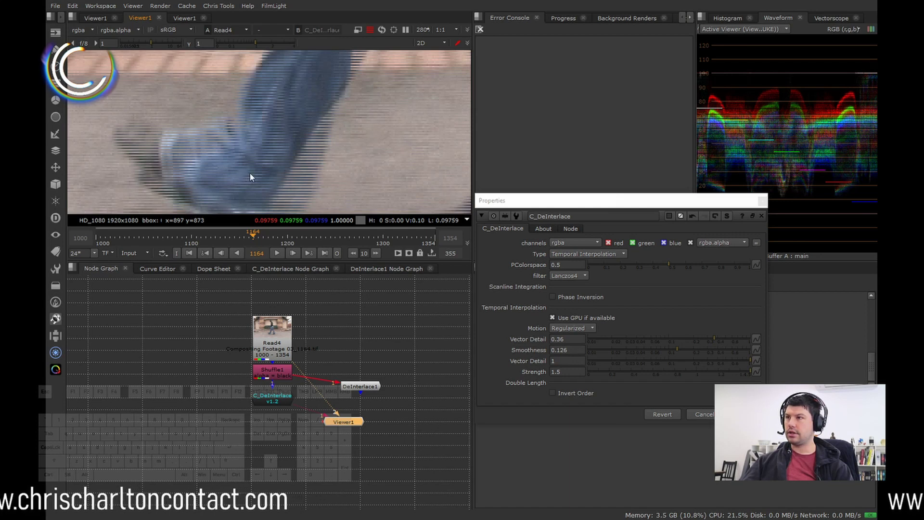
key("1")
key("2")
key("1")
key("2")
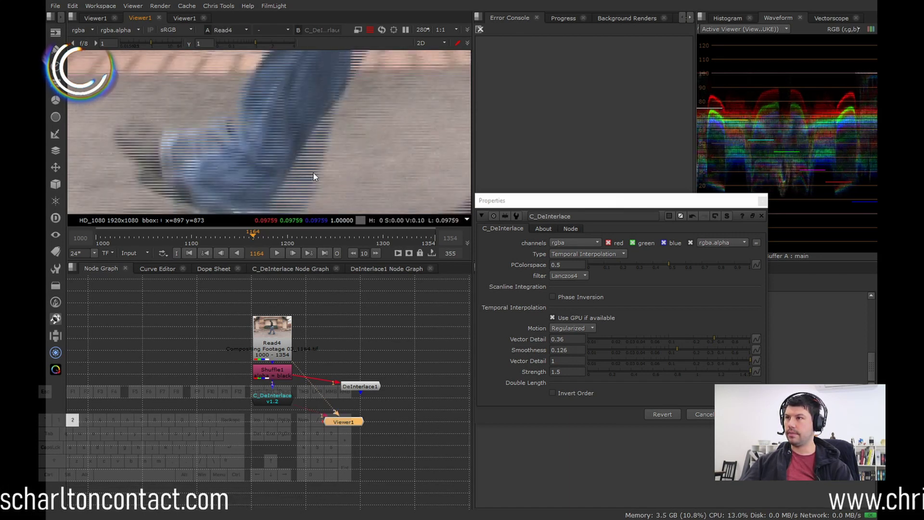
key("1")
middle_click_drag(314, 176, 365, 173)
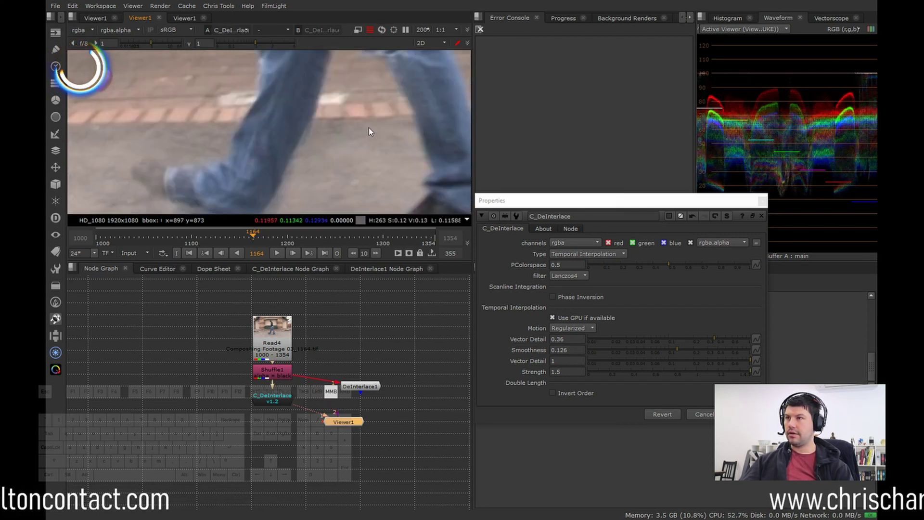
key("2")
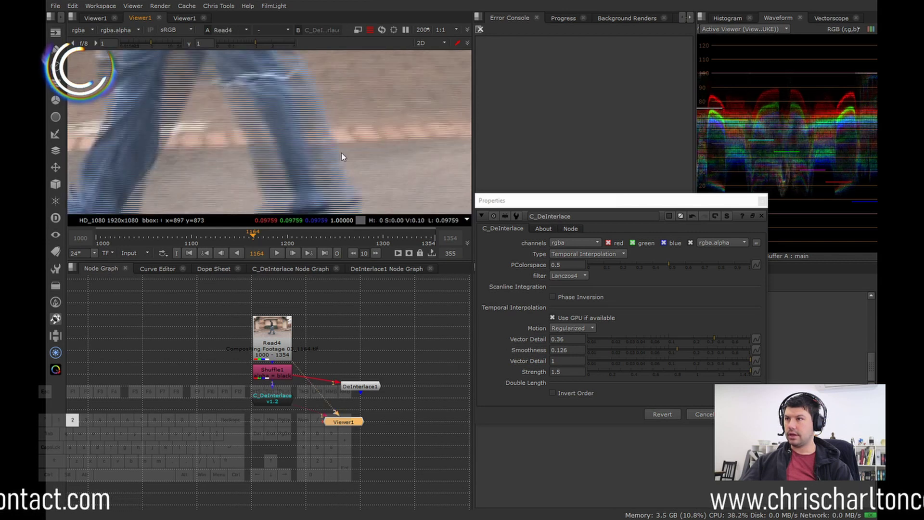
Compare the C_DeInterlace and Read4 images of the man's torn jeans knee at 200% and 280%.
key("1")
middle_click_drag(299, 128, 301, 161)
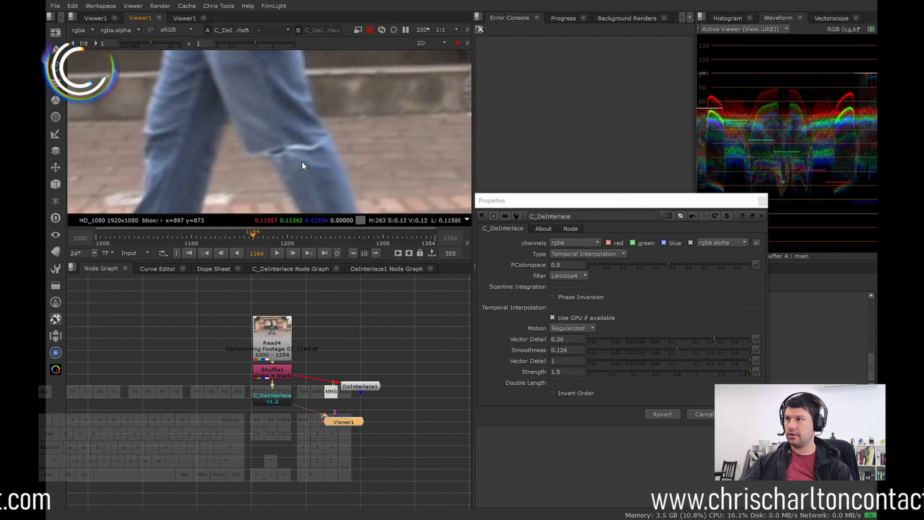
scroll(299, 155, "up", 1)
key("2")
key("1")
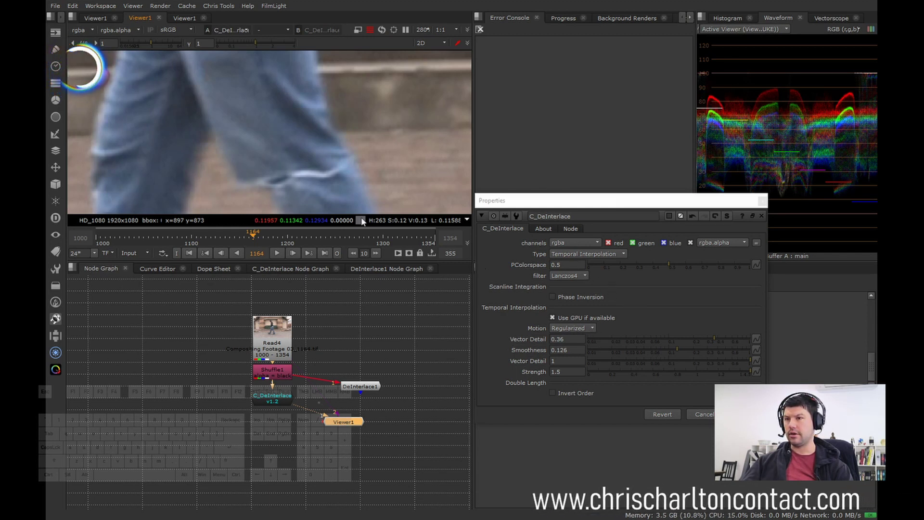
Show Read4 at 800% on the man's face and sample a region about 13x7 pixels at the interlaced edge of his lips.
scroll(244, 137, "down", 2)
mouse_move(259, 140)
middle_mouse_down()
mouse_move(259, 151)
mouse_move(291, 158)
mouse_move(288, 112)
mouse_move(269, 143)
middle_mouse_up()
key("2")
scroll(217, 109, "up", 3)
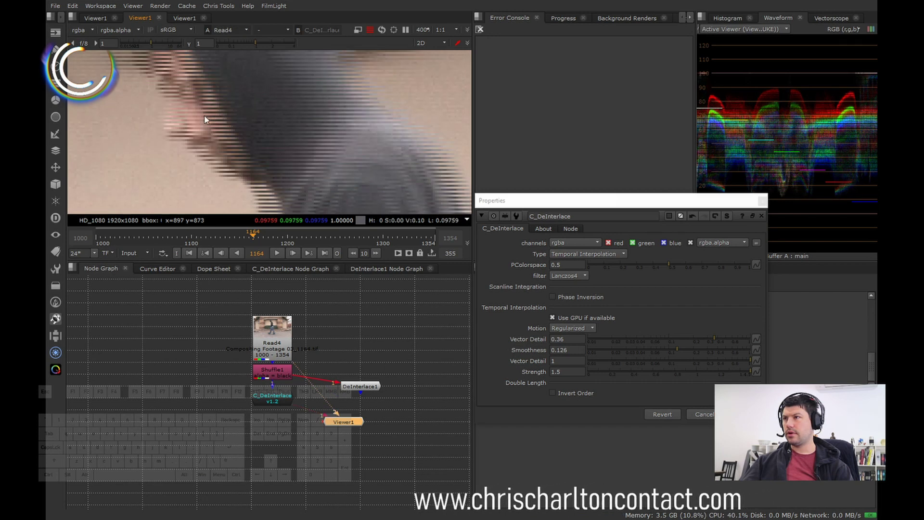
scroll(197, 135, "up", 2)
left_click(147, 128, "ctrl")
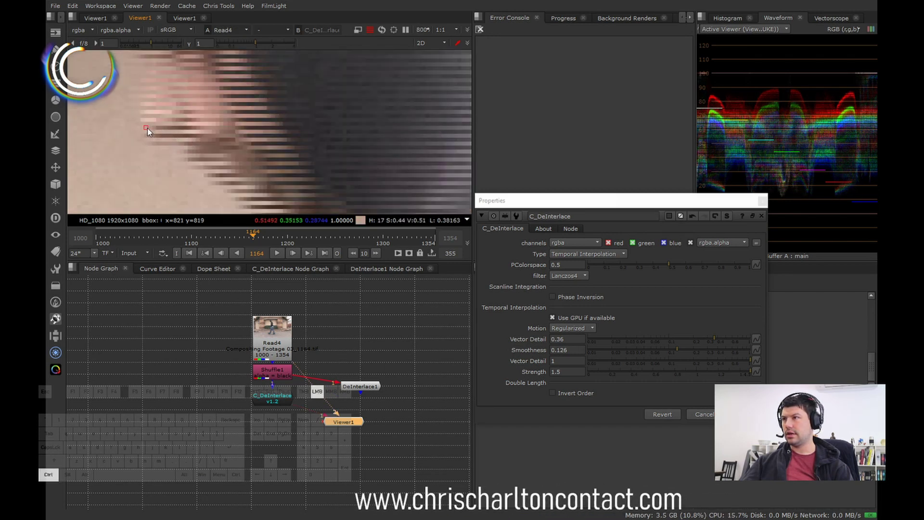
left_click_drag(146, 127, 196, 150, "ctrl+shift")
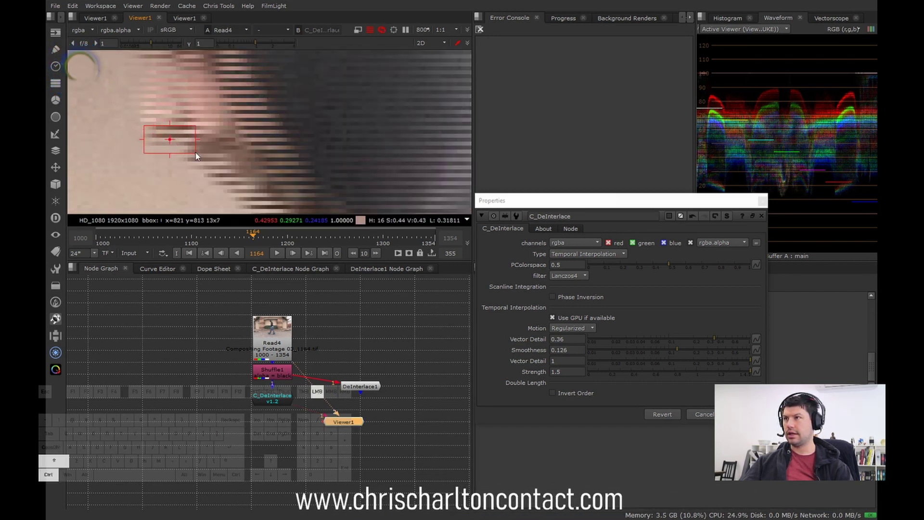
Alternate between C_DeInterlace and Read4 to compare the sampled edge of the face at 800%.
key("2")
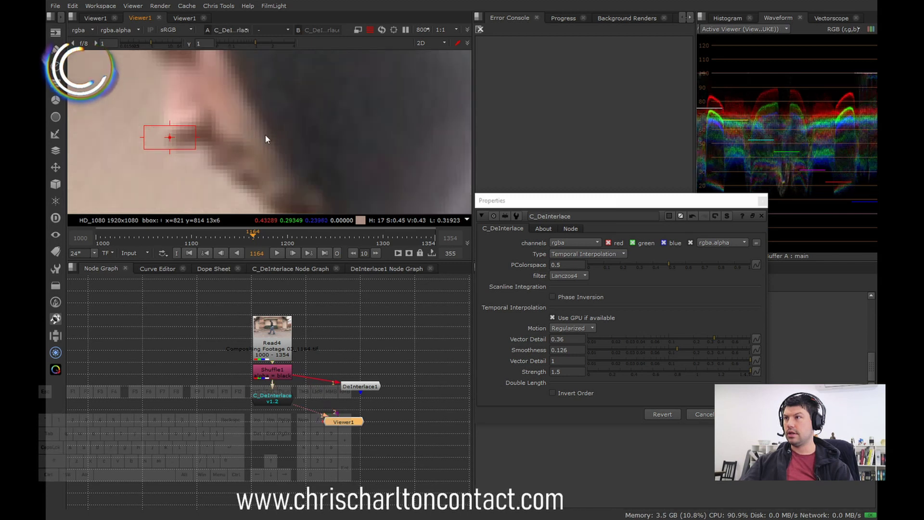
key("minus")
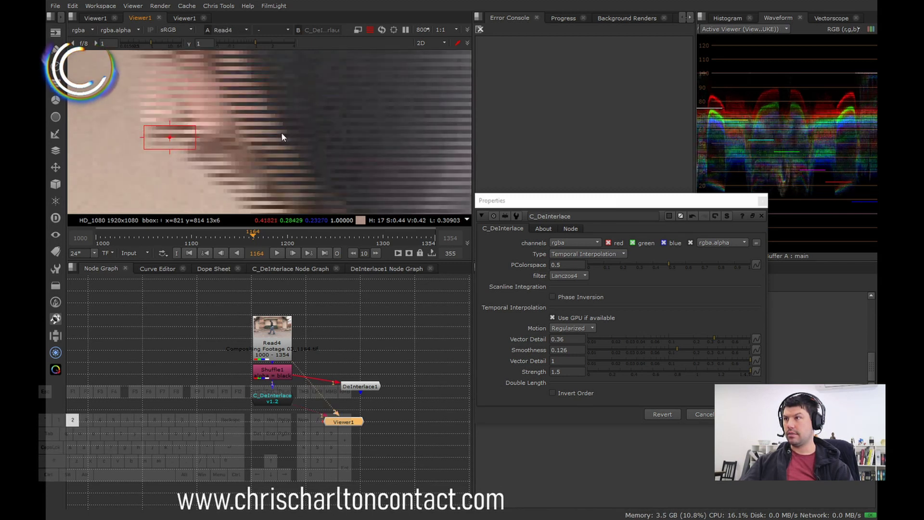
key("minus")
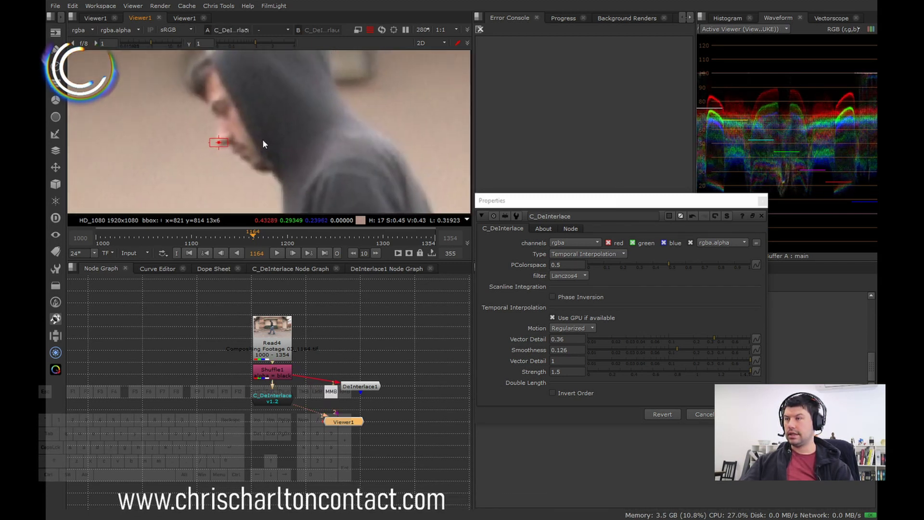
key("minus")
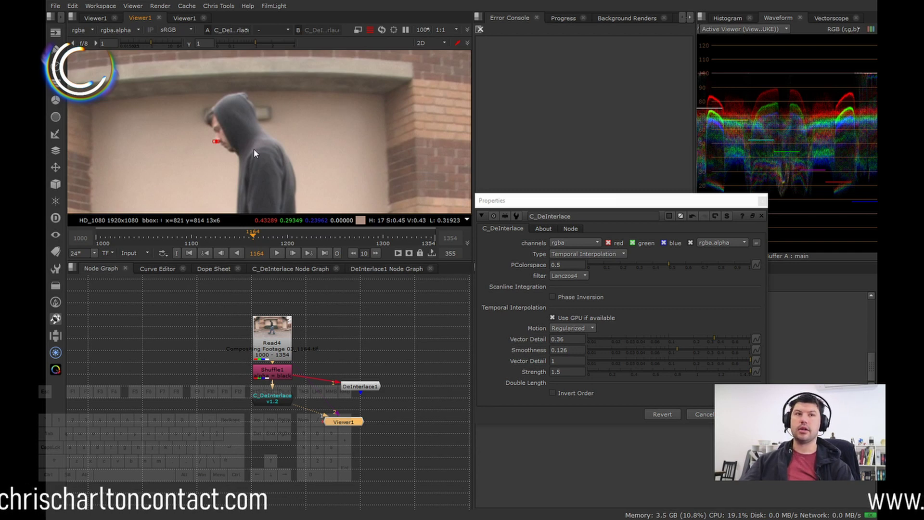
Compare the man's face and hood between Read4 and C_DeInterlace at 280% and 200%.
scroll(273, 159, "up", 5)
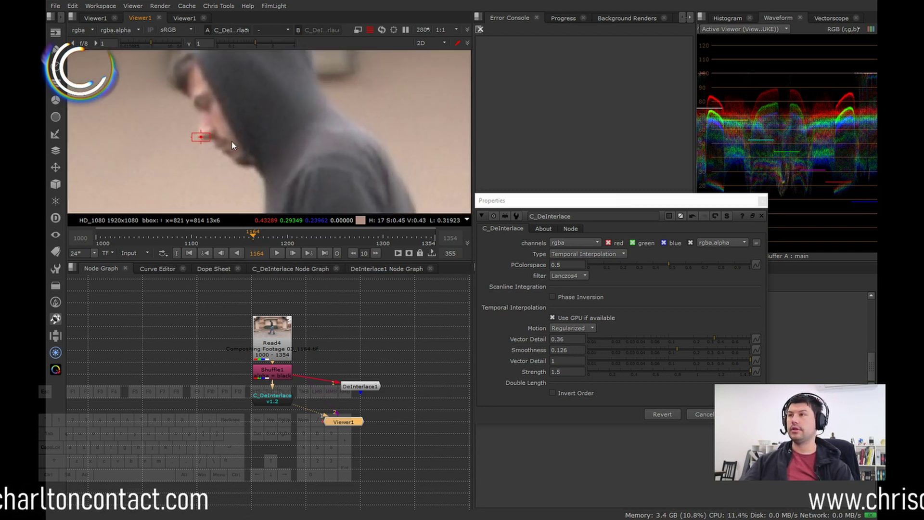
key("1")
key("2")
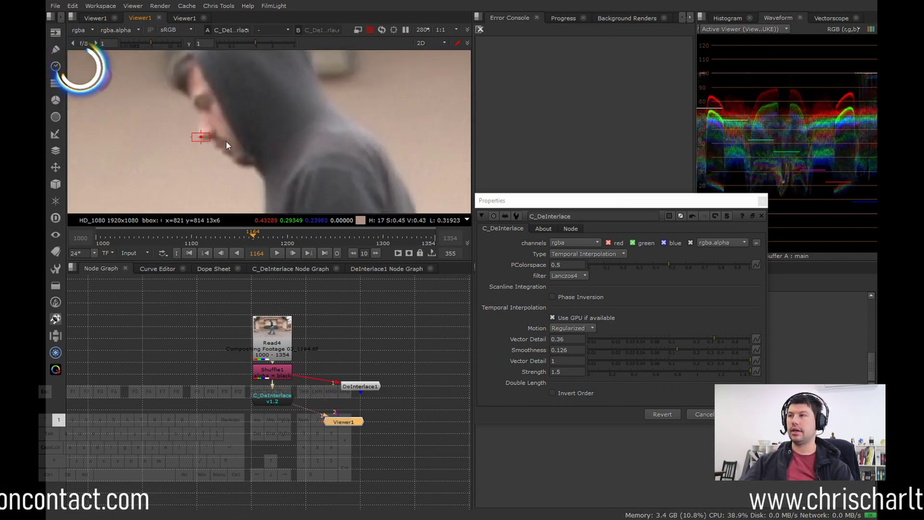
key("1")
scroll(226, 140, "down", 2)
key("2")
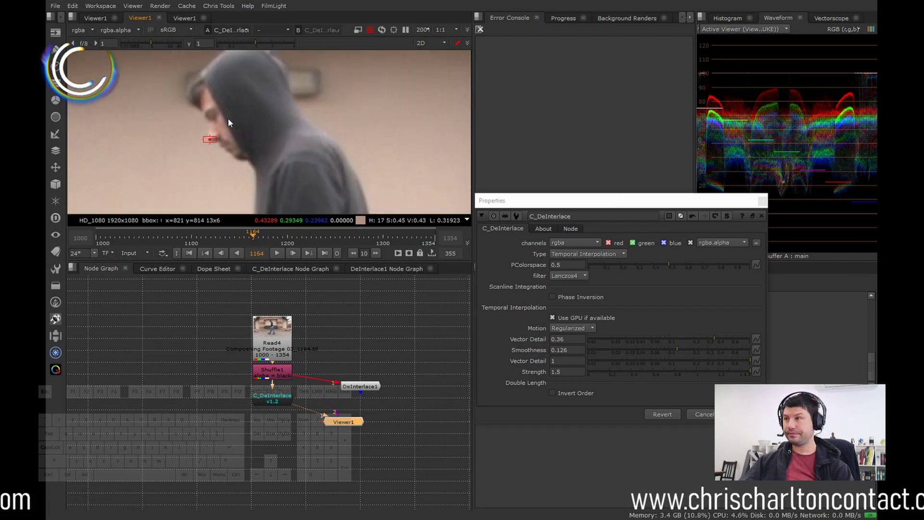
Inspect the man's rear foot, set the Temporal Interpolation motion to Local, and examine the foot again.
scroll(236, 127, "down", 3)
middle_click_drag(291, 171, 302, 143)
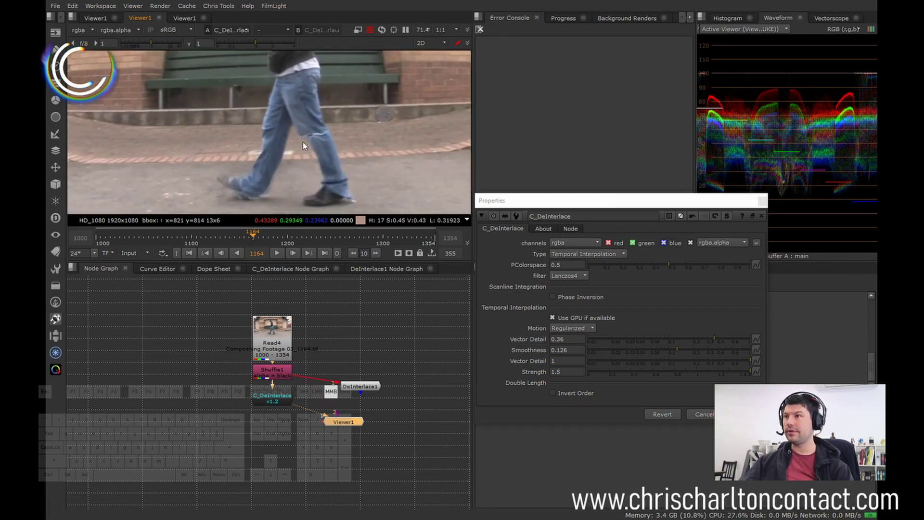
scroll(302, 142, "up", 2)
middle_click_drag(285, 181, 276, 155)
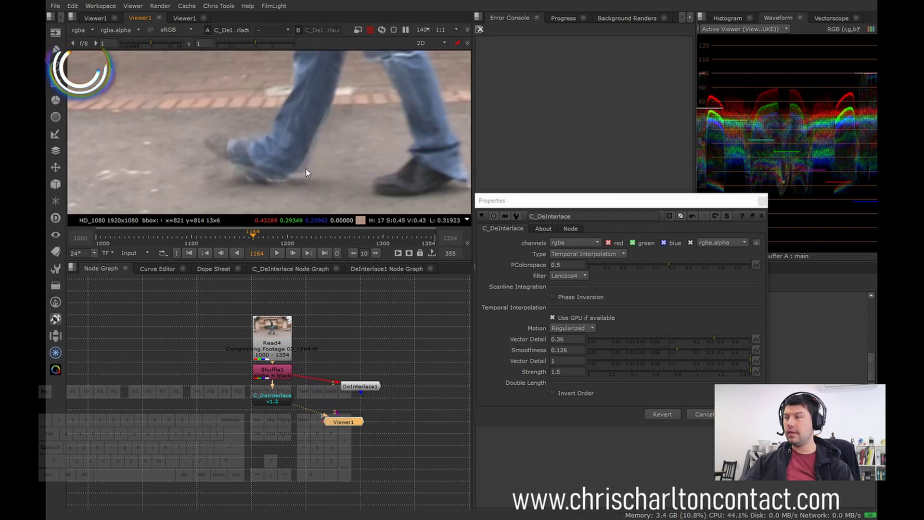
scroll(307, 171, "up", 3)
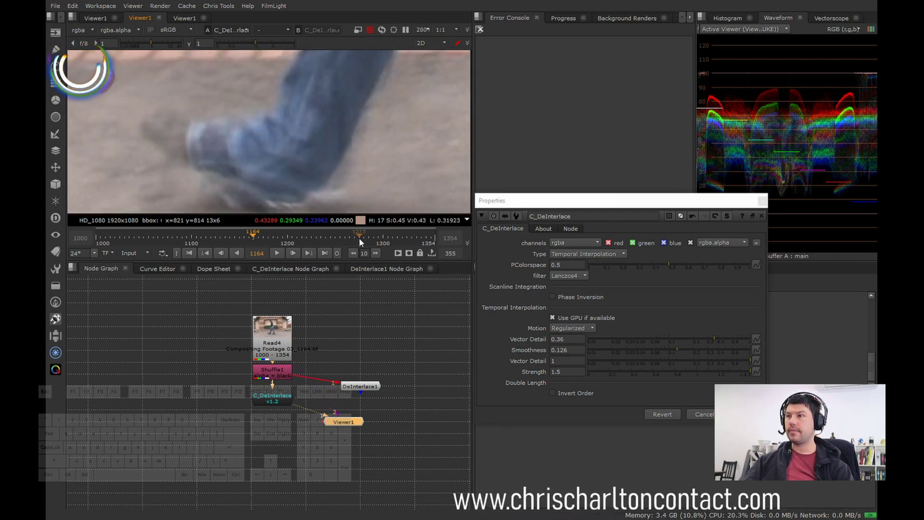
left_click(568, 328)
left_click(572, 339)
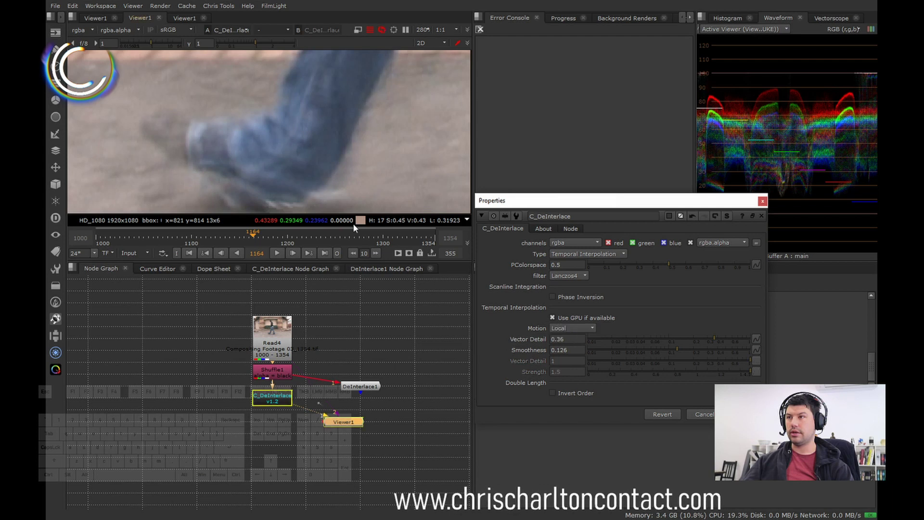
scroll(270, 147, "down", 3)
scroll(273, 145, "up", 1)
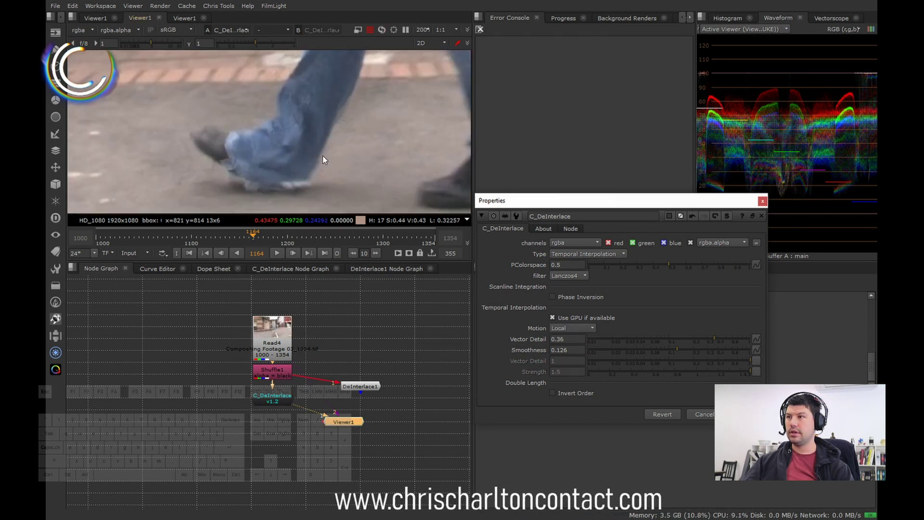
scroll(320, 159, "up", 1)
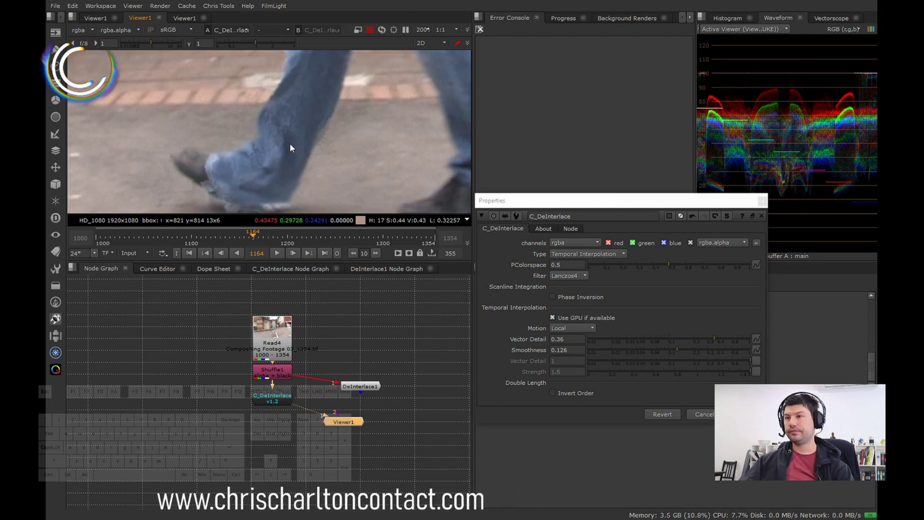
scroll(281, 139, "down", 2)
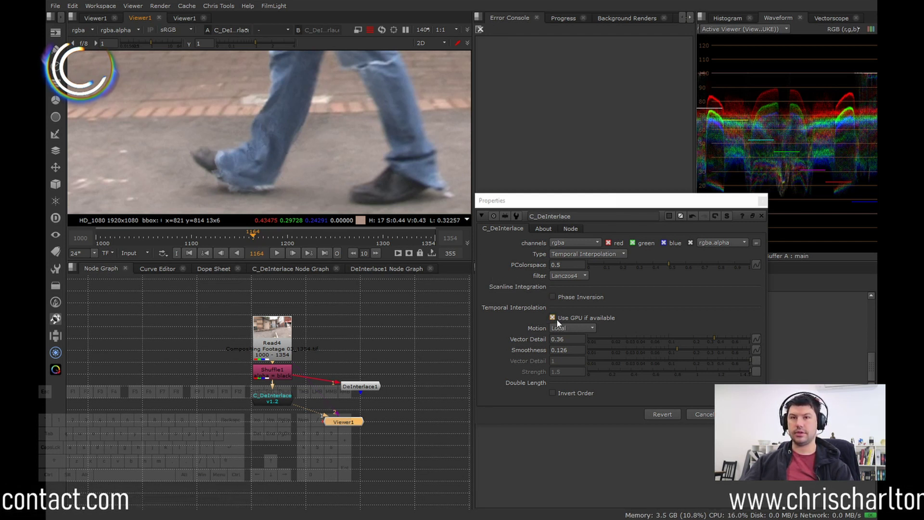
Set the motion to Regularized, keep the Lanczos4 filter, and change the C_DeInterlace type to Double Length.
left_click(580, 327)
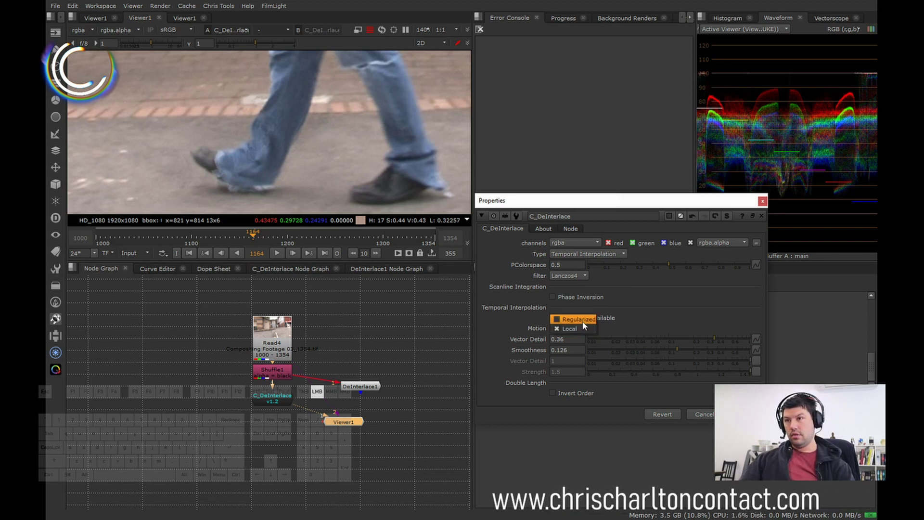
left_click(577, 319)
scroll(327, 149, "down", 5)
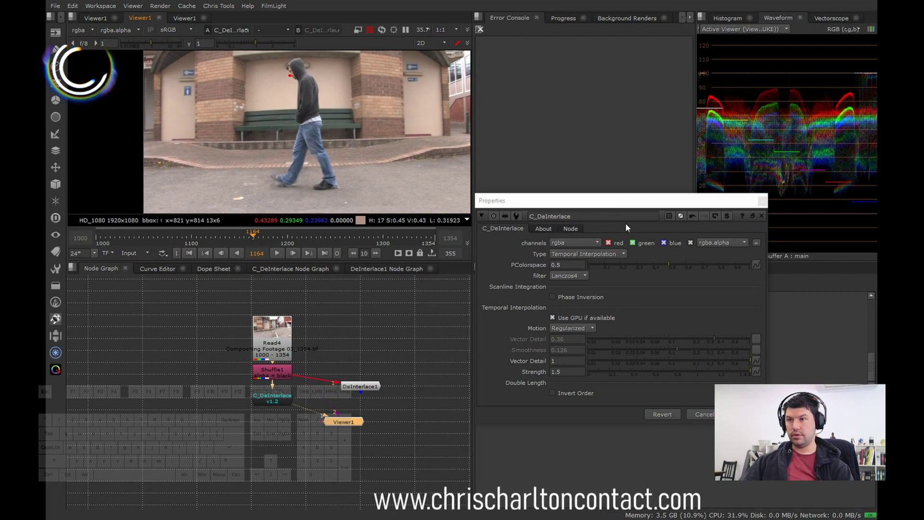
left_click(572, 276)
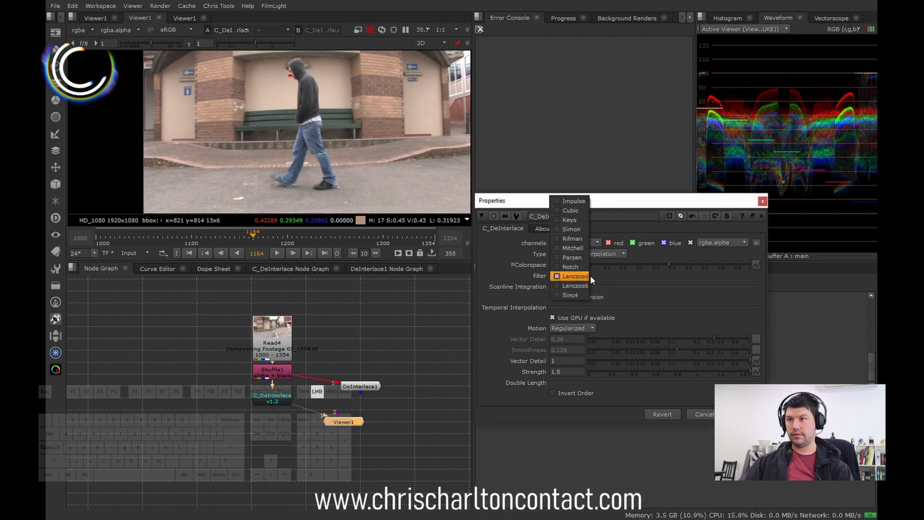
left_click(588, 276)
left_click(595, 256)
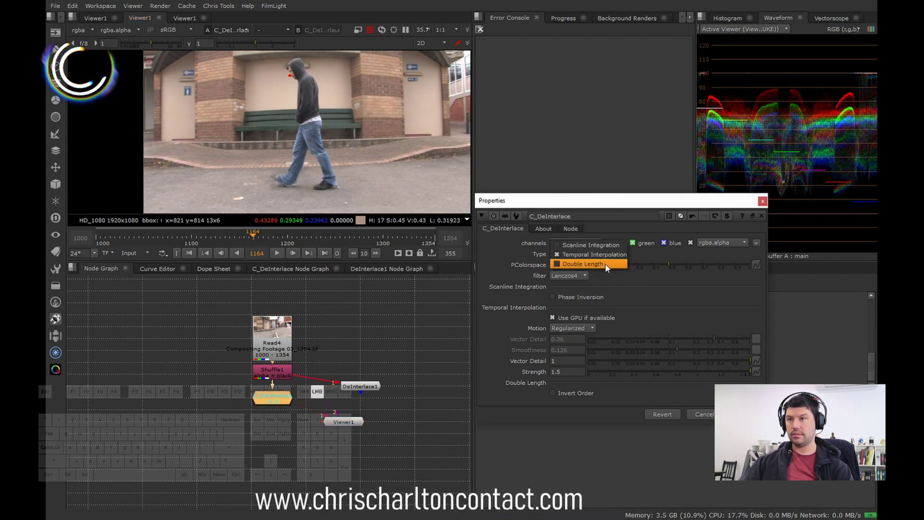
left_click(605, 265)
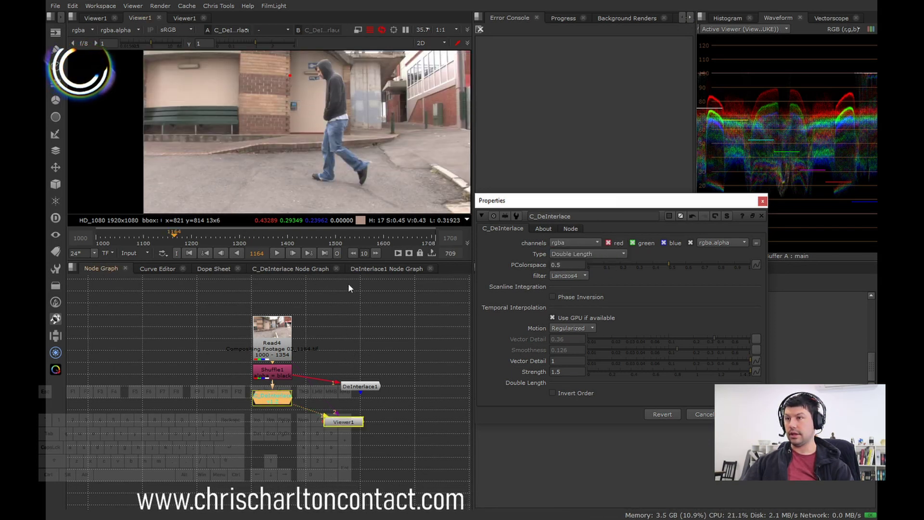
Alternate the viewer between Read4 and C_DeInterlace at frame 1164 to compare their frame ranges and images.
left_click(377, 316)
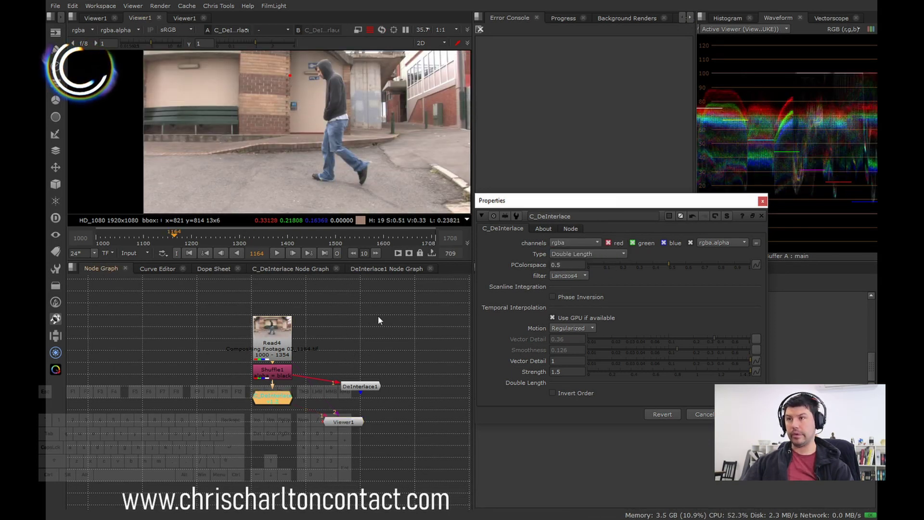
left_click(279, 337)
key("1")
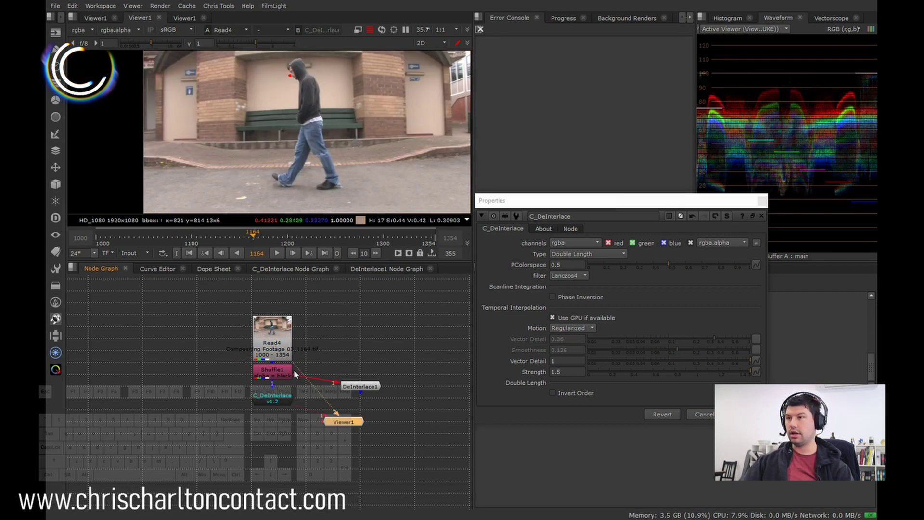
left_click(273, 397)
key("1")
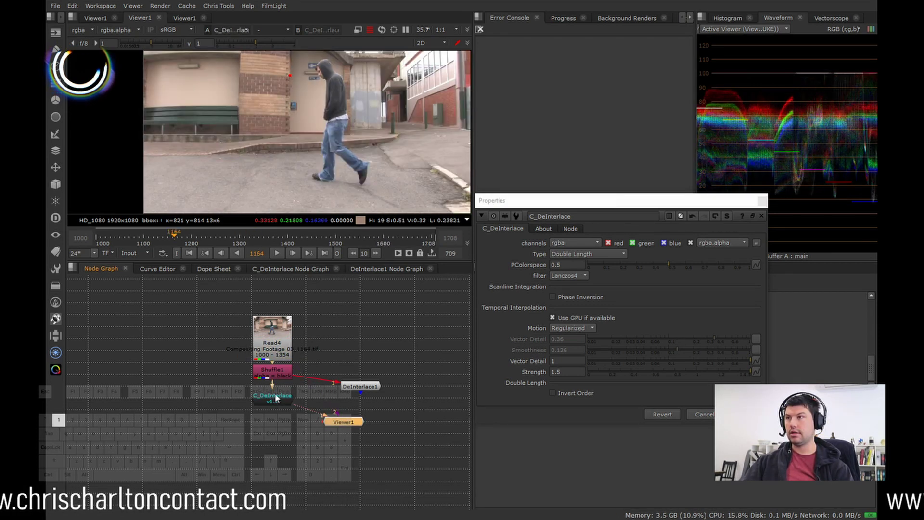
left_click(273, 336)
key("1")
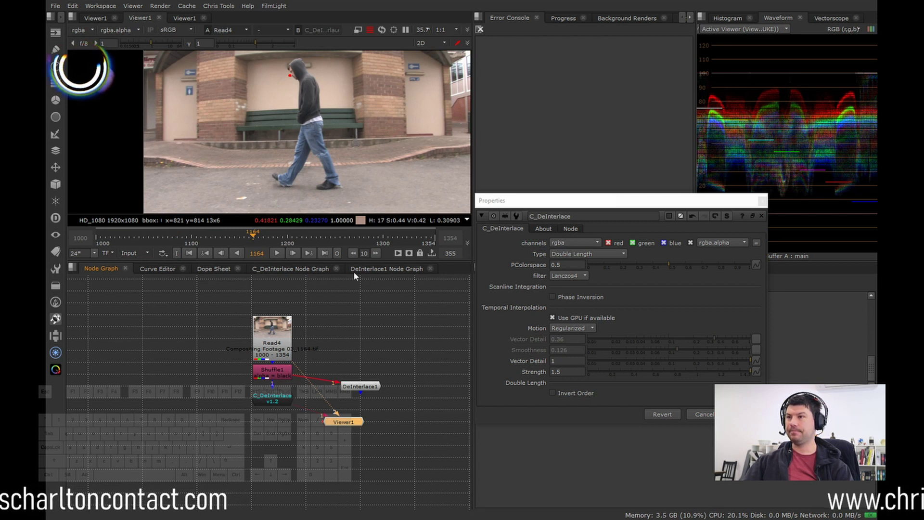
Go to the last Read4 frame, 1354, and view the C_DeInterlace output at that frame.
left_click(432, 240)
left_click_drag(432, 241, 432, 239)
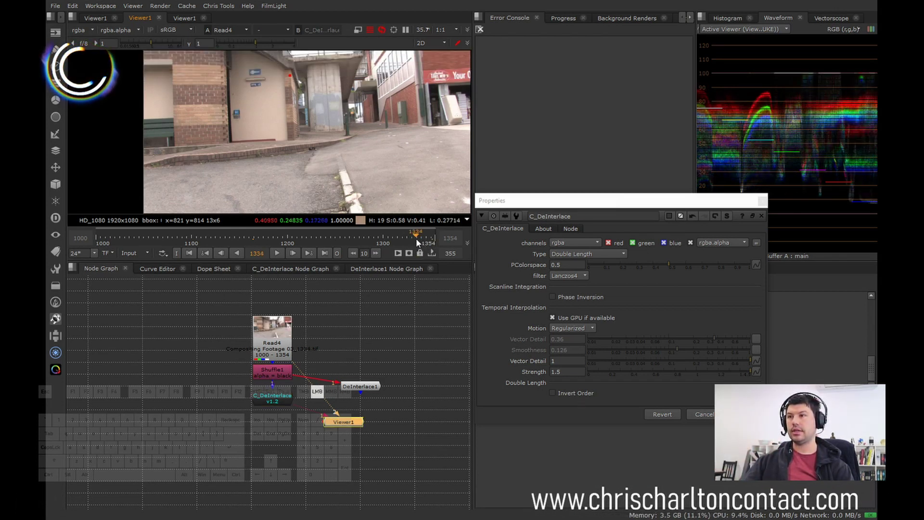
left_click_drag(416, 239, 435, 236)
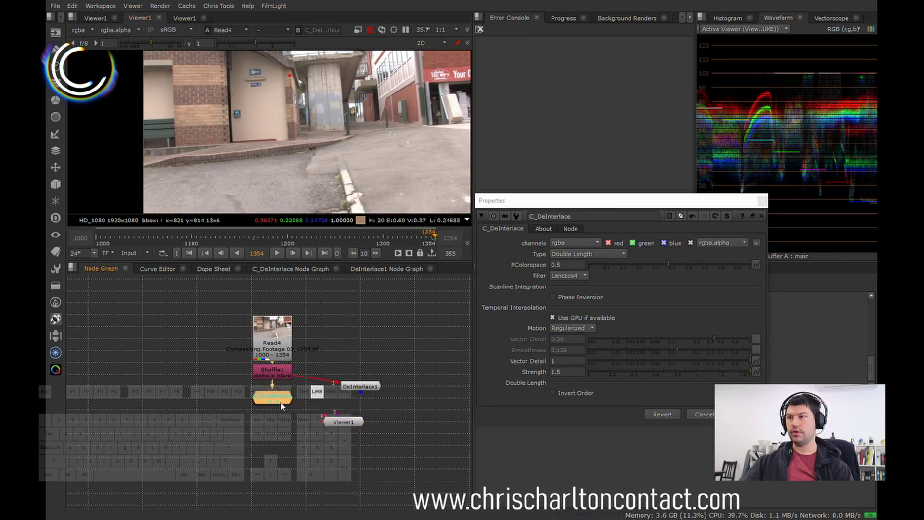
left_click_drag(282, 405, 325, 412)
left_click(254, 298)
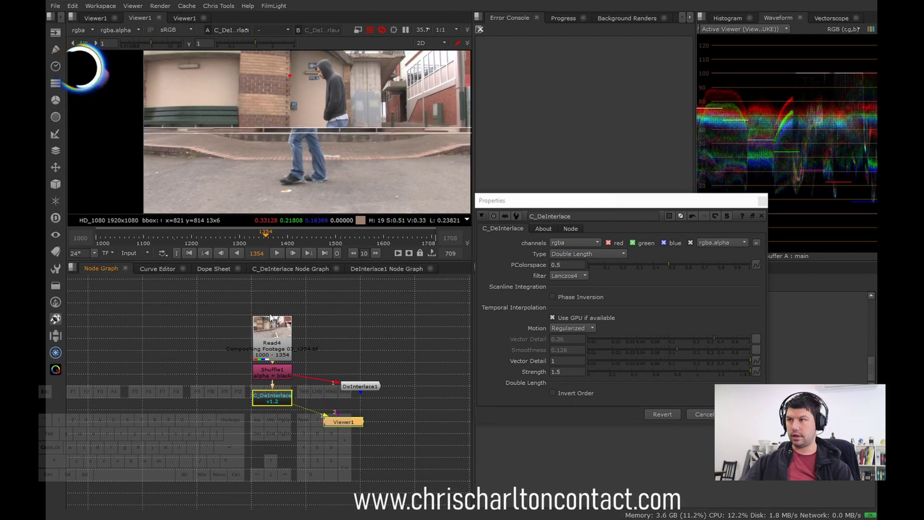
Examine the man's head in the Double Length result at 200% while stepping to frame 1355, and move to frame 1294.
middle_click_drag(350, 171, 324, 180)
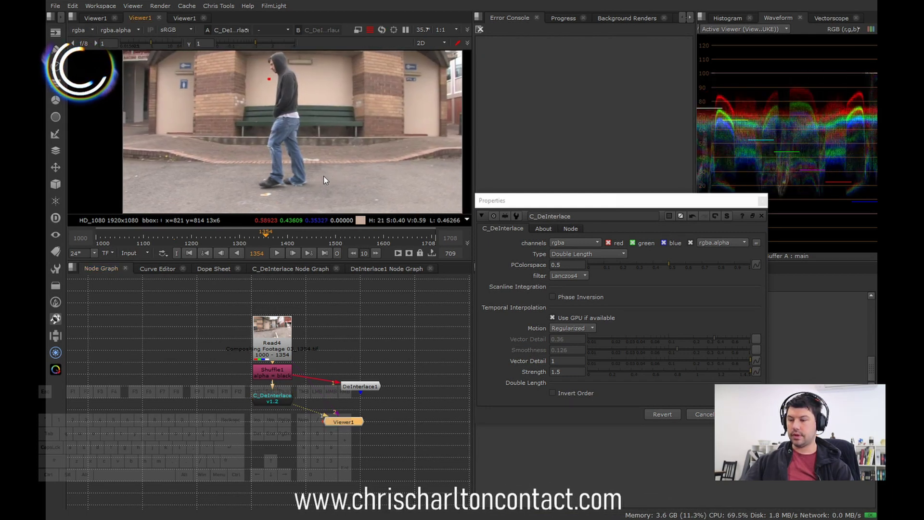
scroll(284, 124, "up", 2)
mouse_move(290, 130)
middle_mouse_down()
mouse_move(286, 122)
mouse_move(265, 132)
mouse_move(258, 148)
mouse_move(291, 146)
mouse_move(279, 152)
middle_mouse_up()
scroll(242, 113, "up", 2)
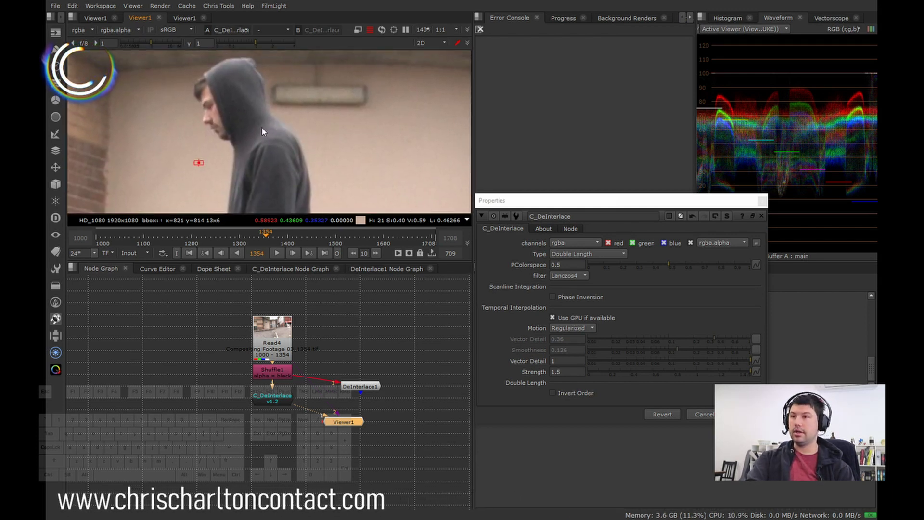
scroll(255, 120, "up", 1)
key("Right")
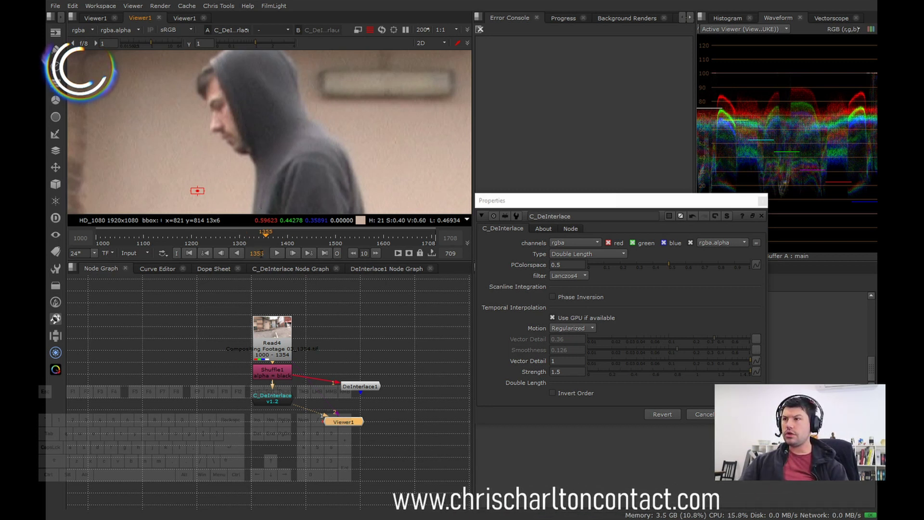
left_click(236, 238)
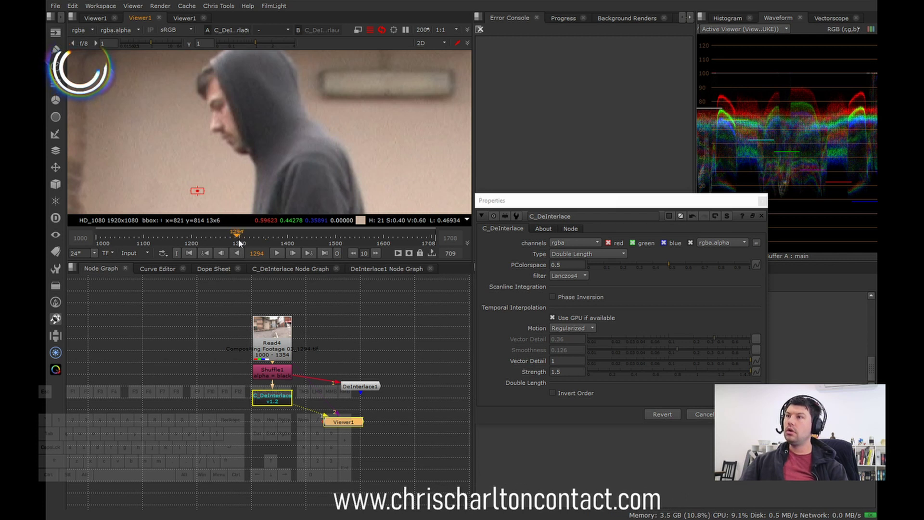
Go to frame 1360 and examine the man's hood in the Double Length result up close while stepping to the adjacent frame.
left_click(269, 237)
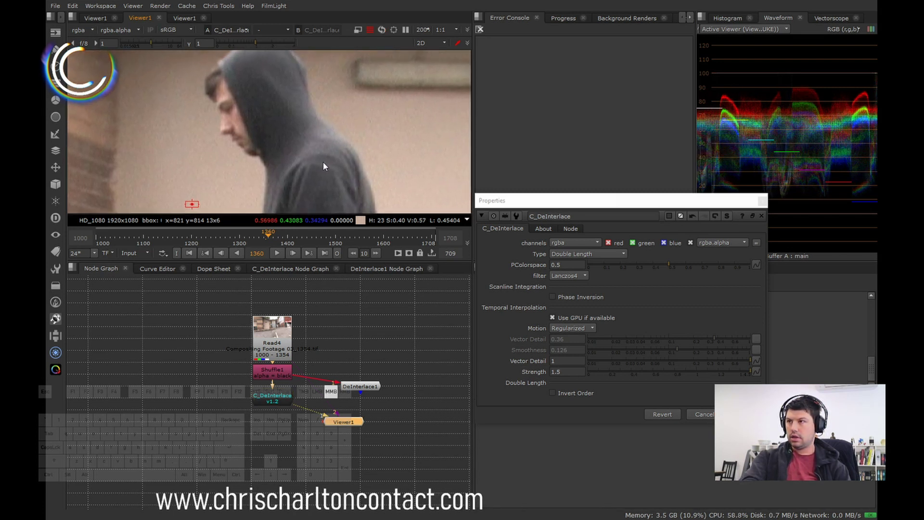
scroll(288, 131, "up", 2)
key("Right")
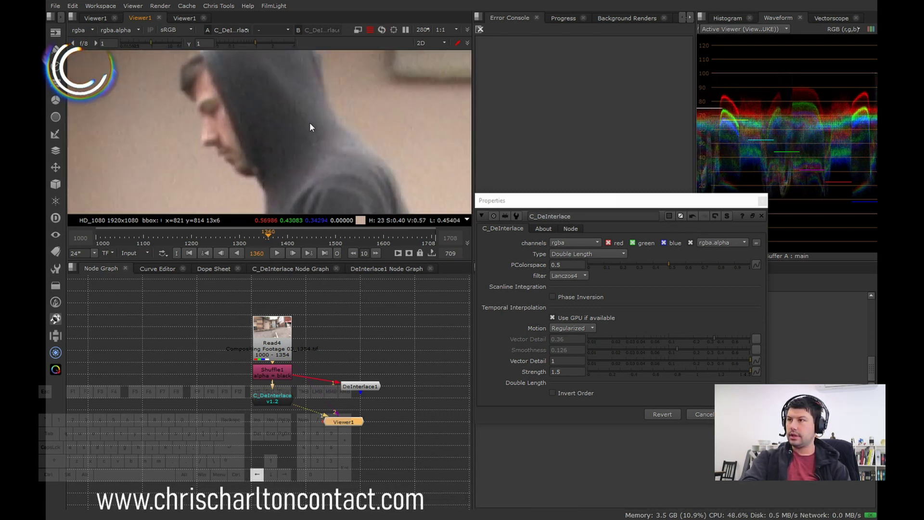
key("Left")
key("Left")
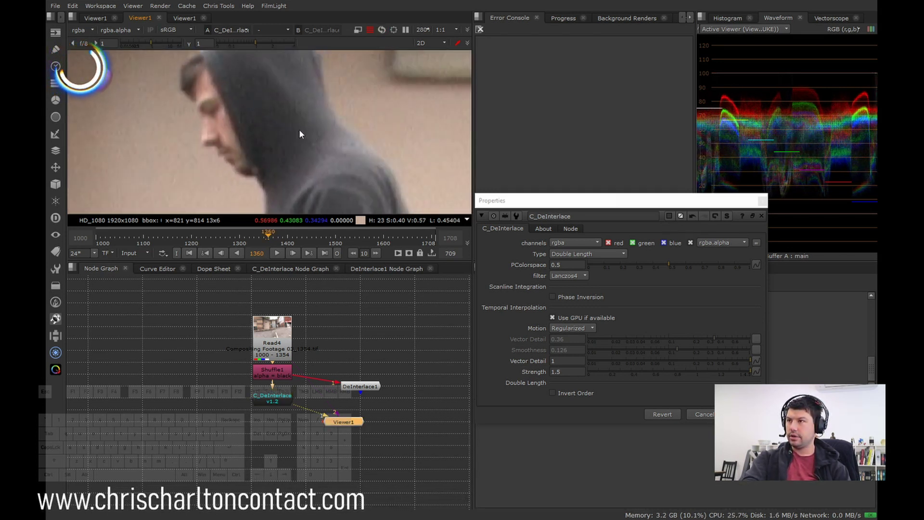
scroll(294, 129, "up", 3)
key("Right")
scroll(313, 157, "up", 2)
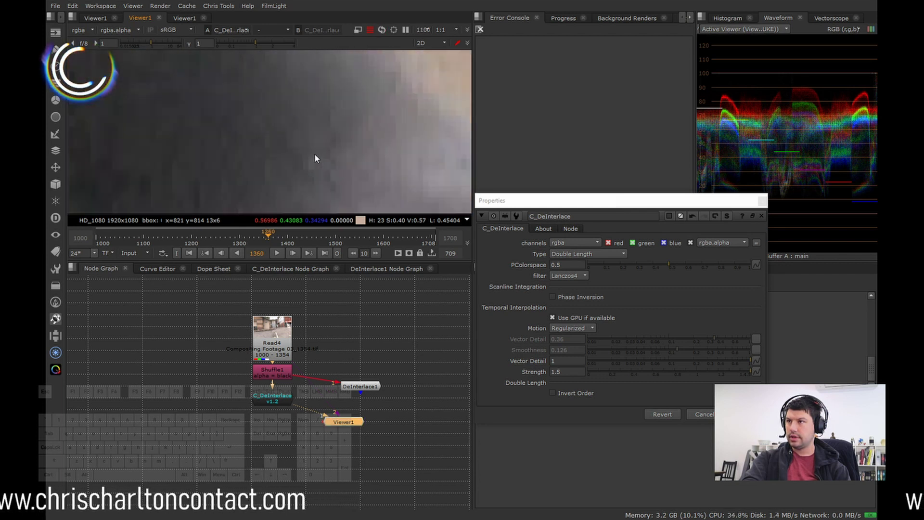
key("Left")
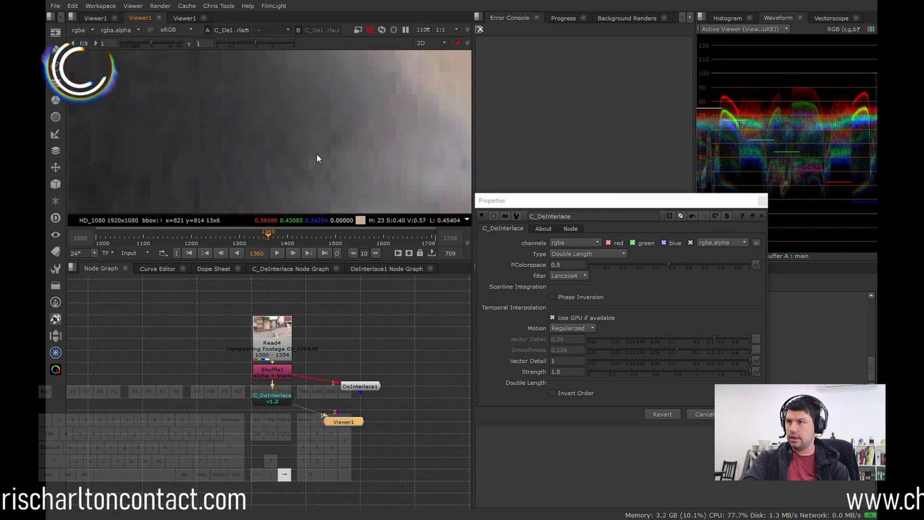
Alternate between frames 1359 and 1360 to compare the fabric detail and edges of the hood near the man's face.
scroll(316, 152, "down", 2)
key("Right")
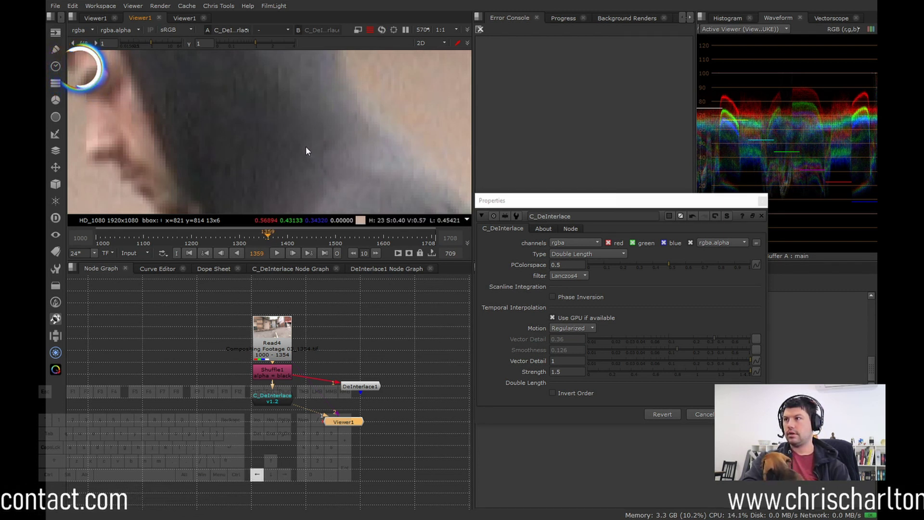
key("Right")
key("Left")
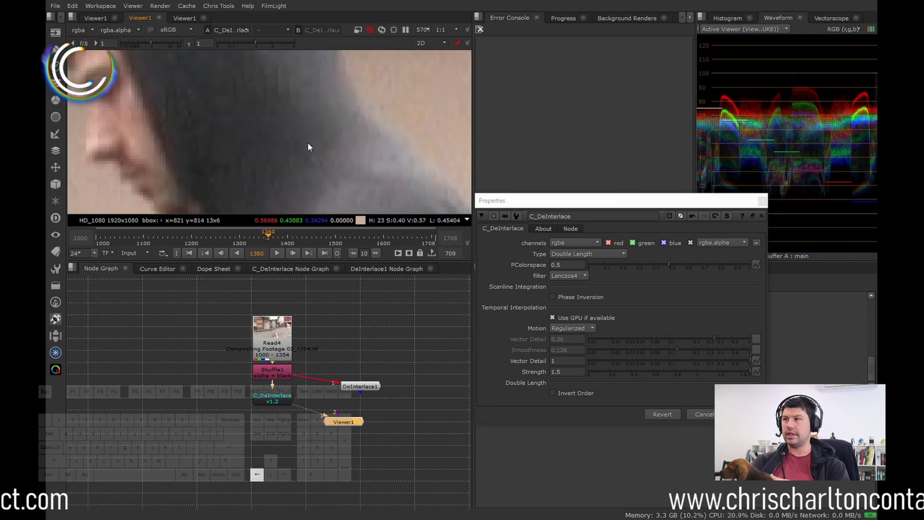
key("Right")
key("Left")
key("Left")
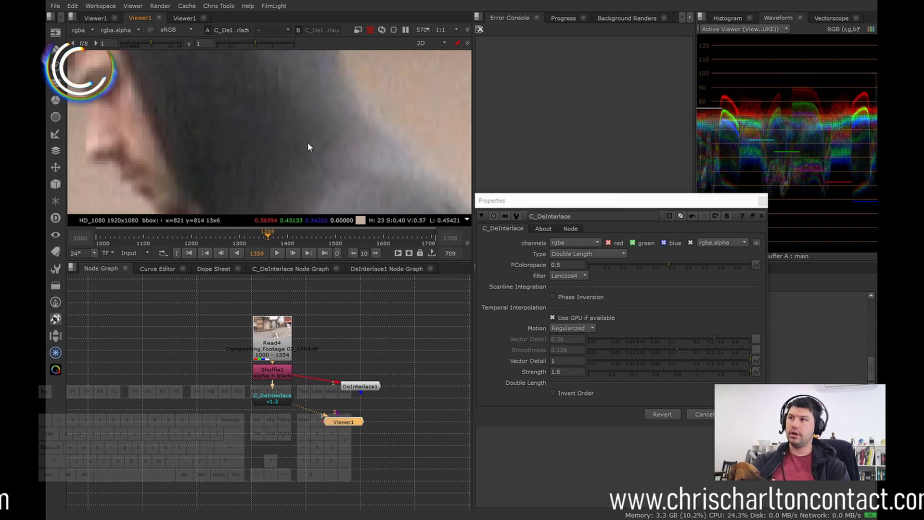
key("Right")
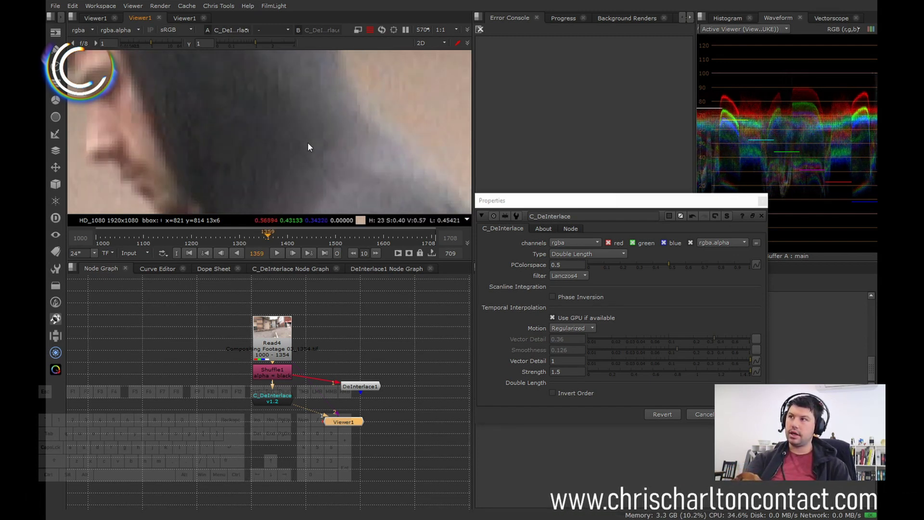
Compare the man's whole head and shoulders across the adjacent Double Length frames around 1359.
middle_click_drag(311, 143, 321, 138, "alt")
key("Left")
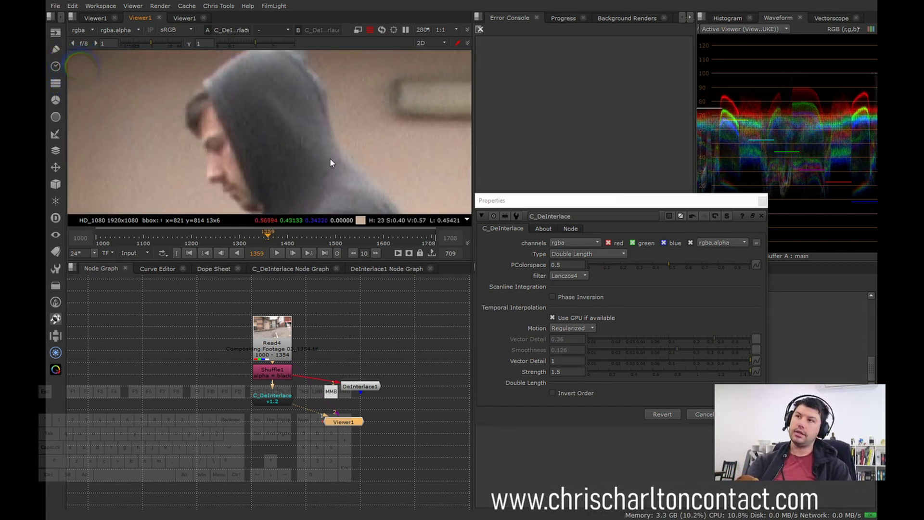
key("Right")
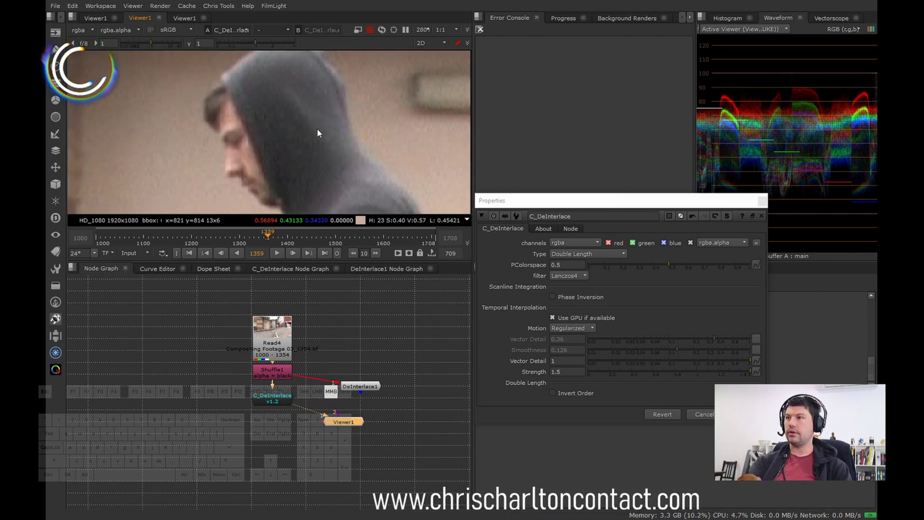
key("Left")
key("Right")
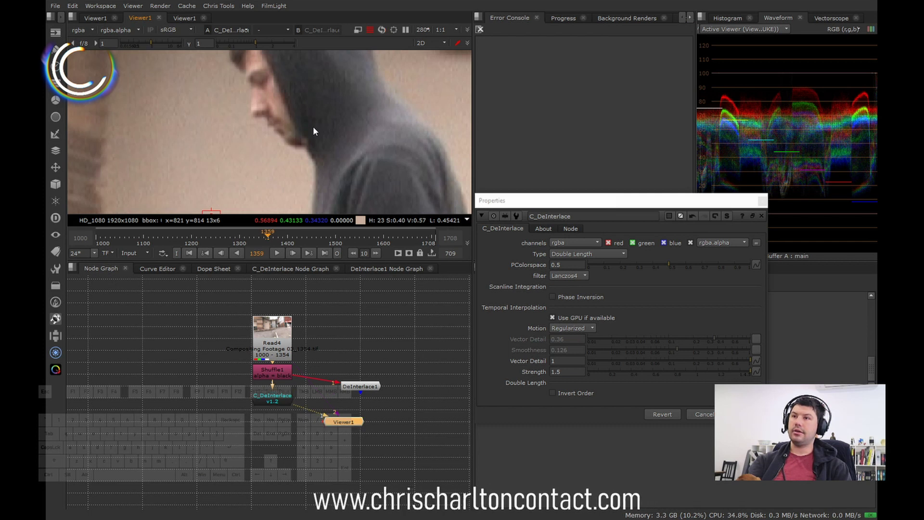
scroll(331, 137, "up", 2)
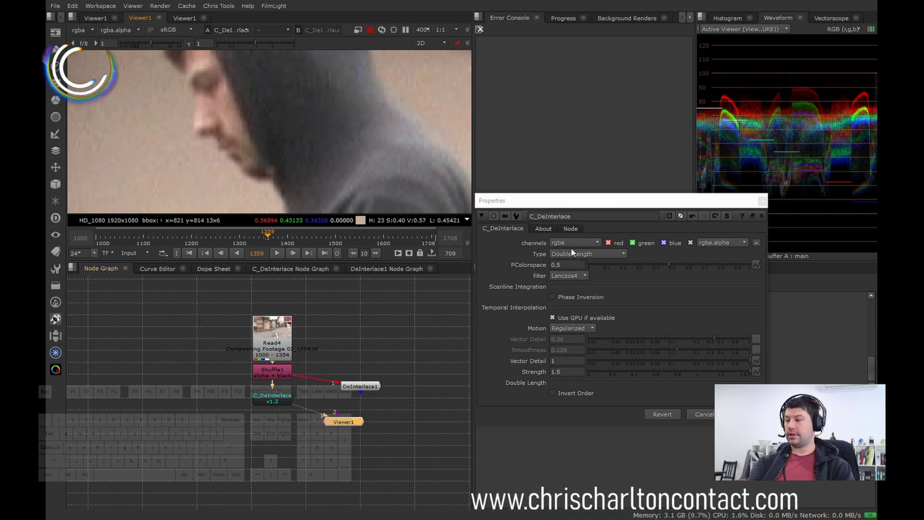
Set the C_DeInterlace type to Scanline Integration and go to frame 1119 with the full image in view.
scroll(390, 200, "down", 6)
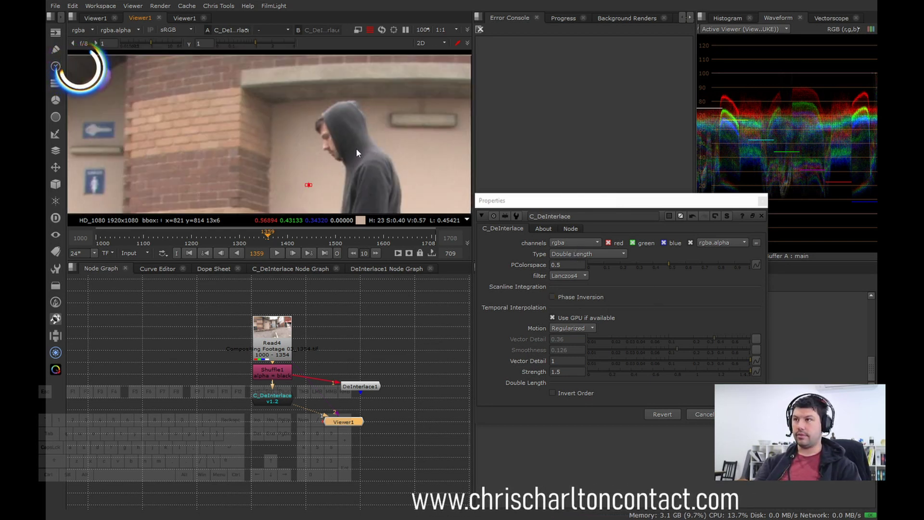
scroll(440, 180, "up", 1)
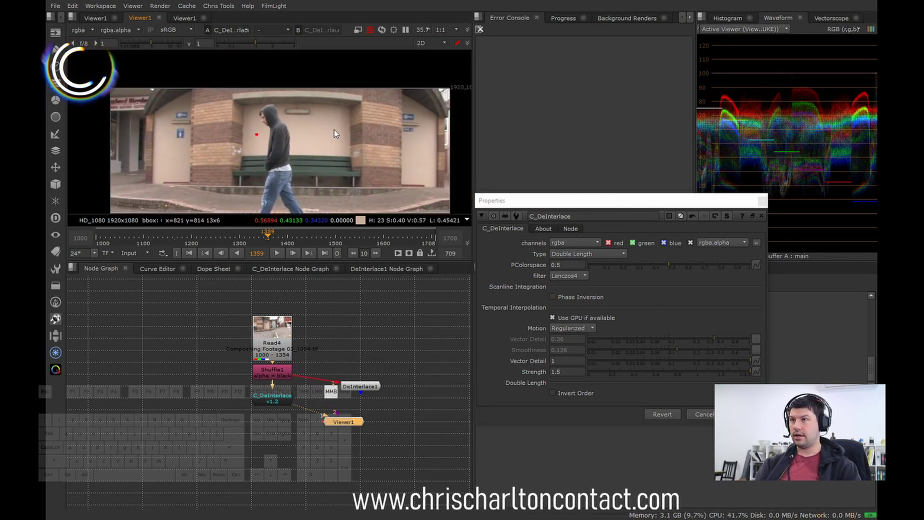
scroll(353, 139, "down", 2)
middle_click_drag(330, 132, 342, 121)
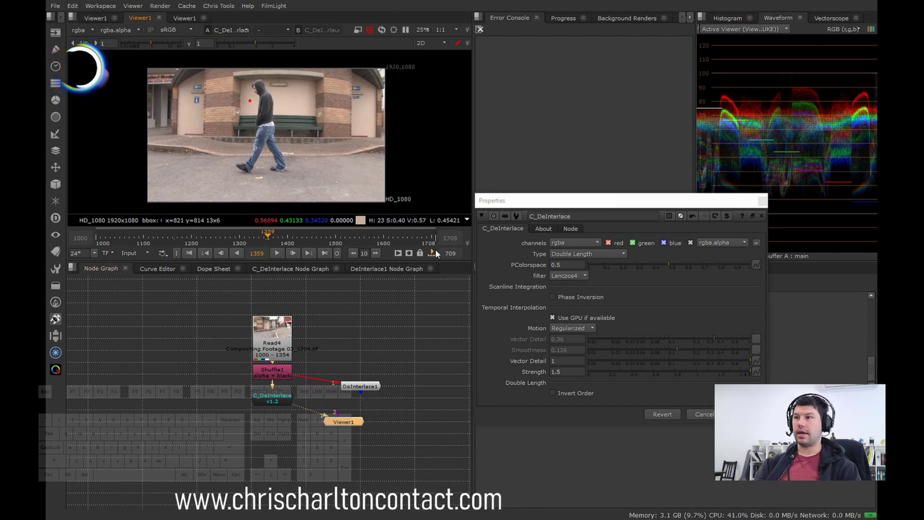
left_click(288, 355)
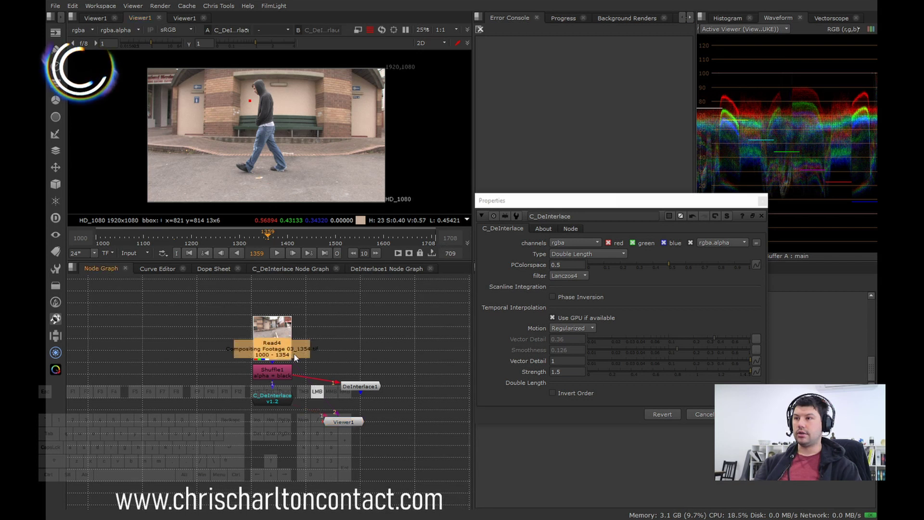
left_click(582, 255)
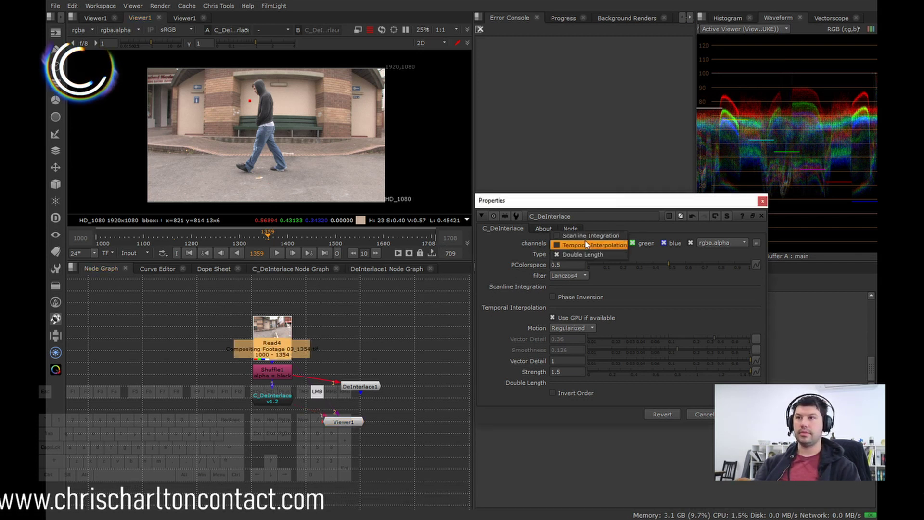
left_click(587, 237)
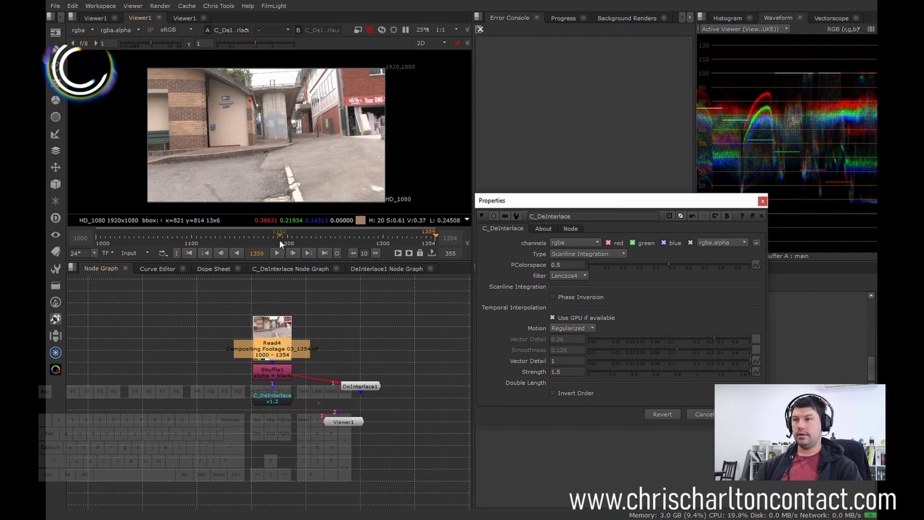
left_click(194, 235)
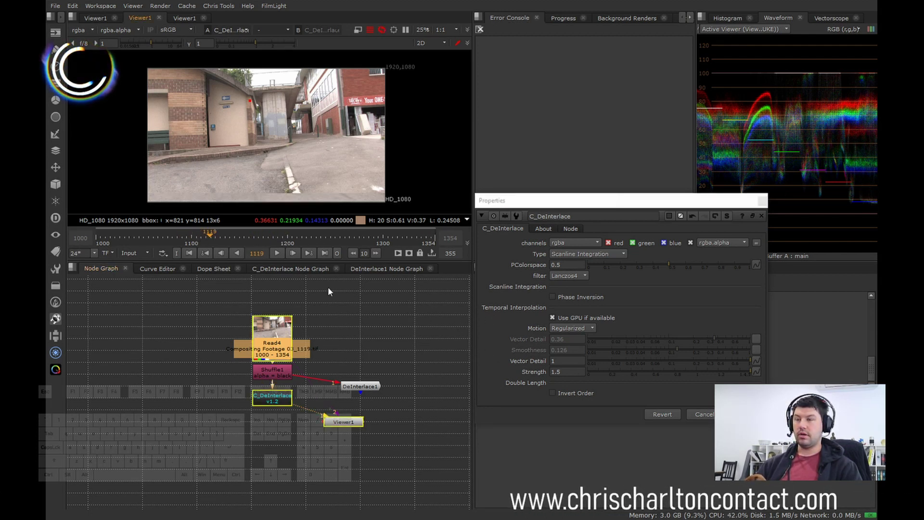
Examine the FieldSelect, Reformat and Dissolve nodes inside the DeInterlace1 group, and close its node graph.
left_click(374, 269)
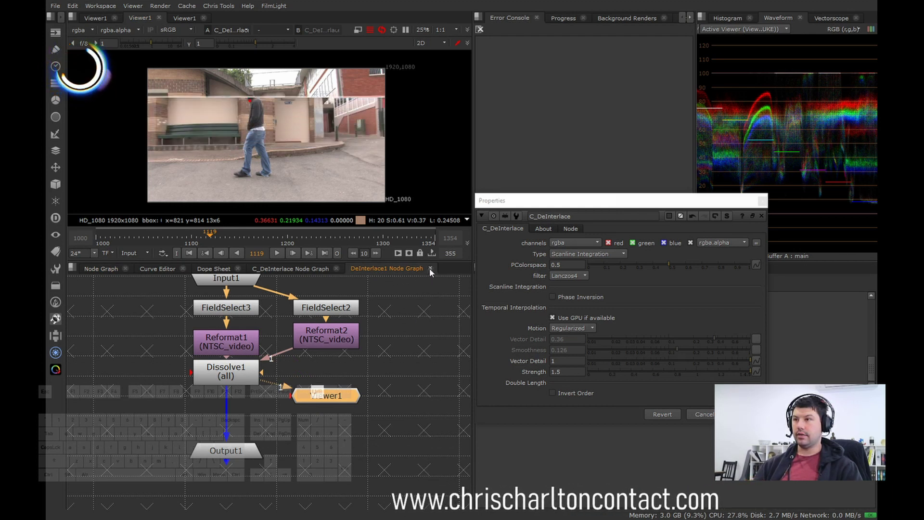
left_click_drag(429, 268, 365, 278)
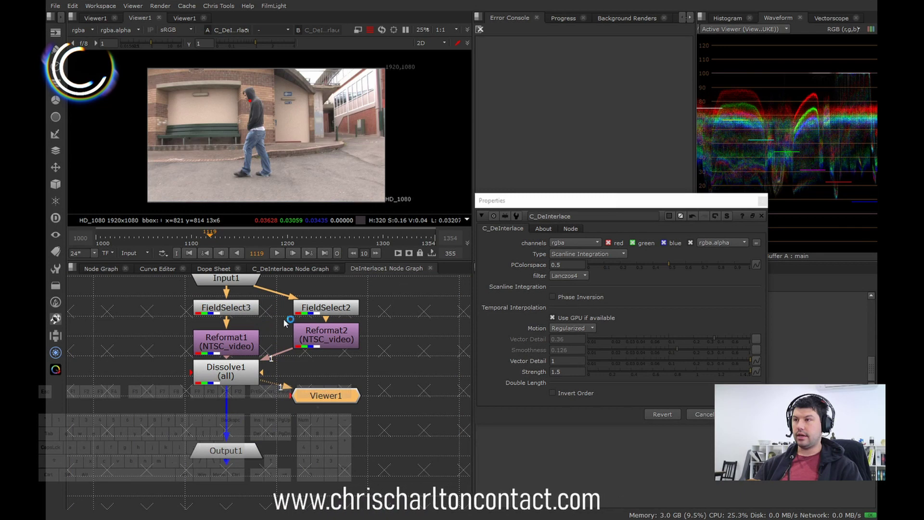
left_click(249, 311)
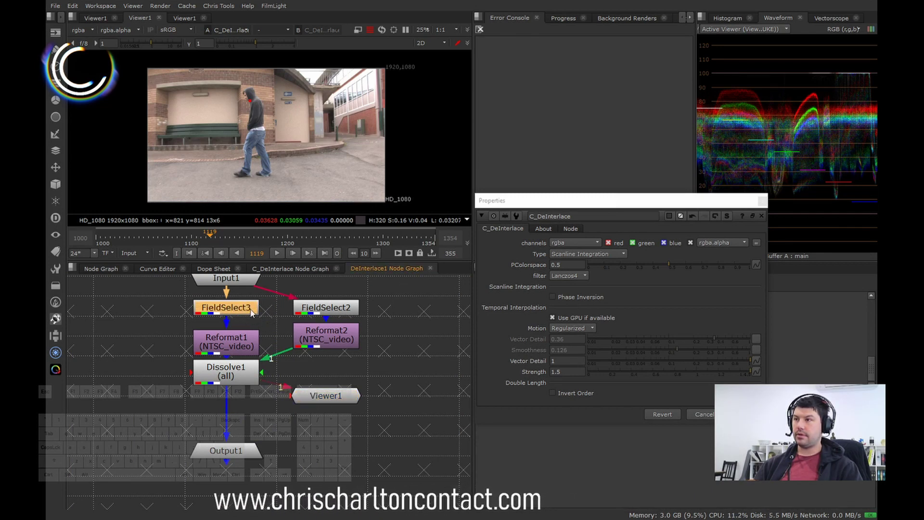
key("Right")
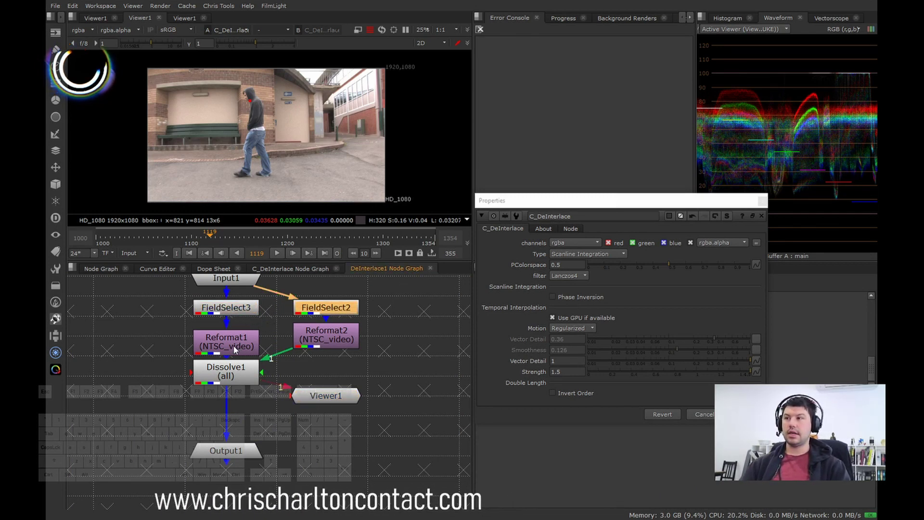
left_click_drag(235, 350, 242, 343)
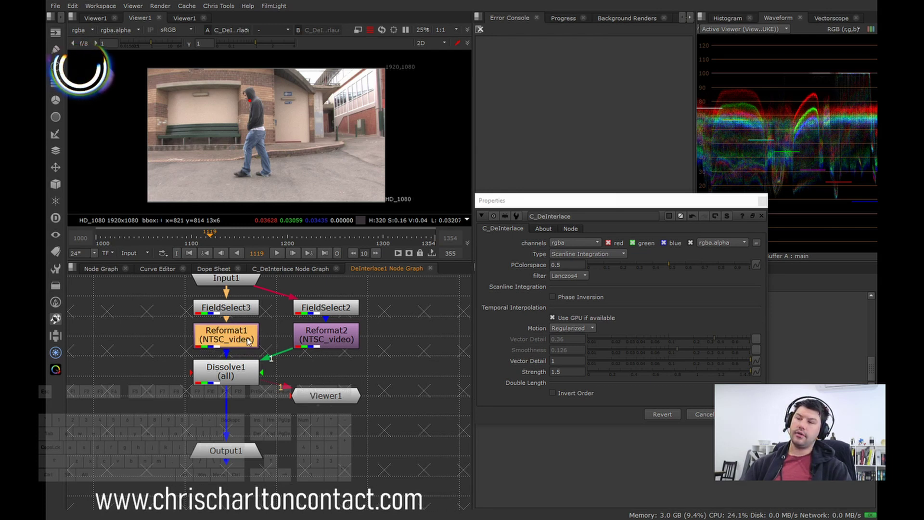
scroll(362, 345, "down", 2)
middle_click_drag(379, 366, 375, 376)
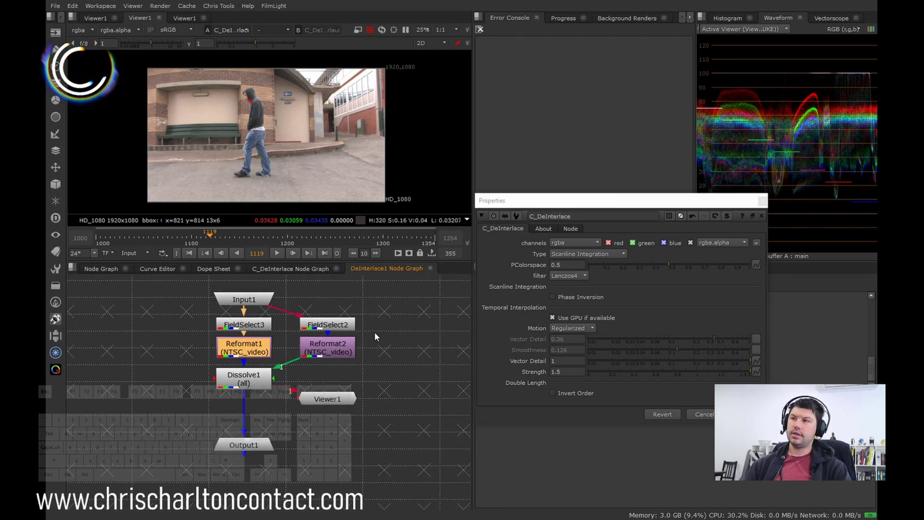
left_click(430, 269)
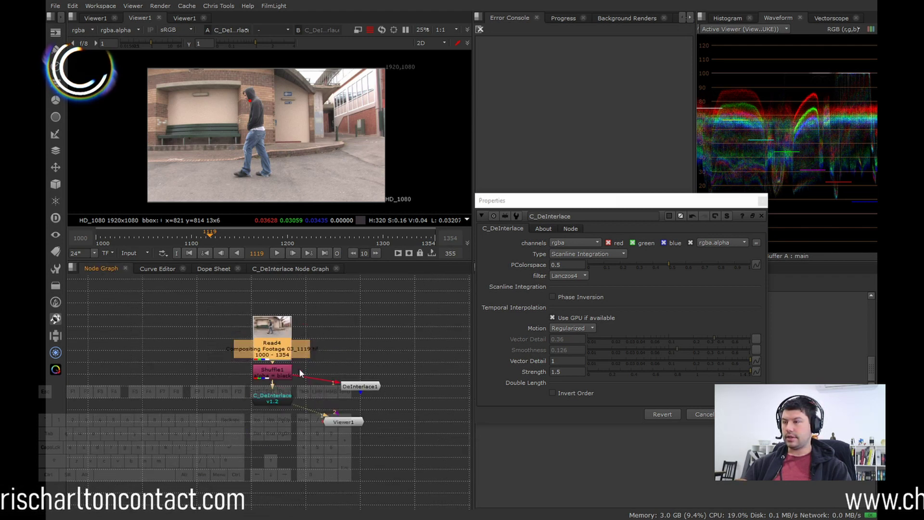
Show the internal node graph of C_DeInterlace and examine its overall layout and the upper nodes below the PLATE input.
left_click(267, 403)
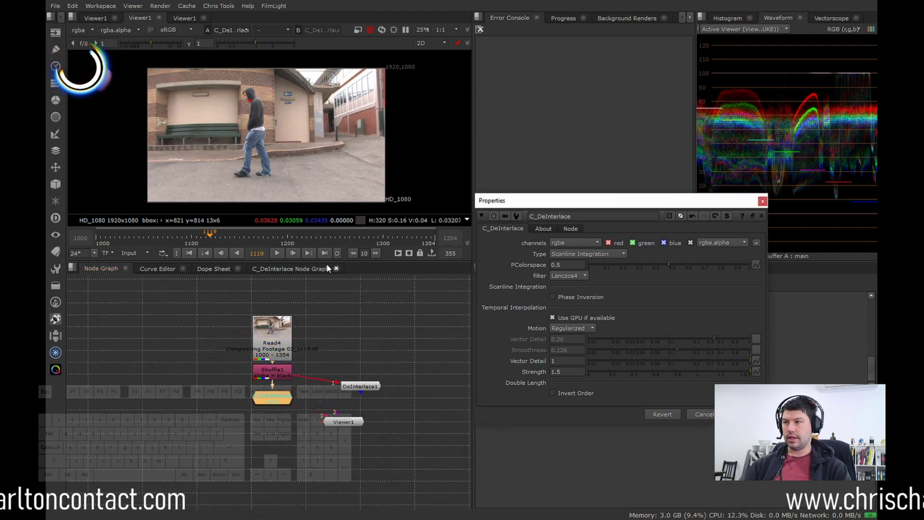
left_click(302, 269)
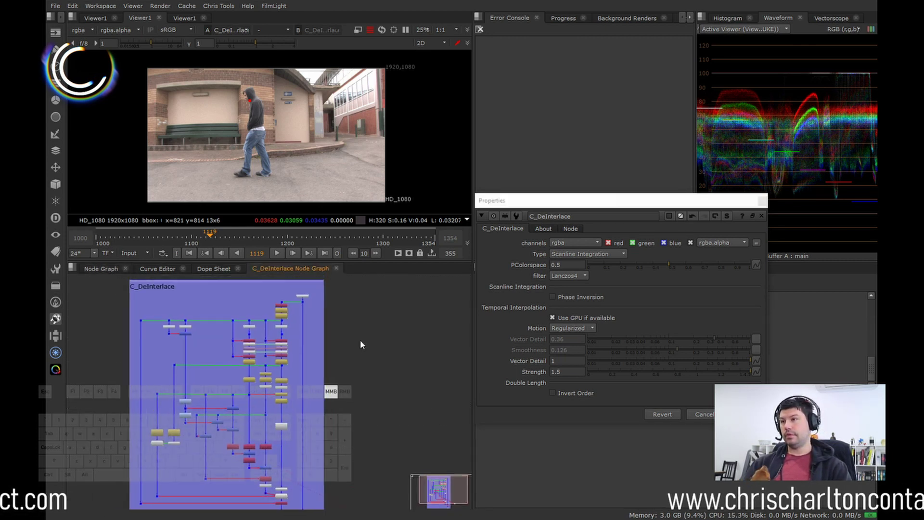
scroll(347, 324, "down", 1)
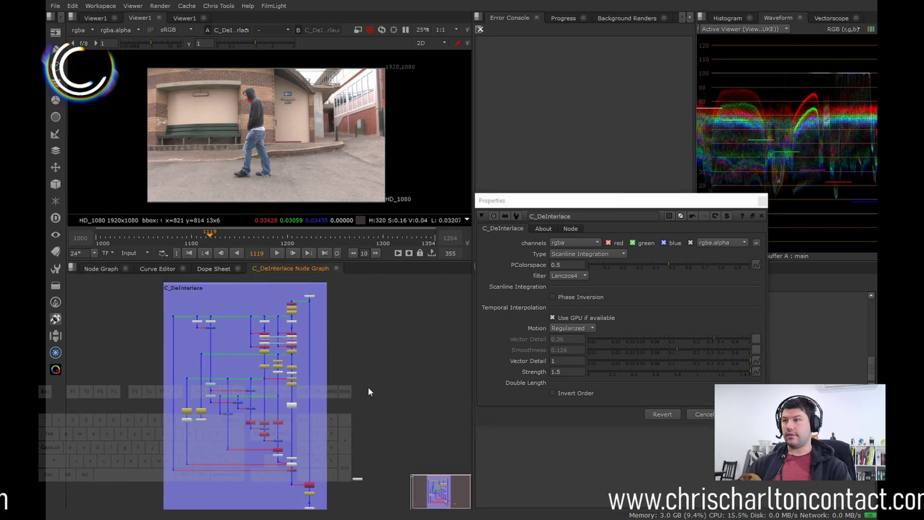
middle_click_drag(387, 373, 380, 363)
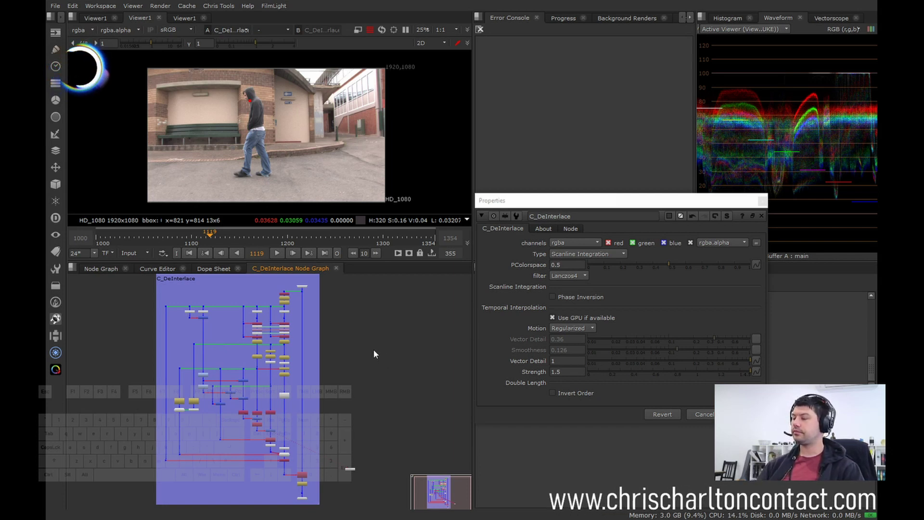
middle_click_drag(299, 301, 317, 326)
scroll(316, 321, "up", 5)
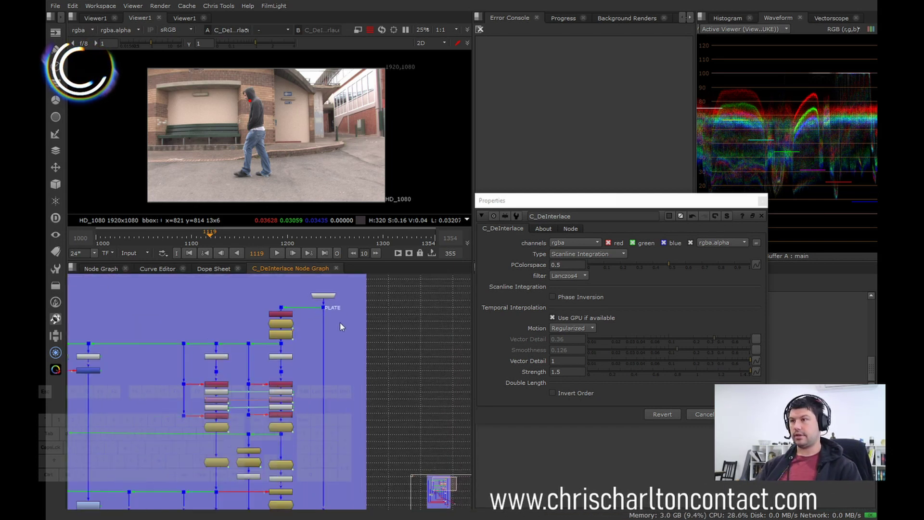
Open the properties of the Remove2 node below PLATE and check its keep operation and rgba channels.
left_click(290, 301)
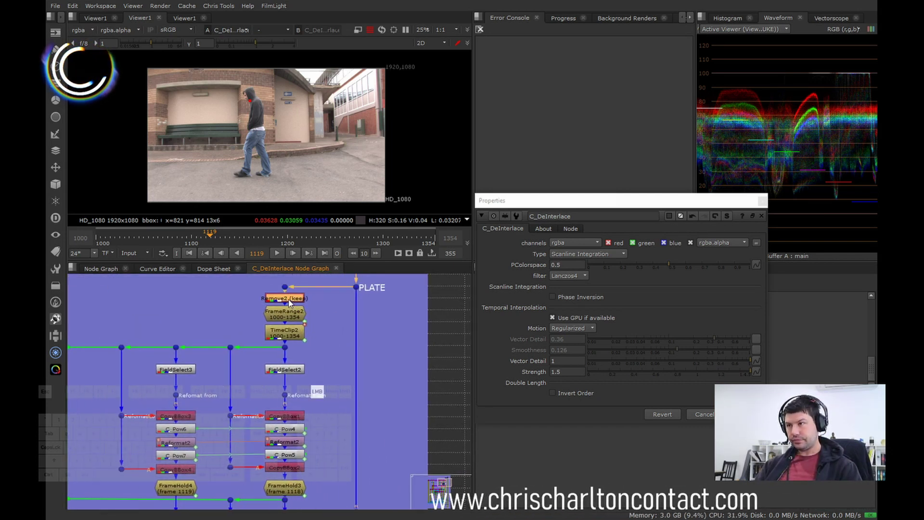
scroll(274, 304, "up", 2)
double_click(289, 295)
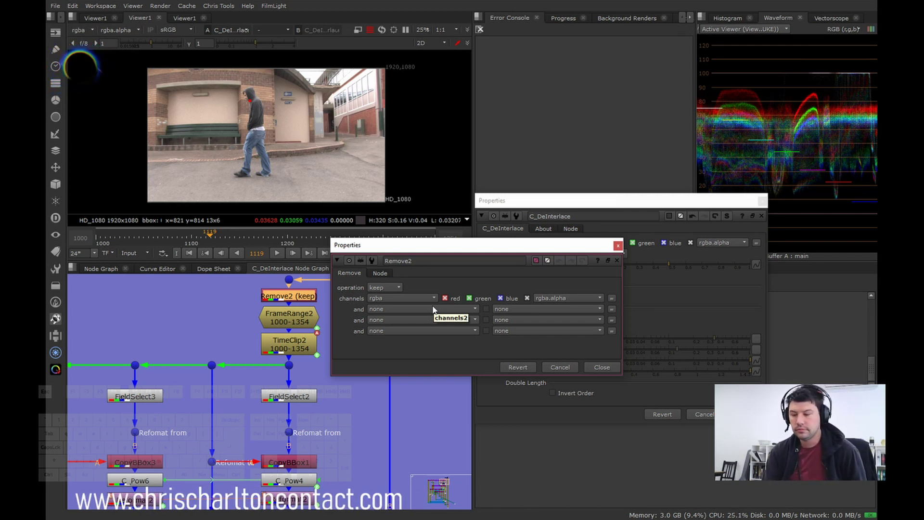
left_click(383, 296)
left_click(385, 296)
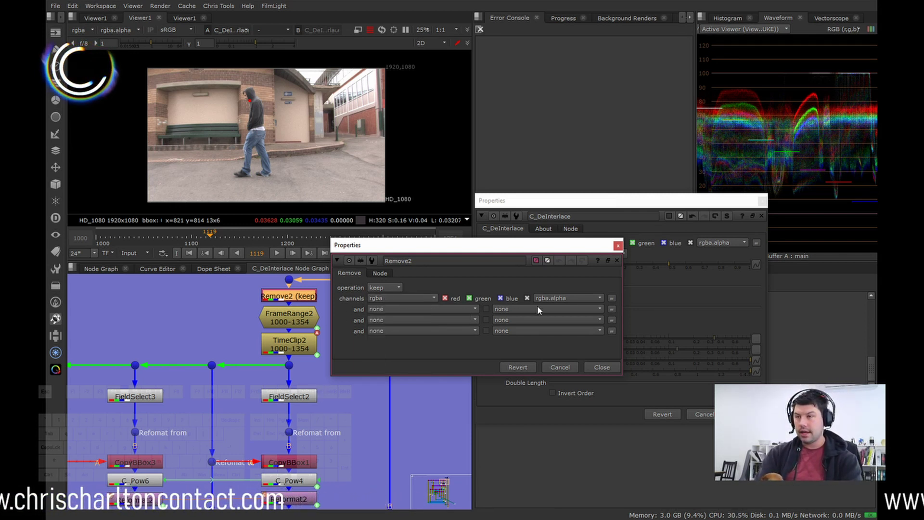
Examine the expressions behind the FrameRange2 node's first and last frame, check its label, and close its properties.
left_click_drag(583, 250, 361, 285)
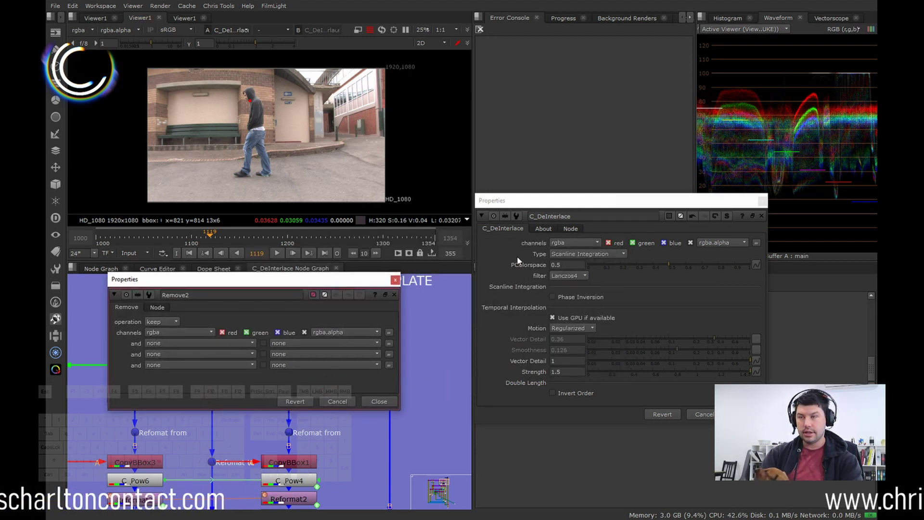
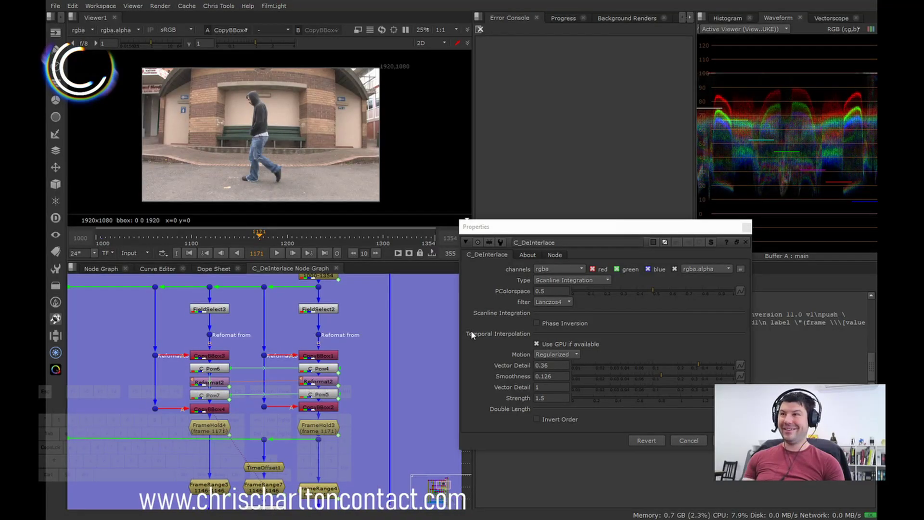
scroll(405, 336, "down", 3)
middle_click_drag(378, 305, 372, 340)
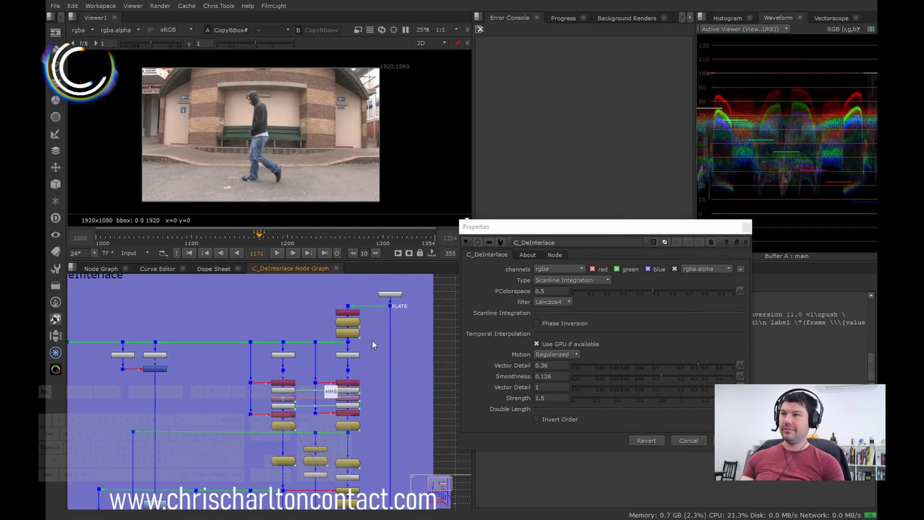
scroll(361, 332, "up", 4)
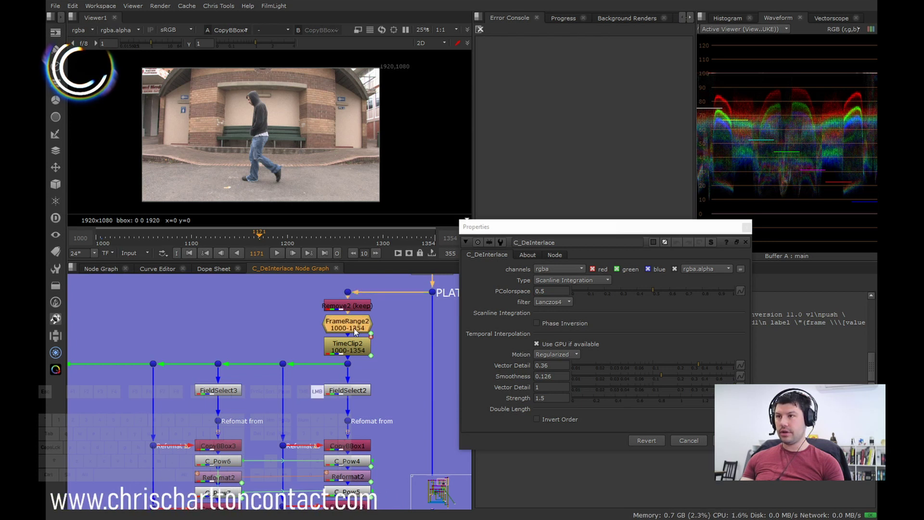
double_click(354, 329)
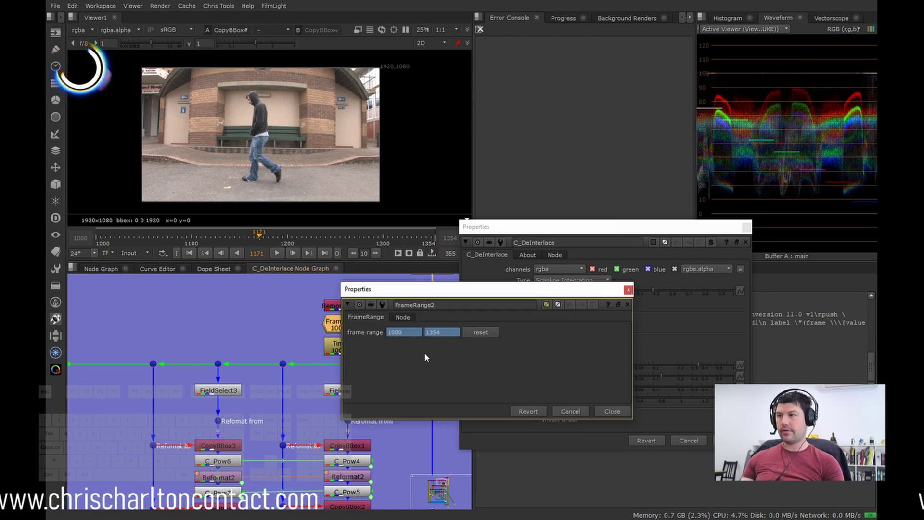
right_click(407, 335)
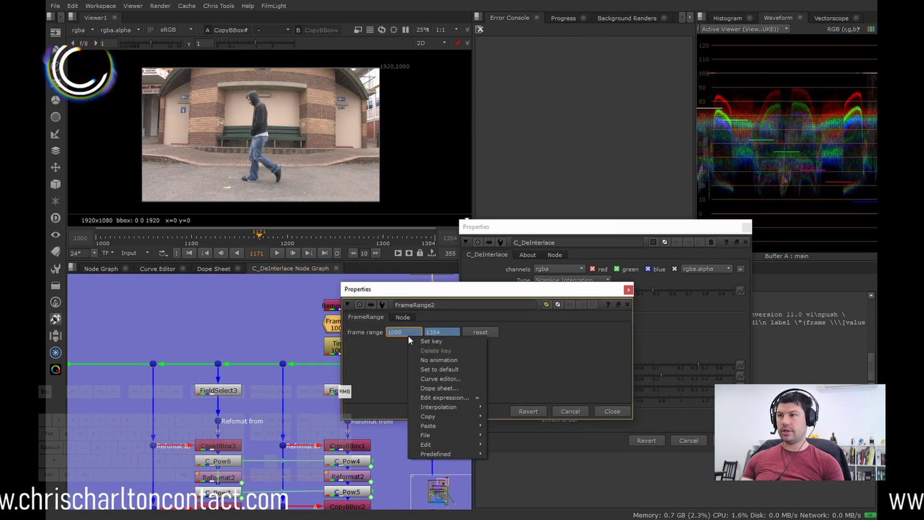
left_click(433, 395)
left_click(616, 379)
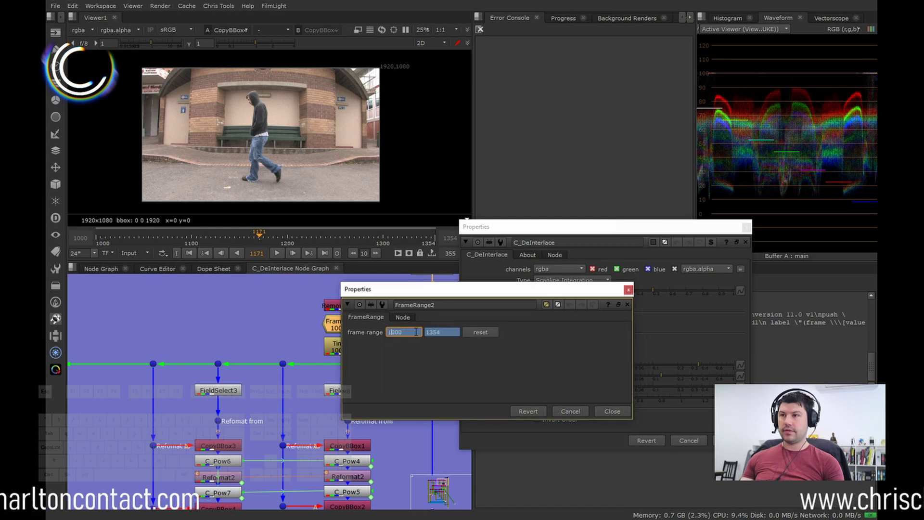
right_click(441, 334)
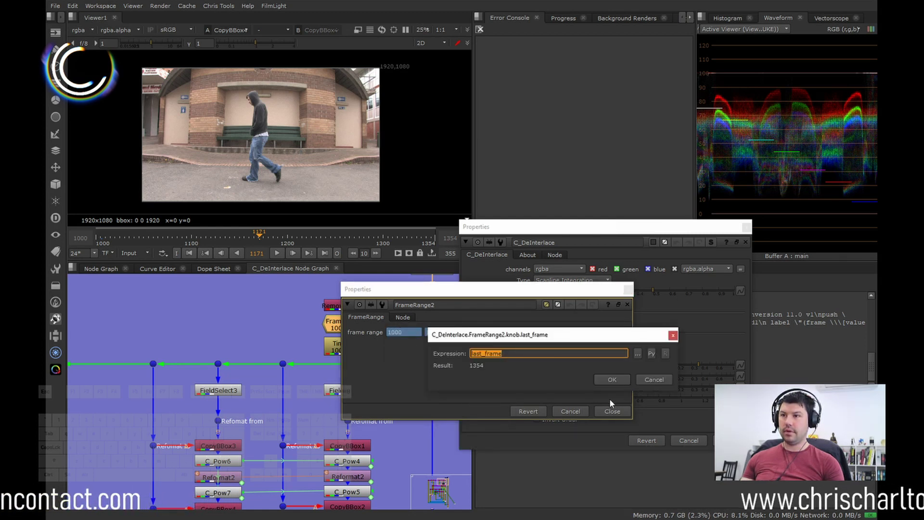
left_click(653, 380)
left_click(403, 317)
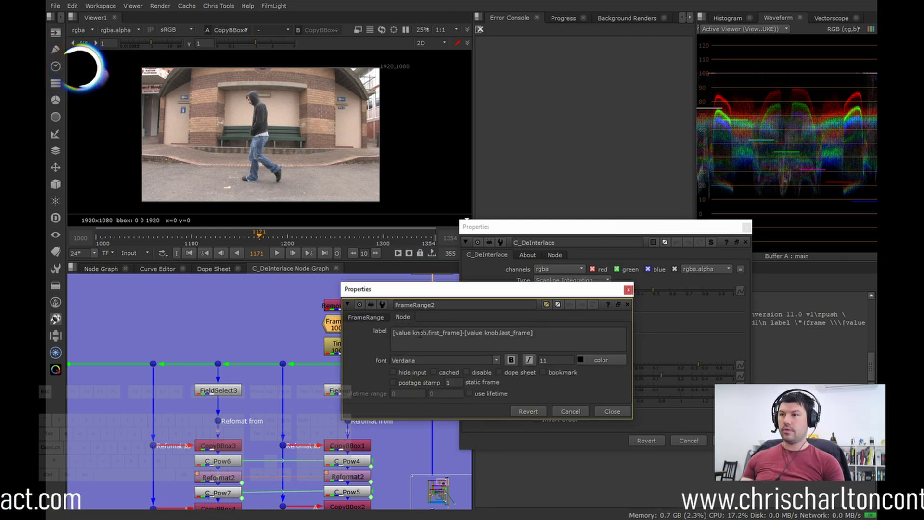
left_click(608, 411)
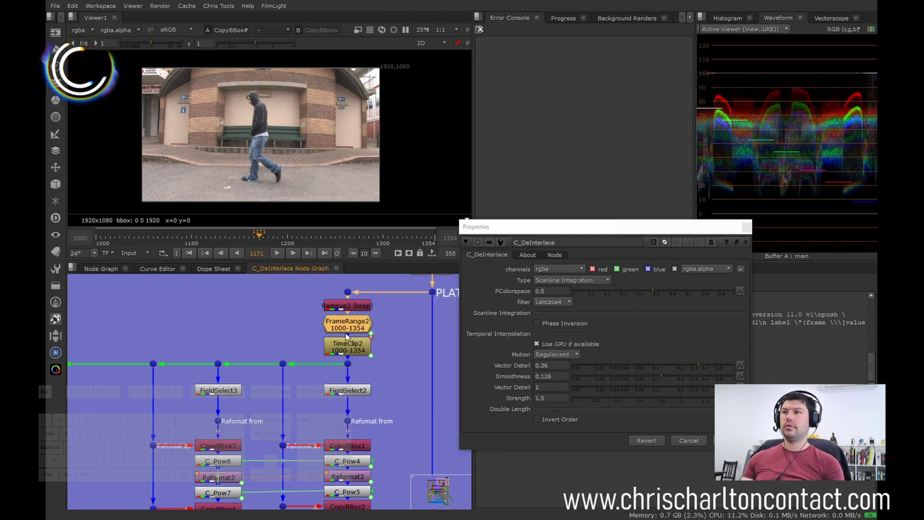
Open the TimeClip2 node's properties and check the expressions behind the start and end of its frame range.
middle_click_drag(366, 336, 348, 349)
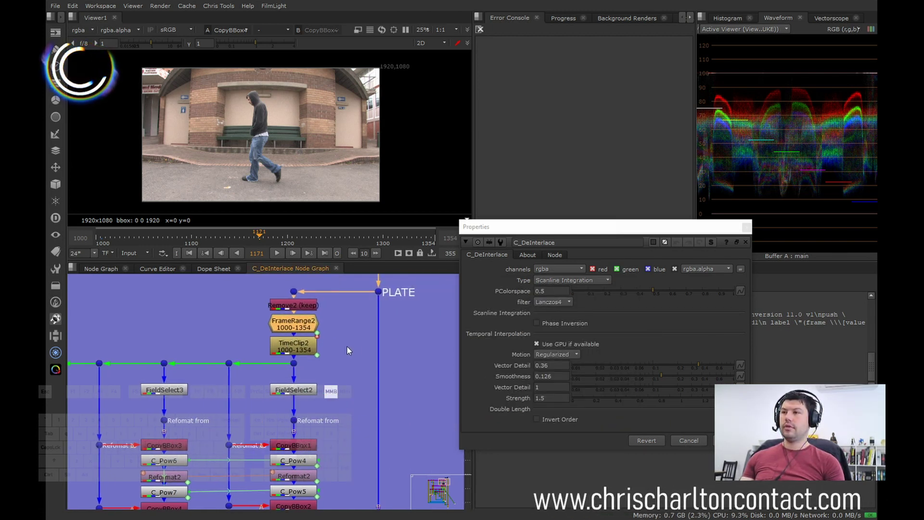
double_click(299, 350)
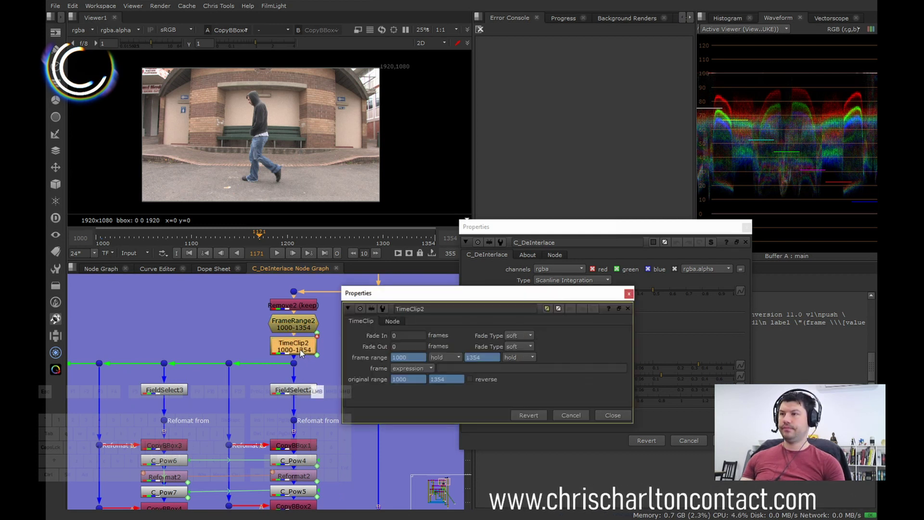
right_click(419, 356)
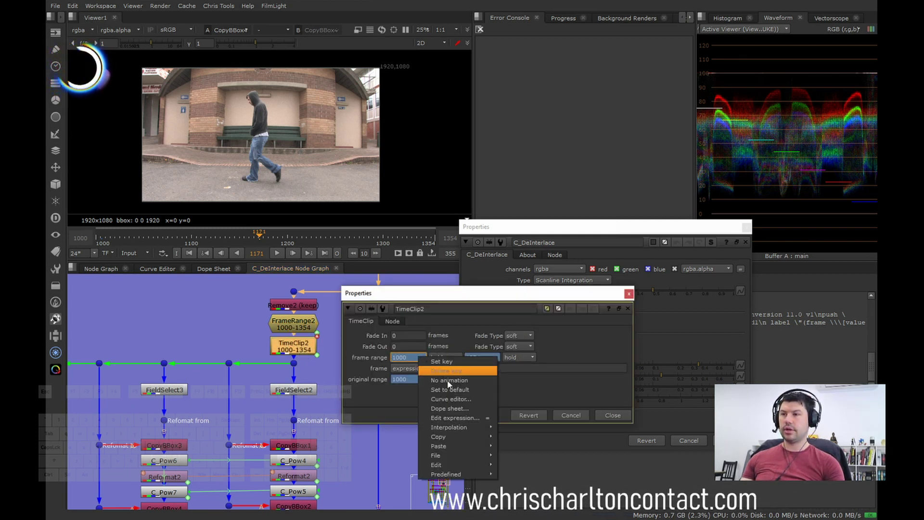
left_click(445, 417)
left_click(619, 406)
right_click(480, 356)
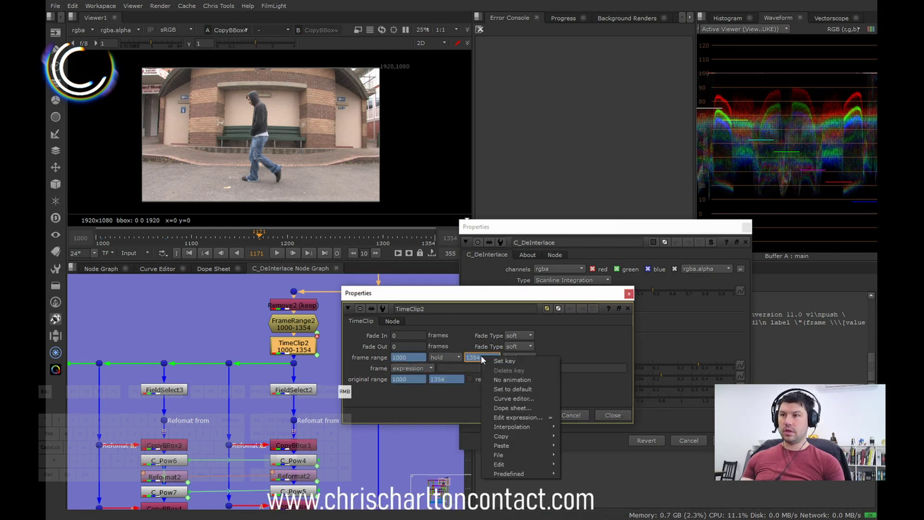
left_click(518, 417)
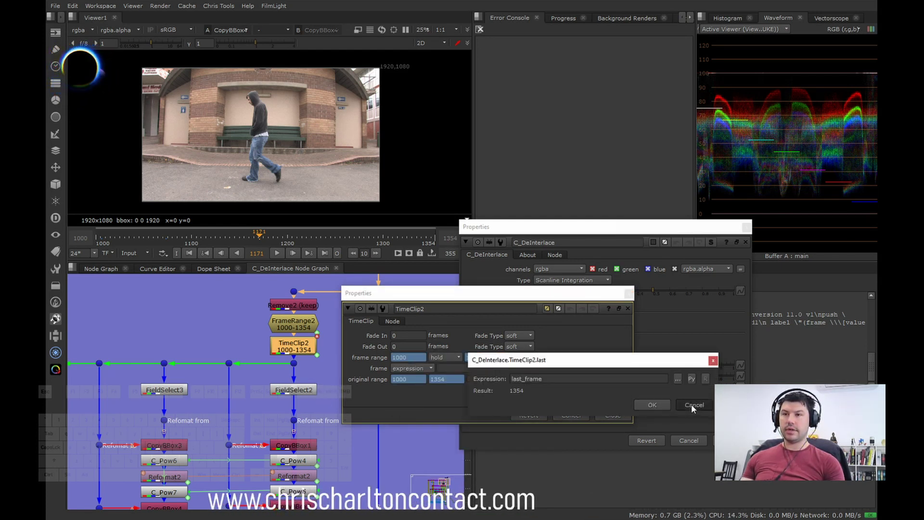
left_click(691, 403)
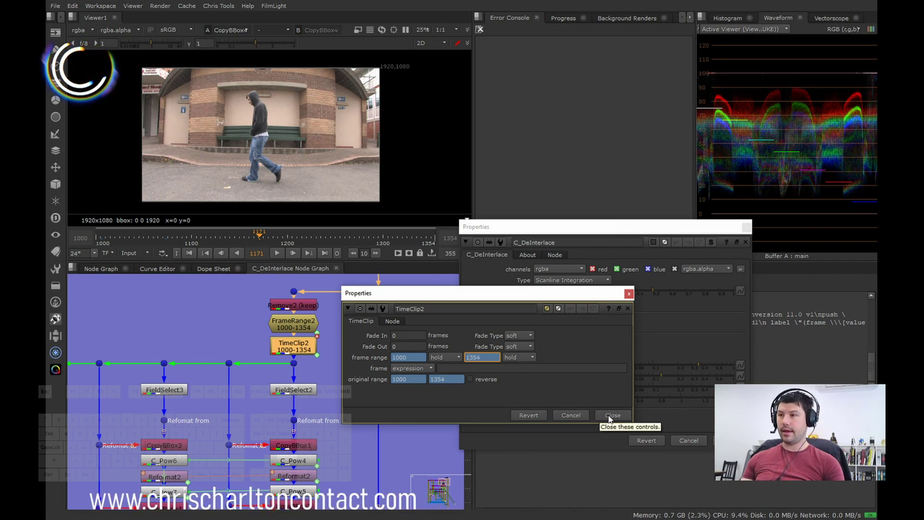
Check the expressions behind TimeClip2's original range and the node's label, and close its properties.
right_click(408, 379)
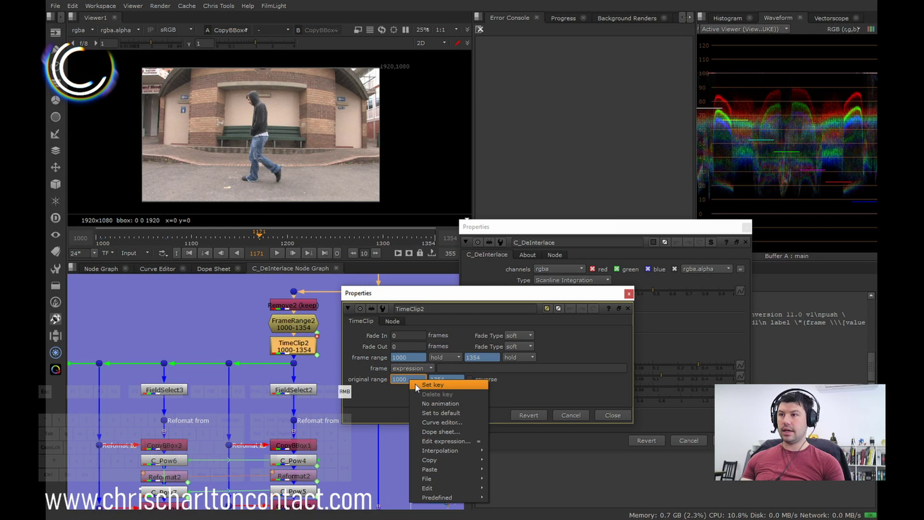
left_click(439, 440)
left_click(624, 423)
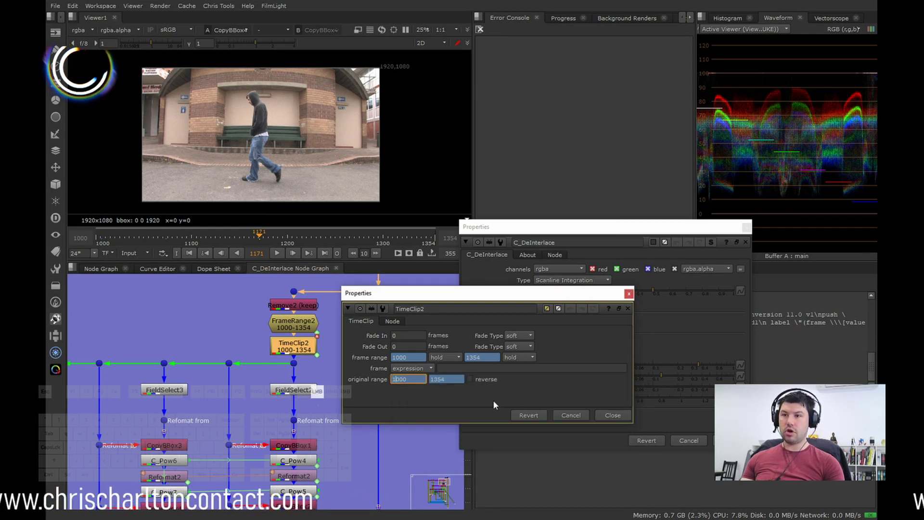
right_click(454, 379)
left_click(479, 440)
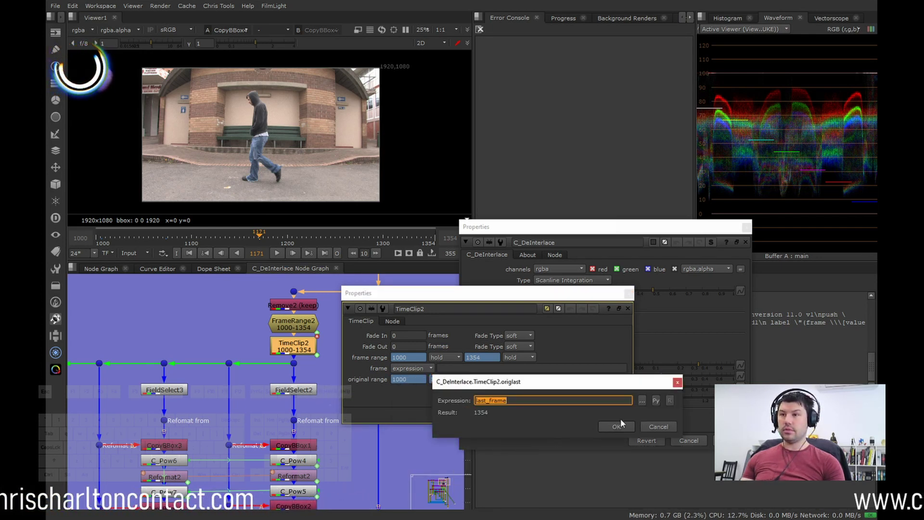
left_click(659, 426)
left_click(397, 322)
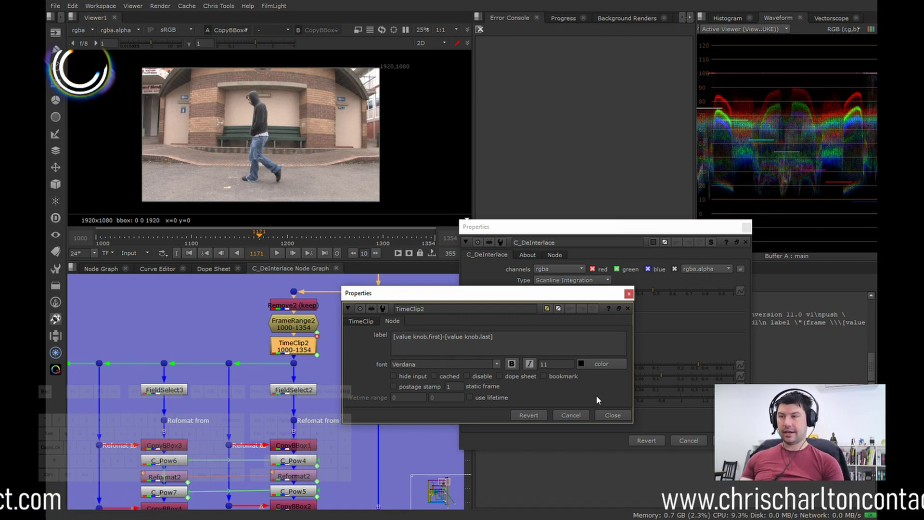
left_click(607, 415)
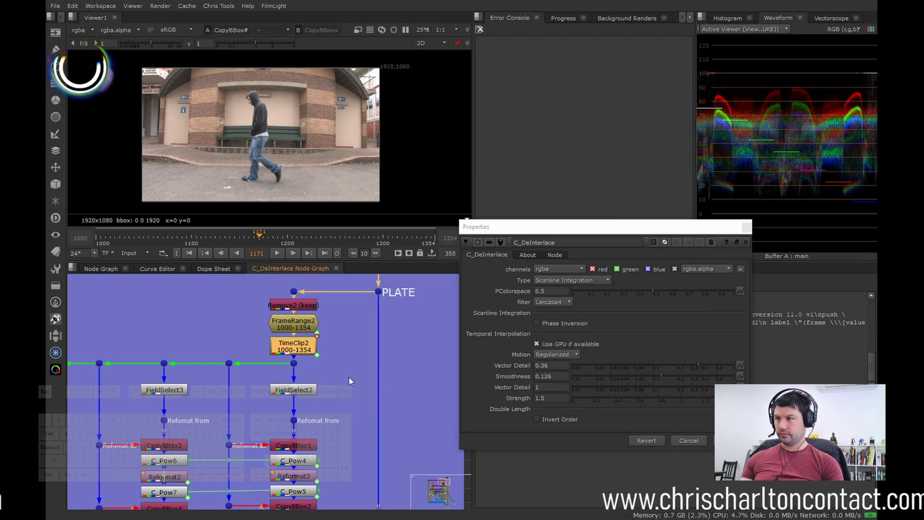
Check the Field setting of the FieldSelect3 and FieldSelect2 nodes, closing the properties of each.
scroll(349, 381, "up", 3)
double_click(170, 354)
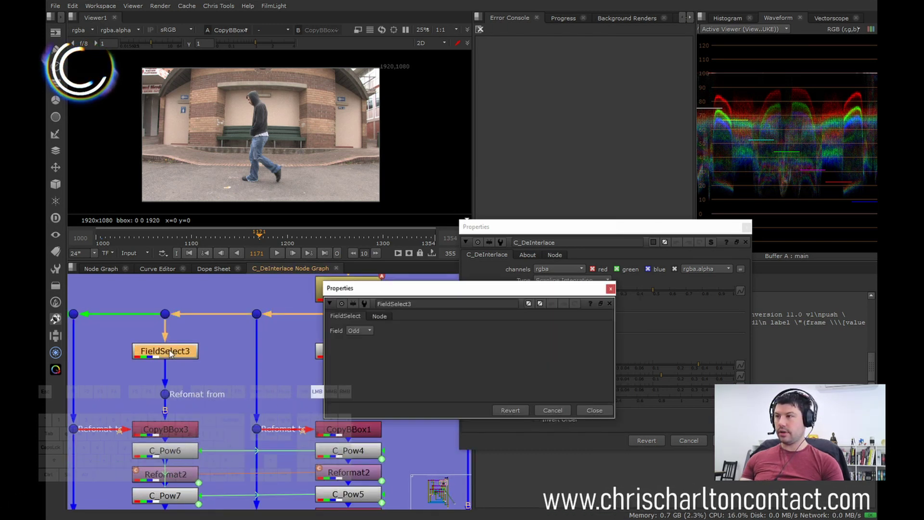
left_click(594, 410)
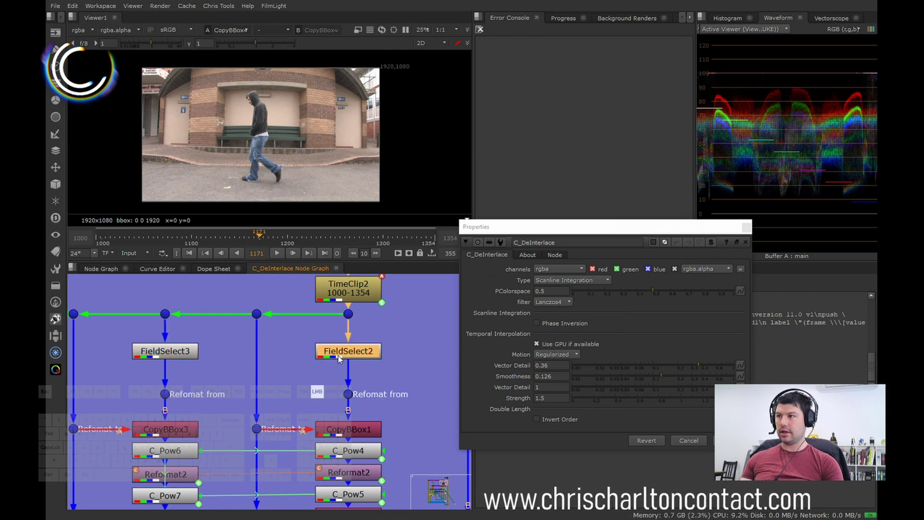
double_click(338, 356)
left_click(657, 392)
Show the output of the FieldSelect2 node in the viewer.
scroll(395, 360, "down", 4)
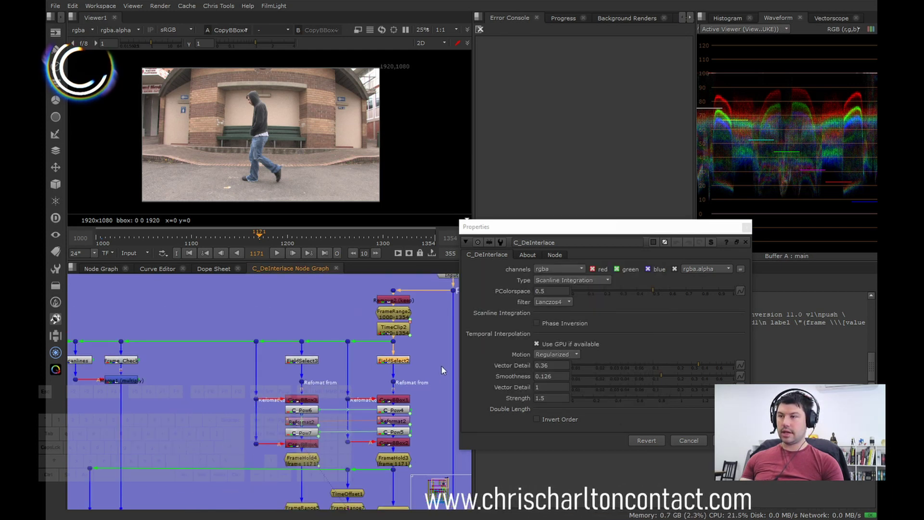
middle_click_drag(382, 377, 362, 376)
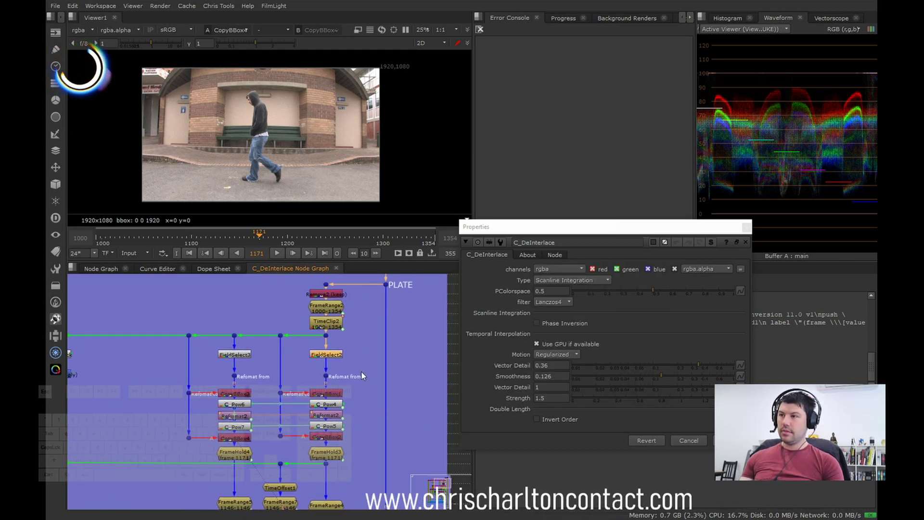
scroll(361, 375, "up", 1)
key("1")
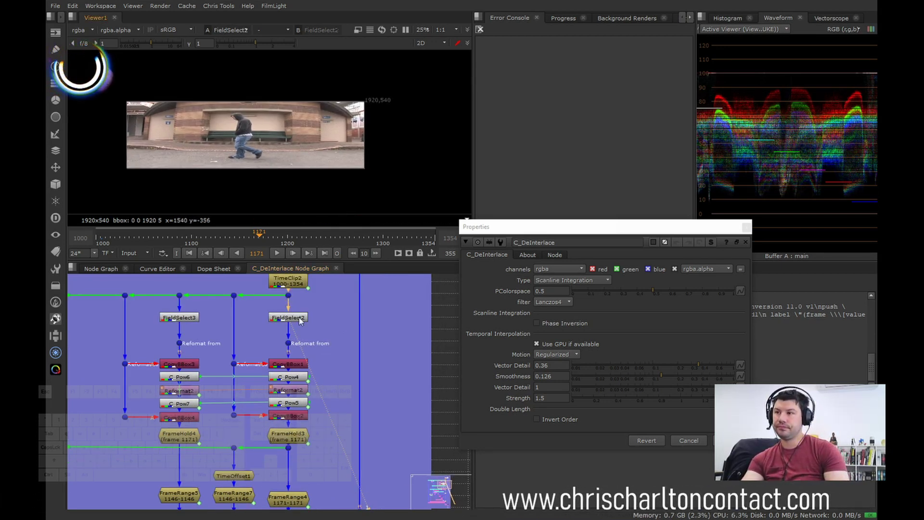
Inspect the Field settings of FieldSelect2 and FieldSelect3 and view each node's output, ending on FieldSelect2.
double_click(287, 318)
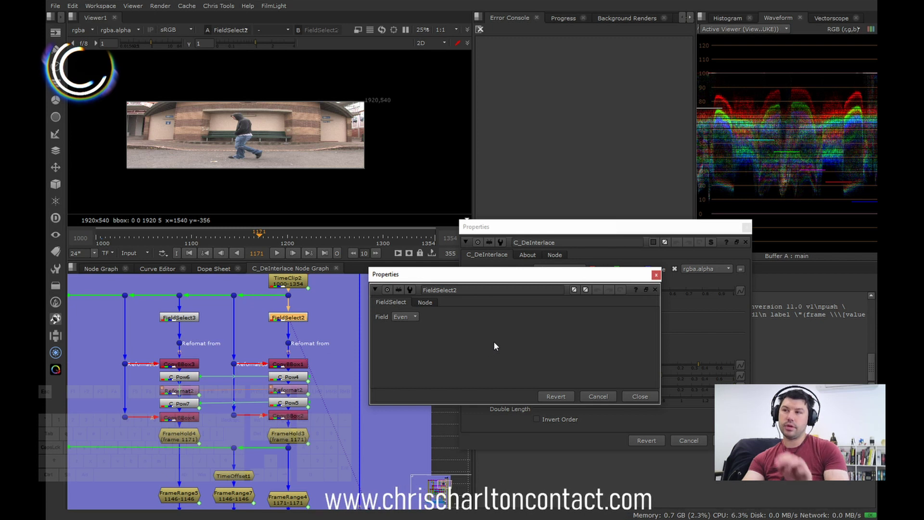
left_click(631, 395)
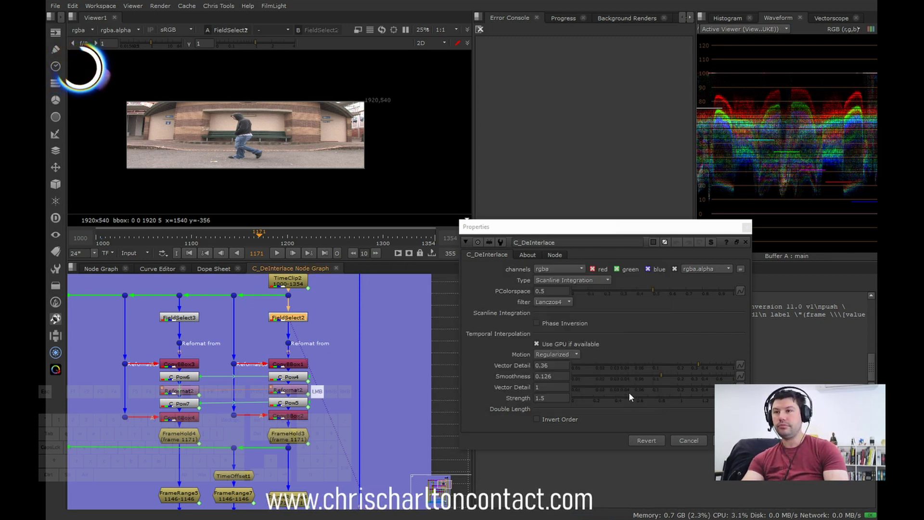
left_click(178, 318)
key("1")
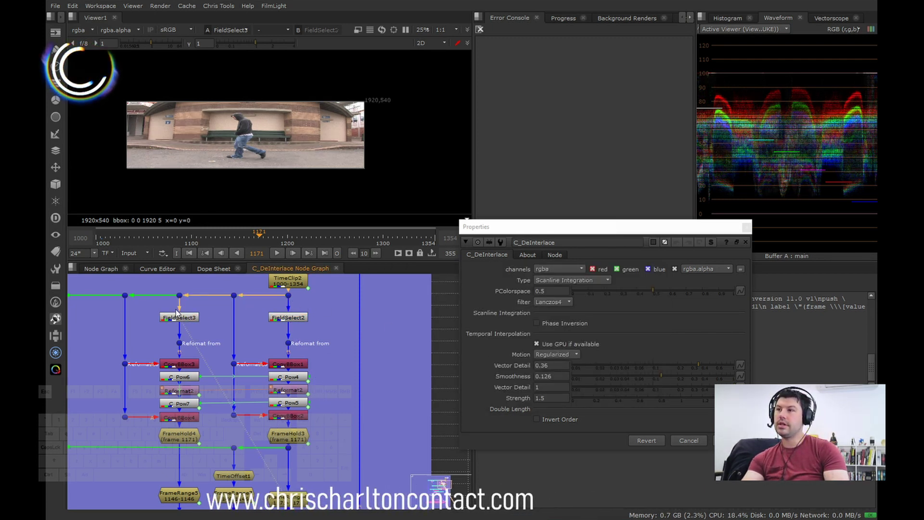
double_click(178, 318)
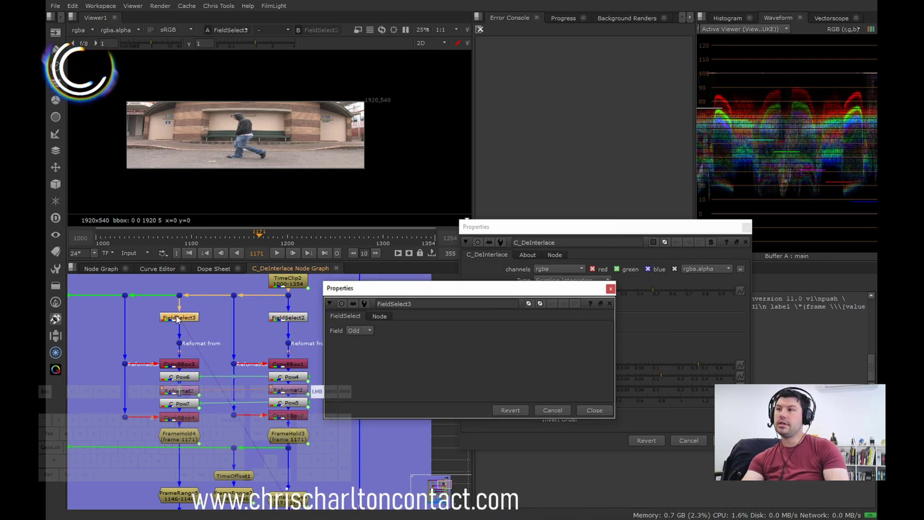
left_click(592, 410)
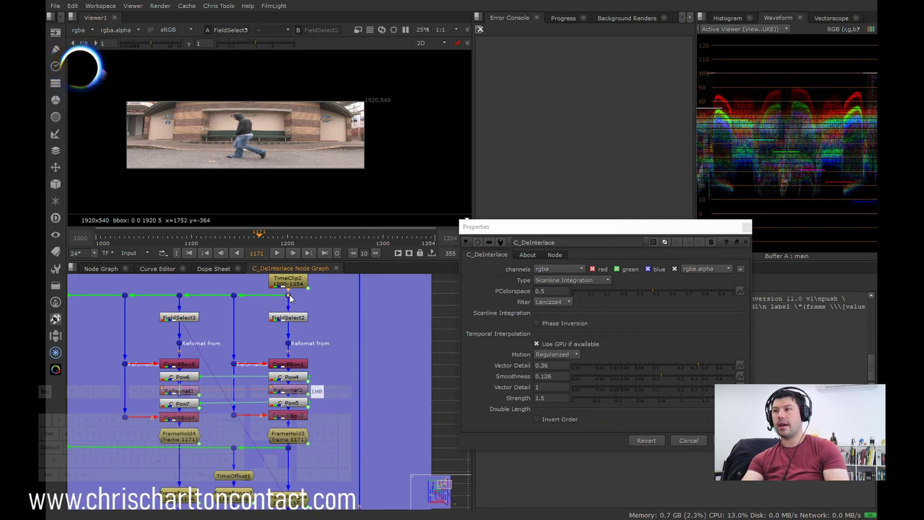
left_click(363, 308)
left_click(290, 317)
key("1")
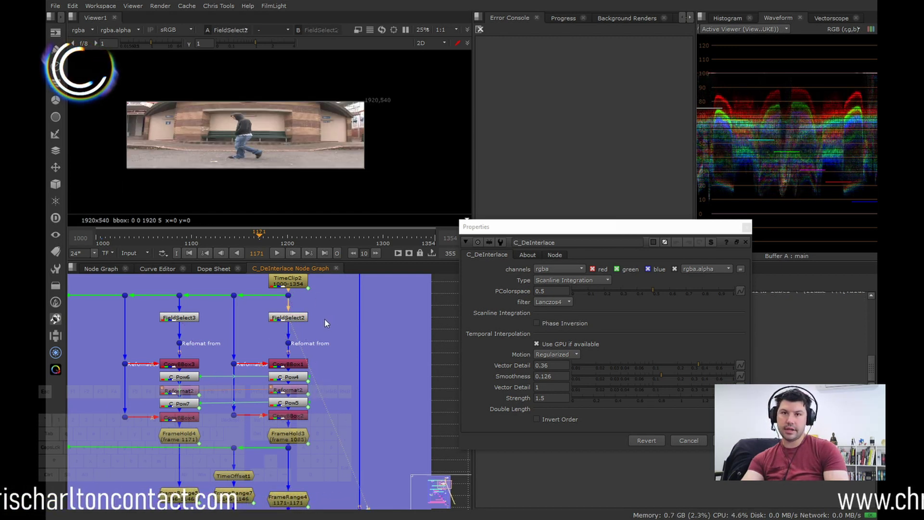
Examine the chain of CopyBBox, C_Pow and Reformat nodes beneath FieldSelect2 against the FieldSelect2 output.
middle_click_drag(319, 316, 286, 322)
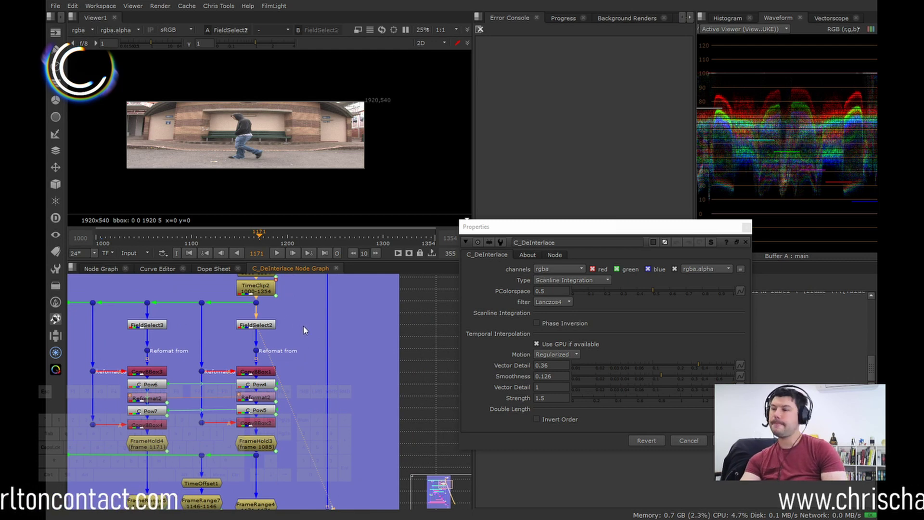
scroll(295, 365, "down", 2)
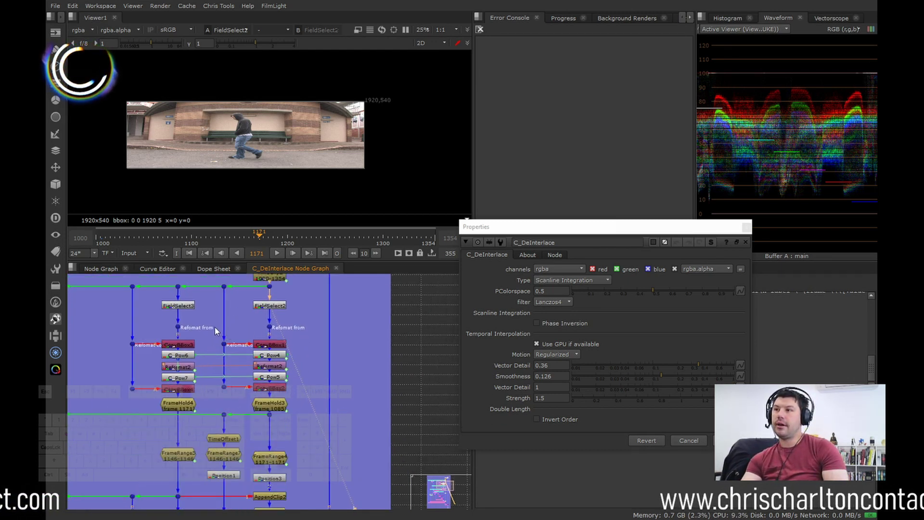
left_click_drag(214, 288, 315, 397)
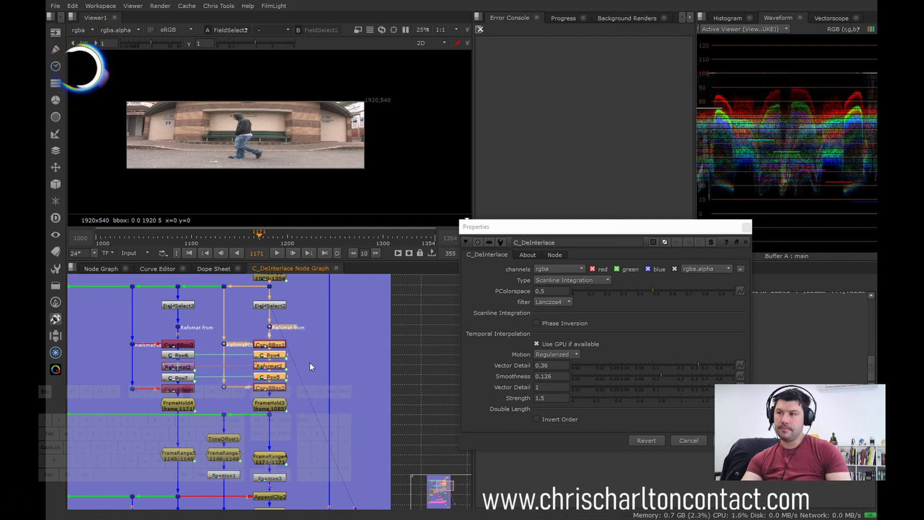
left_click(320, 388)
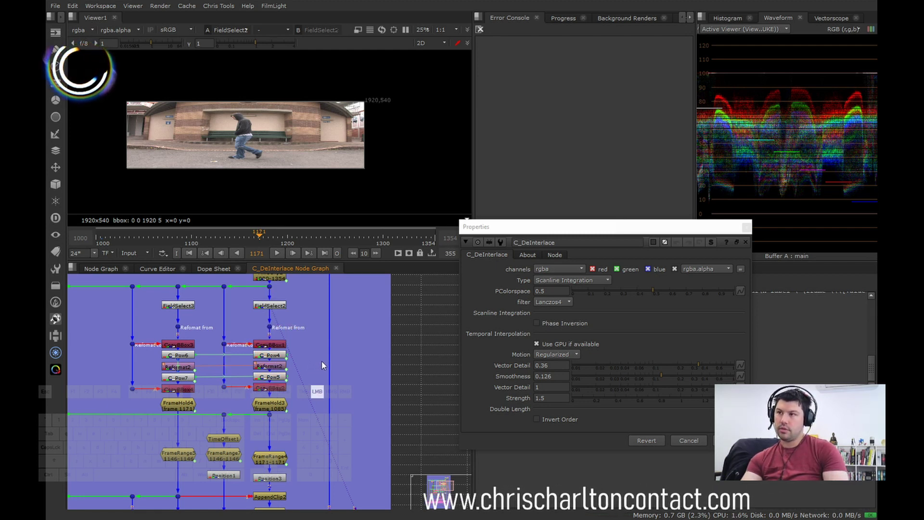
scroll(320, 366, "up", 3)
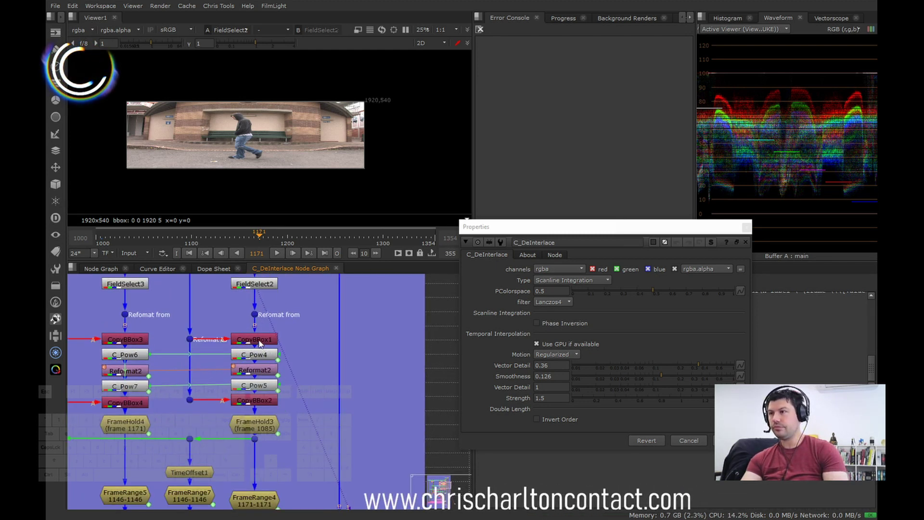
scroll(318, 366, "down", 2)
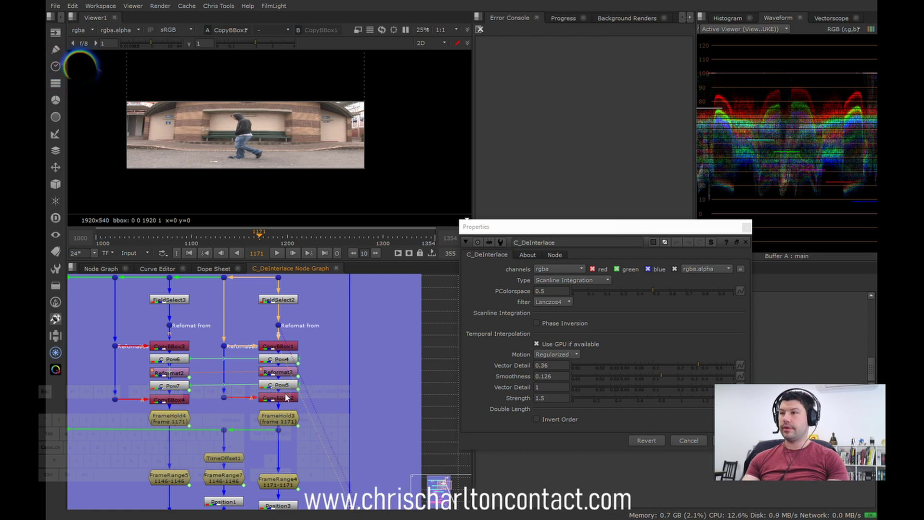
middle_click_drag(297, 320, 310, 340)
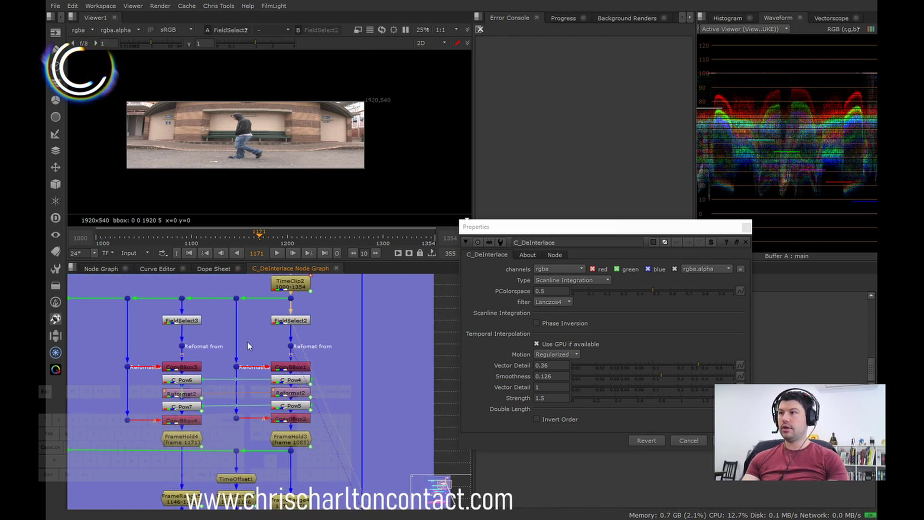
View the full-frame image at the dot between the FieldSelect3 and FieldSelect2 branches.
left_click(236, 298)
key("1")
scroll(312, 138, "down", 2)
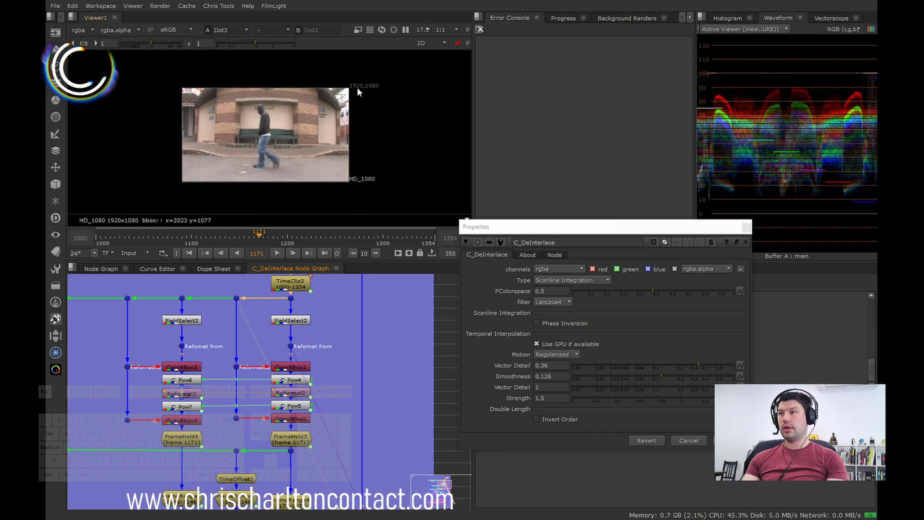
middle_click_drag(321, 407, 321, 406)
Inspect the channel expressions and the vpow user parameter of C_Pow4, and close its properties.
scroll(300, 383, "up", 2)
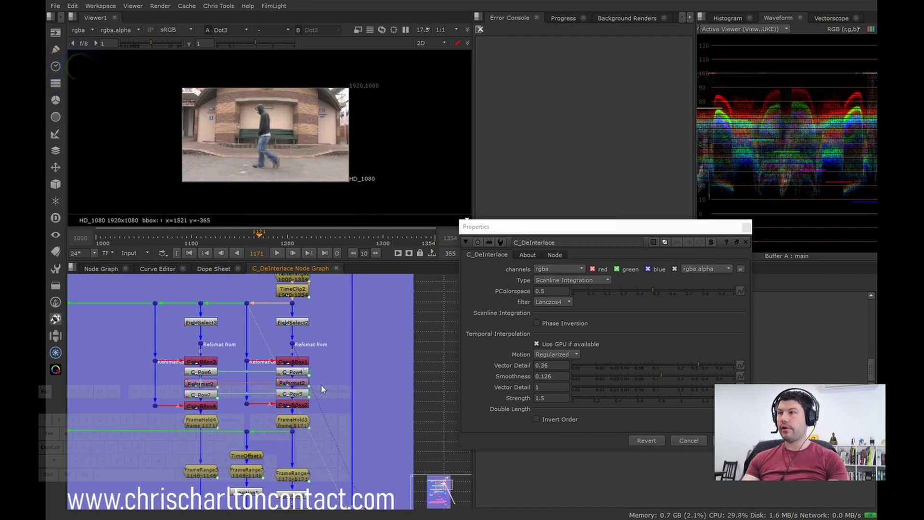
double_click(302, 380)
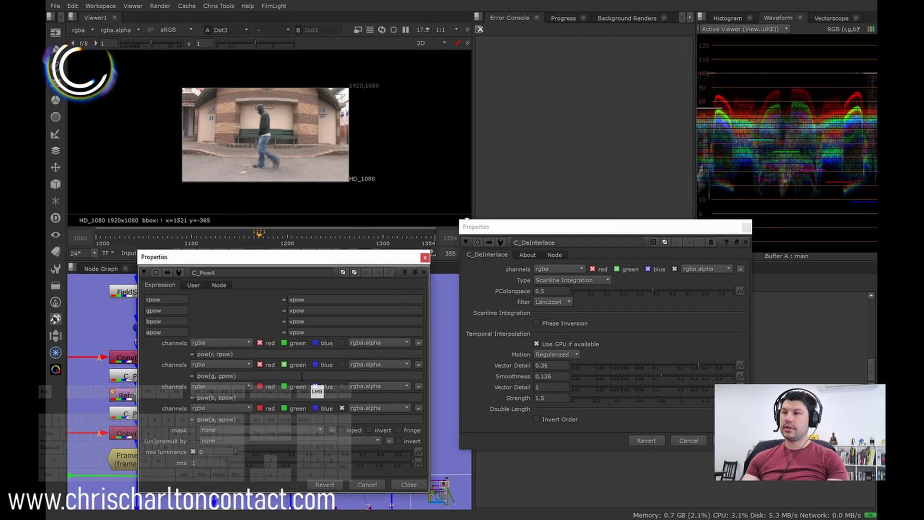
left_click_drag(357, 260, 342, 255)
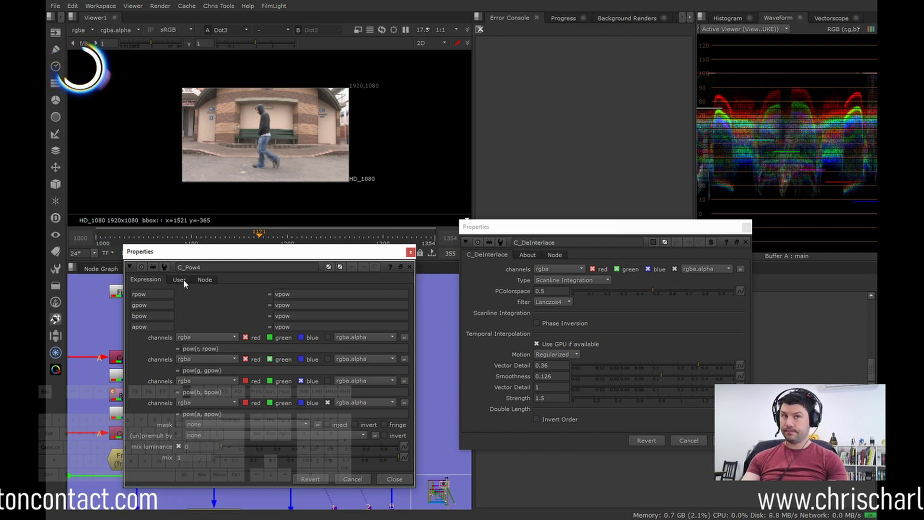
left_click(183, 280)
left_click(161, 280)
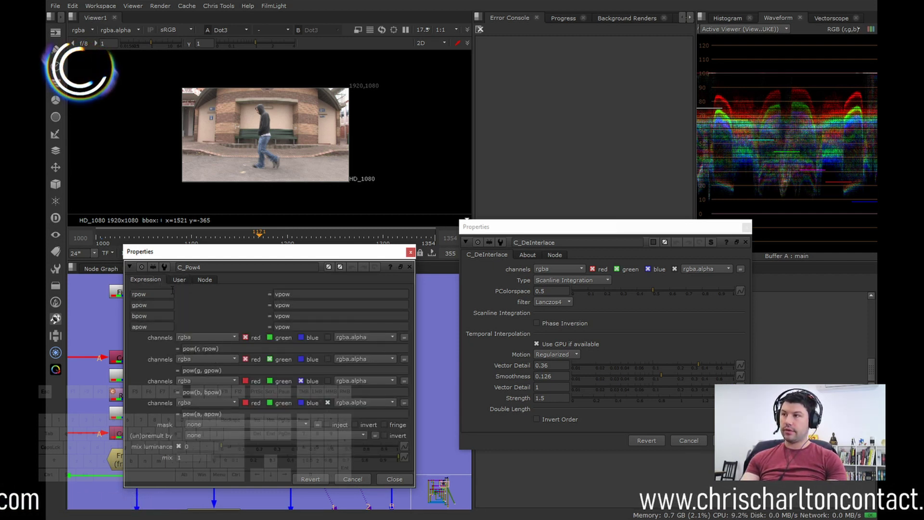
left_click(178, 280)
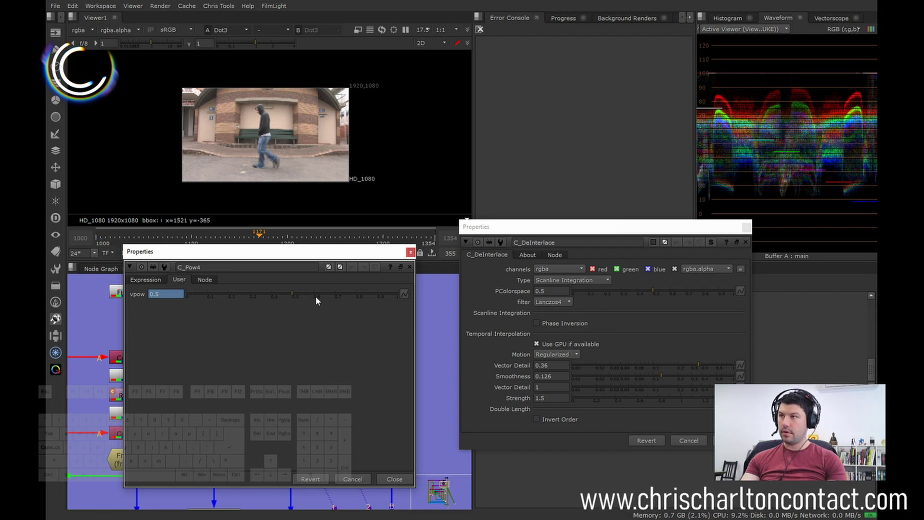
left_click(410, 252)
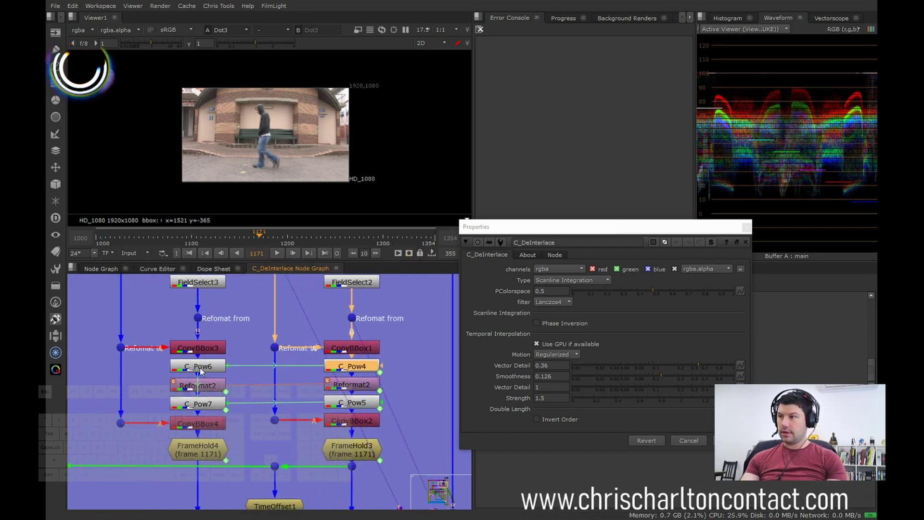
Open the C_Pow6 and C_Pow7 properties, lower C_Pow6's vpow to 0.265, and set it back to 0.5.
double_click(201, 369)
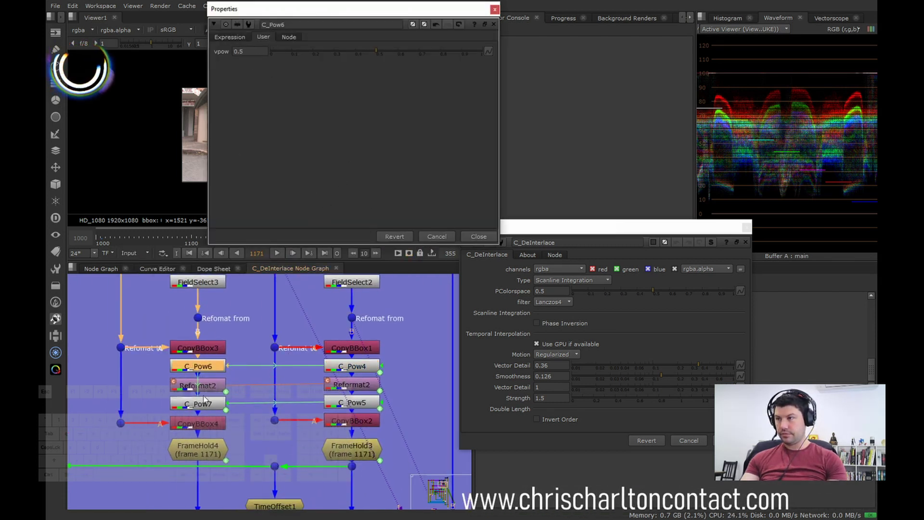
left_click(204, 404)
double_click(204, 404)
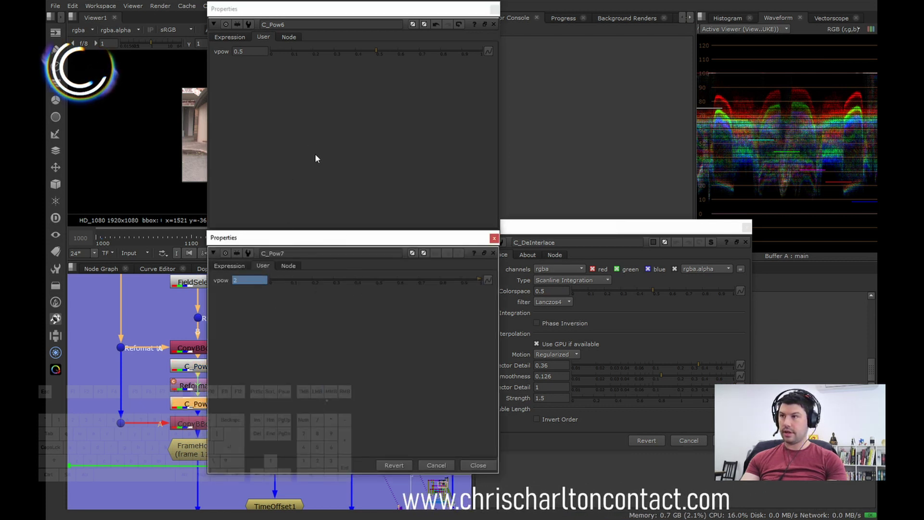
left_click_drag(360, 50, 326, 51)
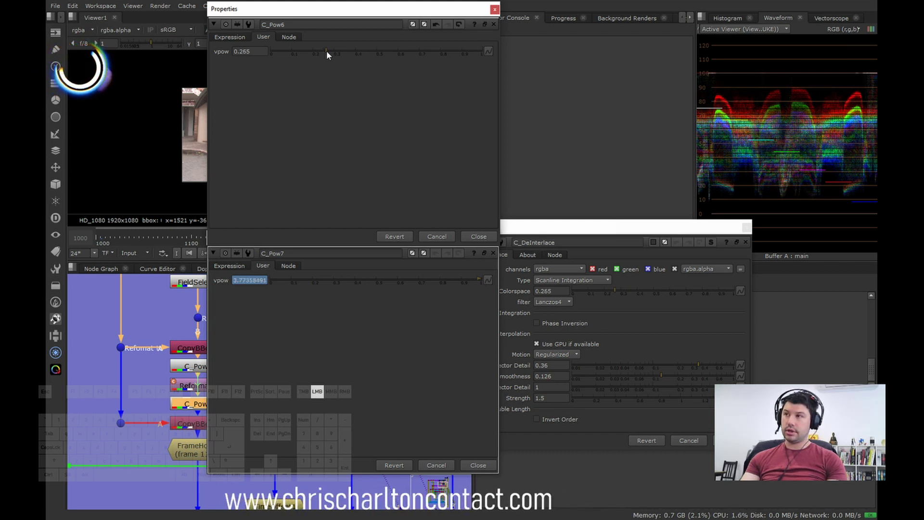
double_click(246, 51)
type("0.5")
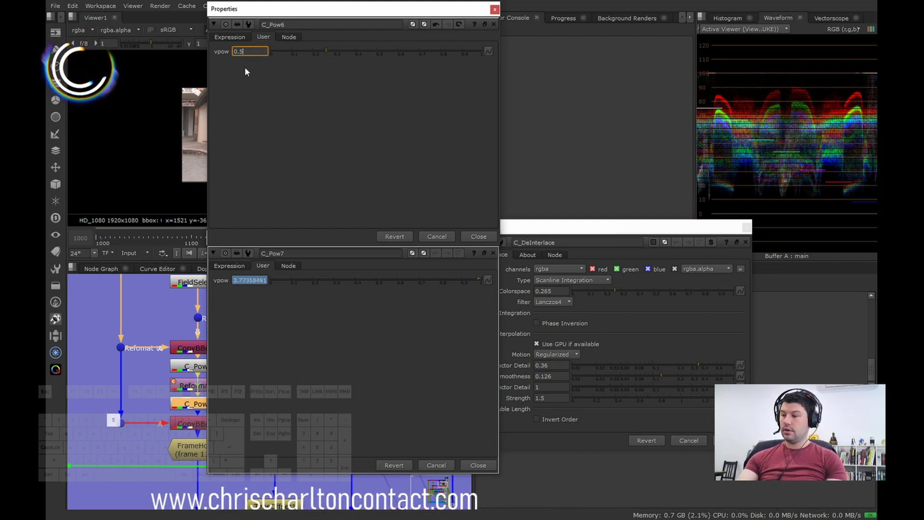
key("Return")
Check the expression driving C_Pow7's vpow without changing it, and close the C_Pow7 and C_Pow6 properties.
right_click(251, 281)
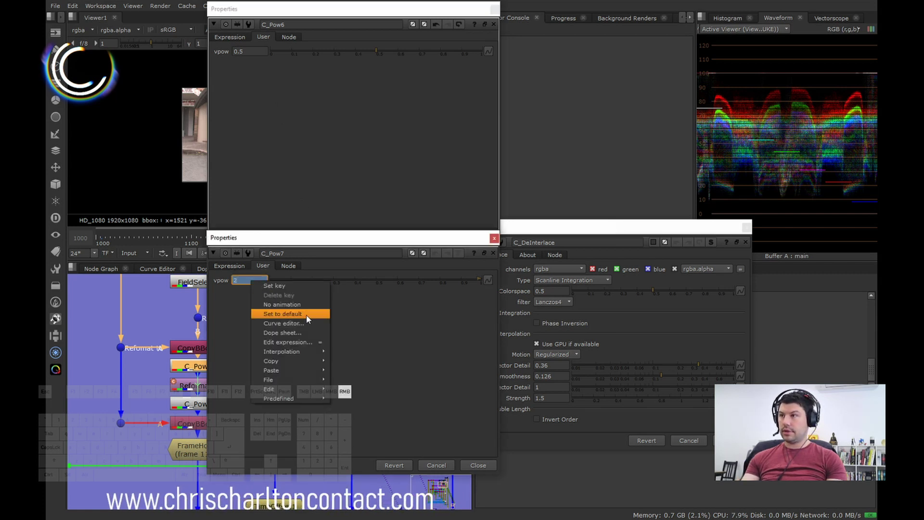
left_click(295, 342)
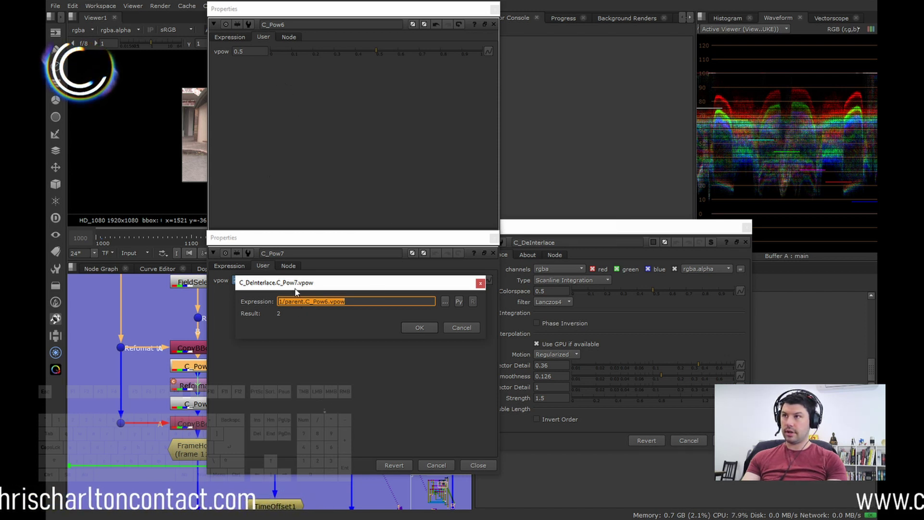
left_click(469, 328)
left_click(477, 465)
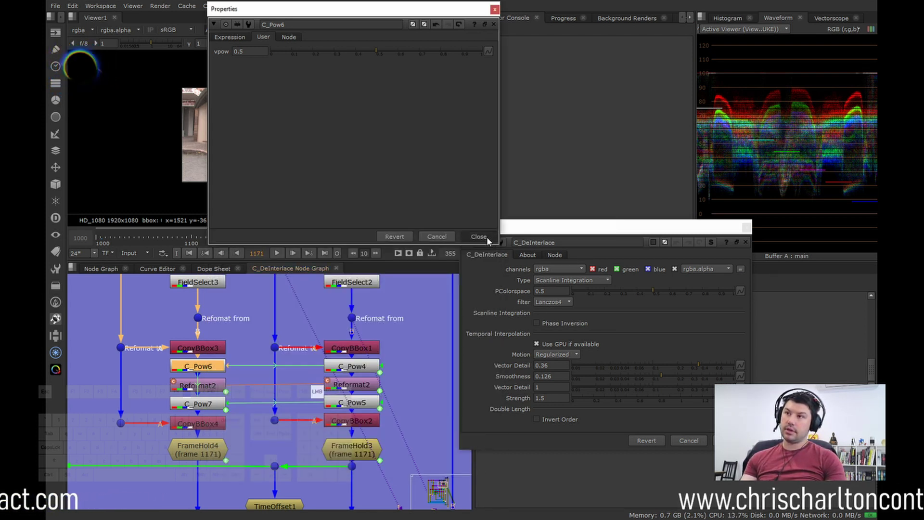
left_click(487, 237)
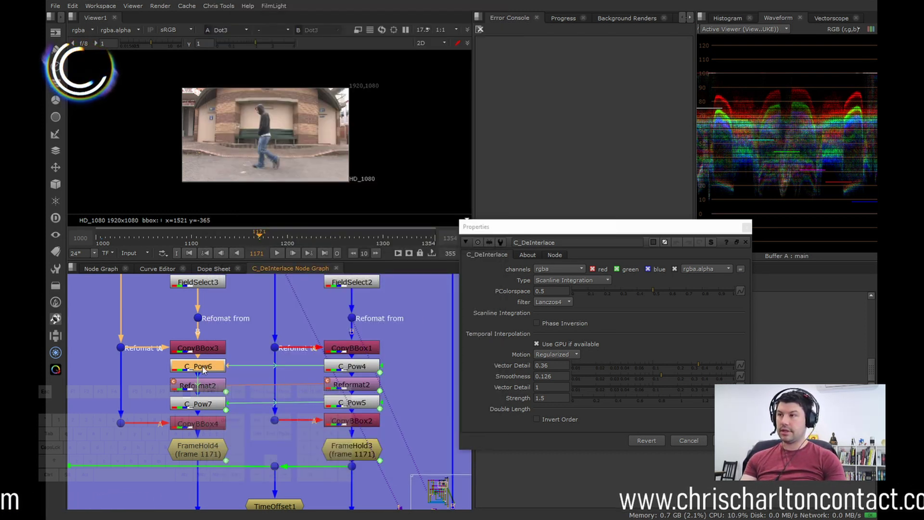
double_click(222, 367)
left_click(479, 237)
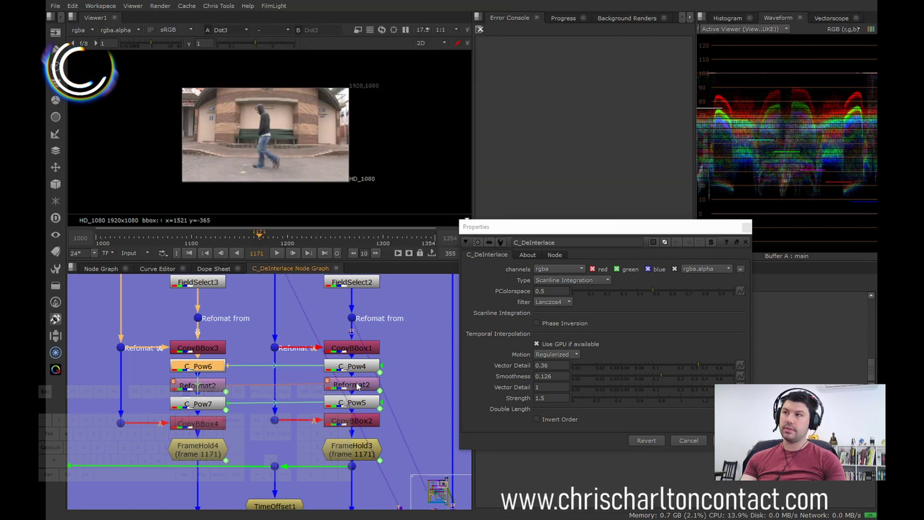
Inspect the box size, resize type and filter settings of Reformat2 beneath C_Pow4, and close its properties.
middle_click_drag(409, 371, 369, 363)
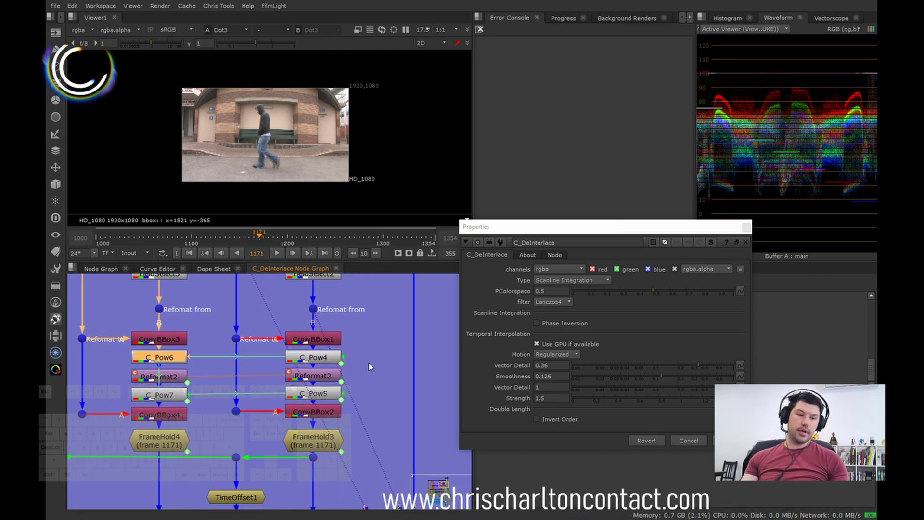
scroll(367, 382, "down", 4)
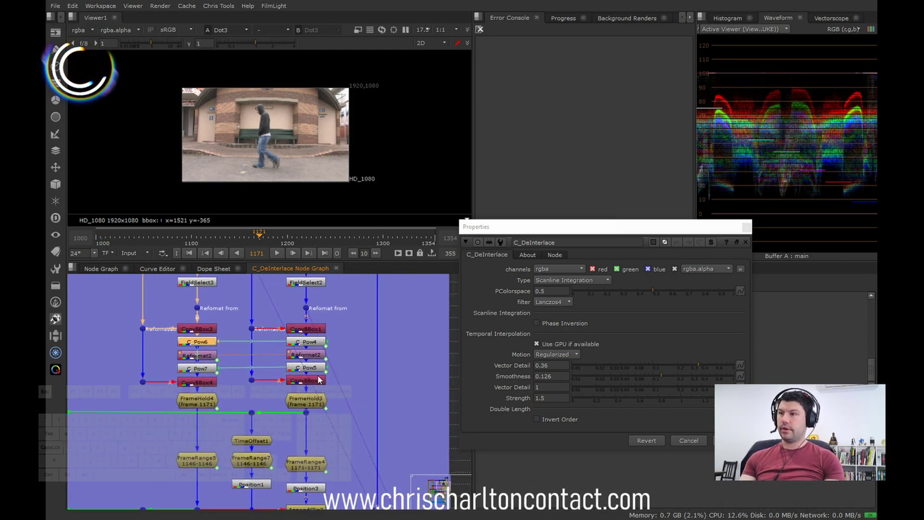
double_click(308, 357)
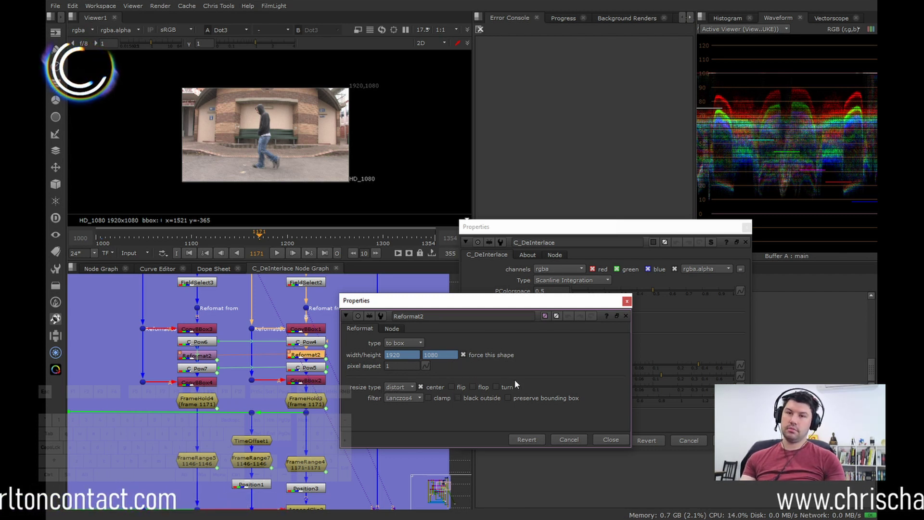
left_click(610, 438)
View the output of CopyBBox2 and the held frame from FrameHold3 below it.
middle_click_drag(343, 403, 339, 384)
left_click(299, 357)
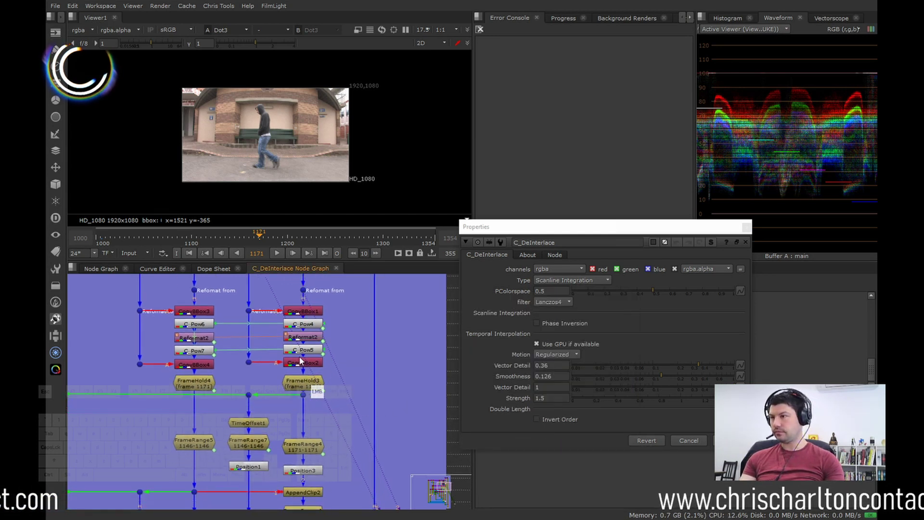
key("1")
left_click(344, 394)
scroll(344, 394, "down", 2)
scroll(276, 392, "up", 4)
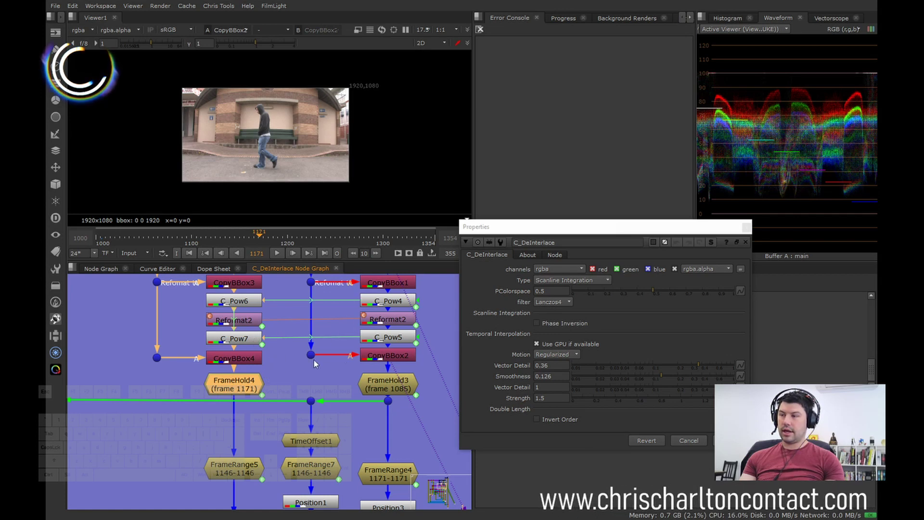
key("1")
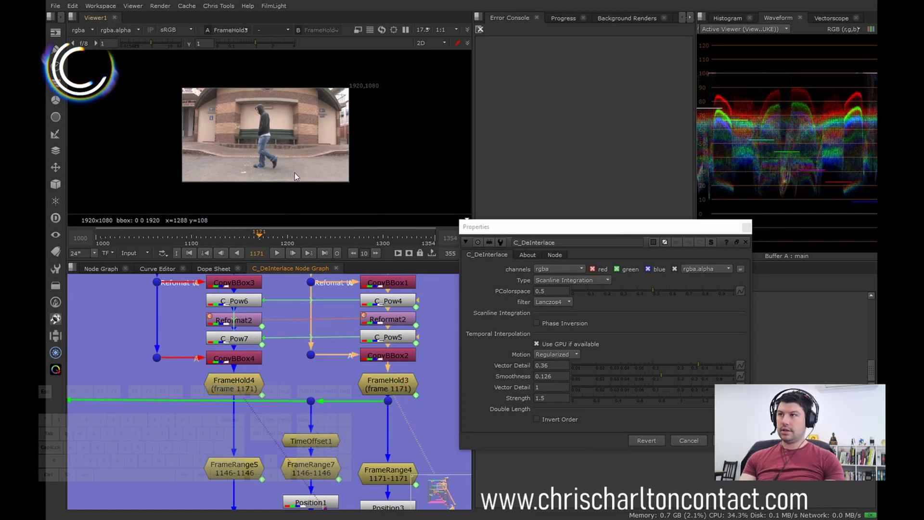
Set the C_DeInterlace filter to Impulse while viewing the held frame near the bench.
scroll(294, 151, "up", 6)
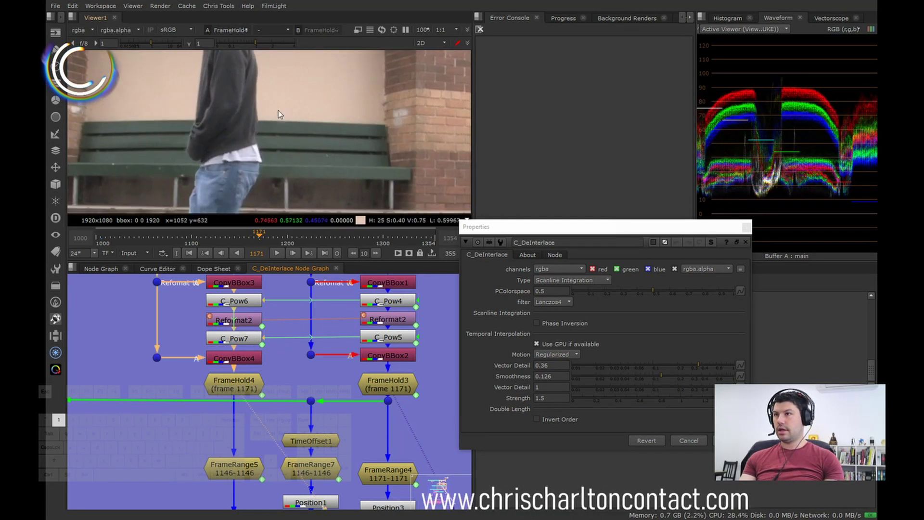
left_click(551, 301)
left_click(556, 227)
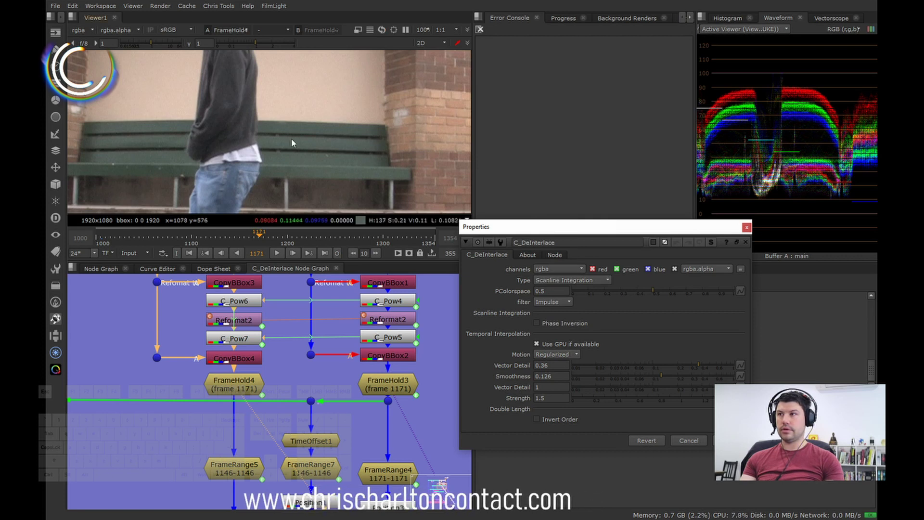
Compare the held fields from FrameHold4 and FrameHold3 in close-up around the hooded man's face and hair.
middle_click_drag(241, 89, 336, 143)
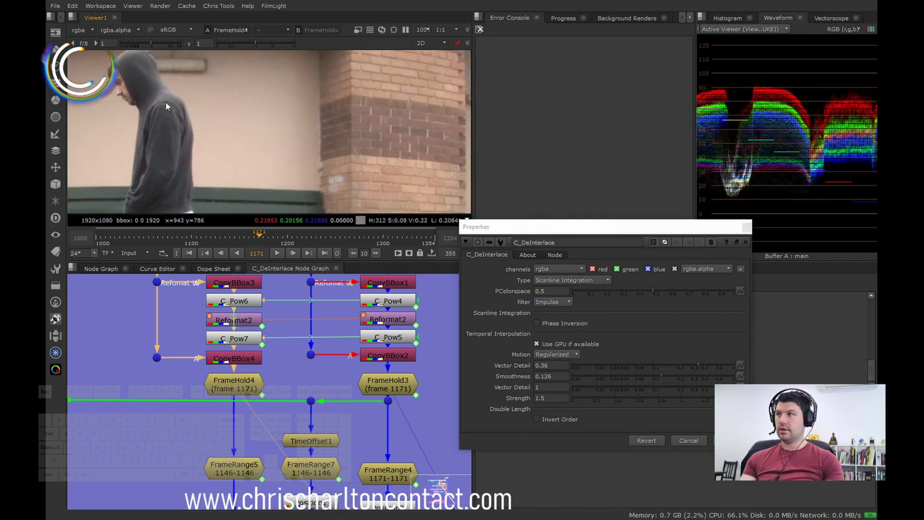
scroll(267, 109, "up", 5)
scroll(207, 114, "up", 5)
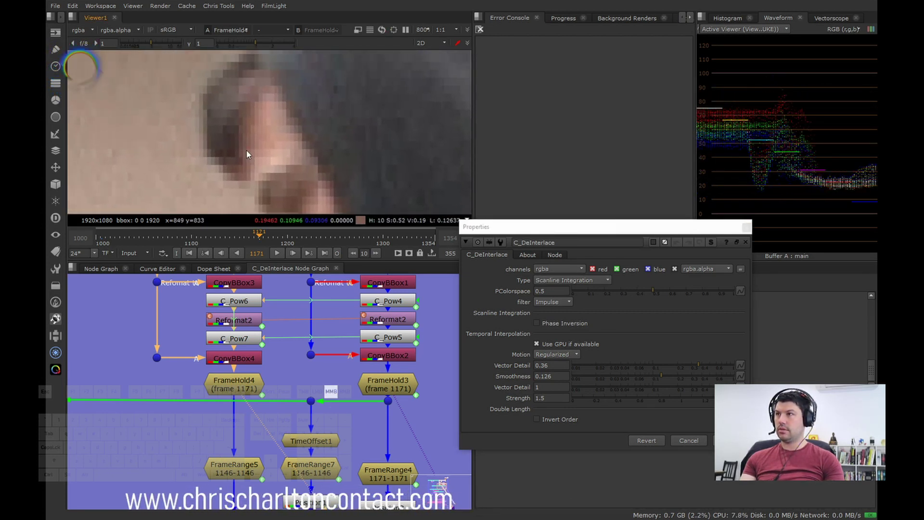
key("1")
key("2")
key("1")
key("2")
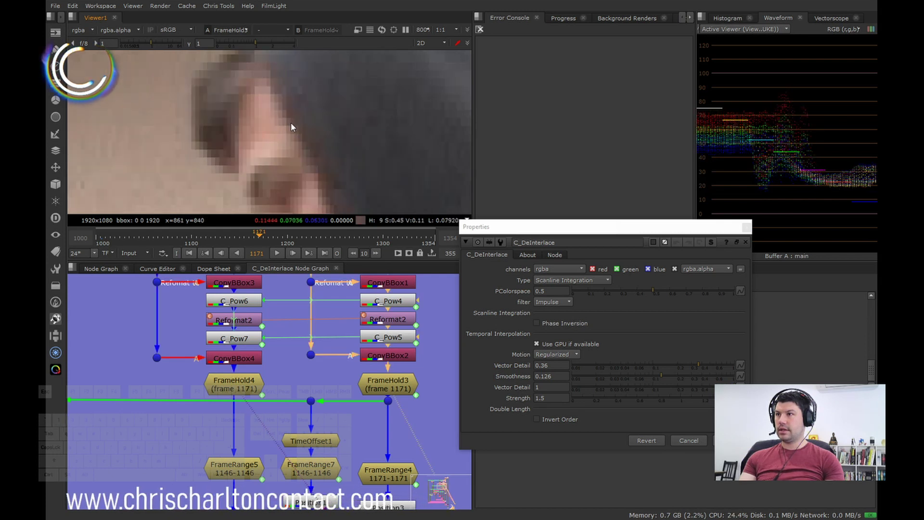
key("1")
scroll(285, 123, "up", 3)
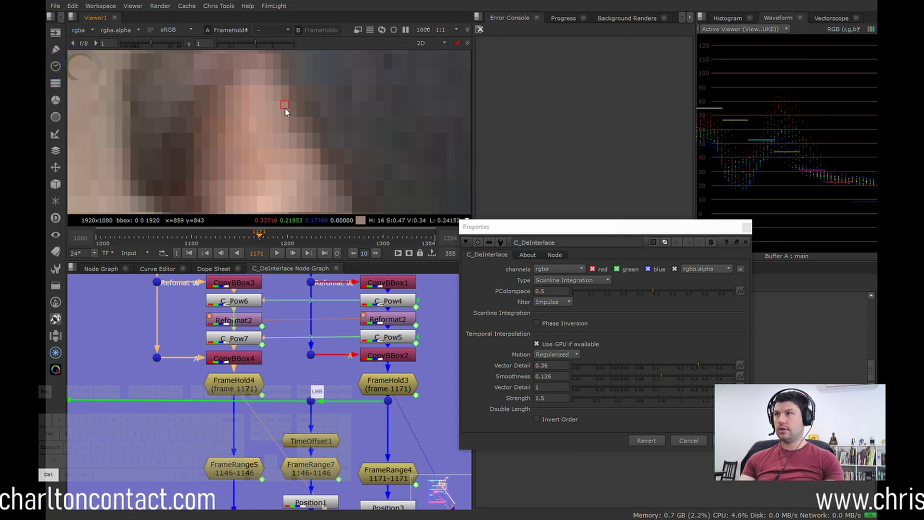
Sample a skin pixel at the edge of the man's hood and compare it between the two held fields.
left_click(268, 108, "ctrl")
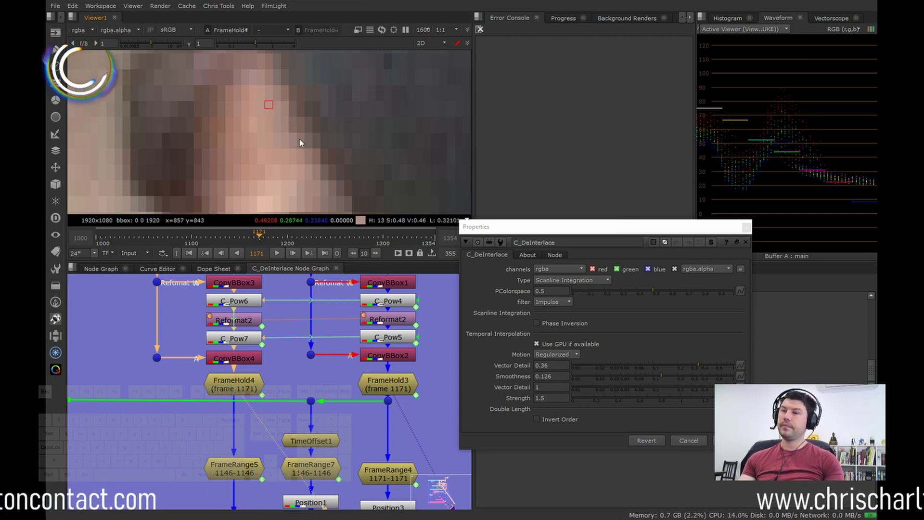
scroll(299, 142, "down", 3)
scroll(250, 129, "down", 5)
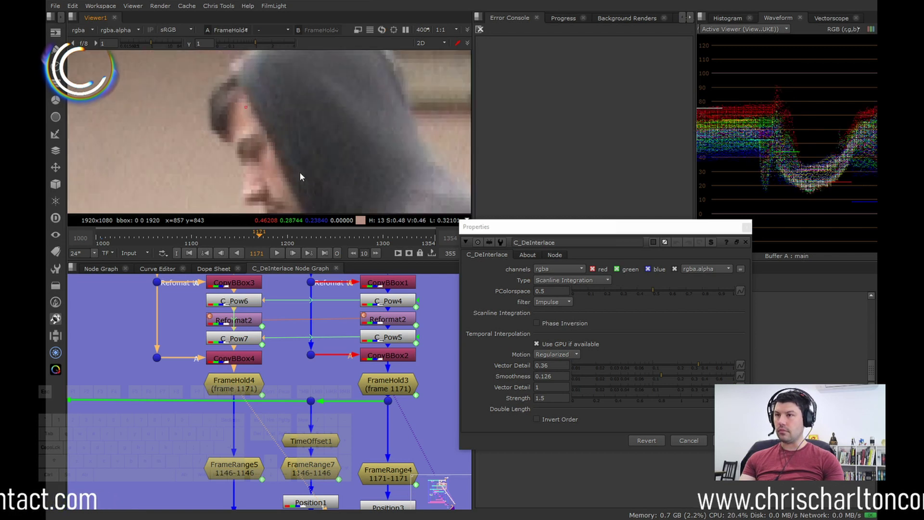
key("2")
scroll(221, 134, "up", 5)
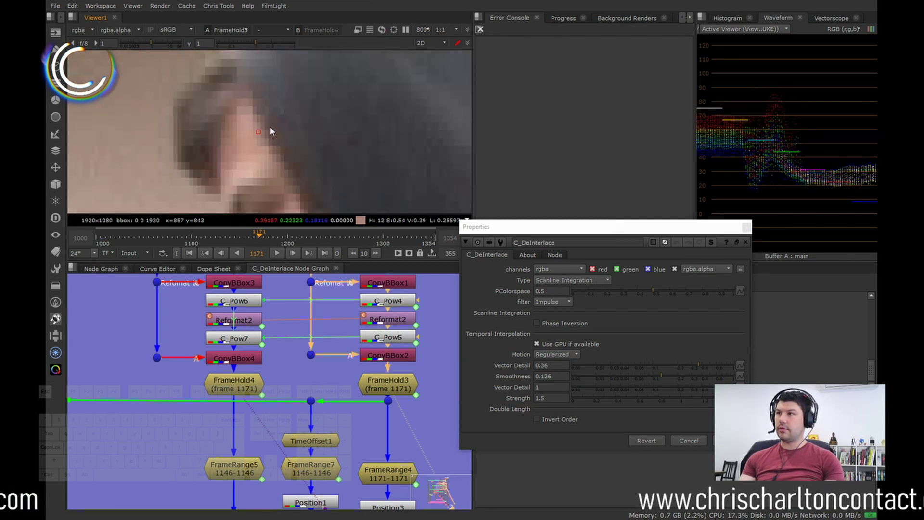
scroll(265, 131, "up", 5)
key("1")
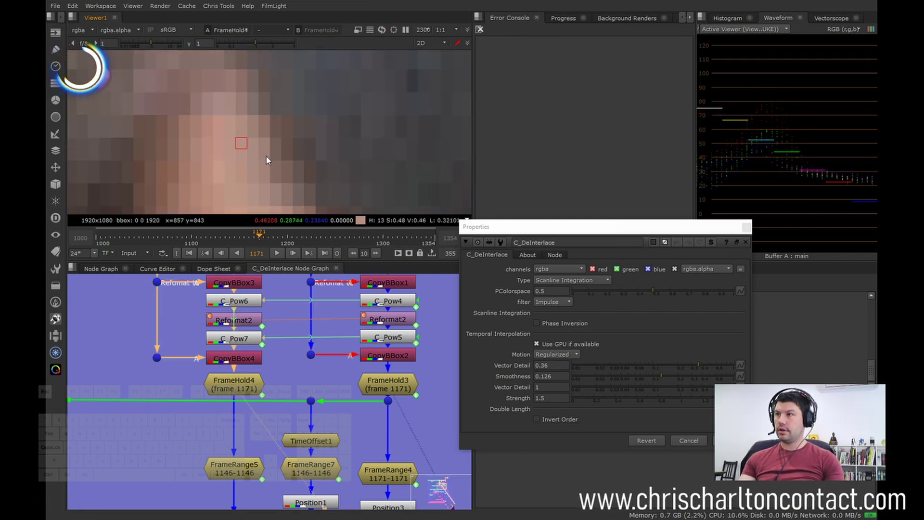
key("2")
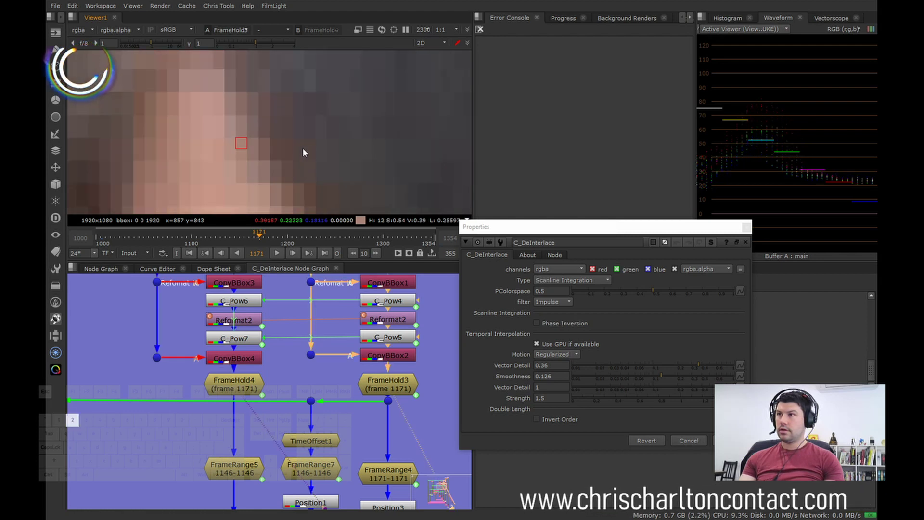
Review the two field branches of the node graph and check the gizmo's Type options, keeping Scanline Integration.
scroll(298, 144, "down", 8)
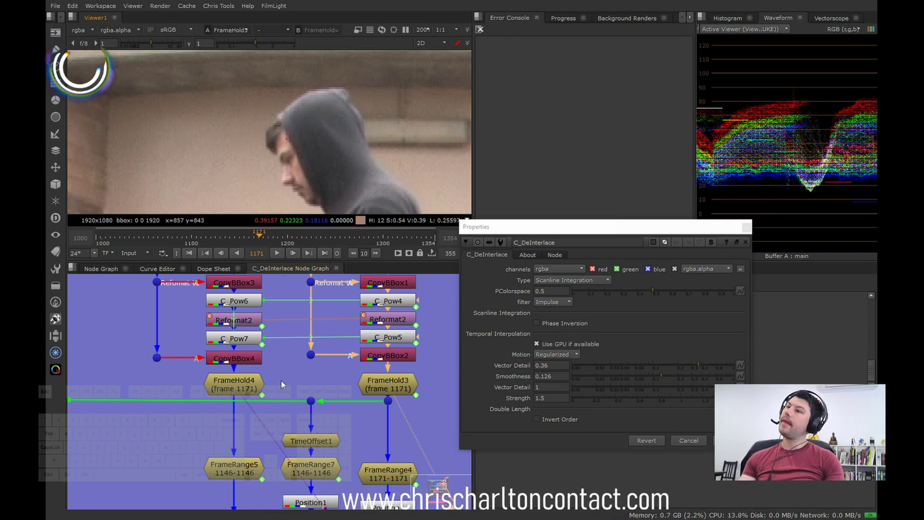
scroll(307, 397, "down", 4)
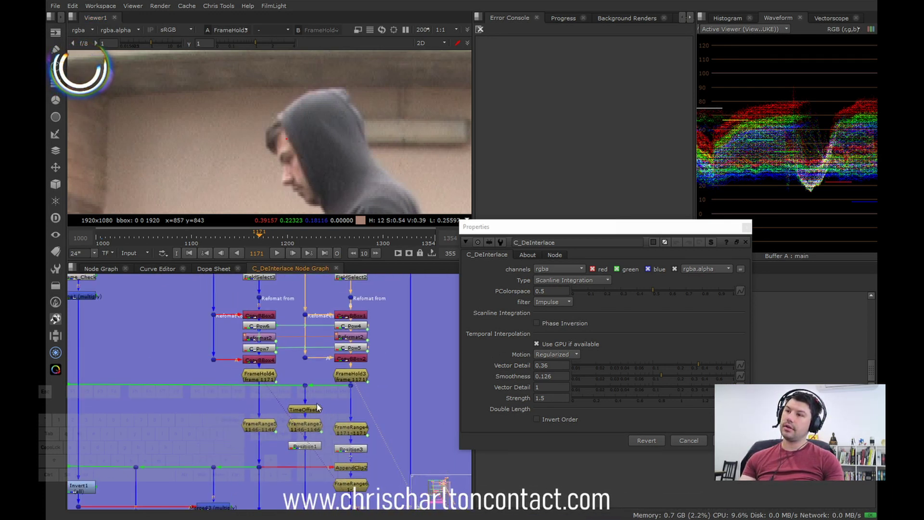
middle_click_drag(349, 392, 255, 407)
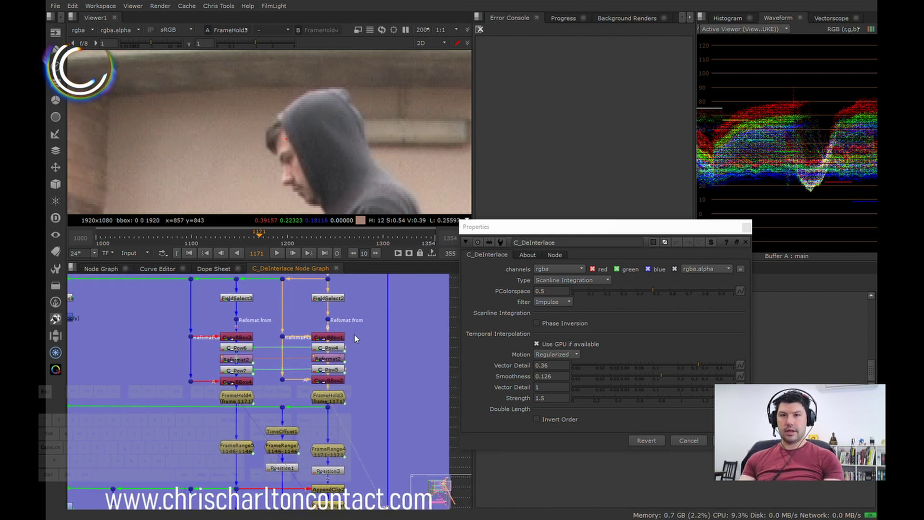
scroll(364, 350, "down", 3)
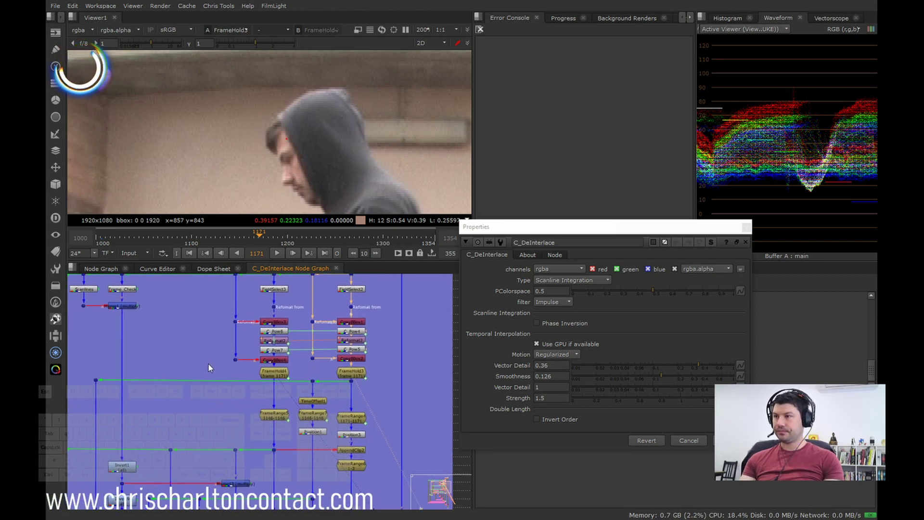
left_click(566, 281)
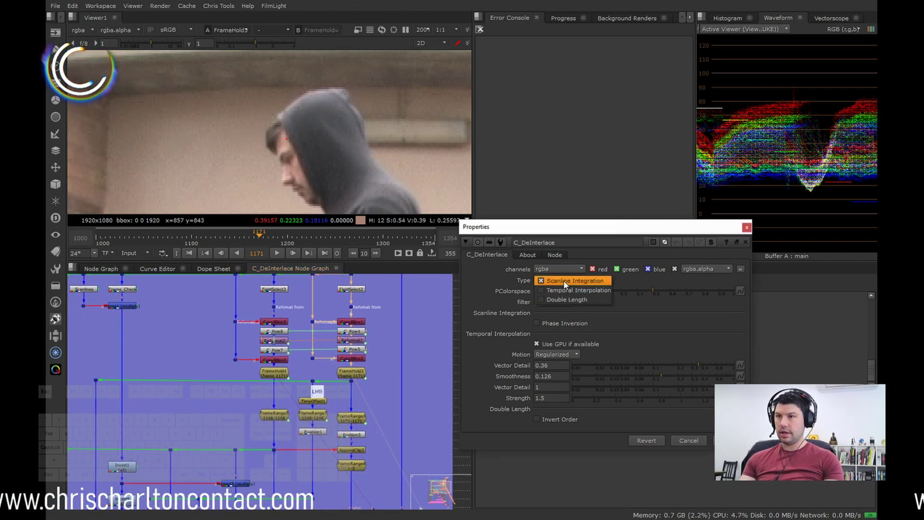
left_click(565, 284)
View the output of FrameRange5 beneath FrameHold4, inspect its frame range setting, and close its properties.
middle_click_drag(322, 389, 380, 353)
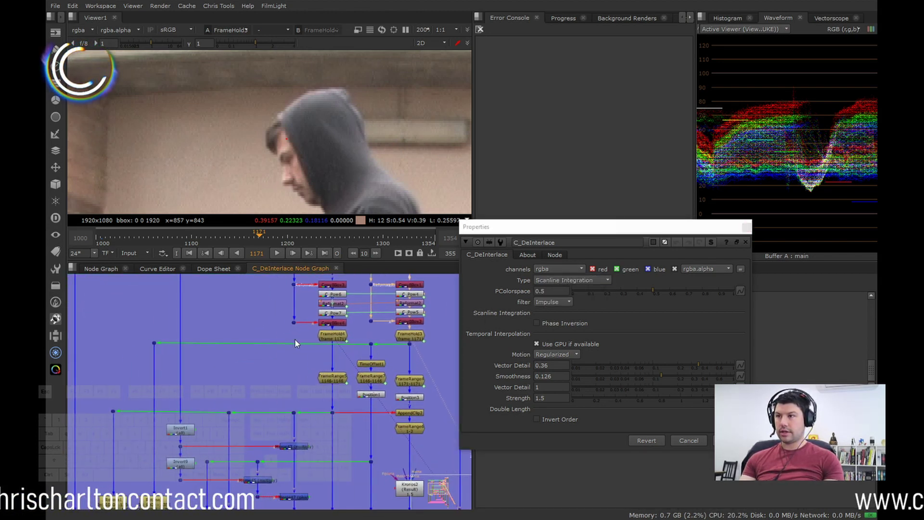
middle_click_drag(167, 358, 140, 333)
left_click_drag(145, 333, 311, 506)
scroll(323, 333, "up", 3)
middle_click_drag(343, 341, 342, 391)
left_click(321, 358)
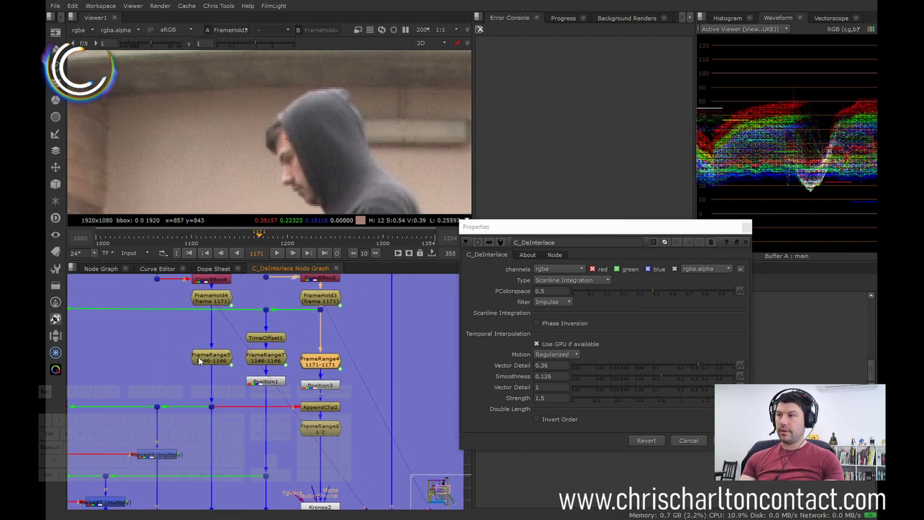
key("1")
left_click(335, 316)
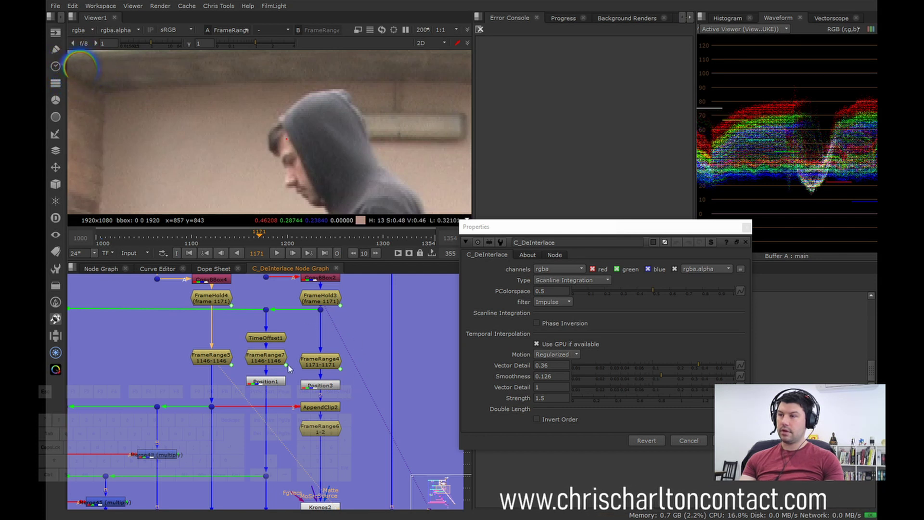
double_click(224, 360)
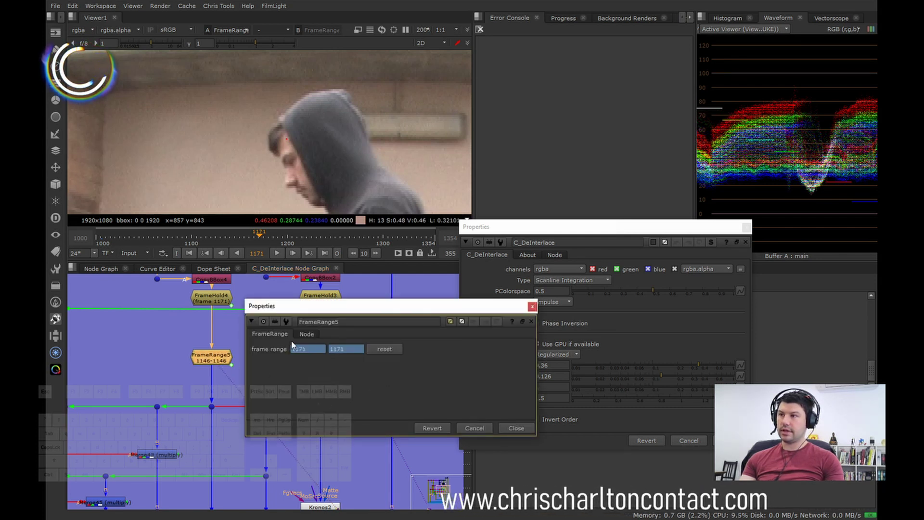
left_click(527, 428)
Align FrameRange4 and Position3 level with the neighbouring FrameRange7 and Position1 nodes, and view Position3's output.
left_click(326, 360)
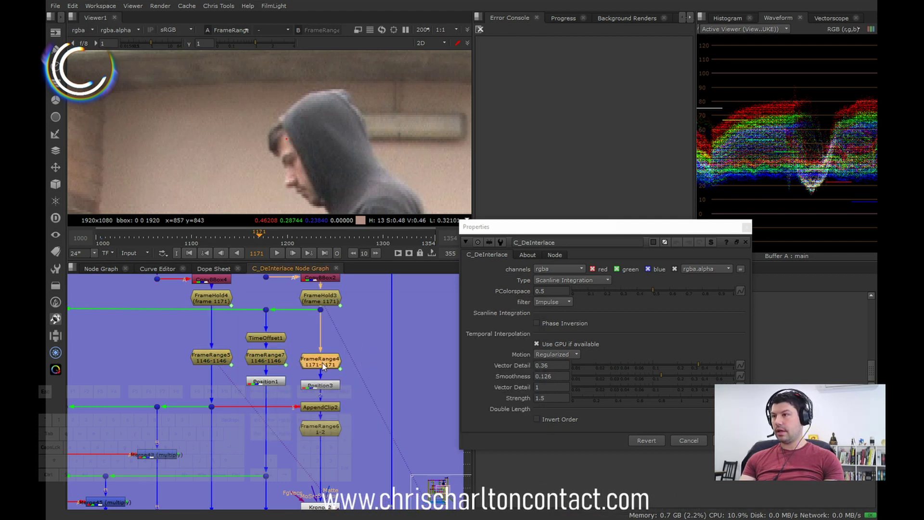
left_click_drag(323, 365, 324, 361)
left_click(330, 382)
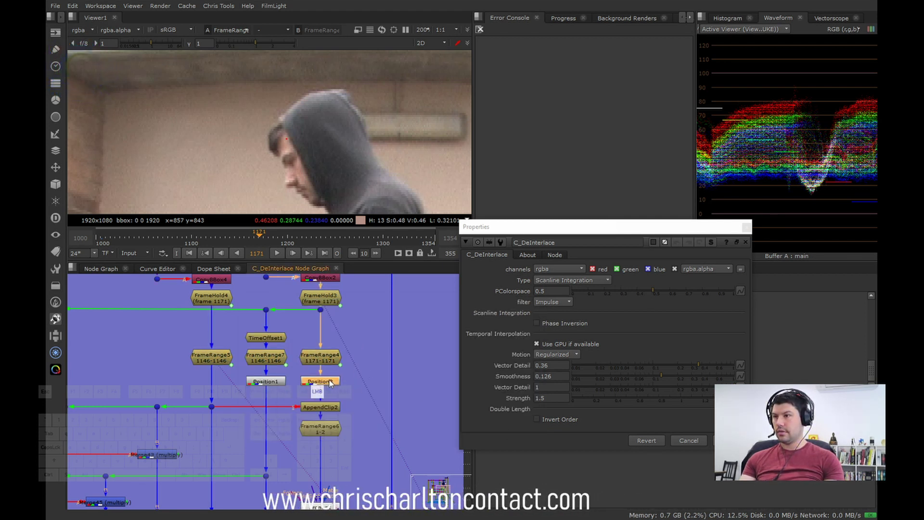
left_click(325, 362)
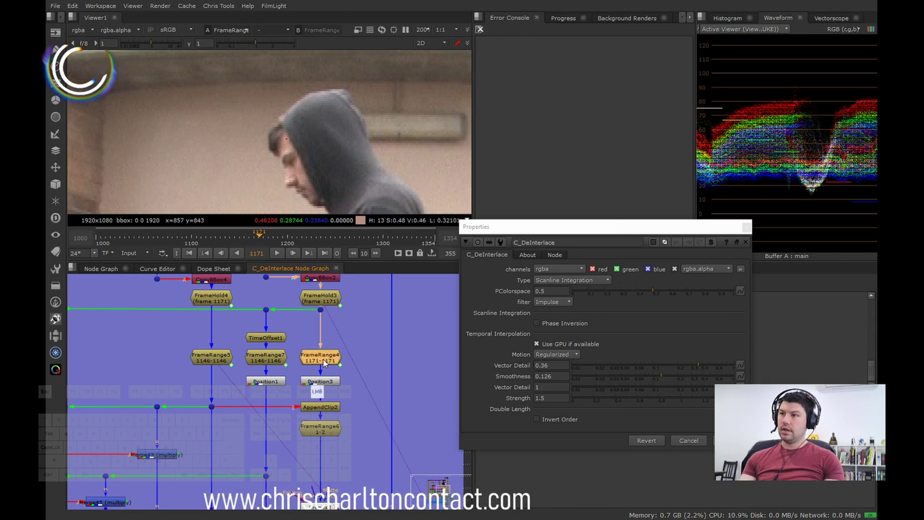
left_click(332, 382)
key("1")
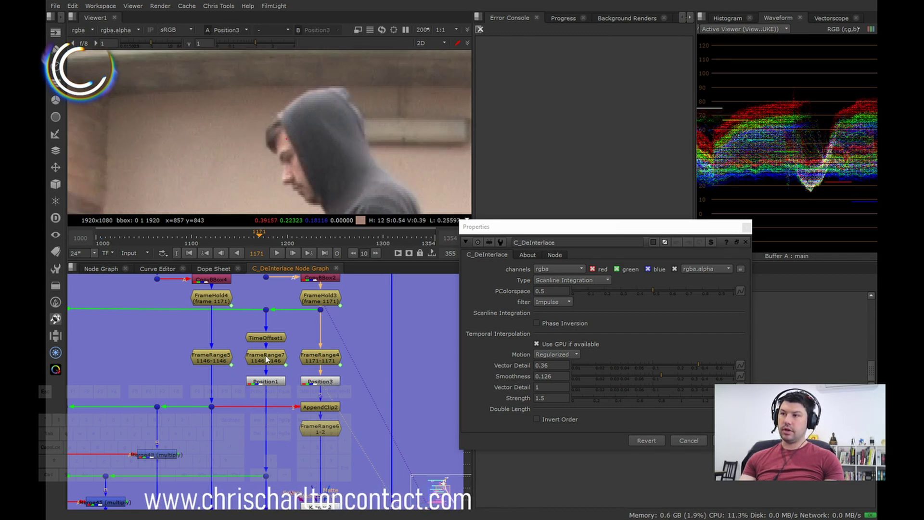
View the outputs of the dot above TimeOffset1 and of FrameRange5, and move TimeOffset1 slightly up towards the dot.
left_click(222, 357)
scroll(237, 356, "down", 3)
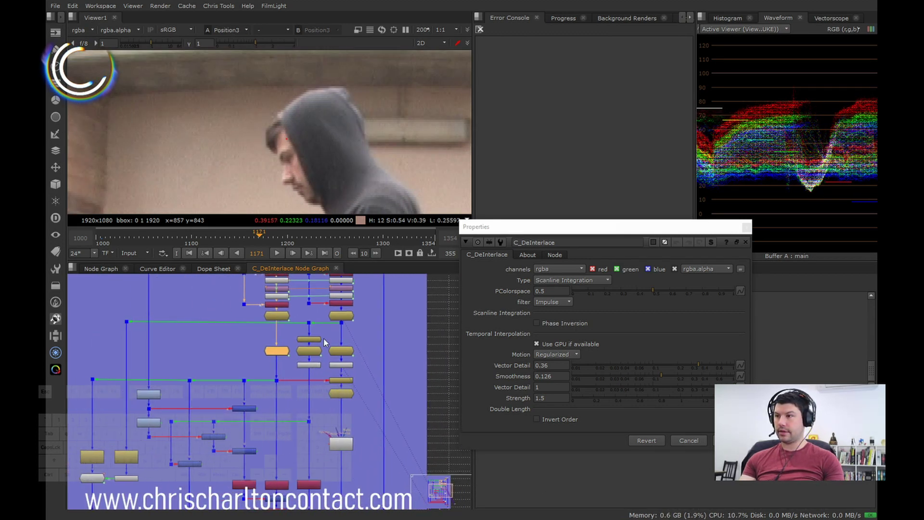
scroll(298, 331, "up", 4)
scroll(298, 331, "up", 2)
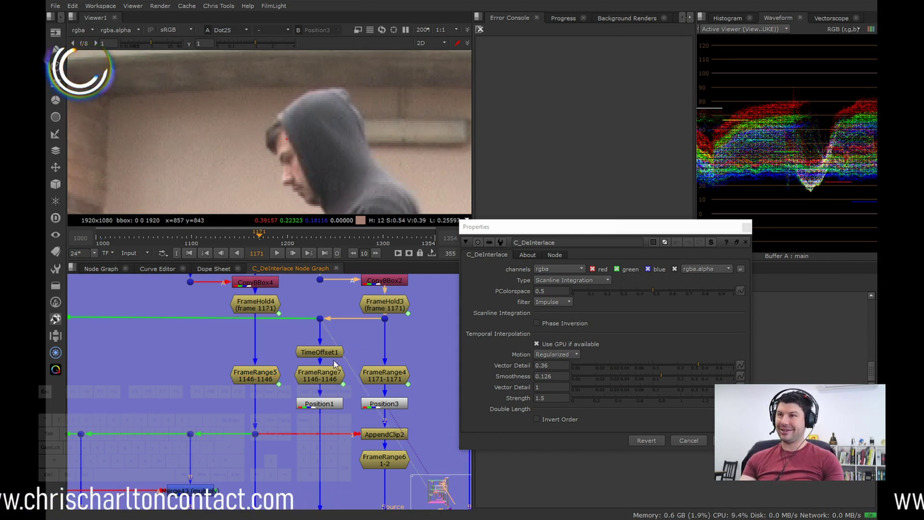
key("1")
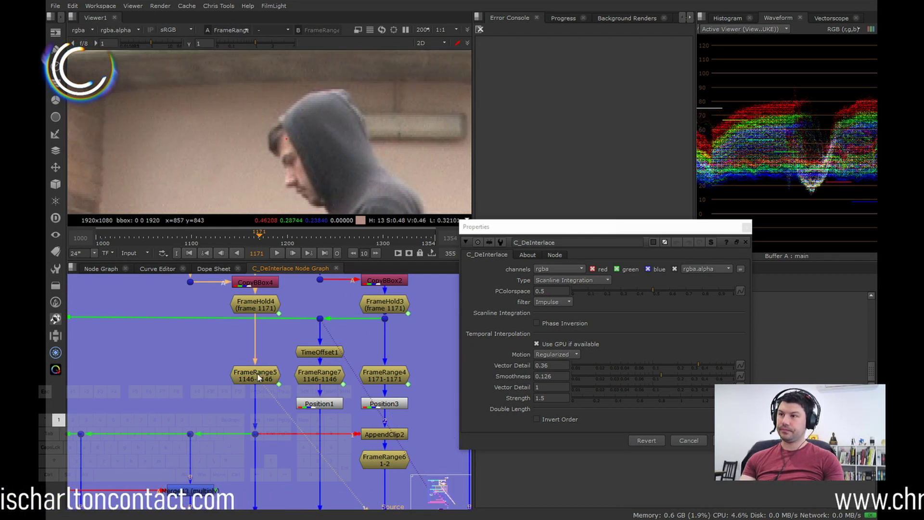
left_click_drag(323, 351, 324, 355)
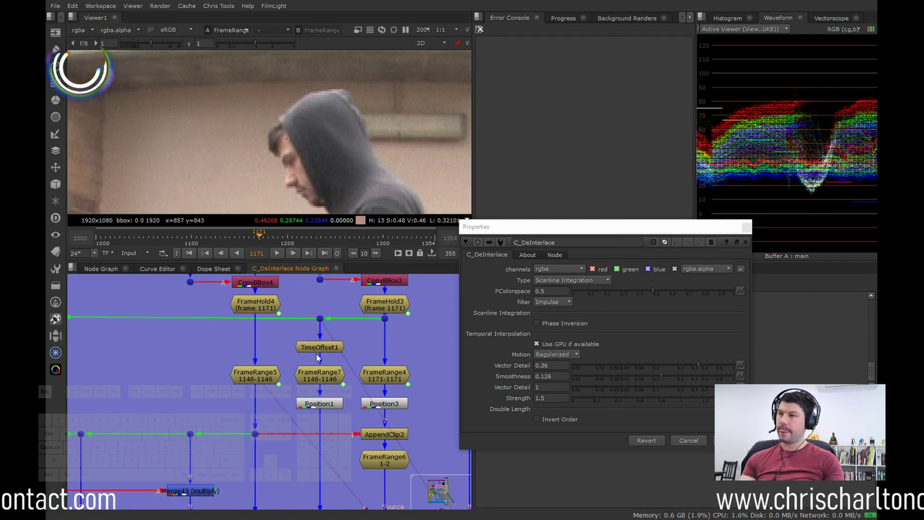
Compare TimeOffset1's output with FrameRange5's around the man's hood and jeans, and select FrameRange7 for viewing.
key("2")
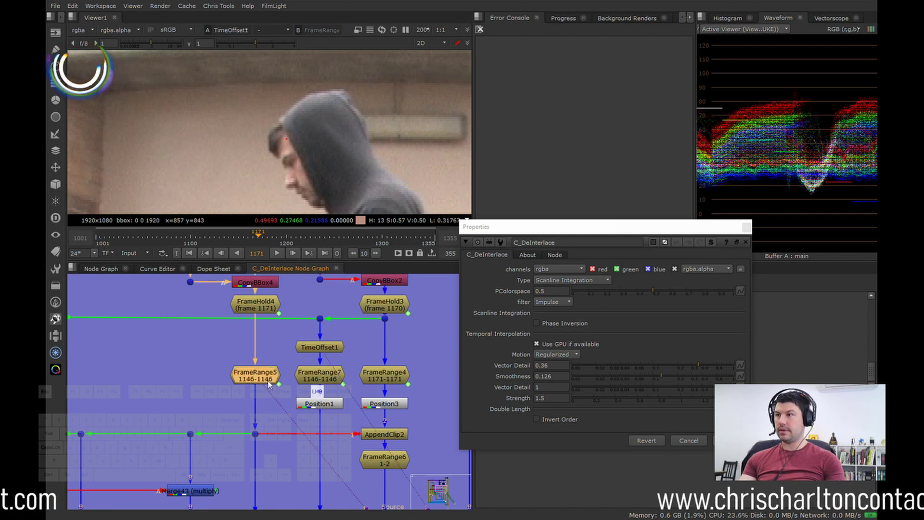
key("1")
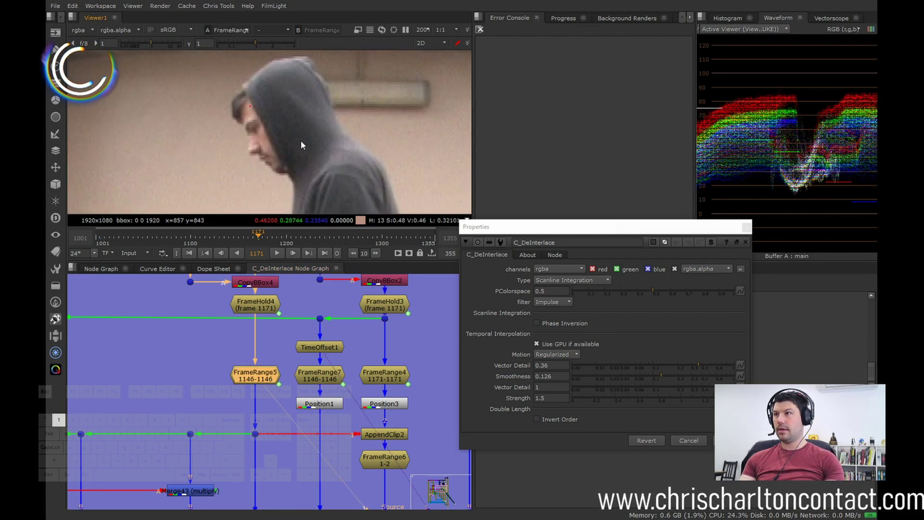
key("2")
key("1")
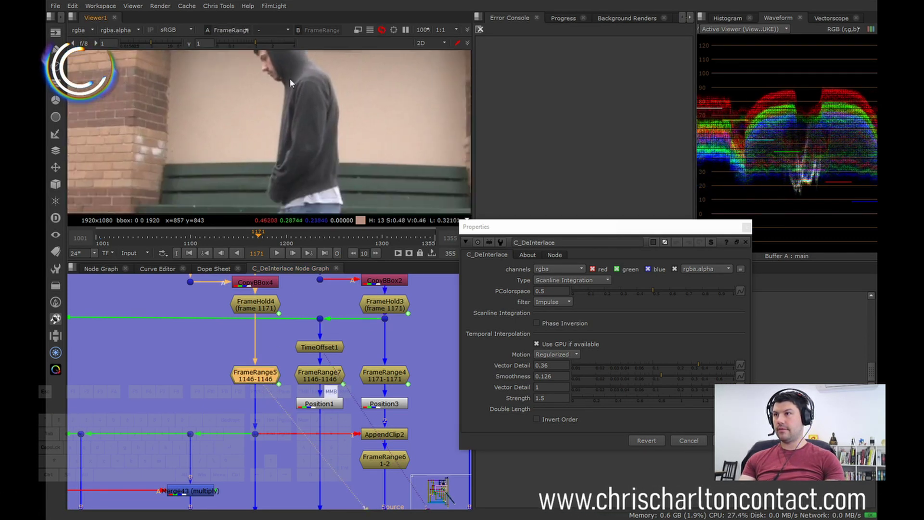
key("2")
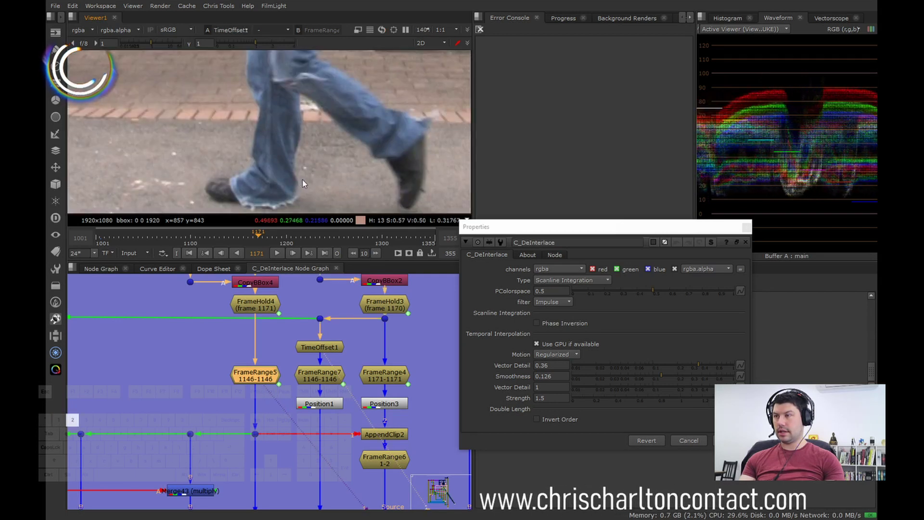
scroll(266, 195, "up", 6)
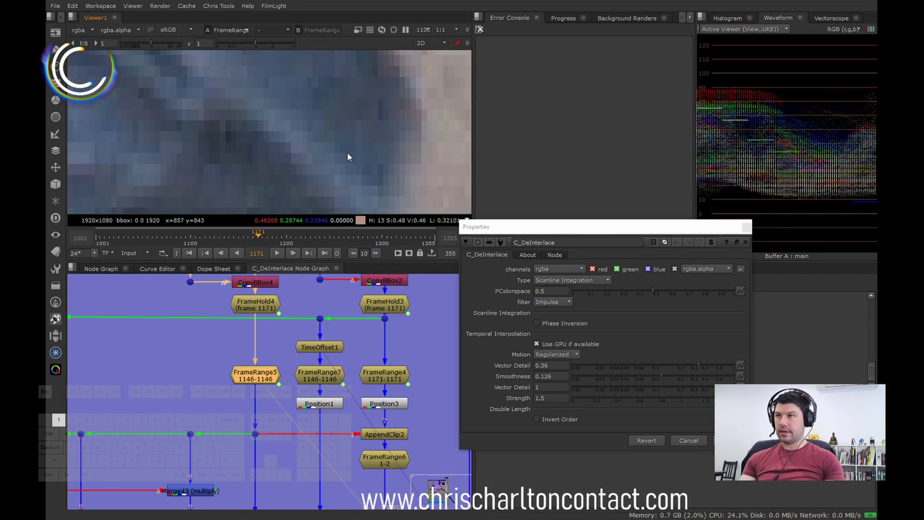
key("1")
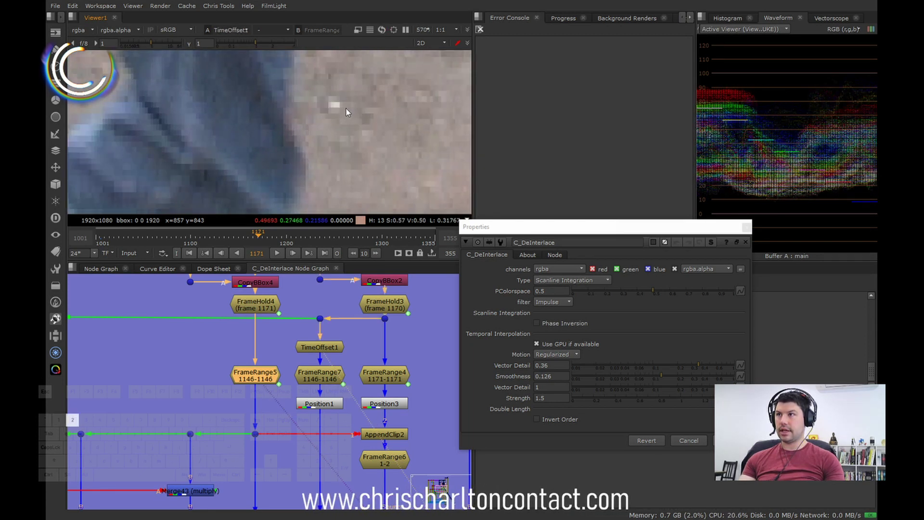
left_click(319, 346)
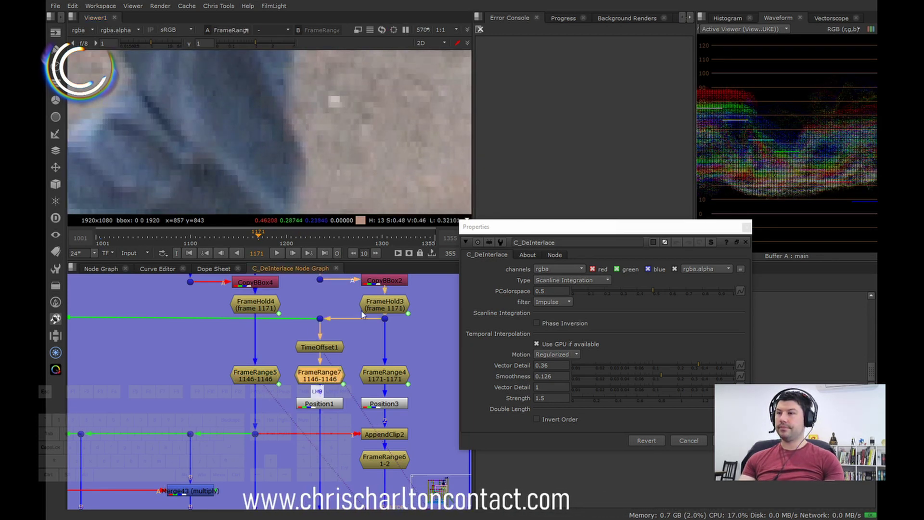
Compare the outputs of TimeOffset1 and FrameRange7 around the man's shoe and jeans hem.
key("1")
scroll(313, 134, "down", 5)
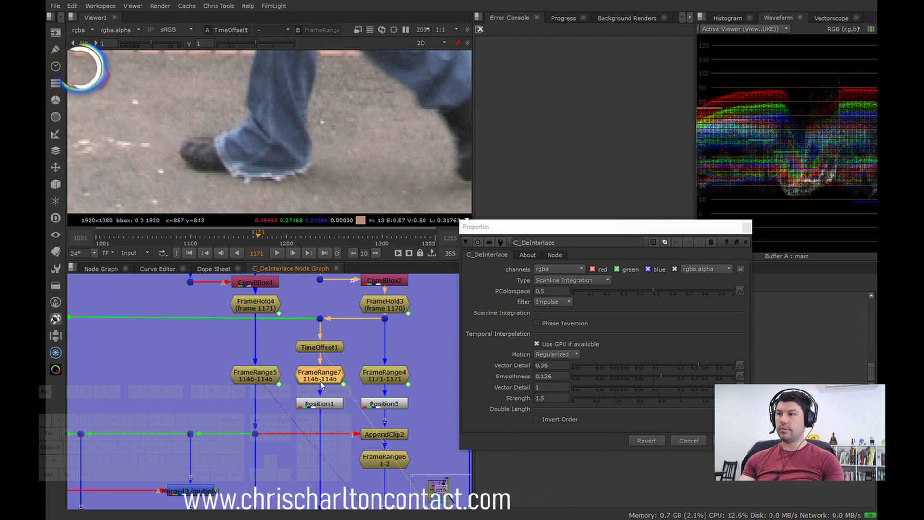
key("2")
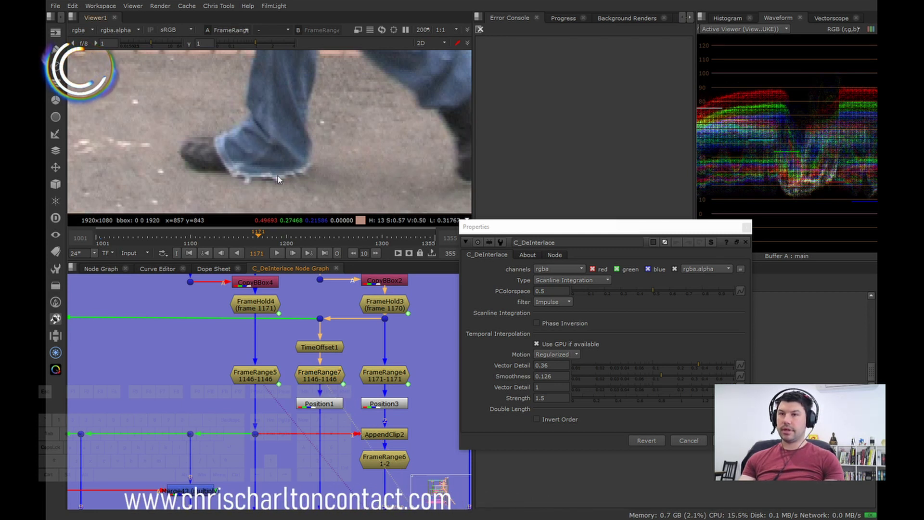
Inspect Position1's translate values, close its properties, and view its output.
double_click(322, 407)
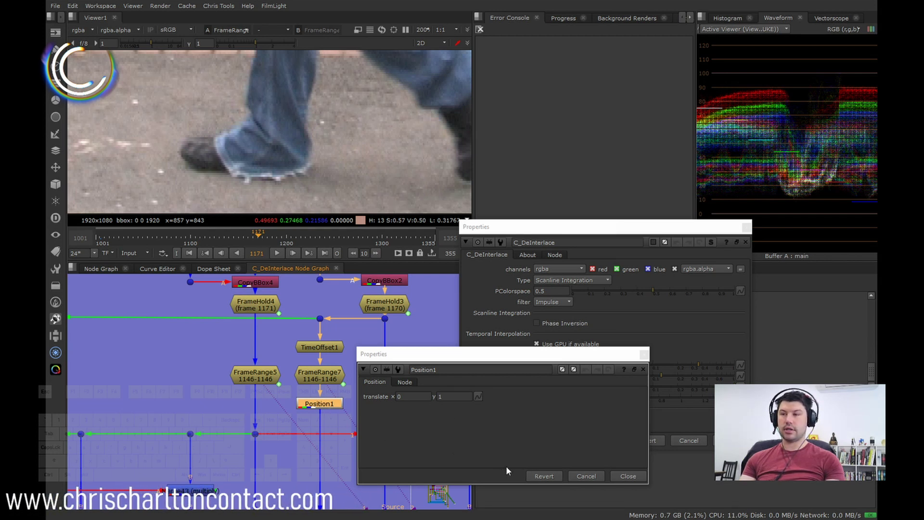
left_click(626, 476)
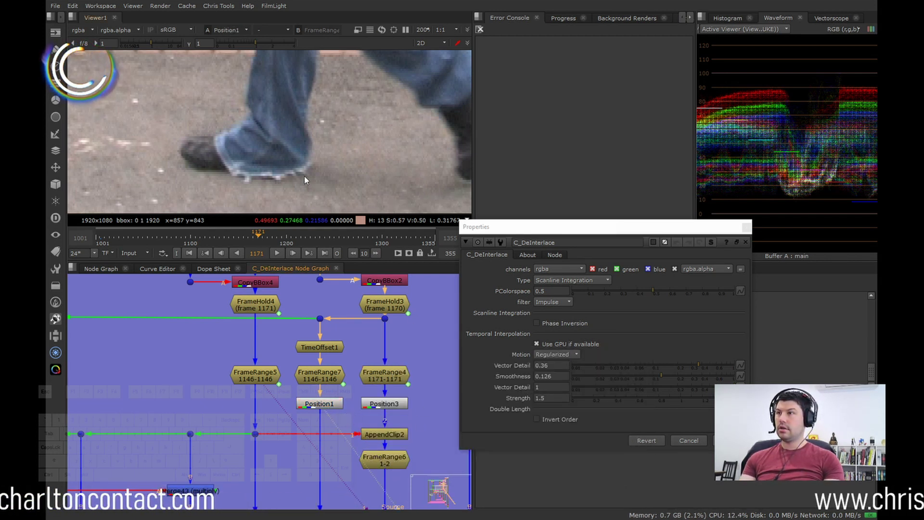
key("2")
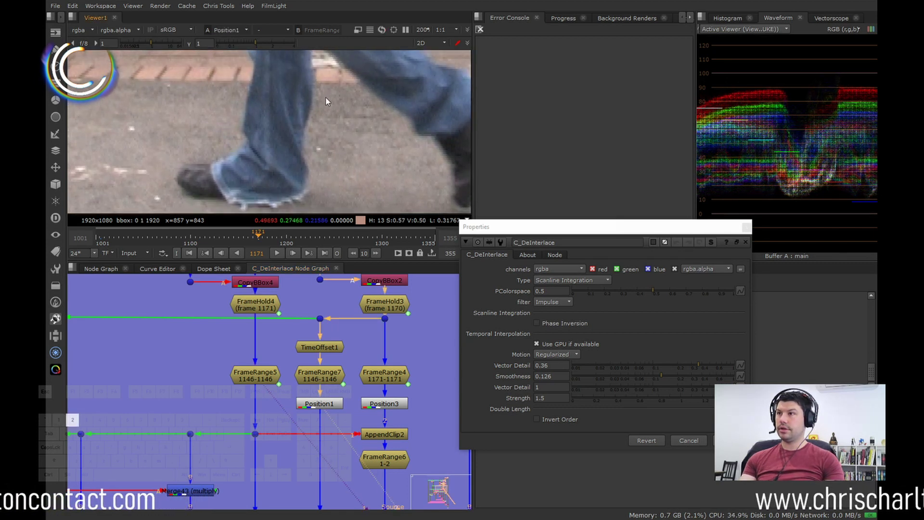
Compare Position1's output with FrameRange5's, and examine Position1's result along the lower and upper edges of the image.
scroll(318, 129, "up", 5)
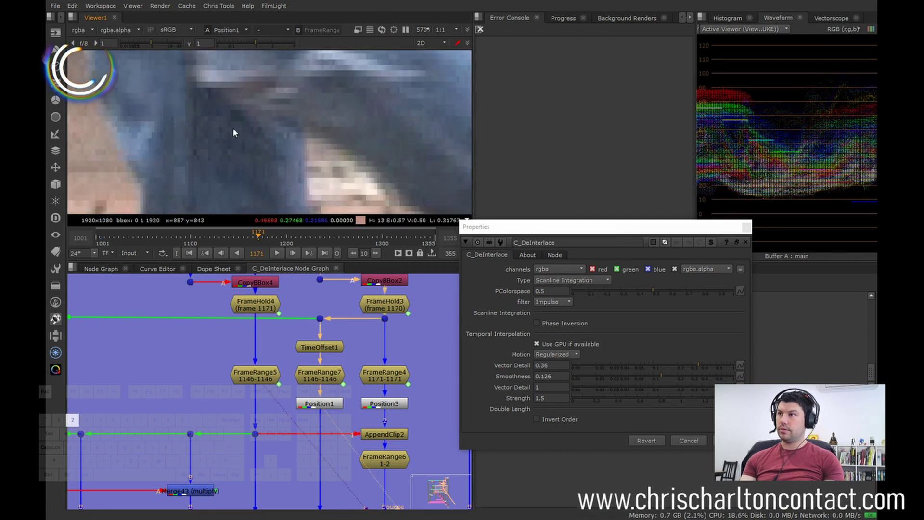
key("1")
scroll(229, 128, "down", 5)
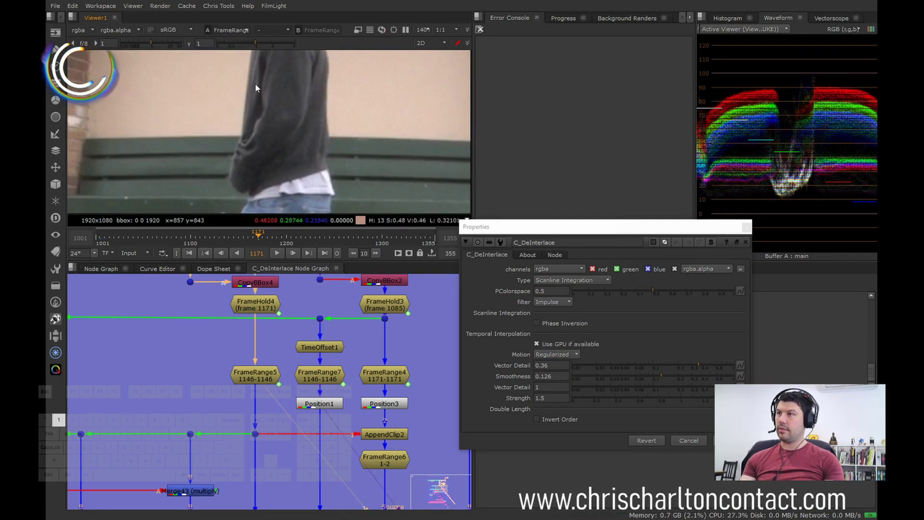
key("2")
middle_click_drag(255, 113, 244, 97)
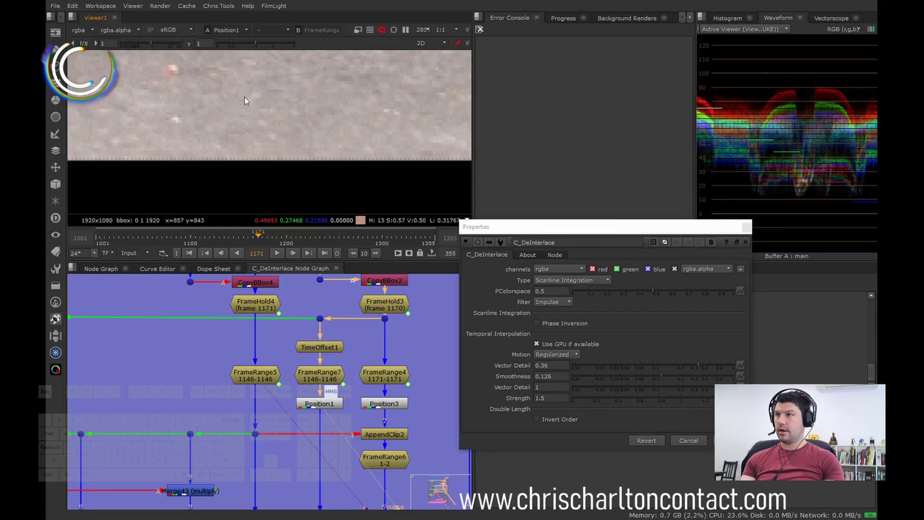
scroll(314, 164, "up", 5)
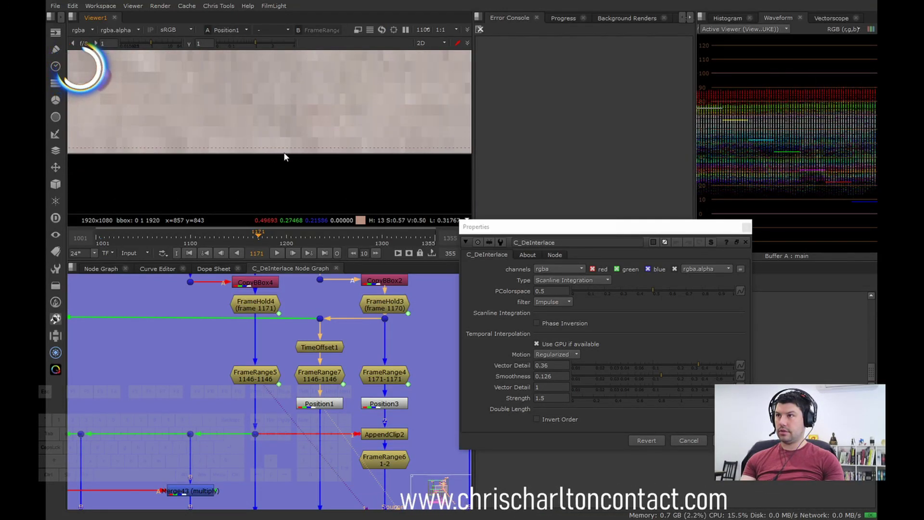
middle_click_drag(285, 156, 350, 155)
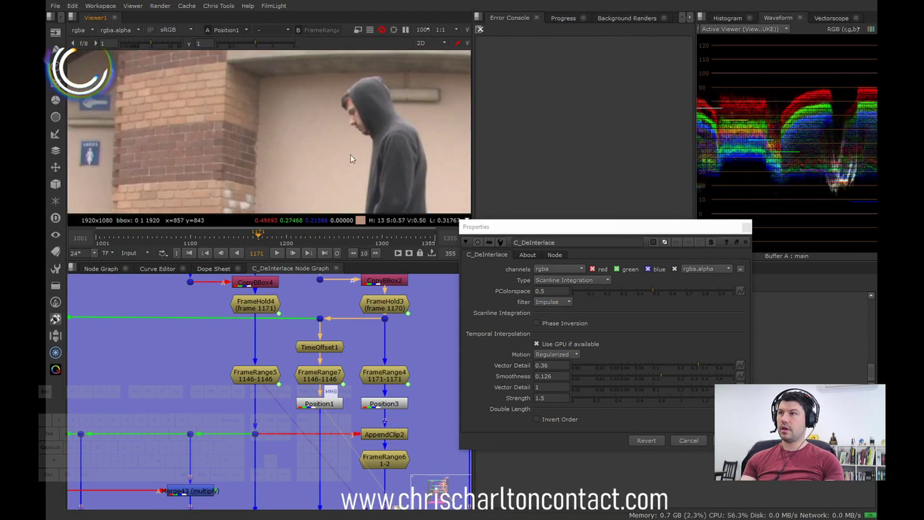
scroll(316, 141, "up", 10)
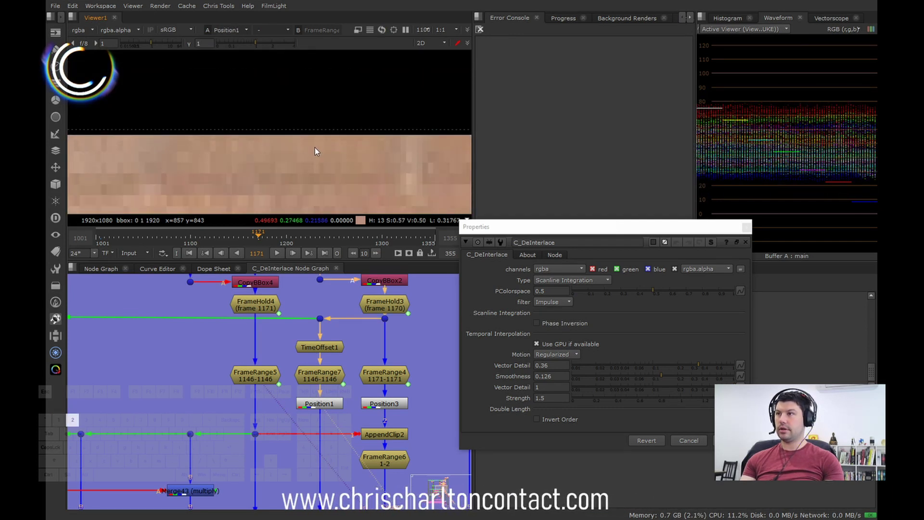
Find the Scanlines node feeding Merge1, open its expression properties, and view its output.
scroll(315, 147, "down", 8)
scroll(303, 385, "down", 2)
middle_click_drag(279, 402, 328, 385)
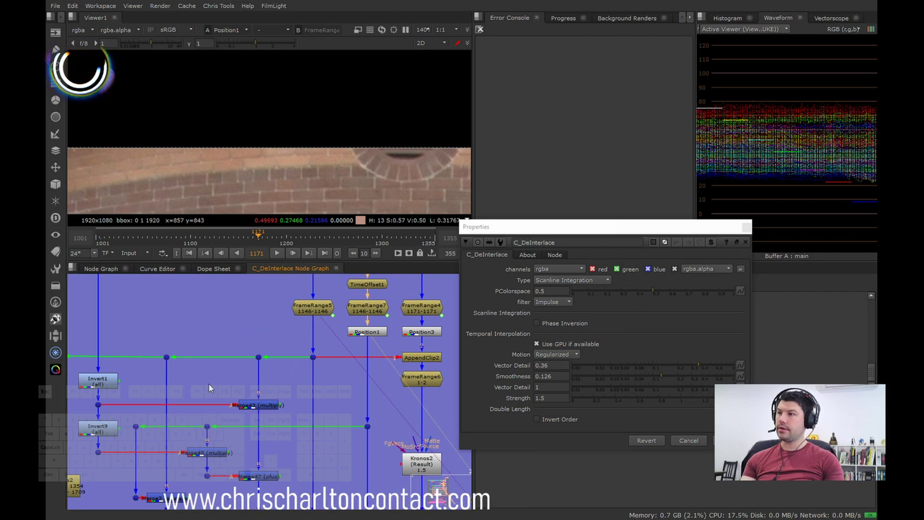
middle_click_drag(209, 385, 360, 376)
scroll(295, 356, "down", 2)
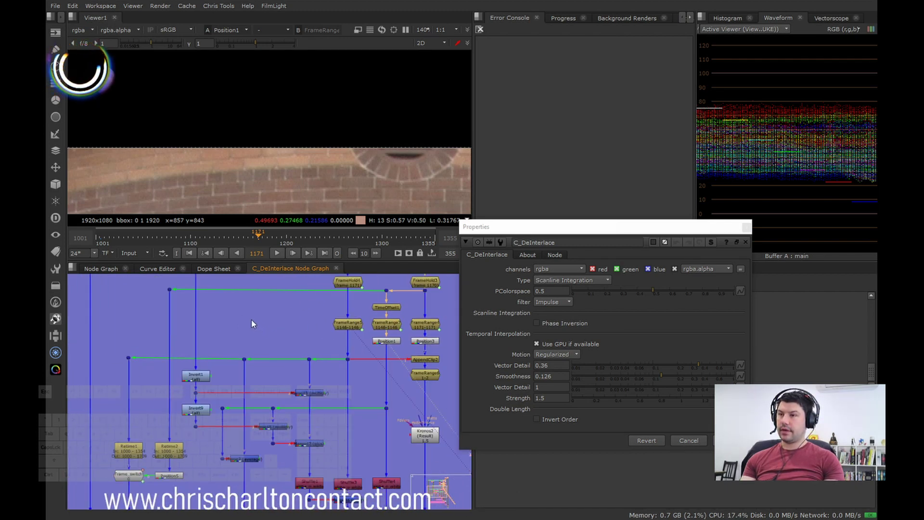
scroll(248, 333, "up", 6)
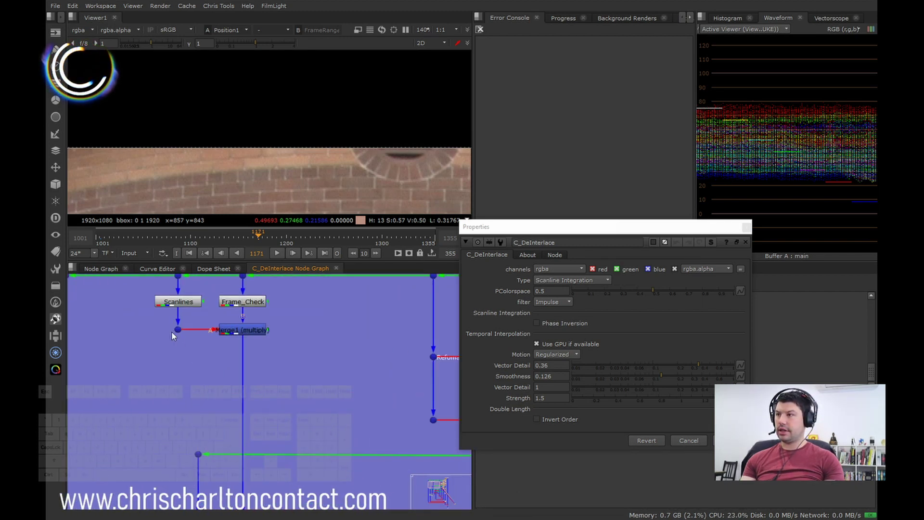
left_click(178, 301)
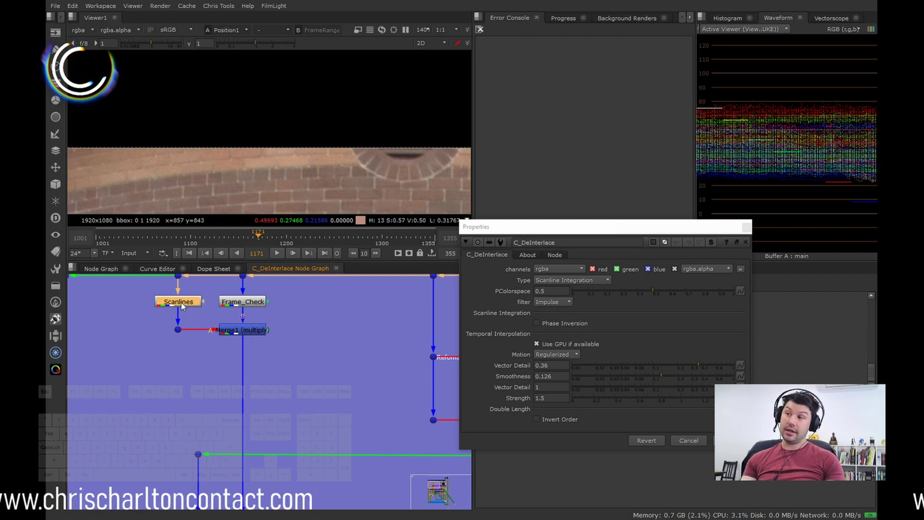
key("Return")
key("1")
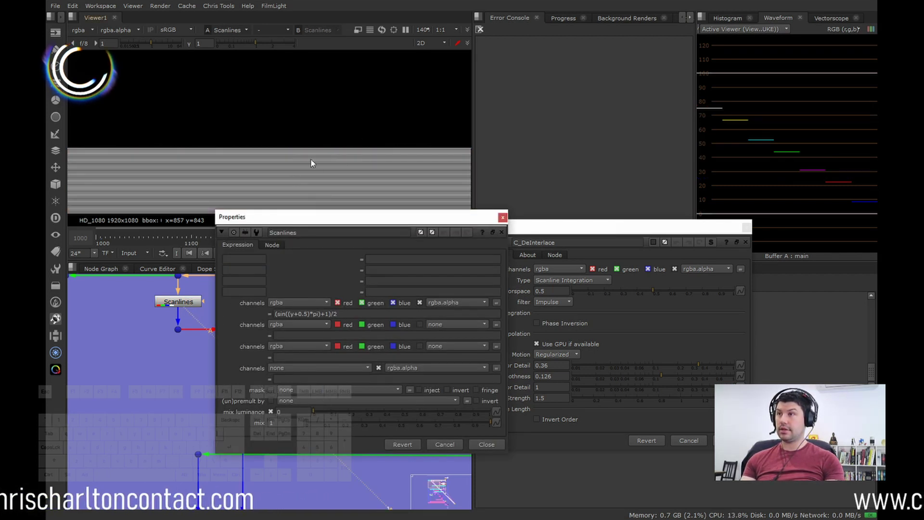
Examine the Scanlines line pattern up close at the image's upper edge, and move its properties window aside.
scroll(251, 136, "up", 5)
scroll(219, 130, "down", 2)
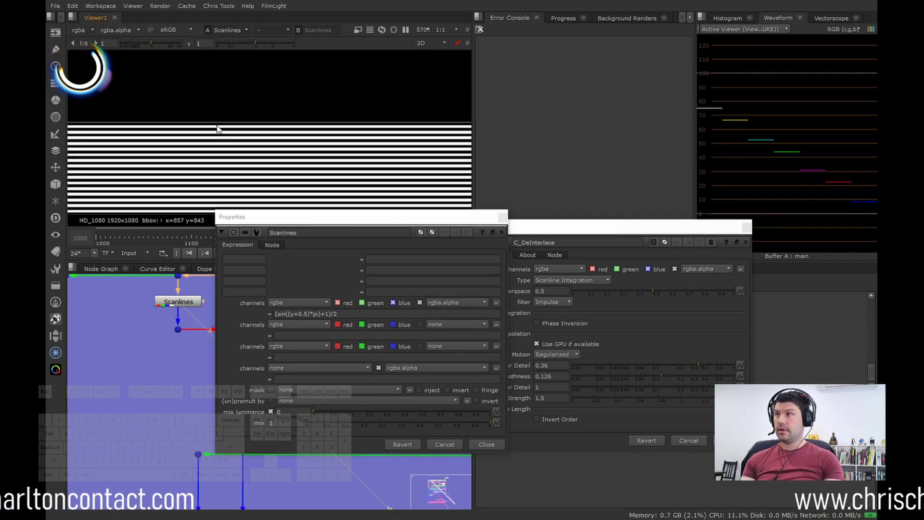
scroll(154, 133, "up", 1)
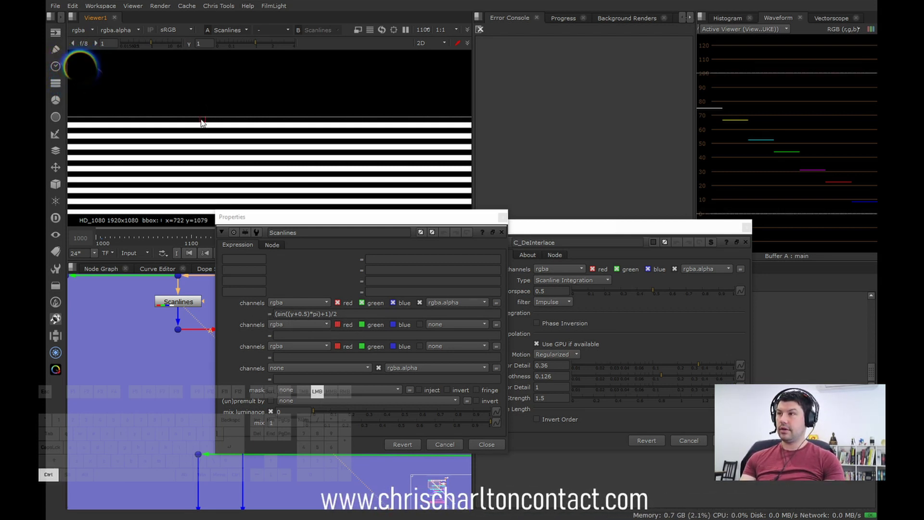
left_click_drag(293, 217, 501, 201)
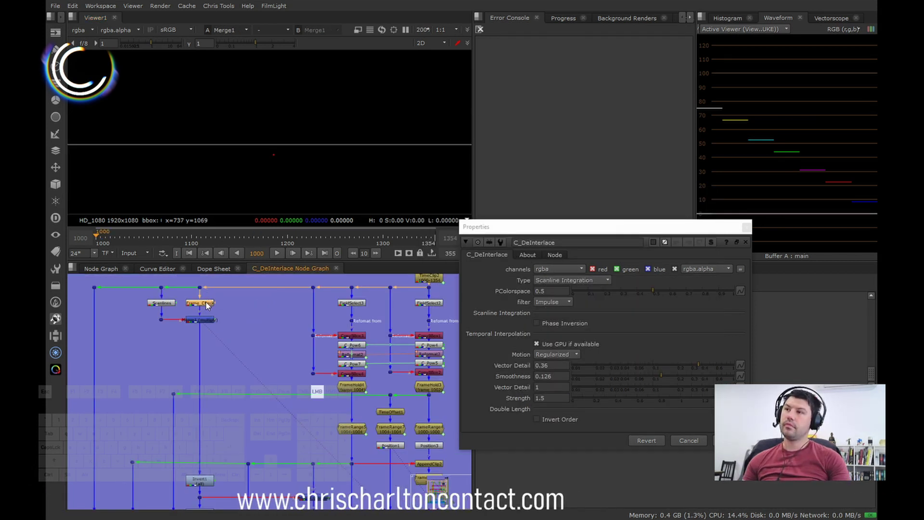
Inspect Frame_Check's expression, close its properties, and go to frame 1001.
double_click(206, 304)
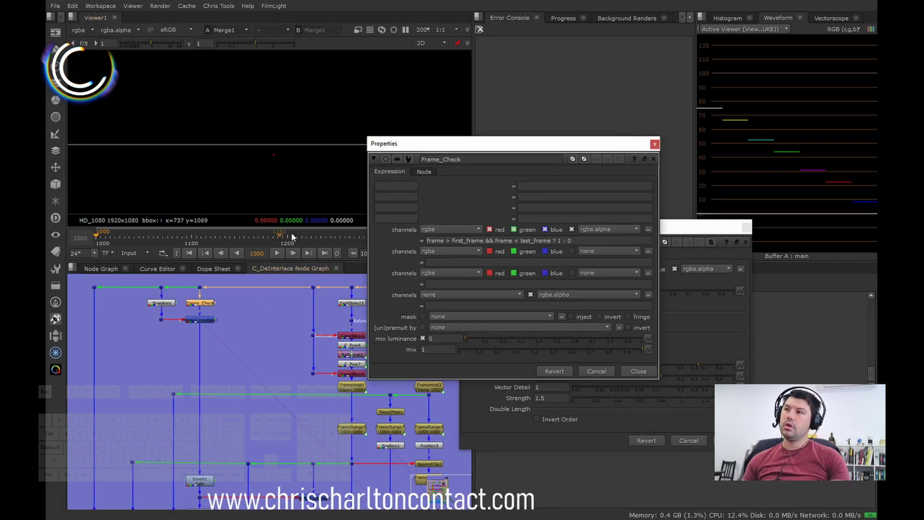
left_click(654, 143)
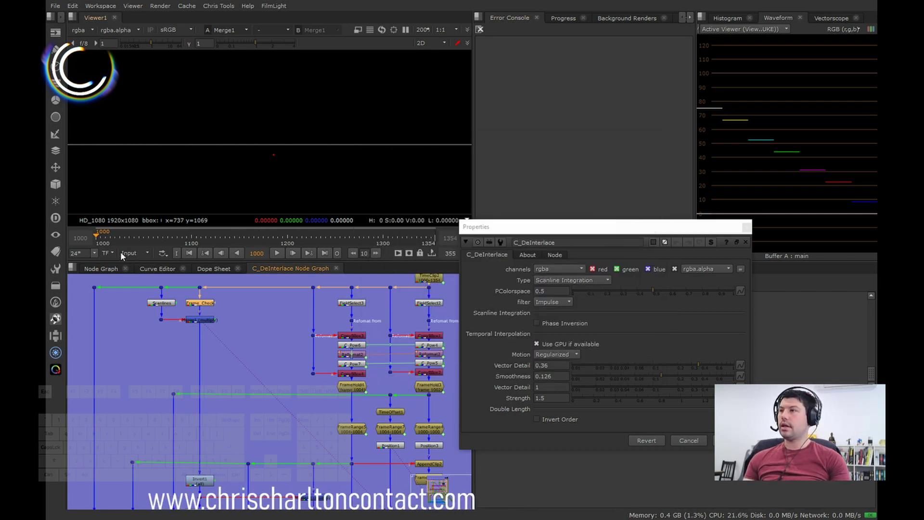
left_click(98, 241)
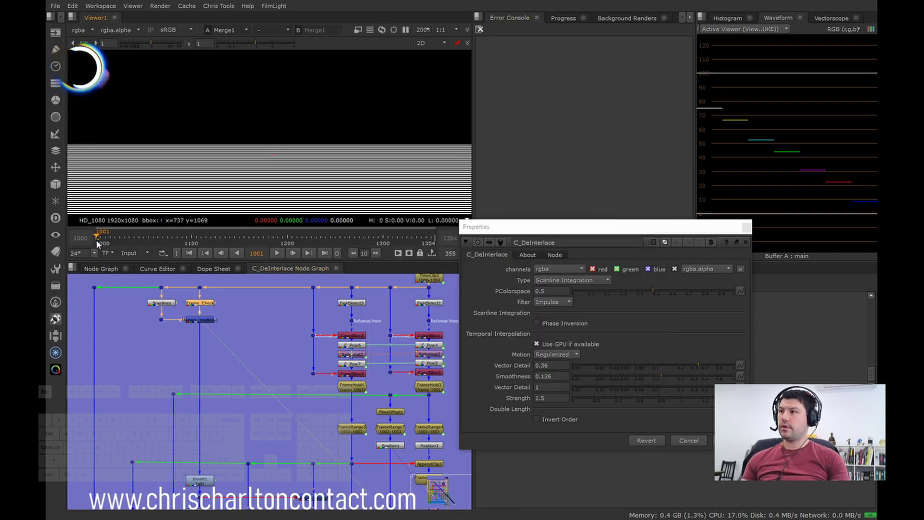
View Frame_Check's output at frame 1001, at the preceding frame, and at the last frame, 1354.
left_click(202, 303)
key("1")
scroll(234, 159, "down", 2)
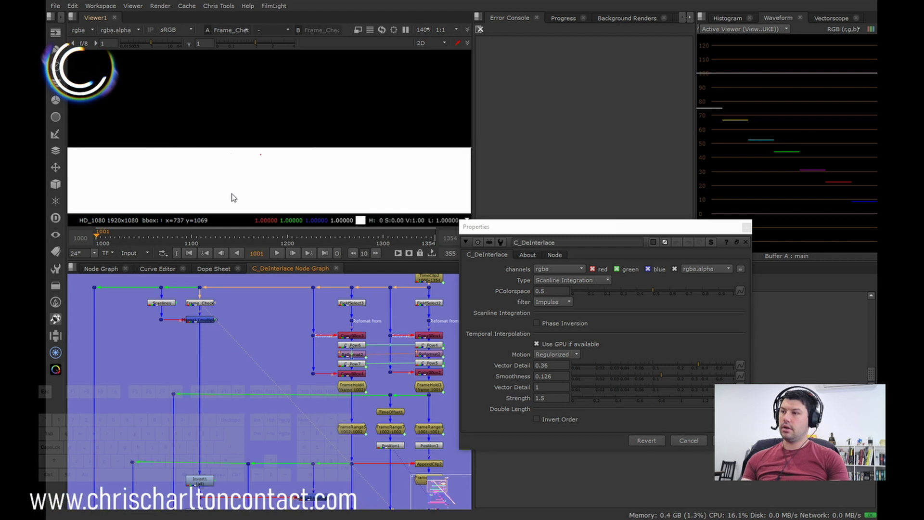
key("Left")
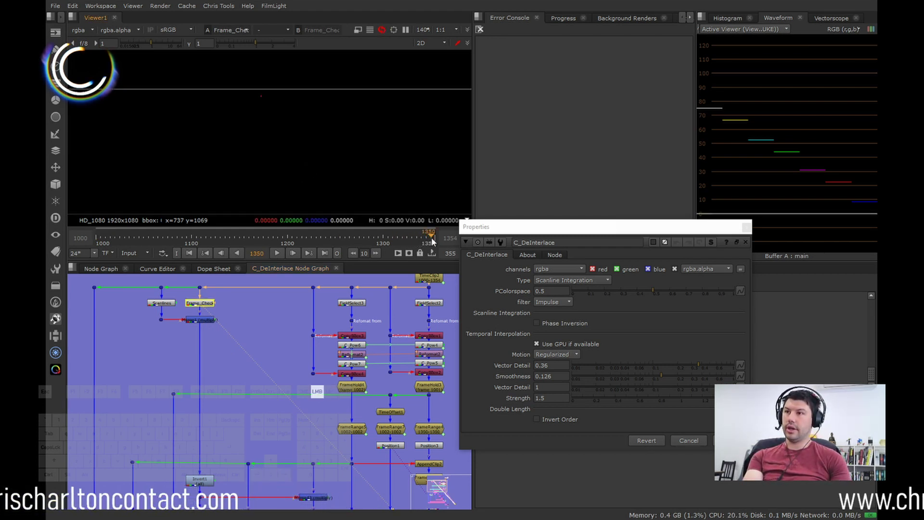
left_click_drag(431, 237, 435, 238)
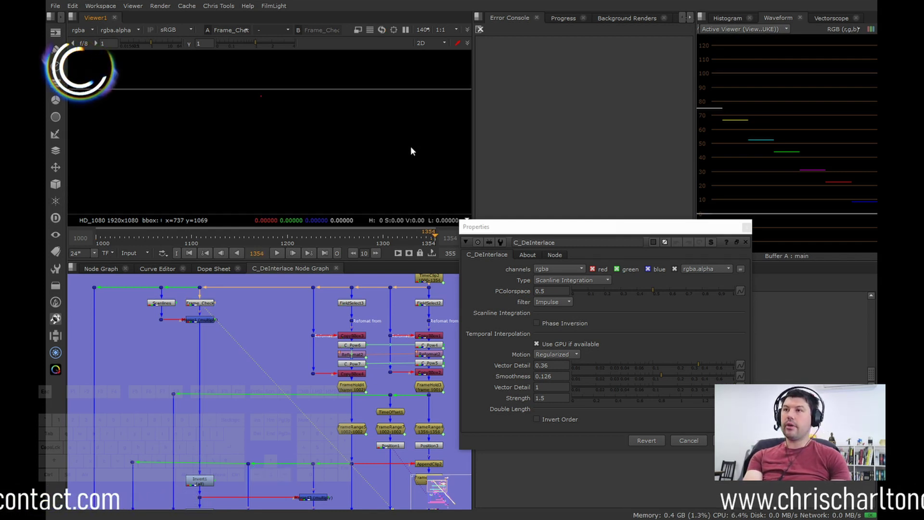
View the output of Merge1 beneath Frame_Check and follow its branch down towards Invert1.
scroll(209, 326, "up", 2)
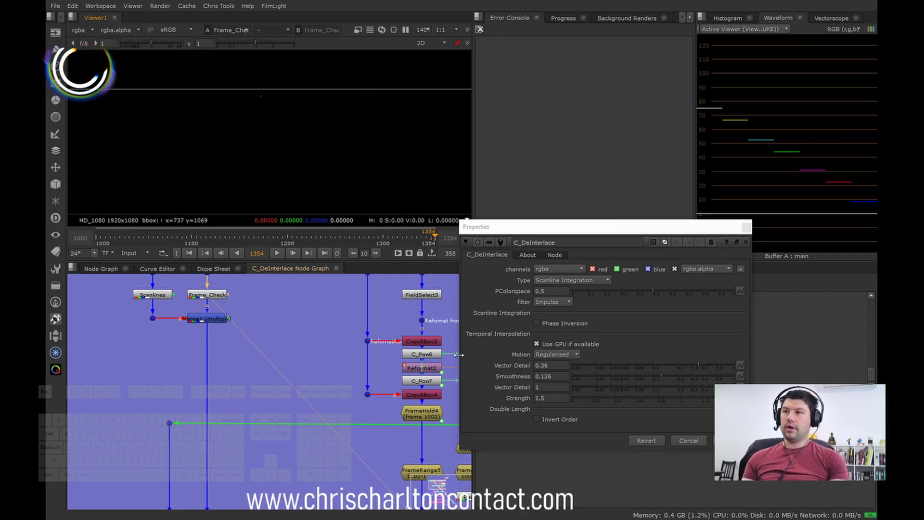
scroll(293, 385, "down", 3)
scroll(257, 352, "up", 3)
left_click(252, 347)
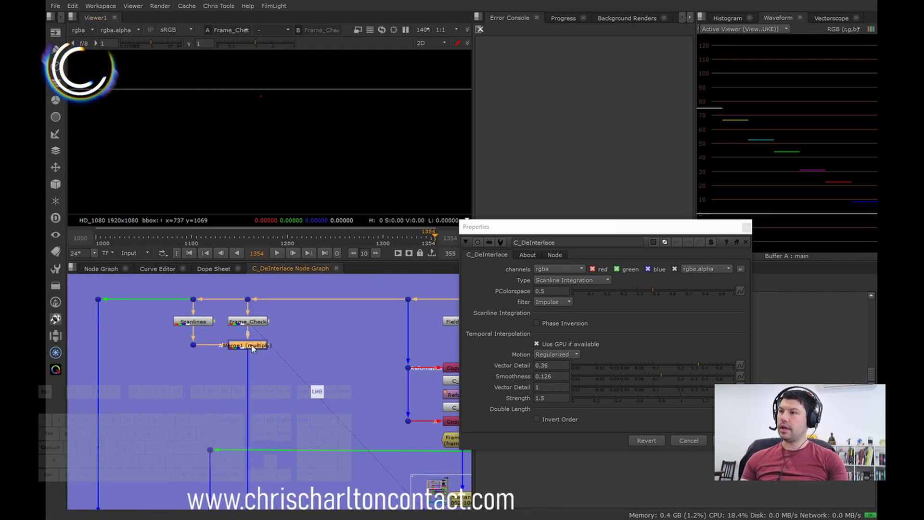
key("1")
left_click(340, 408)
scroll(339, 404, "down", 1)
middle_click_drag(339, 403, 292, 334)
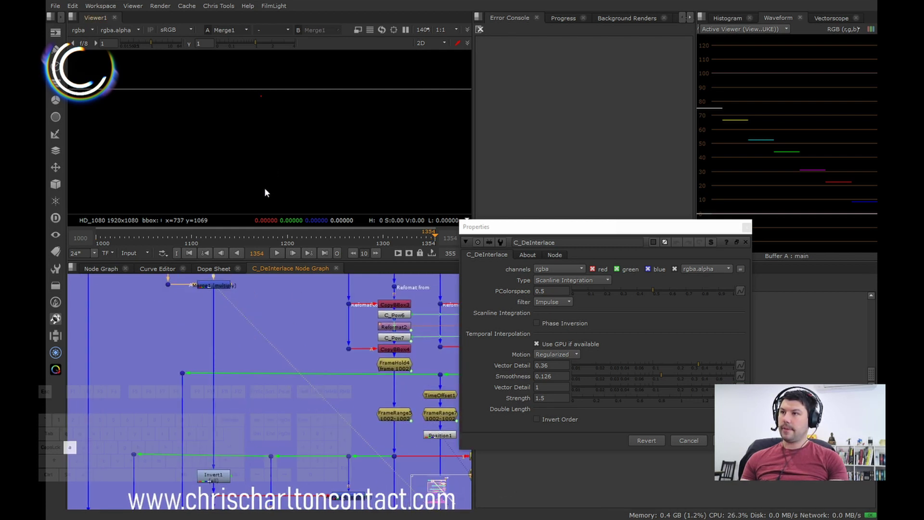
Examine Merge1's output at frame 1354, and check its scanline pattern at frame 1149.
scroll(264, 174, "up", 3)
scroll(264, 94, "down", 2)
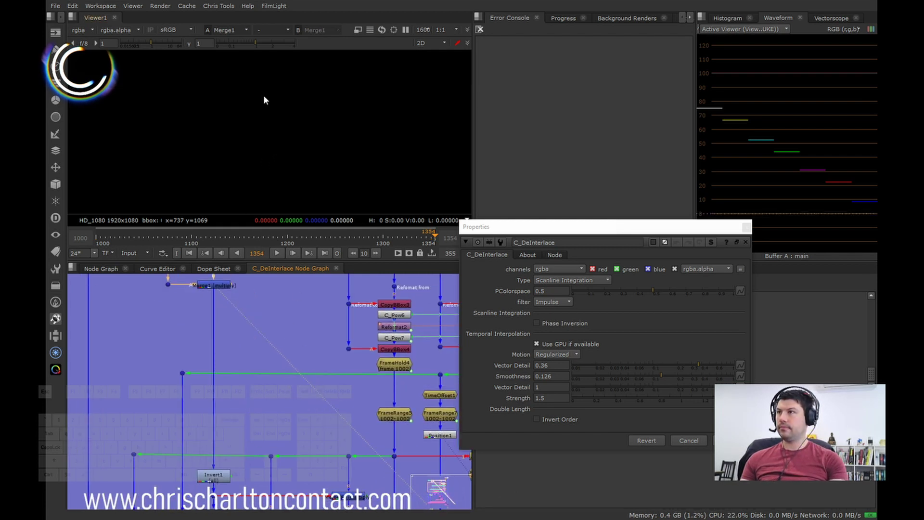
left_click(238, 238)
scroll(283, 179, "down", 3)
scroll(279, 181, "up", 1)
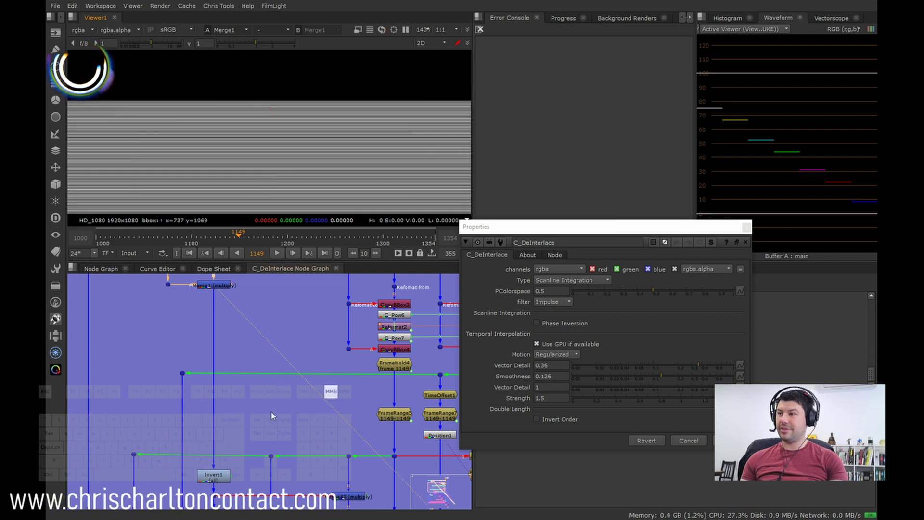
Look over the multiply merges fed by the inverts, and view FrameRange5's output above them.
middle_click_drag(268, 413, 258, 365)
scroll(327, 386, "up", 4)
scroll(300, 343, "down", 4)
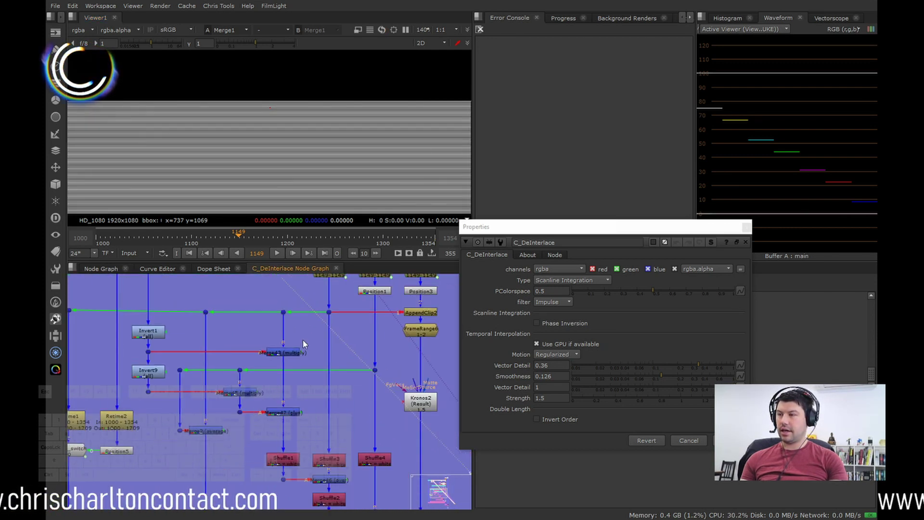
middle_click_drag(341, 292, 330, 328)
key("1")
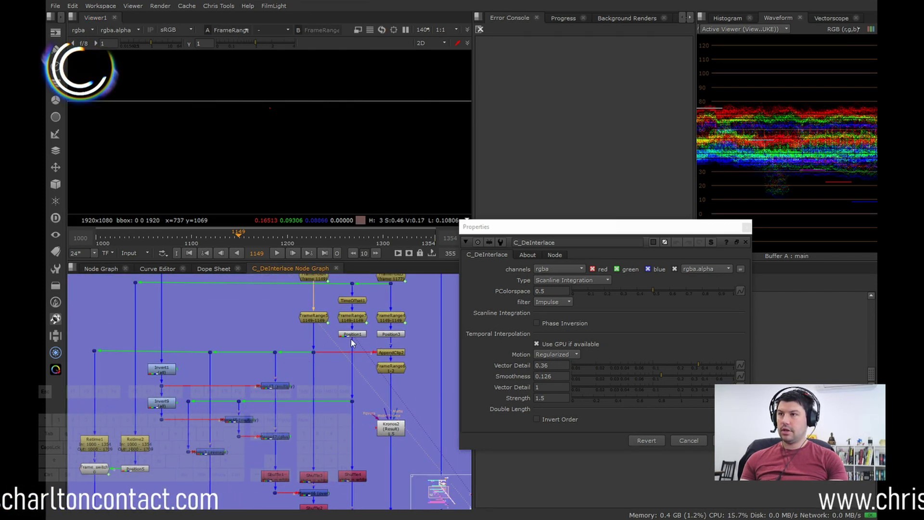
View Position1's output as the second viewer input, and examine it closely around the man's face.
left_click(351, 334)
key("2")
scroll(342, 192, "down", 3)
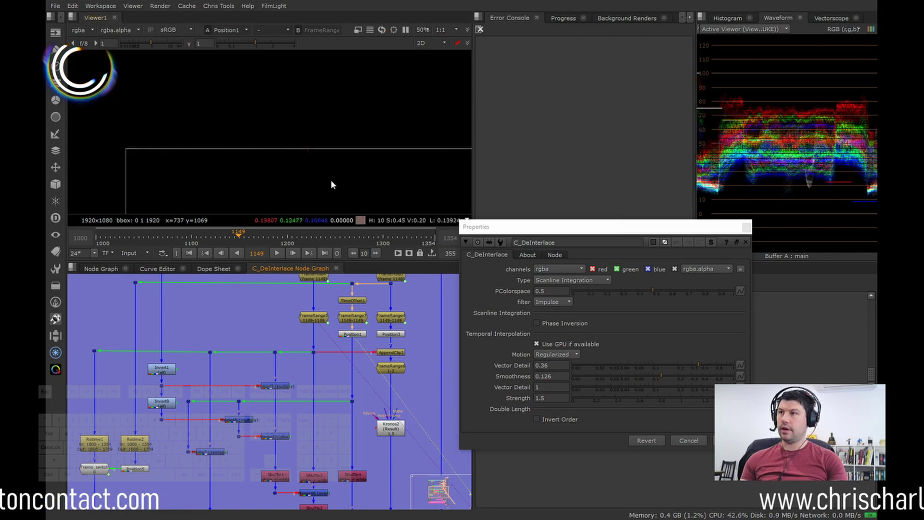
middle_click_drag(331, 180, 315, 142)
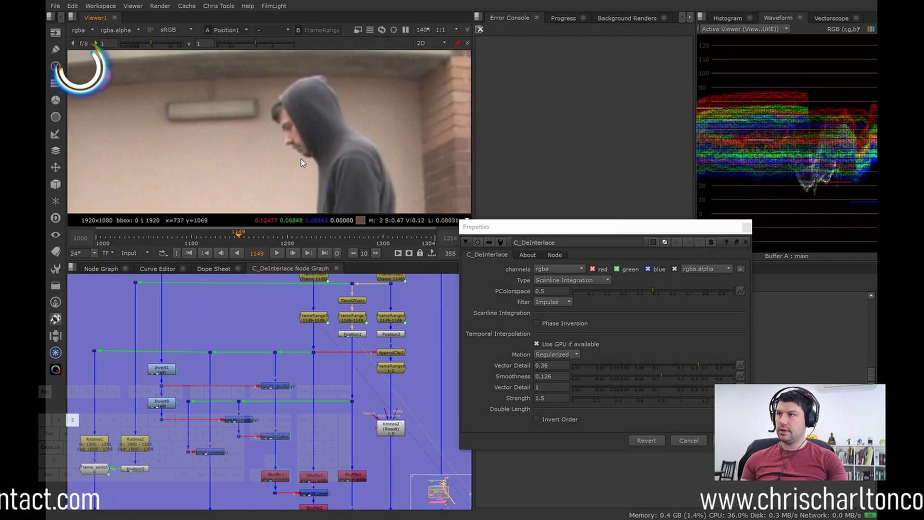
scroll(272, 135, "up", 5)
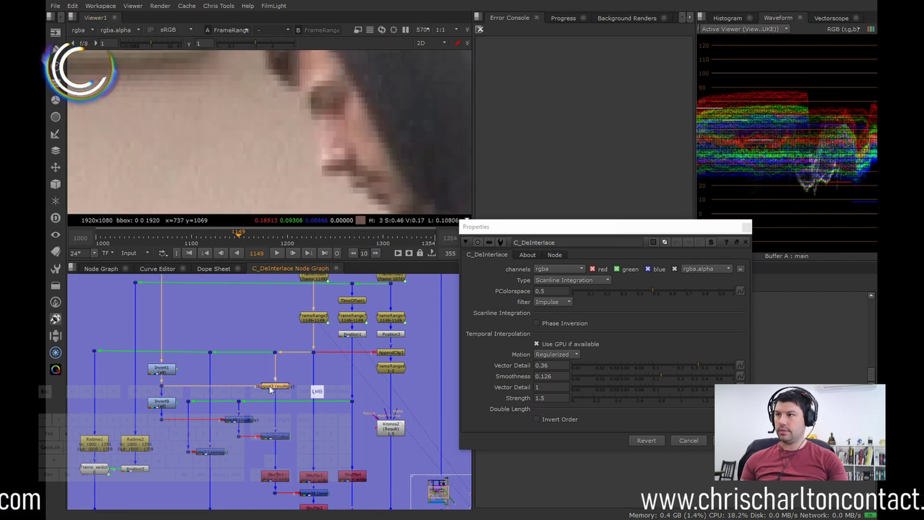
View Merge43's output and compare its scanline pattern with Invert1 disabled and enabled, checking it against Phase Inversion.
key("1")
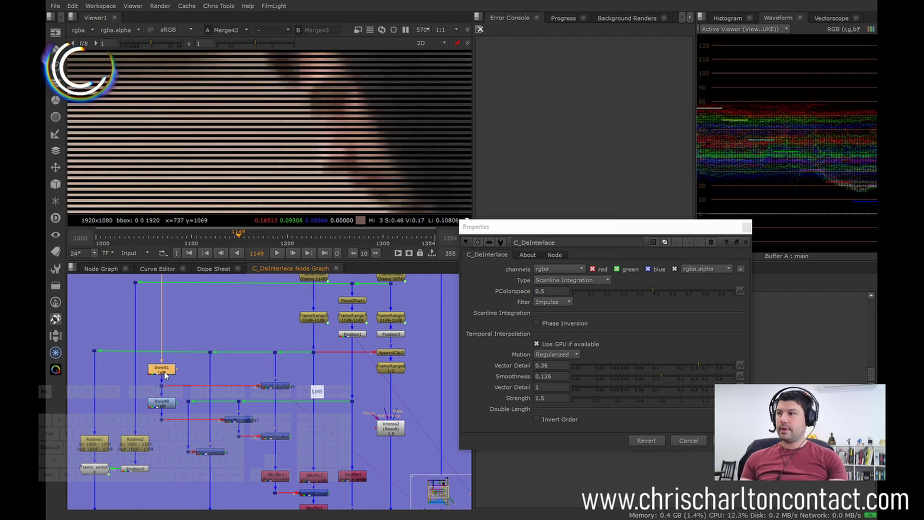
key("d")
key("d")
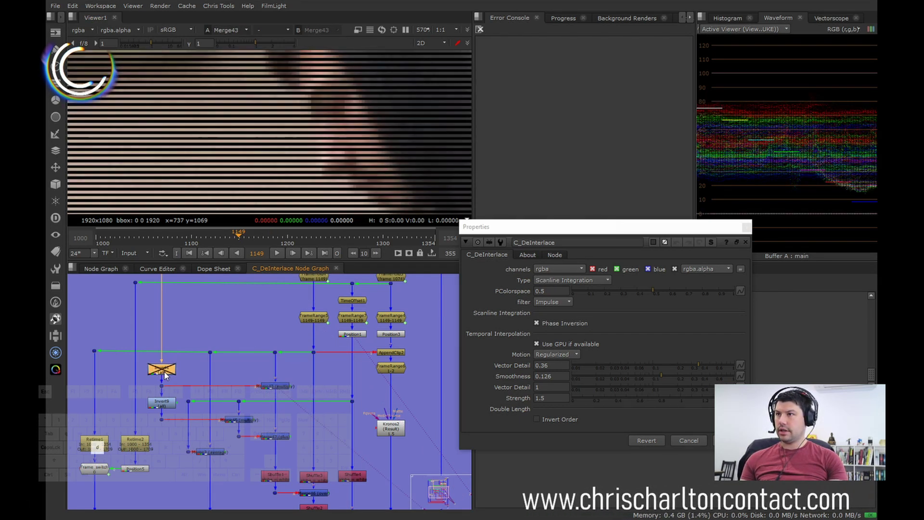
key("d")
left_click(559, 327)
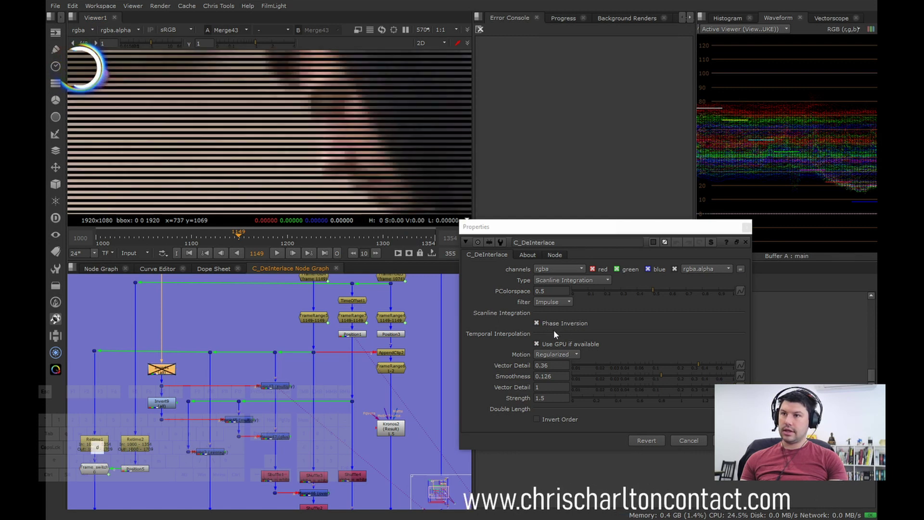
key("d")
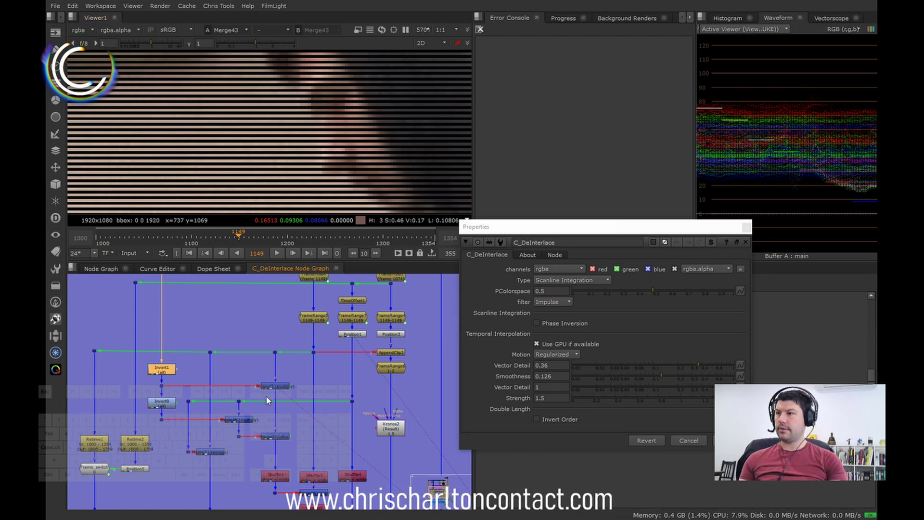
View the outputs of Merge45 (multiply) and Merge47 (plus), which combines the two scanline branches.
left_click(243, 422)
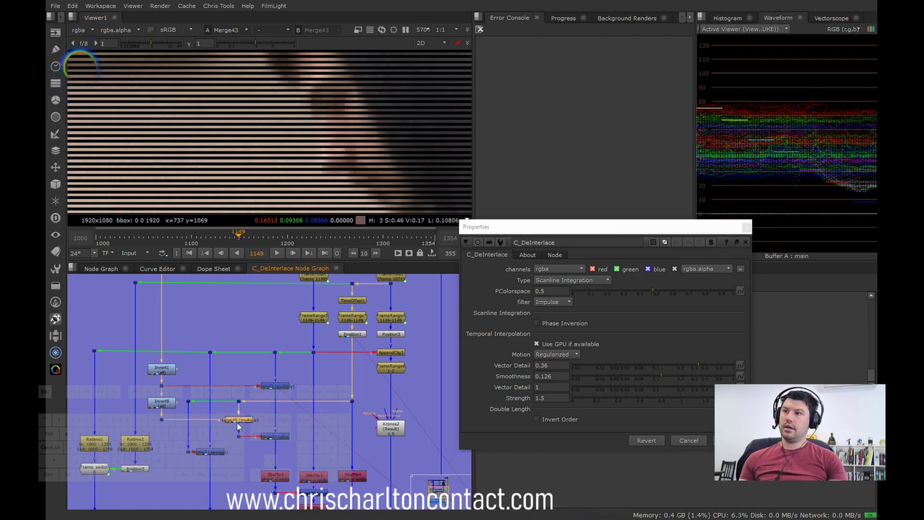
key("1")
key("1")
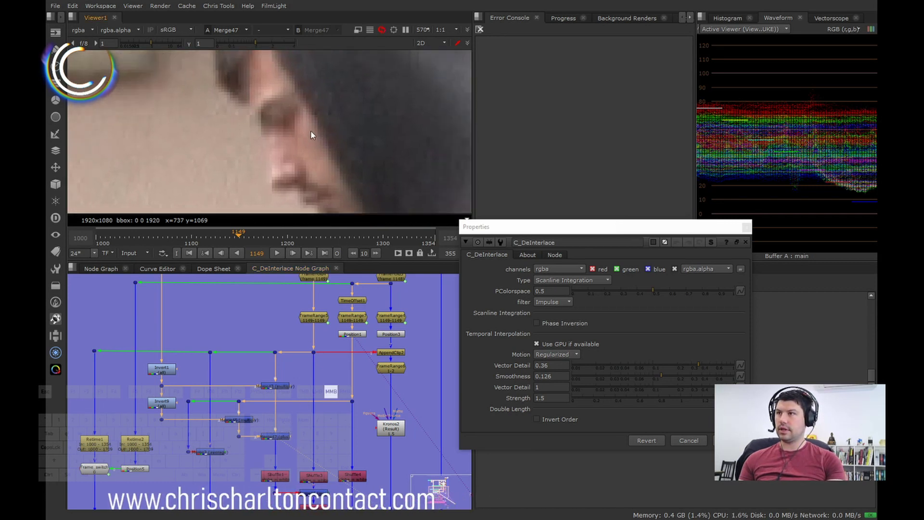
Examine Merge47's combined image closely around the man's face, and toggle Invert1 to compare the result.
left_click(162, 369)
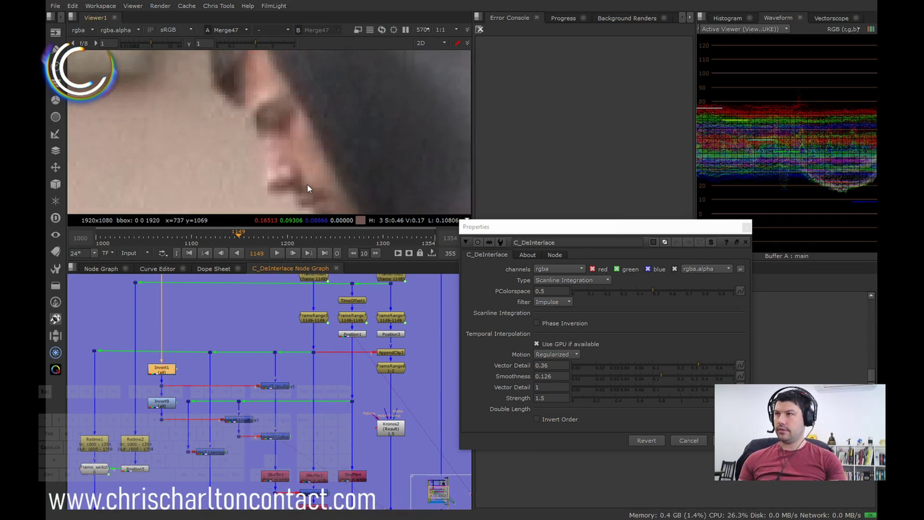
scroll(276, 140, "up", 5)
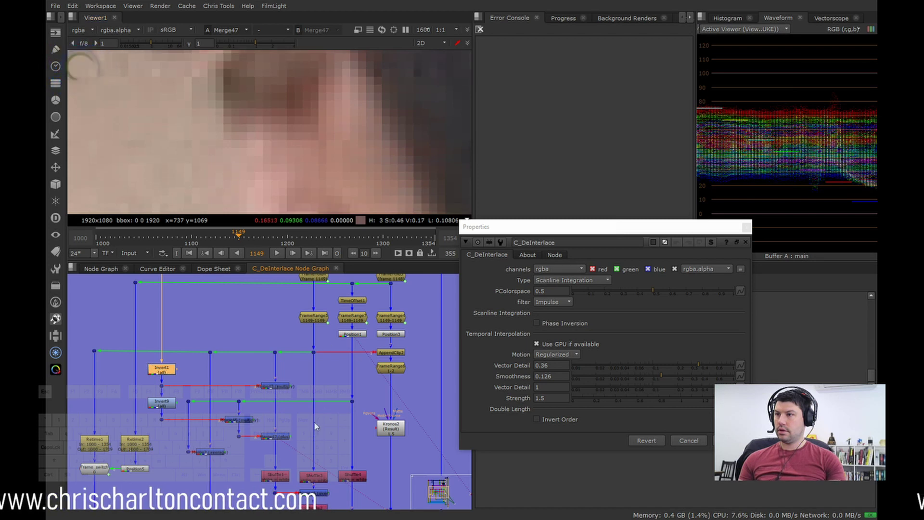
scroll(315, 427, "down", 3)
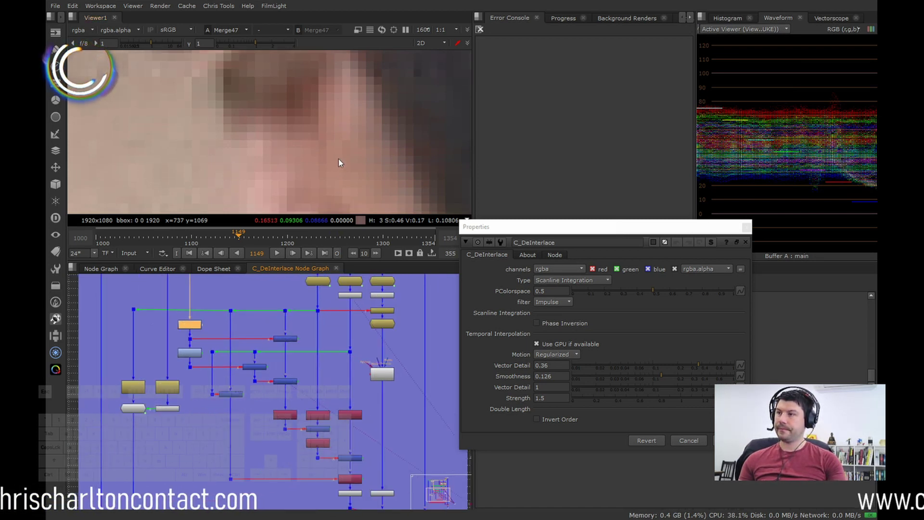
scroll(339, 162, "down", 10)
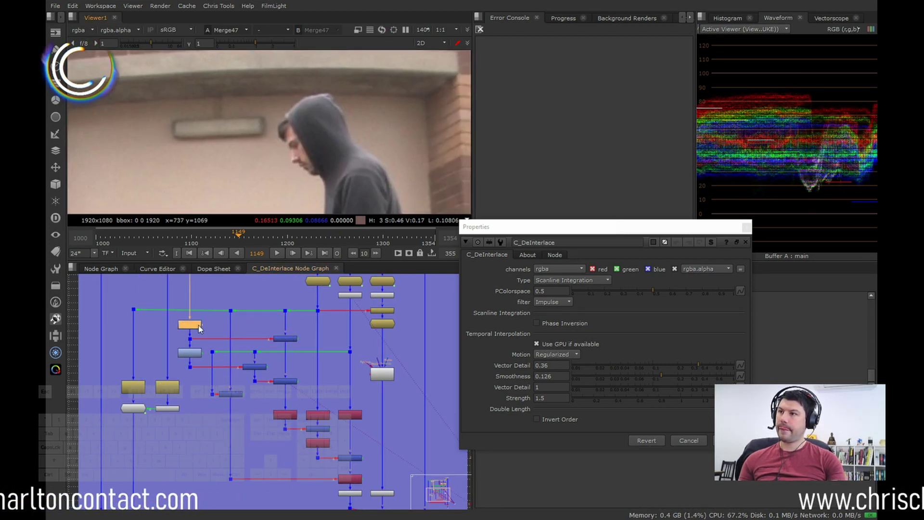
key("d")
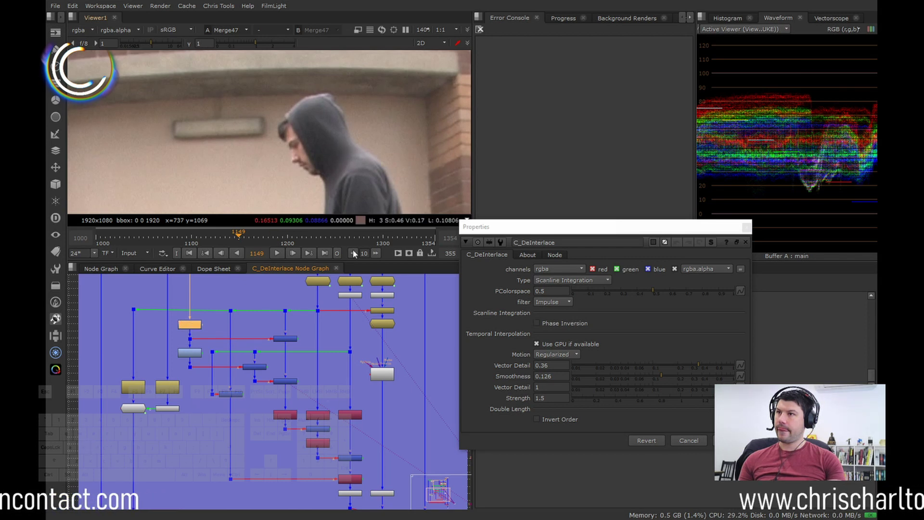
View the output of the Merge2 average node below the inverts, showing the full frame.
scroll(289, 372, "up", 3)
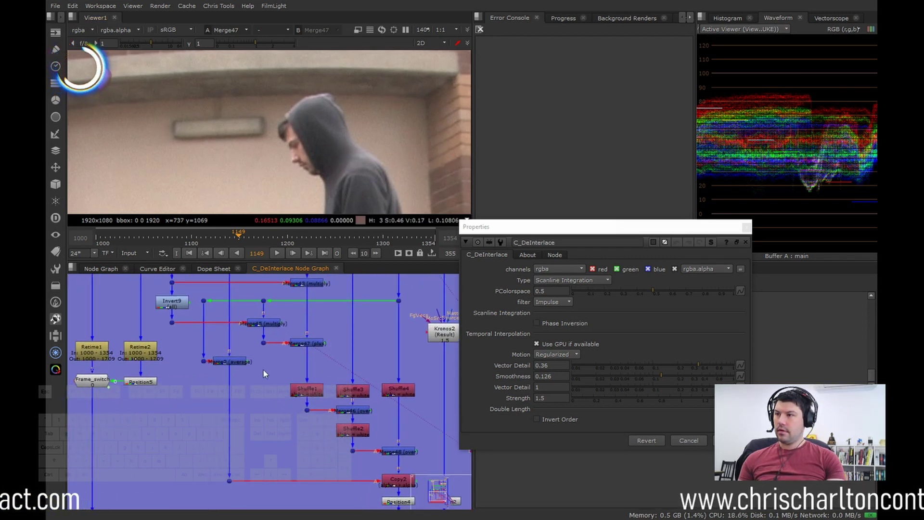
middle_click_drag(268, 346, 267, 392)
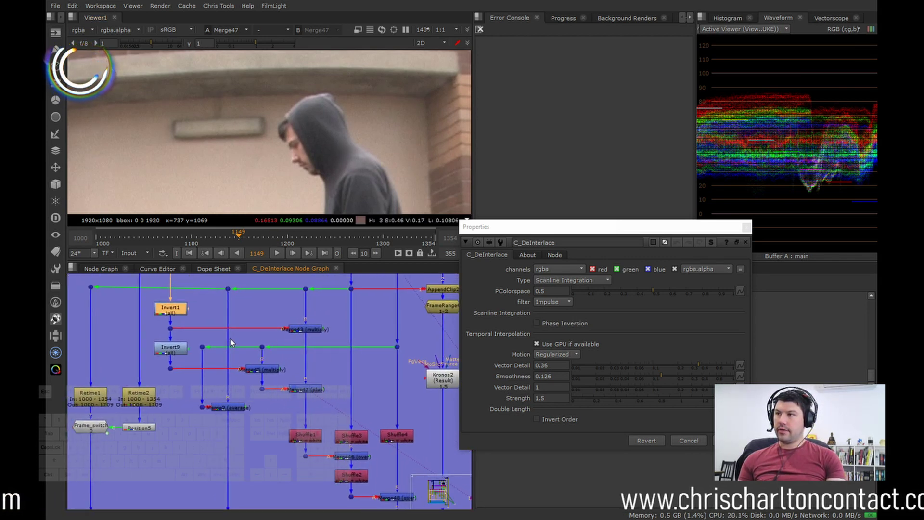
left_click(231, 408)
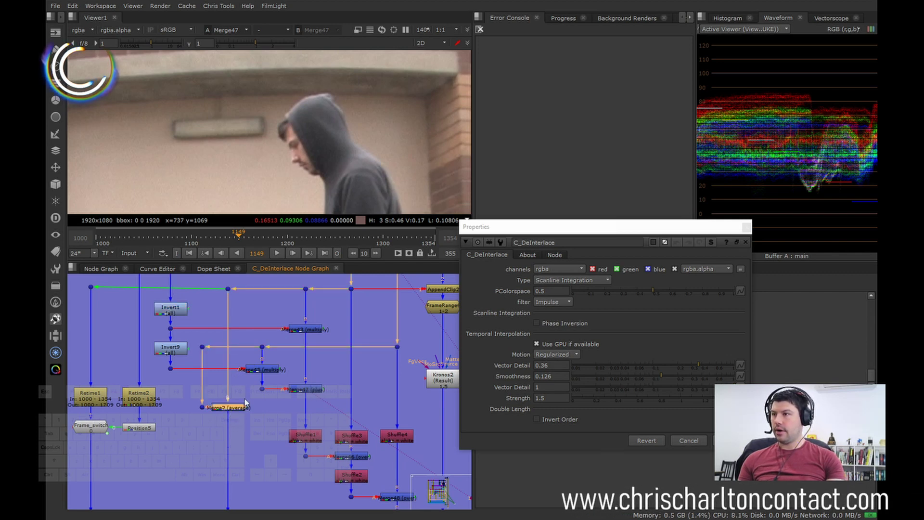
key("1")
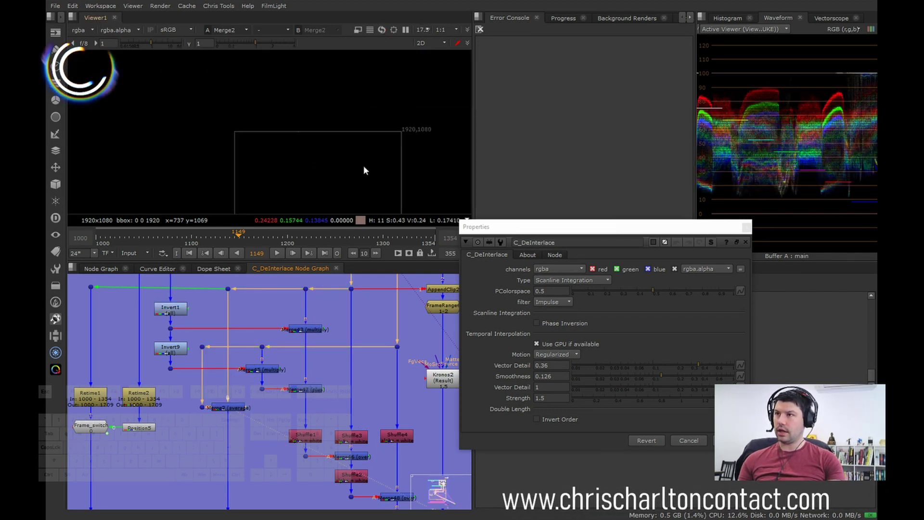
scroll(298, 144, "down", 2)
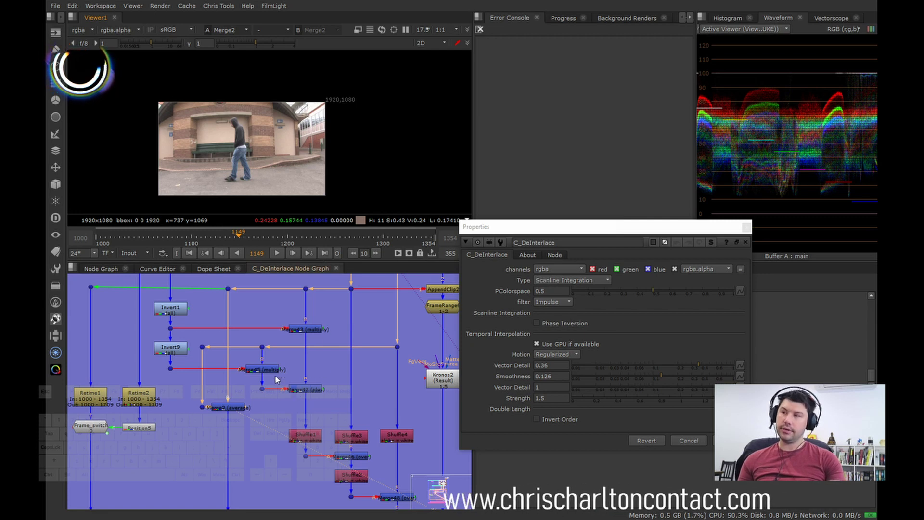
View the output of Shuffle1 and of the Merge46 over node it feeds.
scroll(289, 409, "up", 2)
left_click(245, 412)
left_click(303, 441)
key("1")
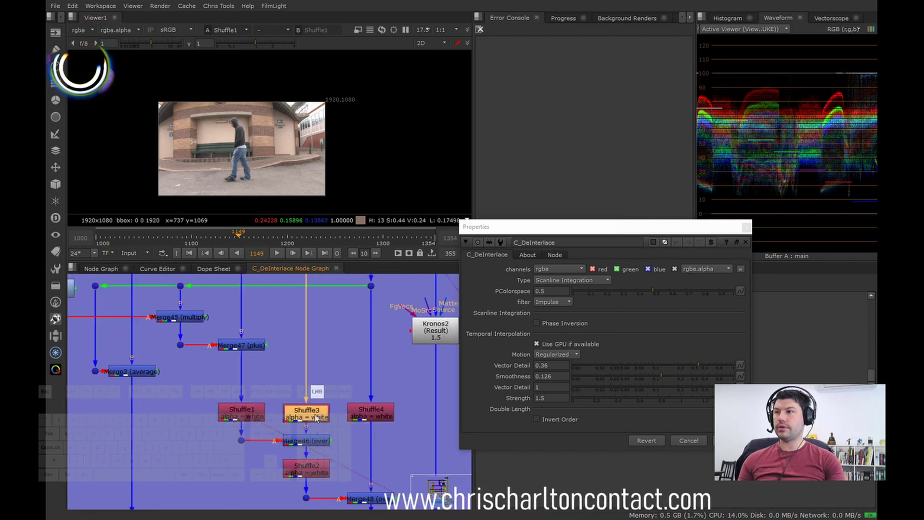
Trace the branch up from the Merge46 over node and view FrameRange5's output.
scroll(336, 355, "down", 5)
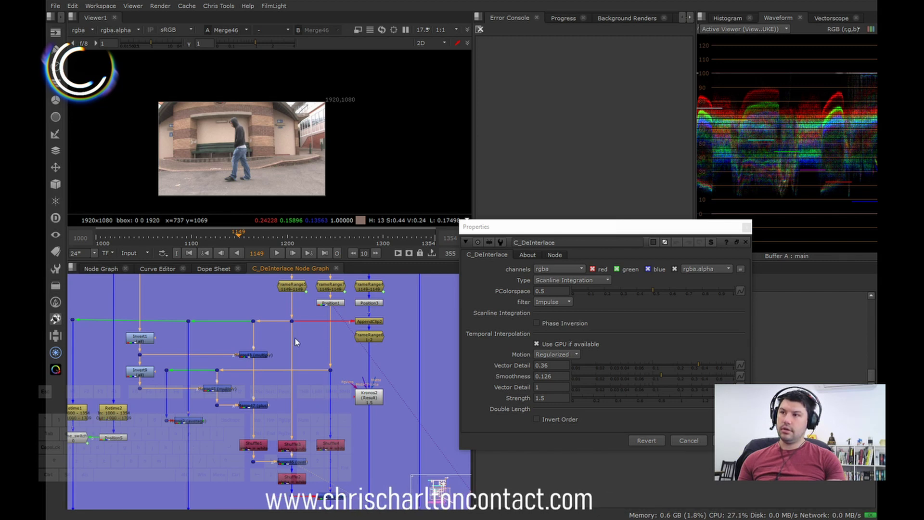
middle_click_drag(297, 378, 295, 380)
scroll(295, 379, "up", 3)
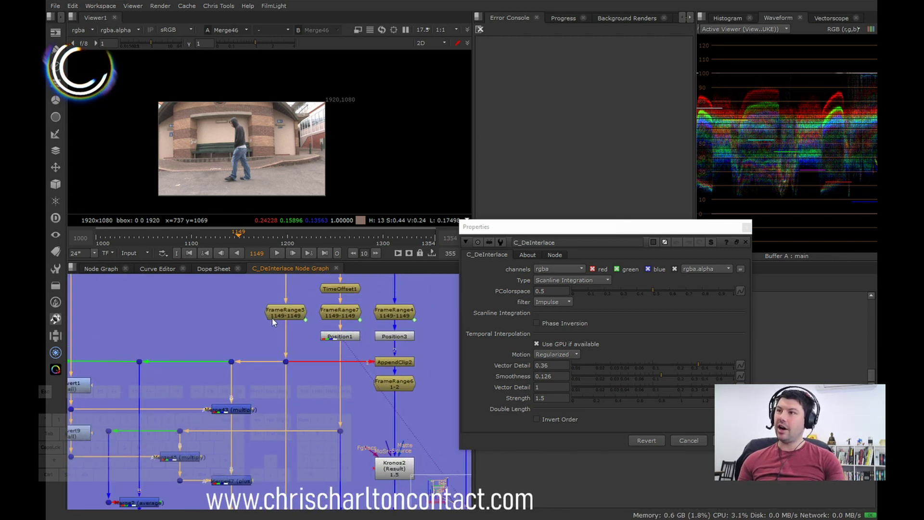
left_click(286, 312)
key("1")
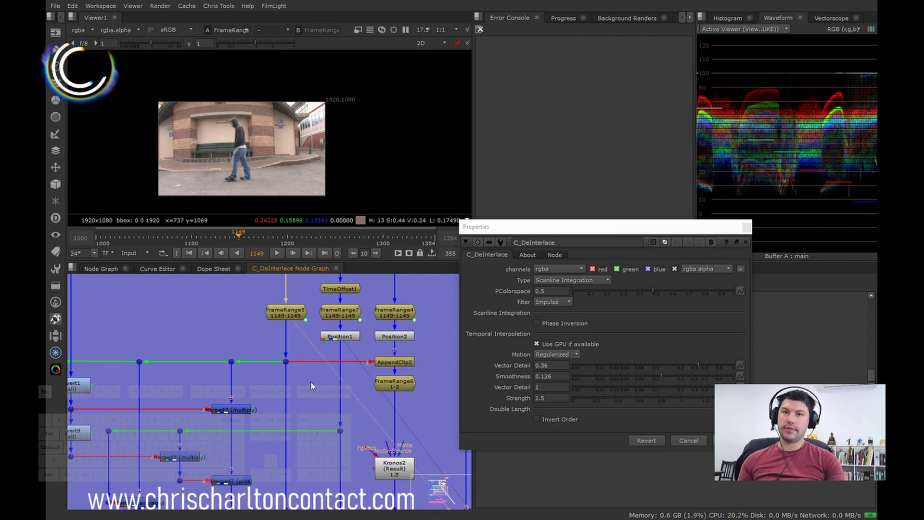
View the output of the Merge48 over node below the shuffles and look over the branches feeding it.
scroll(299, 342, "down", 10)
left_click(341, 409)
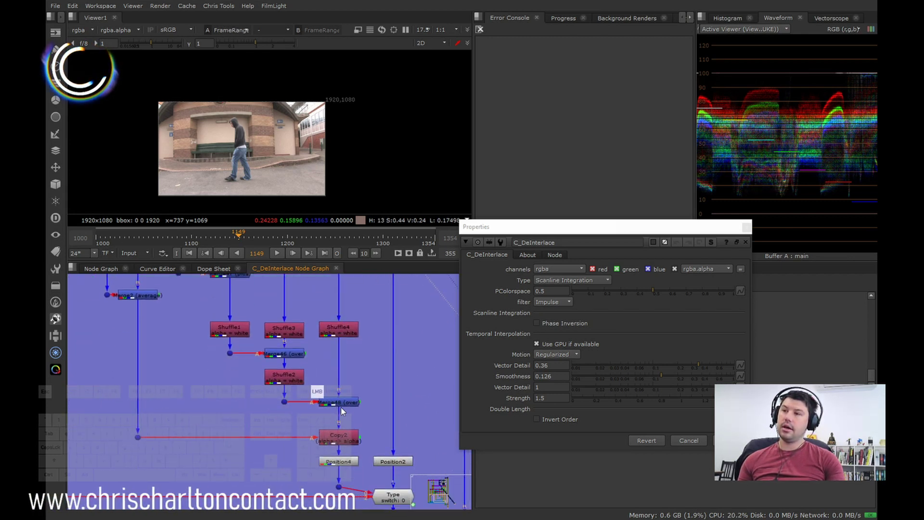
key("1")
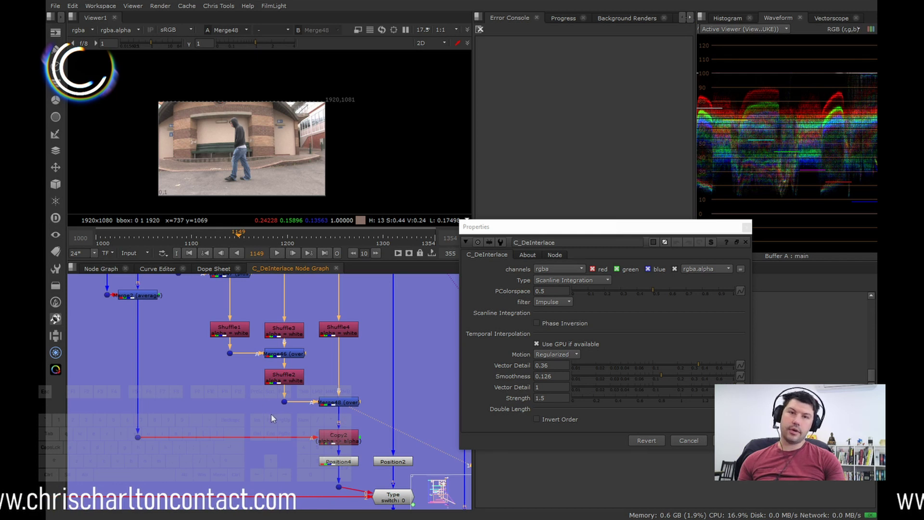
scroll(255, 416, "down", 2)
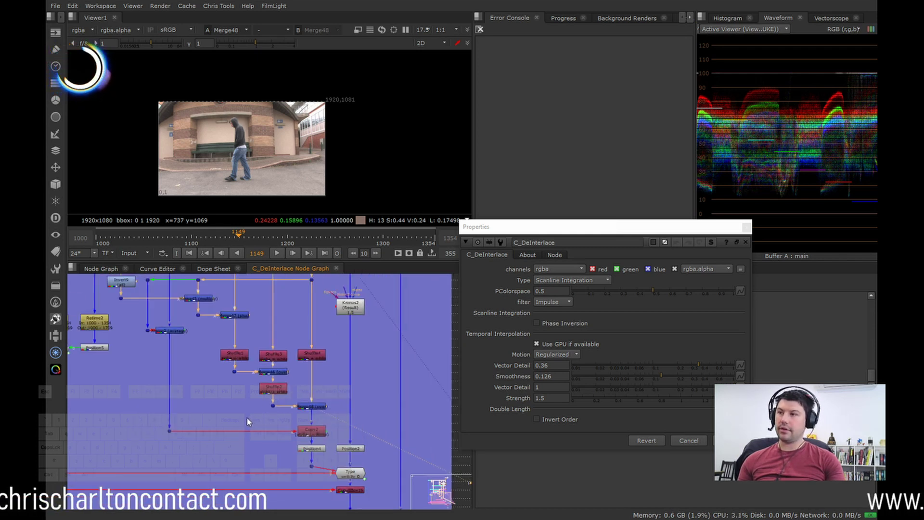
View Copy2's output and alpha channel, and trace its mask input back to the Merge2 average node.
left_click(312, 433)
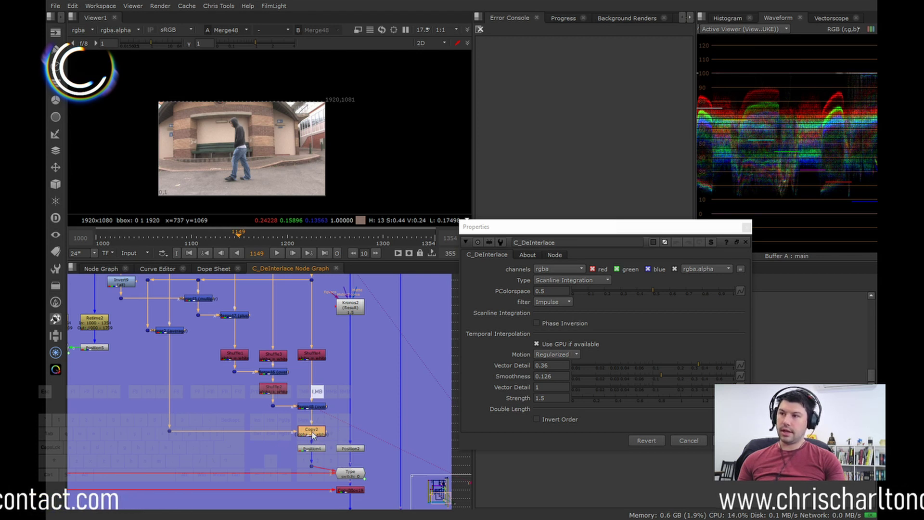
key("1")
key("a")
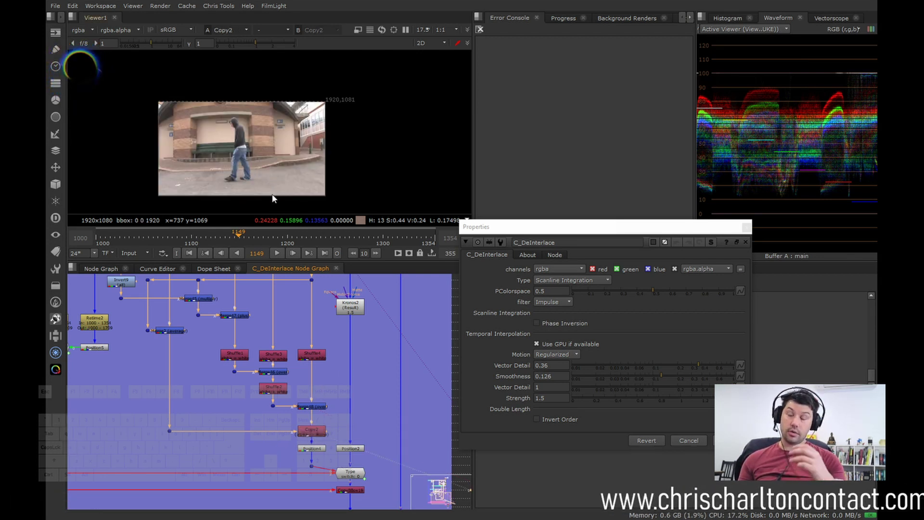
middle_click_drag(277, 287, 200, 379)
scroll(164, 381, "down", 2)
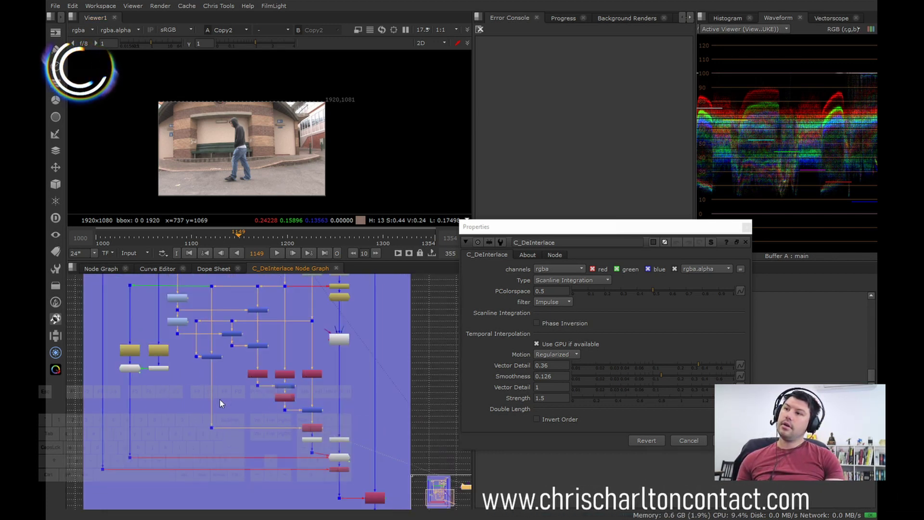
View the output of Position4 below Copy2, where the branch enters the Type switch.
scroll(298, 452, "up", 3)
left_click(311, 432)
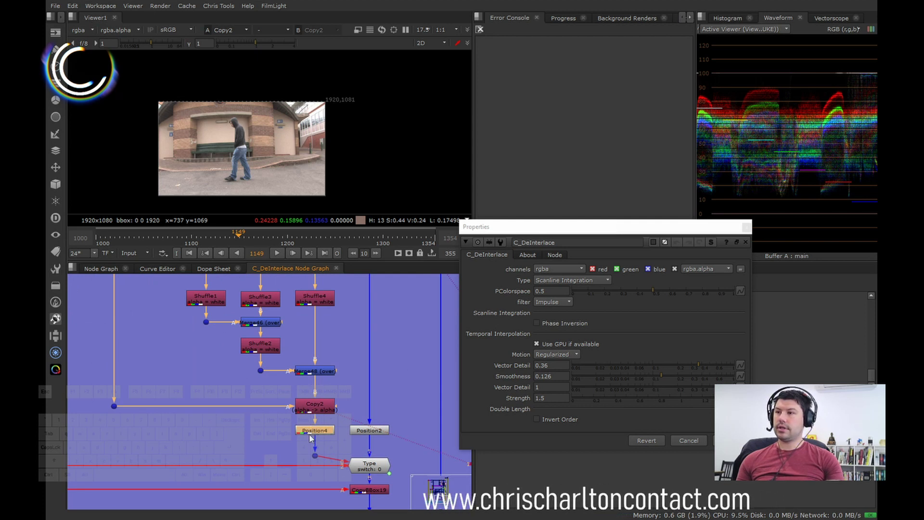
key("1")
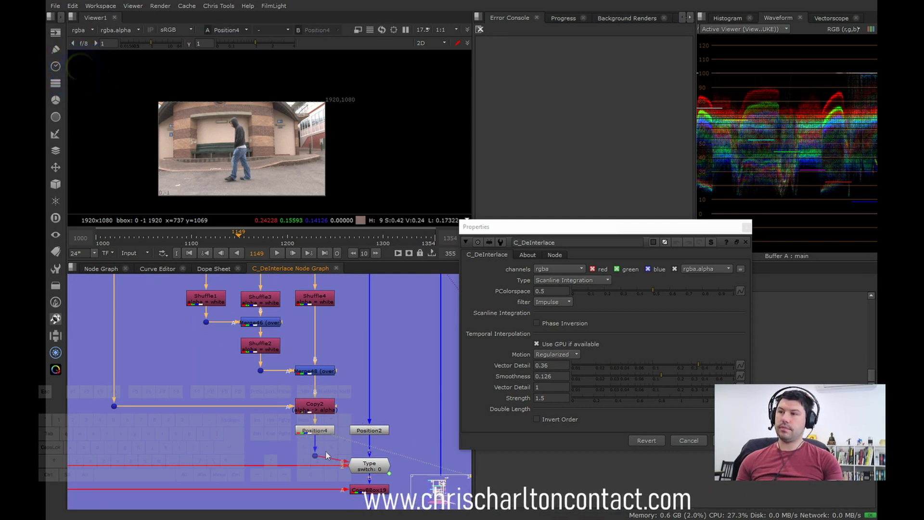
left_click(315, 439)
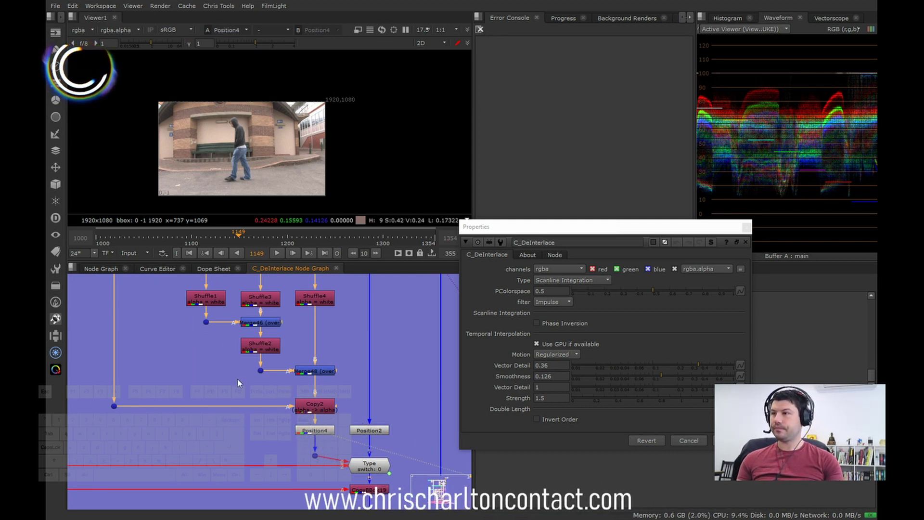
Set the C_DeInterlace type to Temporal Interpolation.
middle_click_drag(226, 371, 246, 395)
scroll(246, 395, "down", 2)
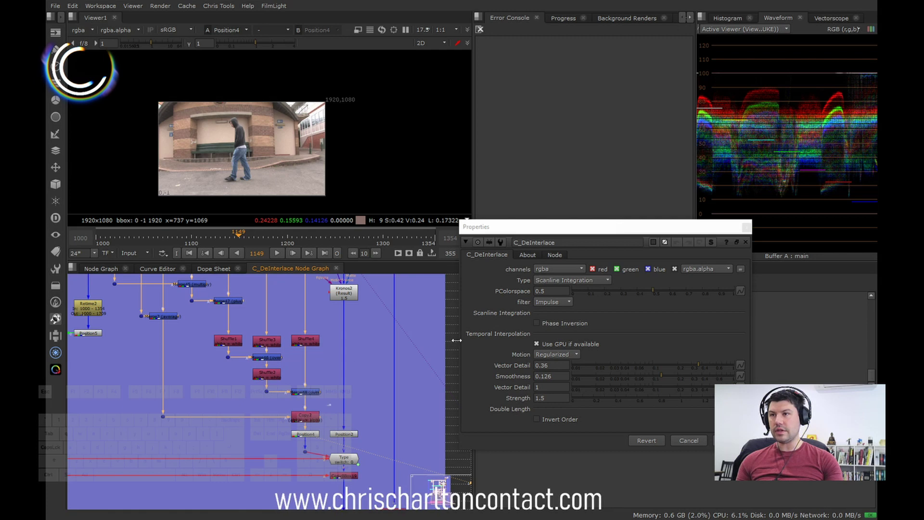
left_click(571, 281)
left_click(565, 291)
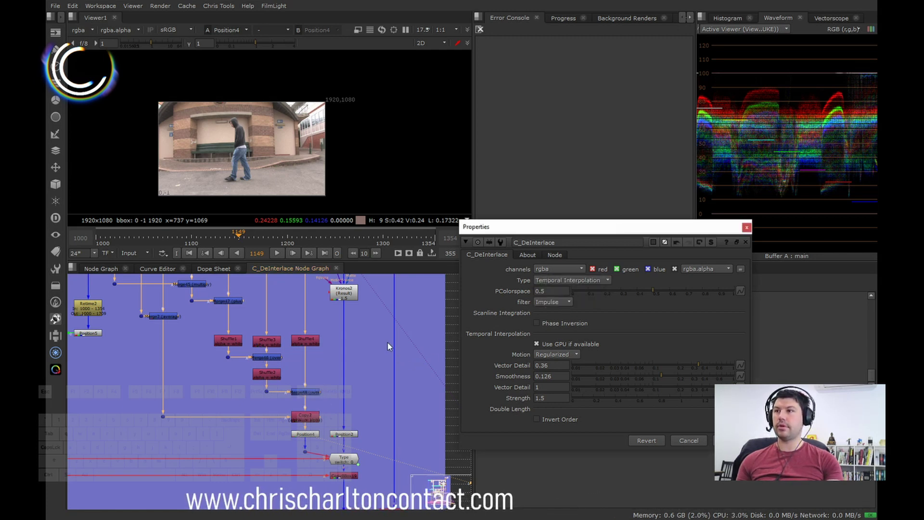
Go back up to the frame hold and frame range nodes feeding Kronos2, and view FrameHold4's output.
scroll(389, 346, "up", 6)
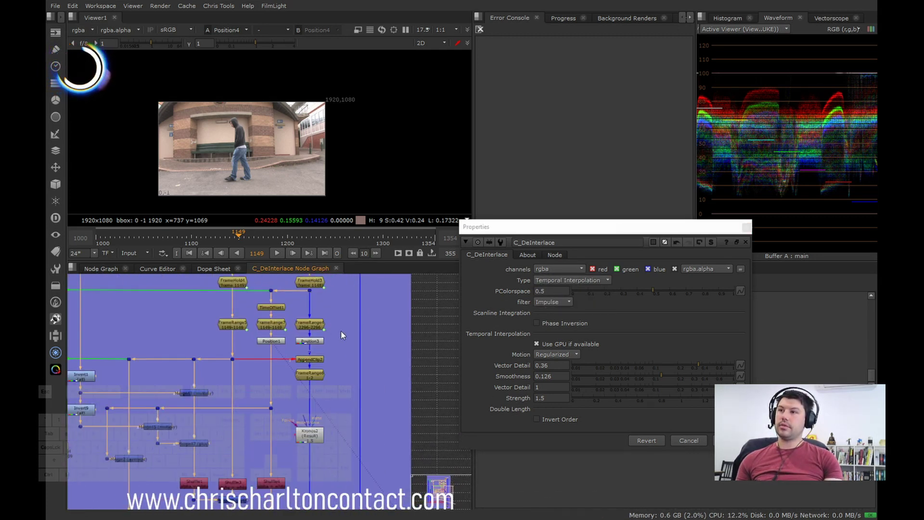
scroll(343, 336, "up", 2)
mouse_move(297, 331)
middle_mouse_down()
mouse_move(307, 333)
mouse_move(299, 337)
middle_mouse_up()
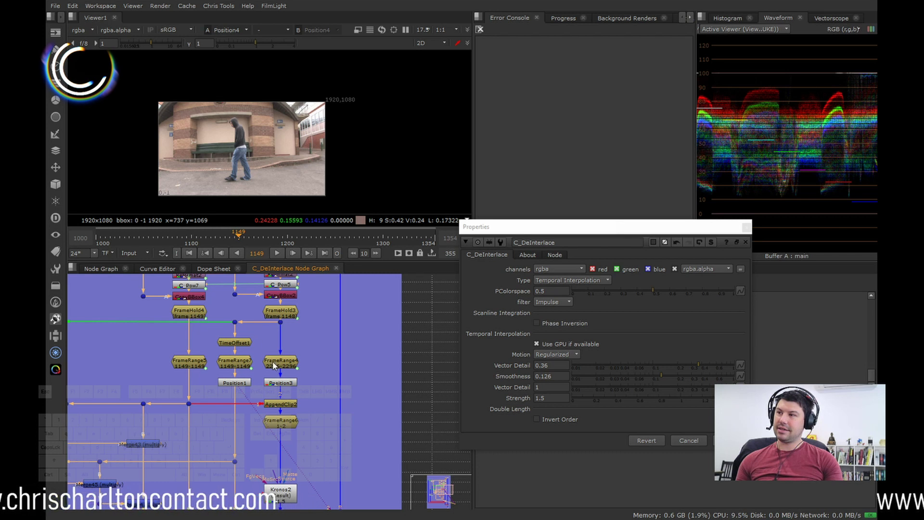
left_click(194, 313)
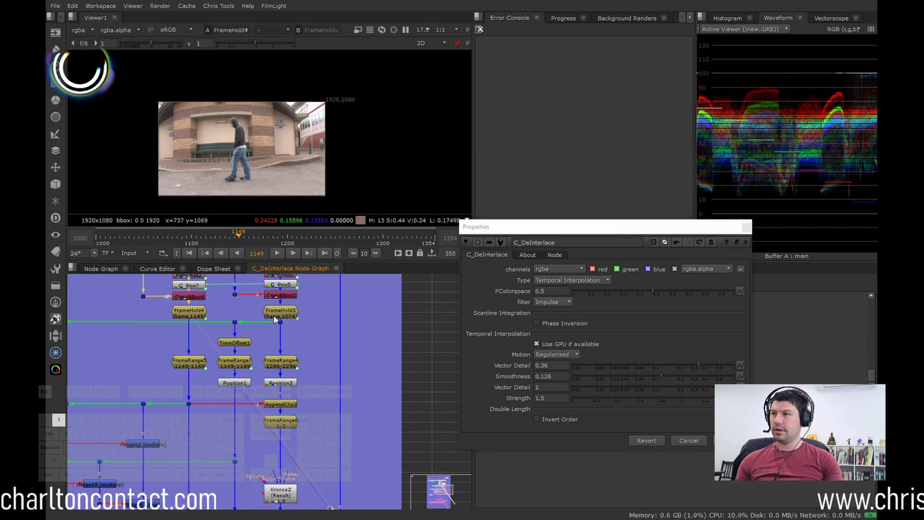
key("1")
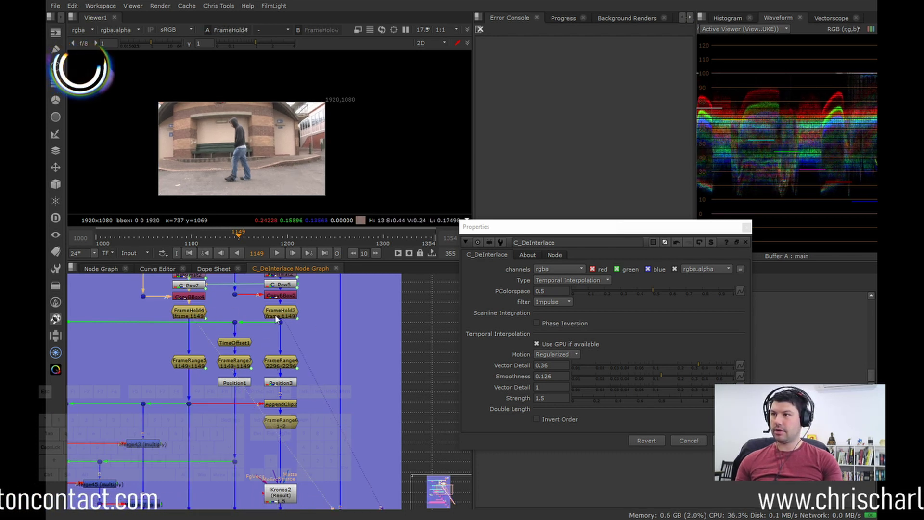
Compare the outputs of FrameRange4 and FrameRange5 in the viewer, checking the position of the walking man.
scroll(283, 354, "up", 2)
left_click(302, 342)
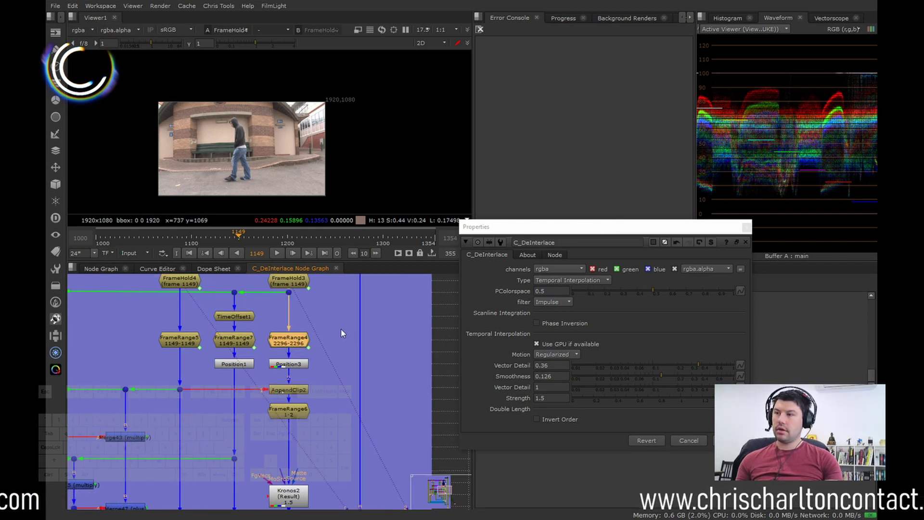
key("1")
left_click(191, 344)
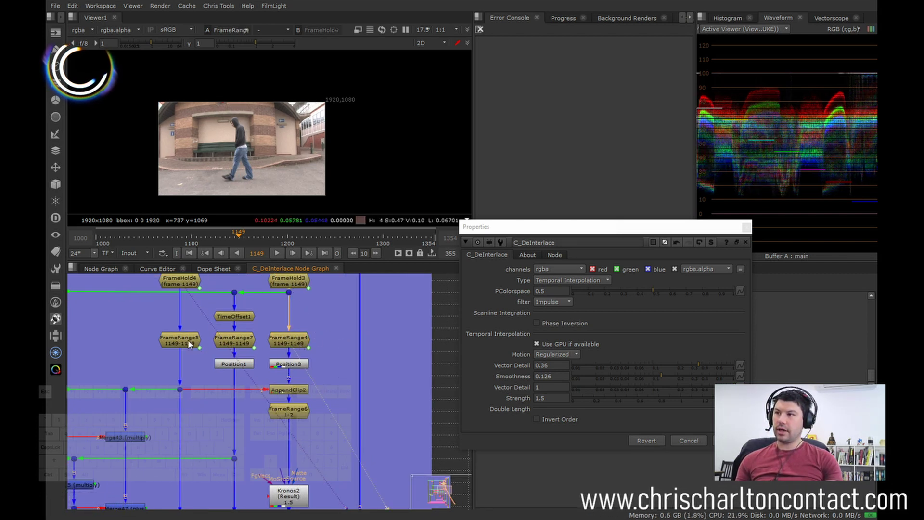
key("2")
left_click(338, 346)
key("1")
key("2")
left_click(190, 343)
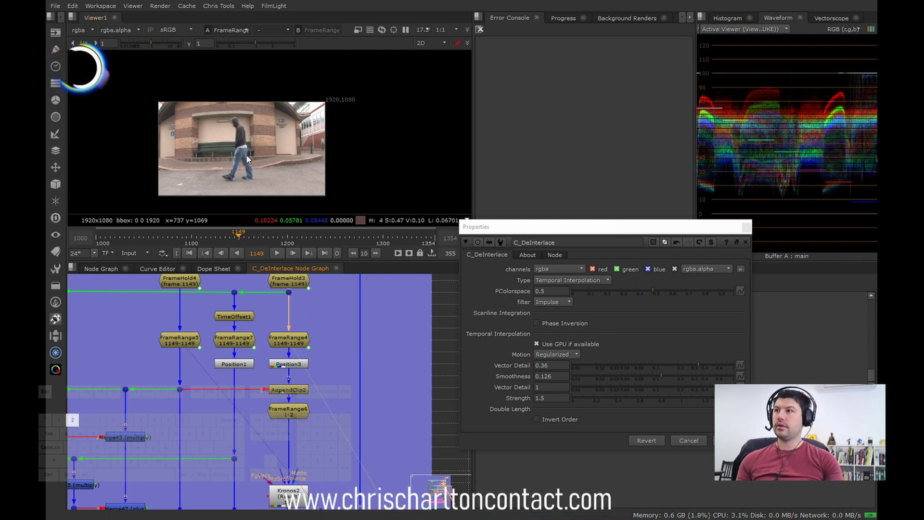
scroll(236, 175, "up", 5)
scroll(250, 169, "down", 2)
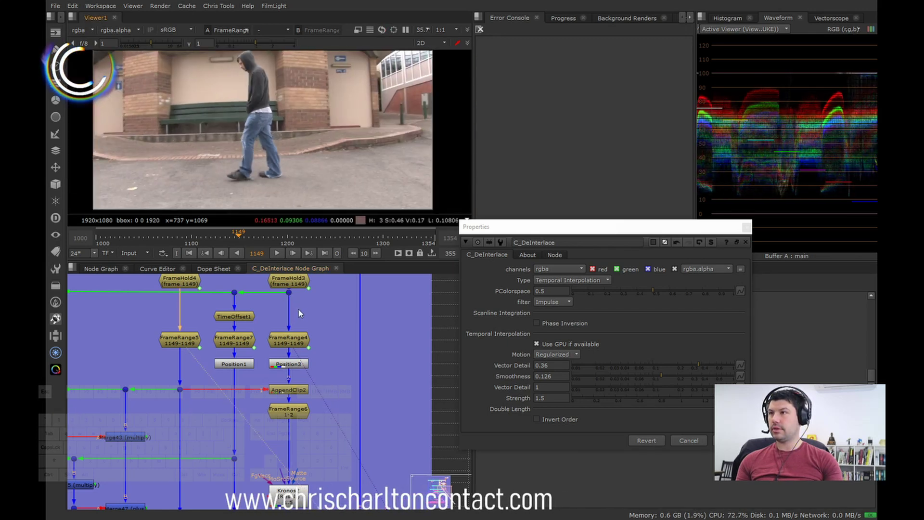
View Position3's output and examine the walking man's legs and feet against FrameRange5.
middle_click_drag(298, 366, 296, 350)
left_click(295, 375)
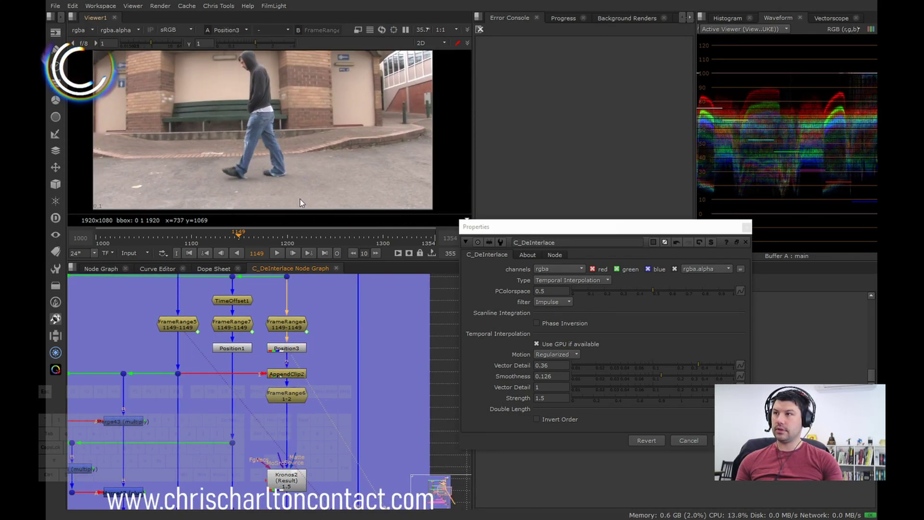
key("2")
scroll(247, 158, "up", 4)
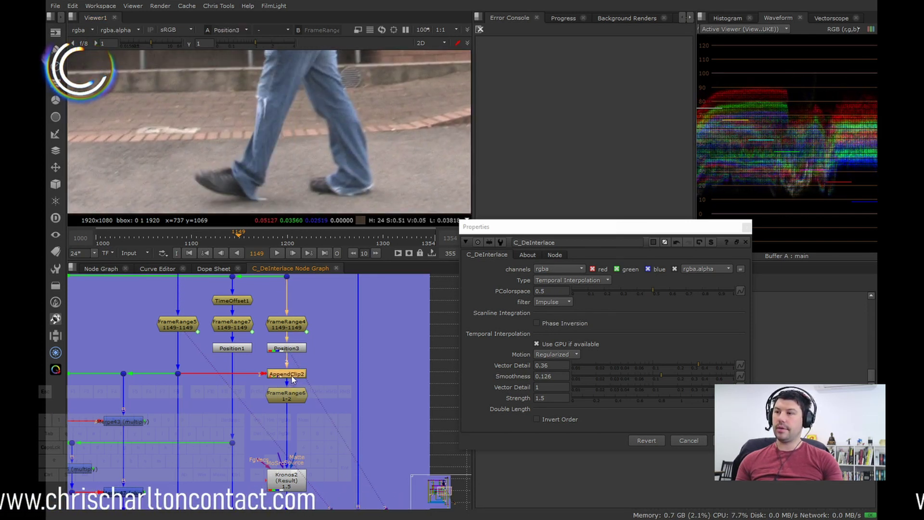
View the output of FrameRange6 below AppendClip2 and check its frames 1 and 2.
key("1")
scroll(253, 146, "down", 7)
mouse_move(260, 235)
left_mouse_down()
mouse_move(102, 238)
mouse_move(253, 247)
left_mouse_up()
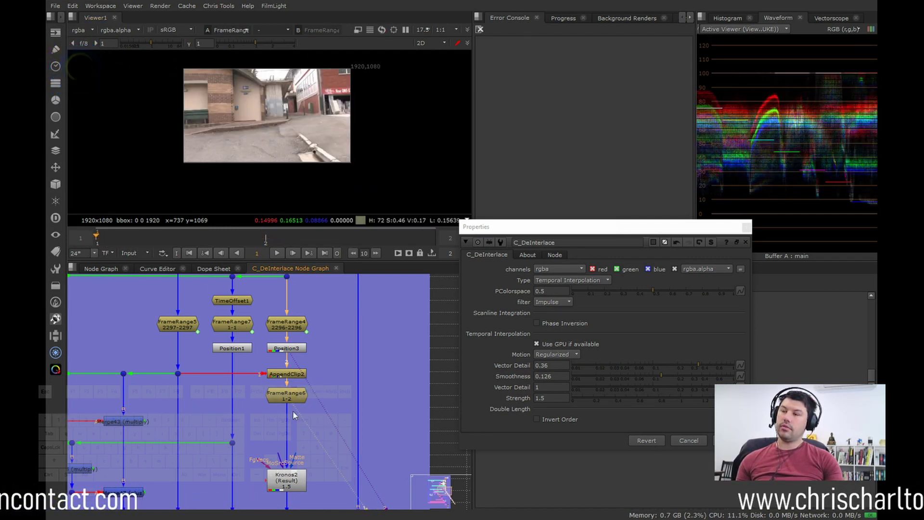
middle_click_drag(317, 410, 299, 385)
key("1")
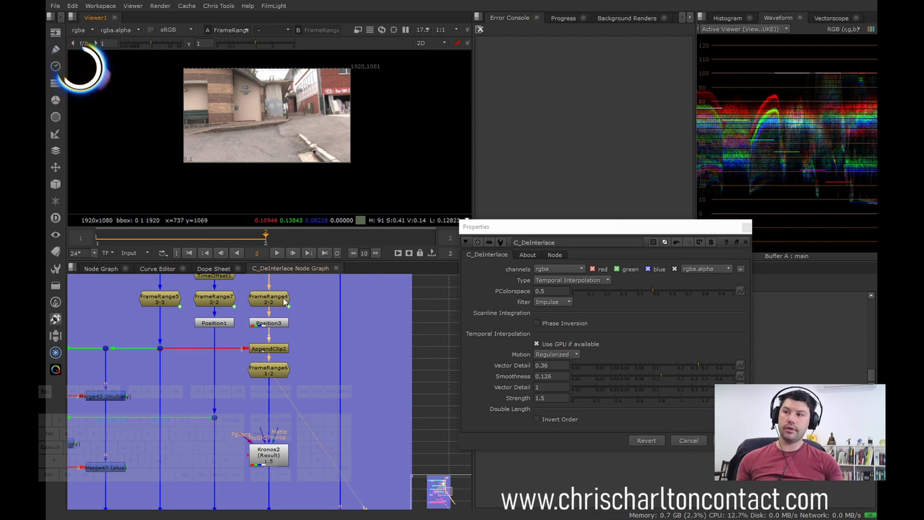
Inspect the Kronos2 retiming settings, close them, and view the node's output.
double_click(283, 466)
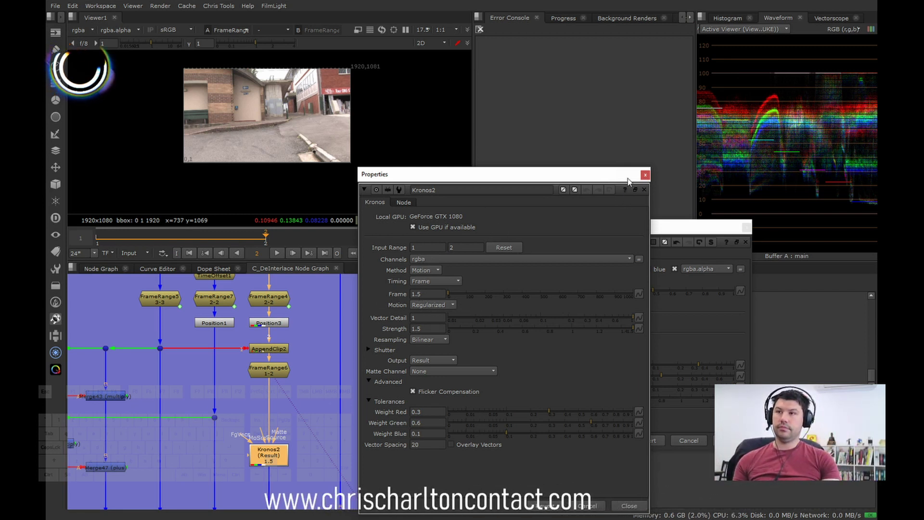
left_click(644, 189)
middle_click_drag(349, 407, 304, 385)
scroll(304, 385, "down", 3)
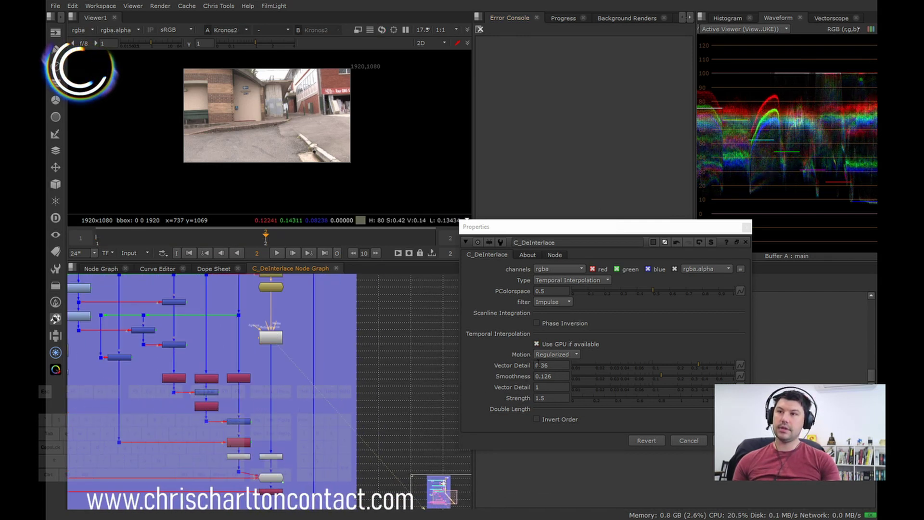
Trace the branch from Kronos2 down through Position2 and the Type switch to Copy1 and TimeClip1.
scroll(282, 366, "up", 3)
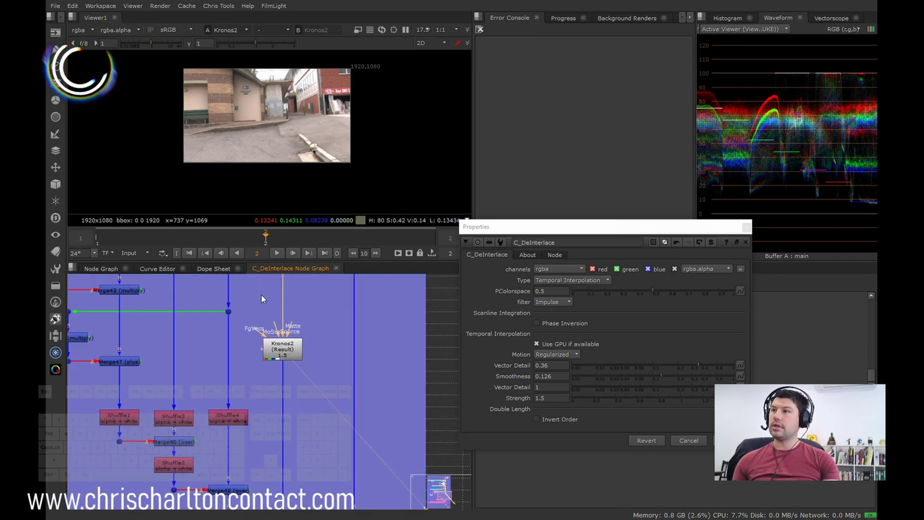
scroll(277, 368, "down", 3)
scroll(295, 346, "up", 1)
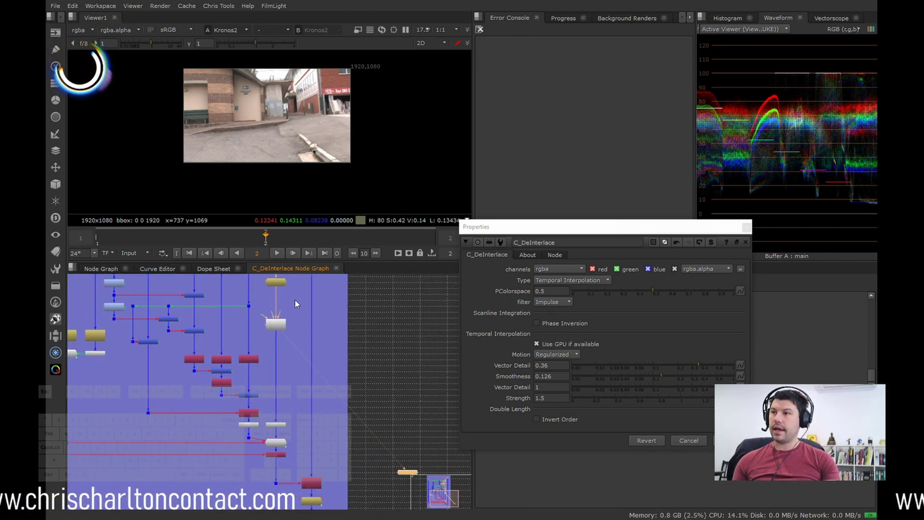
middle_click_drag(294, 298, 279, 366)
scroll(290, 392, "up", 1)
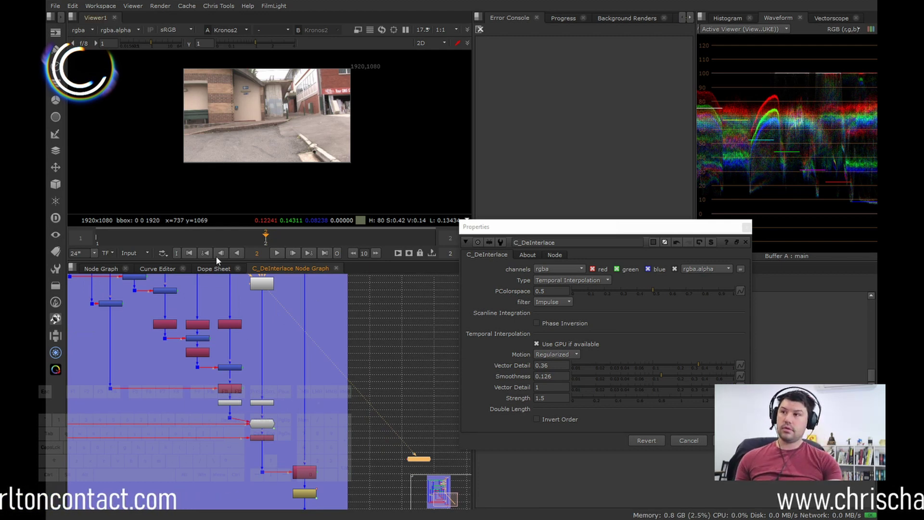
scroll(284, 496, "up", 3)
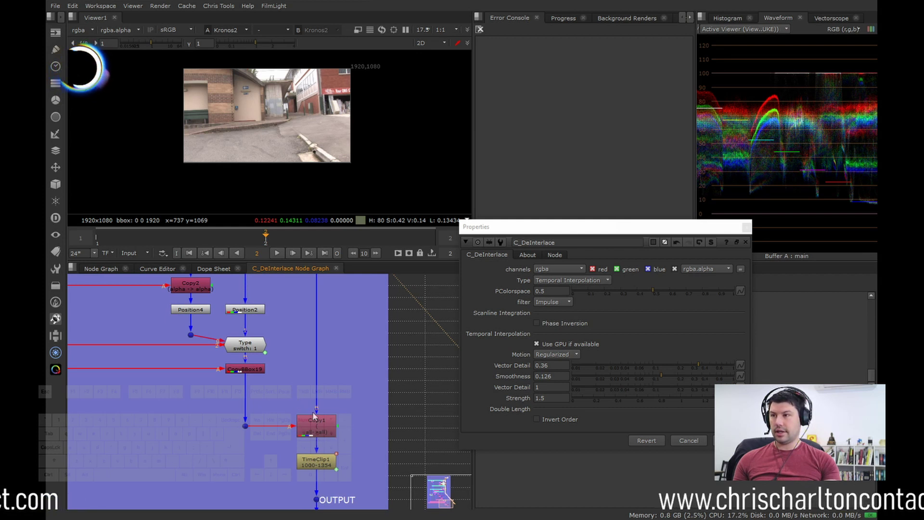
scroll(308, 394, "down", 2)
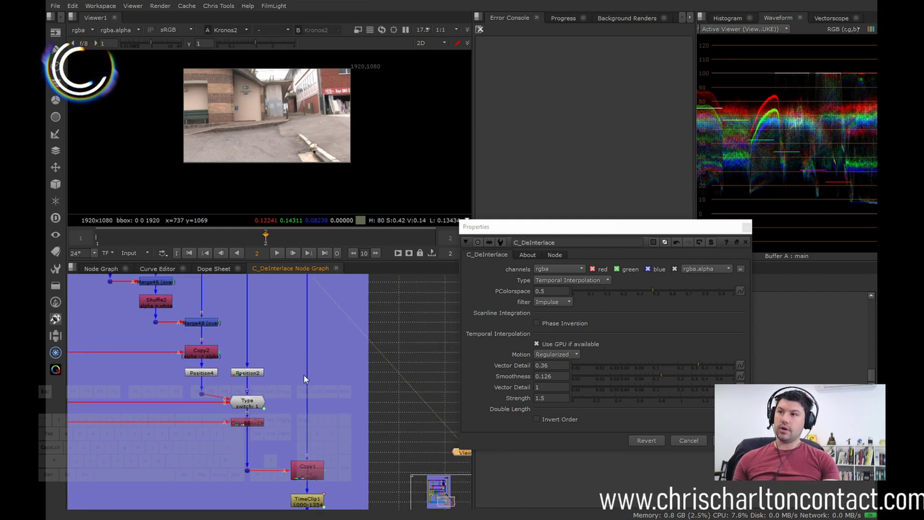
scroll(319, 441, "down", 1)
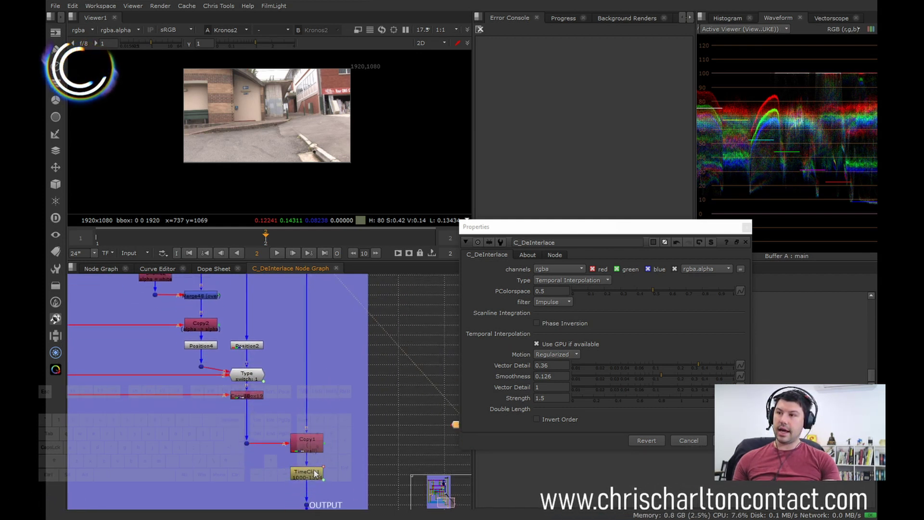
View Copy1's output, go to frame 1166, and view the TimeClip1 result.
left_click(313, 449)
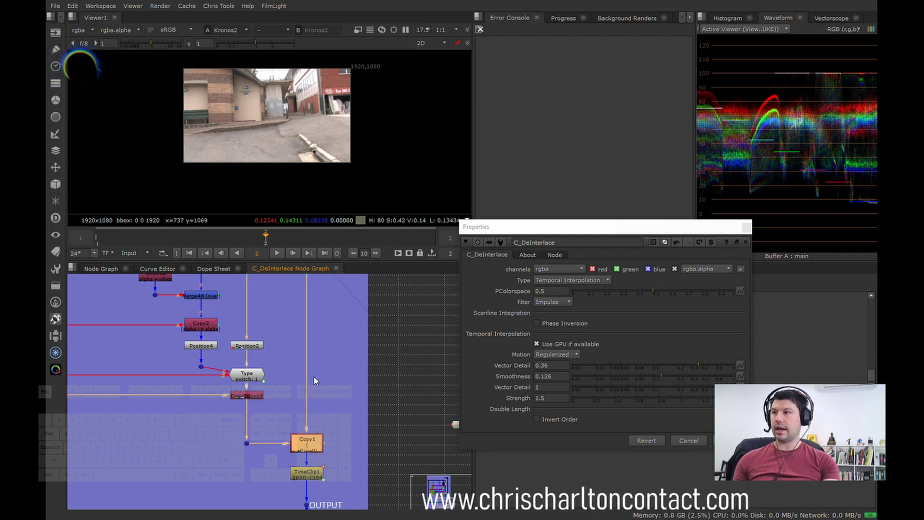
key("1")
left_click(371, 427)
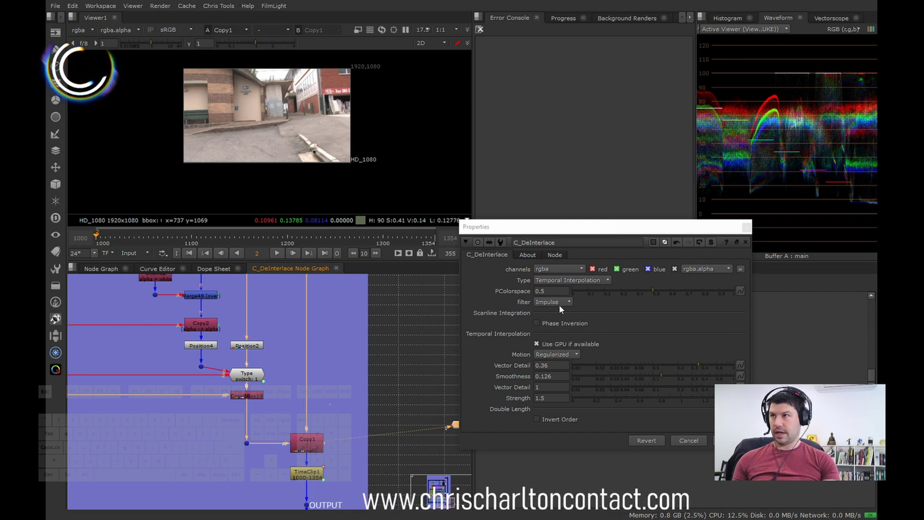
left_click(255, 240)
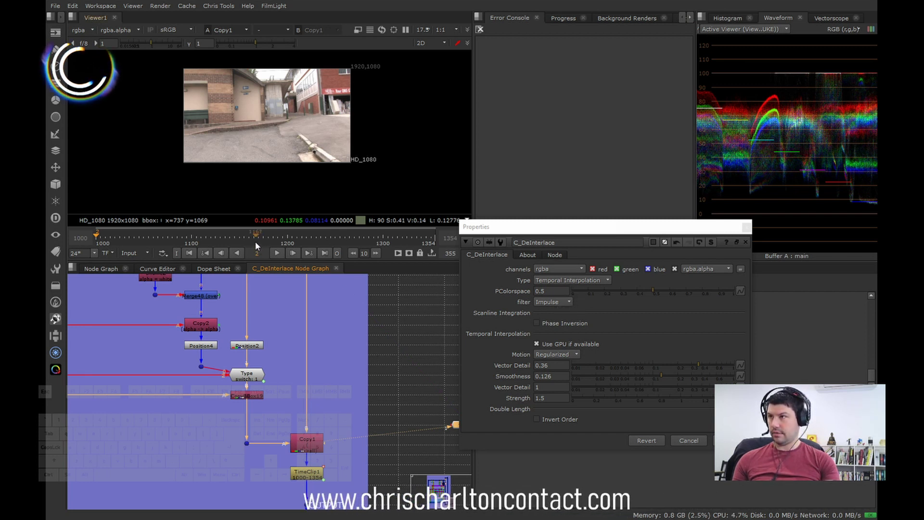
left_click(308, 473)
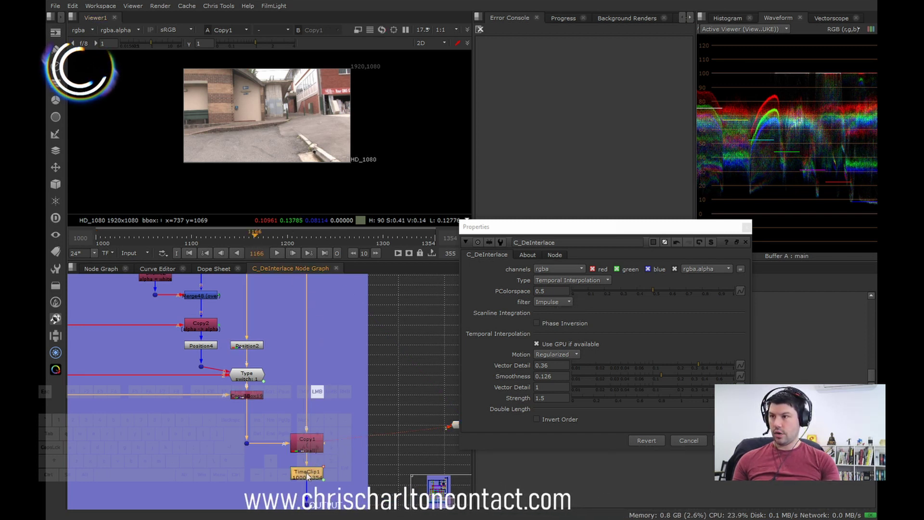
key("1")
left_click(337, 428)
scroll(279, 86, "up", 5)
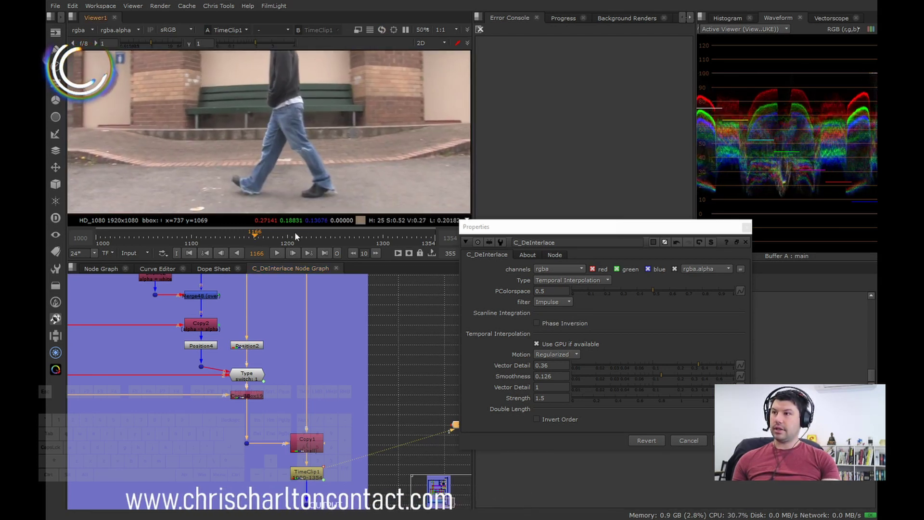
View the PLATE input dot at the start of the graph and compare it with TimeClip1 around the man's feet.
left_click(584, 283)
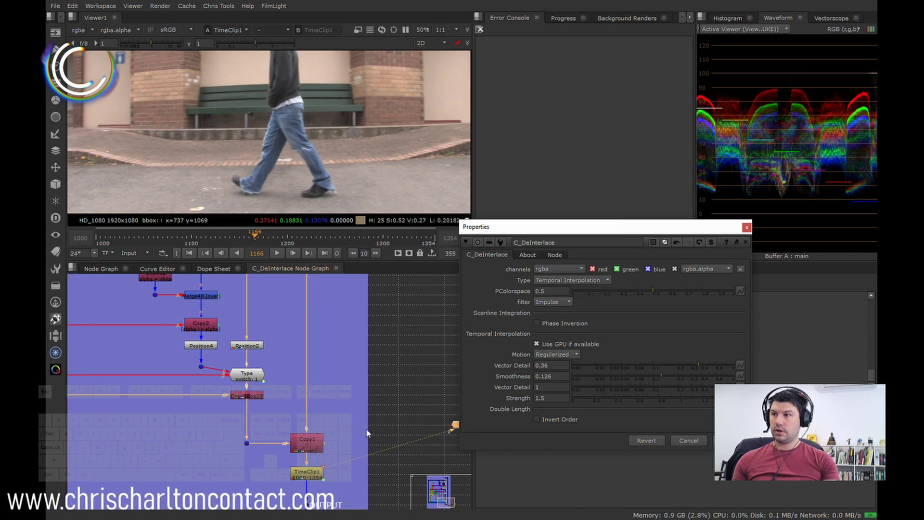
scroll(322, 389, "down", 4)
middle_click_drag(338, 284, 315, 394)
middle_click_drag(286, 337, 286, 417)
scroll(283, 370, "up", 3)
left_click(290, 354)
key("1")
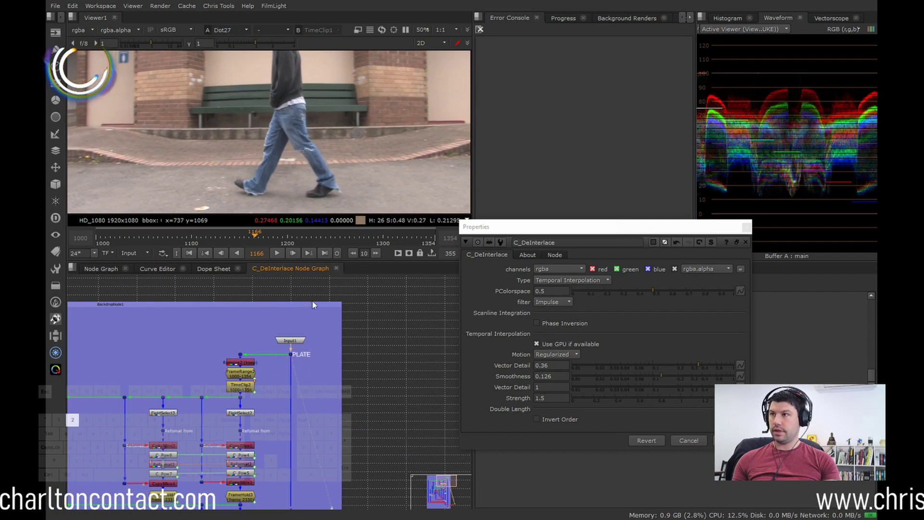
scroll(249, 194, "up", 4)
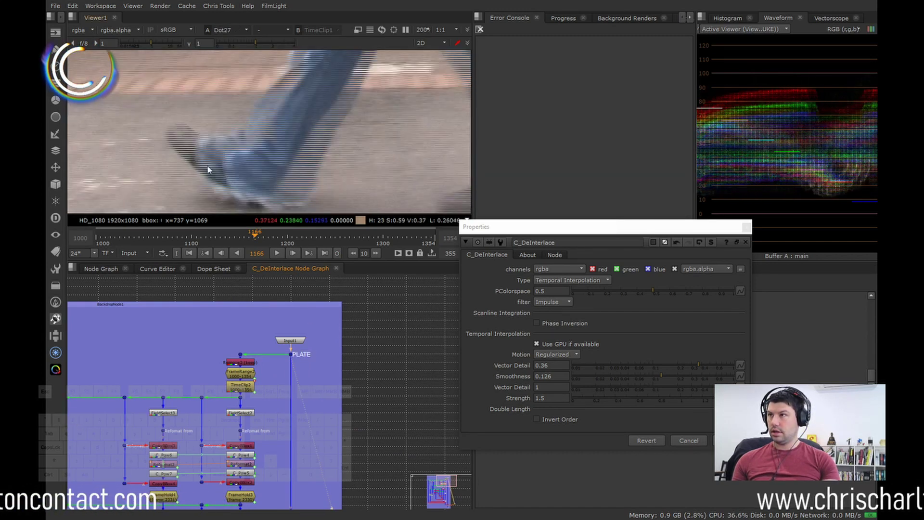
key("2")
key("1")
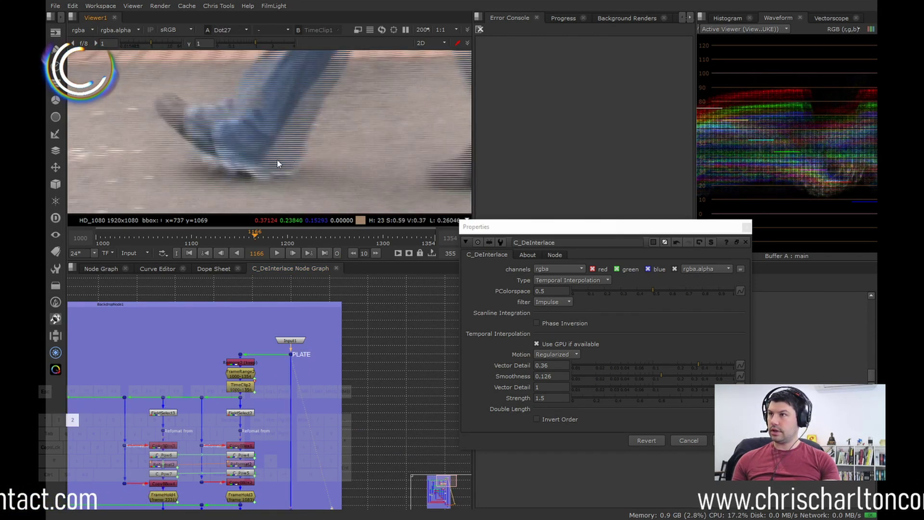
key("2")
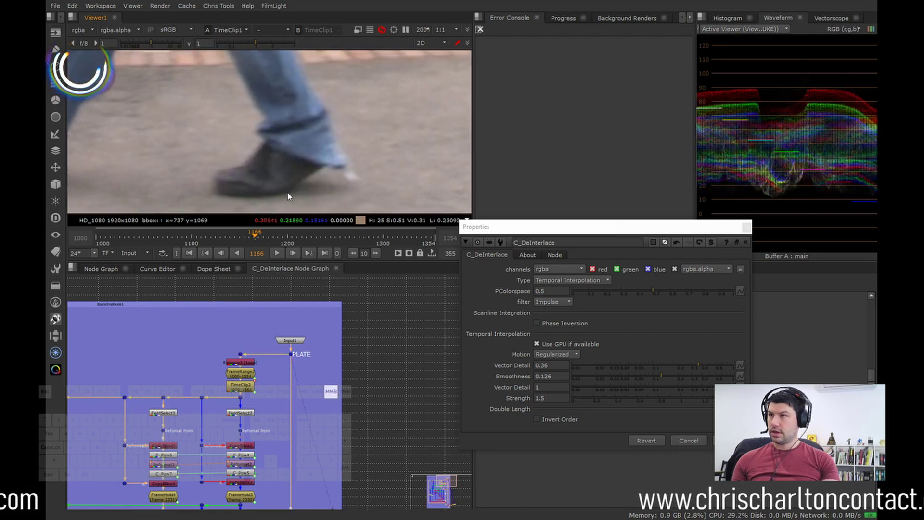
key("1")
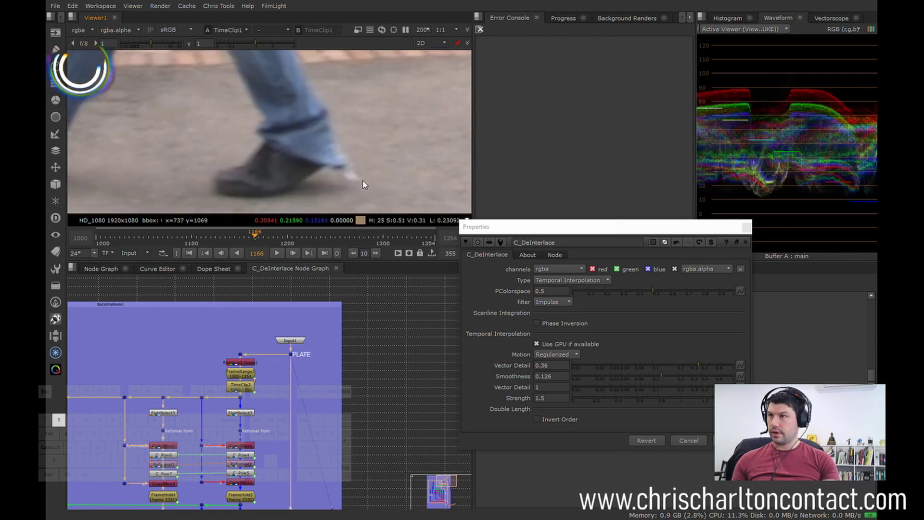
Compare the original plate with the TimeClip1 result around the man's hooded head and shoulders.
middle_click_drag(363, 180, 302, 125)
scroll(308, 126, "down", 5)
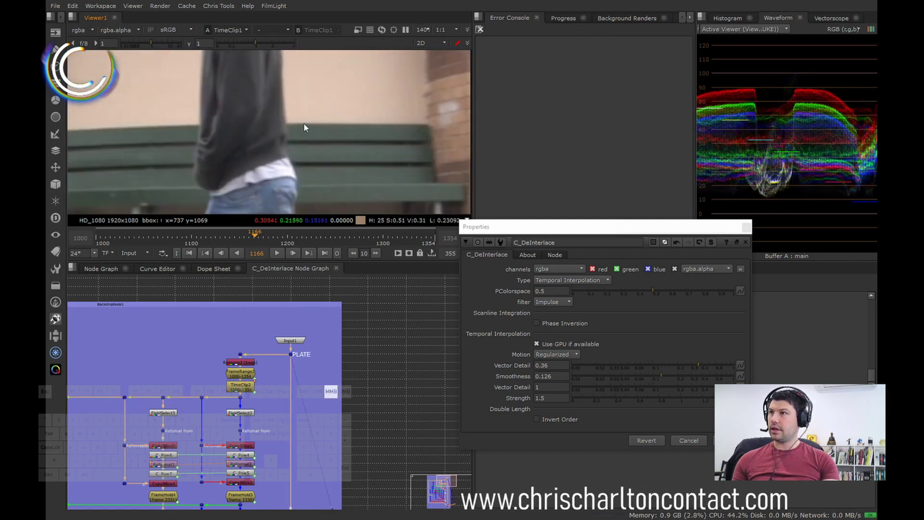
scroll(274, 117, "up", 4)
key("2")
key("1")
key("2")
key("1")
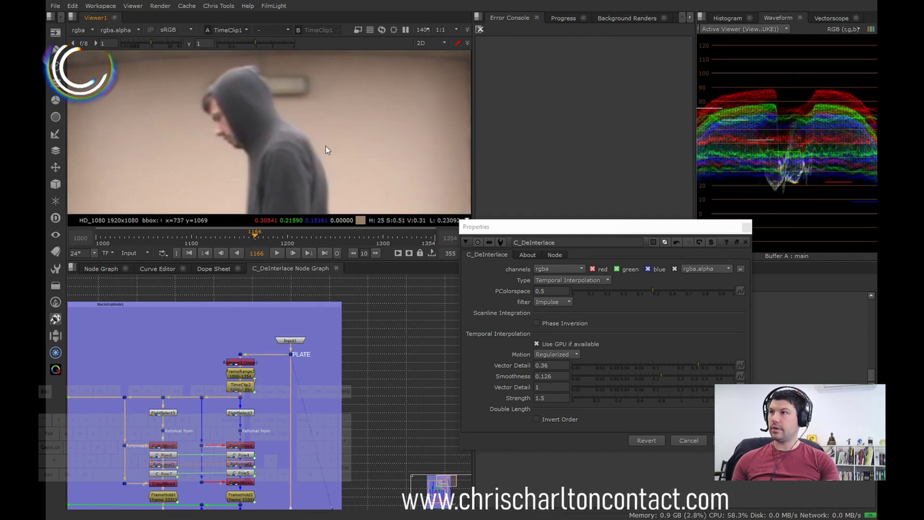
key("2")
Compare the deinterlaced result with the plate around the man's legs, and go back down the graph to Kronos2.
scroll(325, 146, "down", 5)
middle_click_drag(332, 150, 319, 97)
middle_click_drag(351, 177, 275, 146)
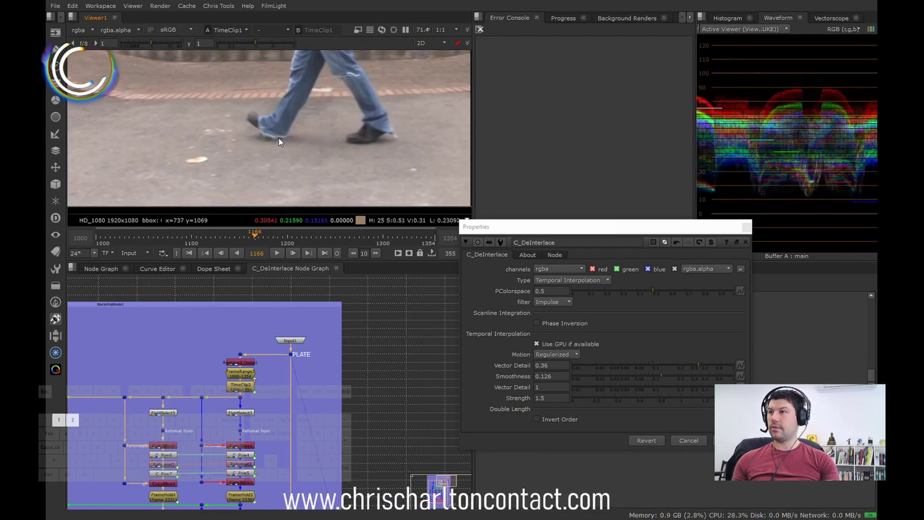
scroll(279, 138, "up", 5)
scroll(281, 127, "down", 5)
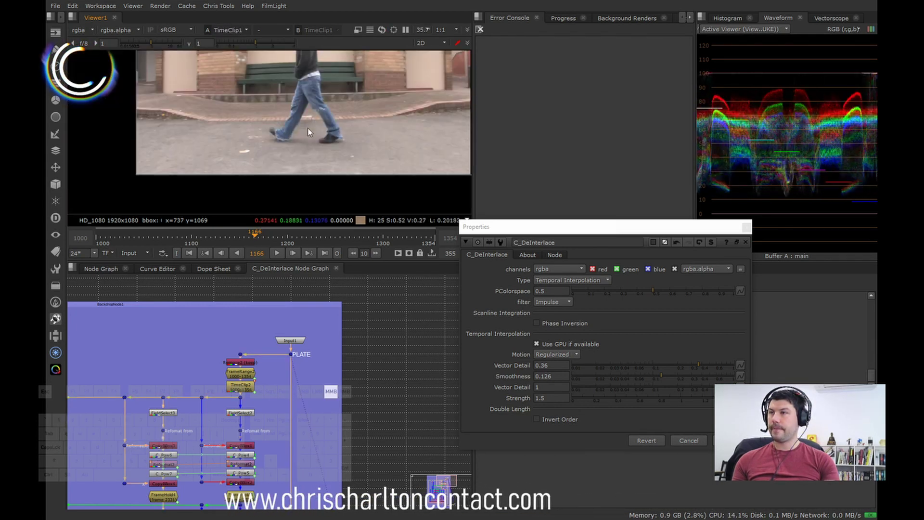
scroll(282, 159, "up", 4)
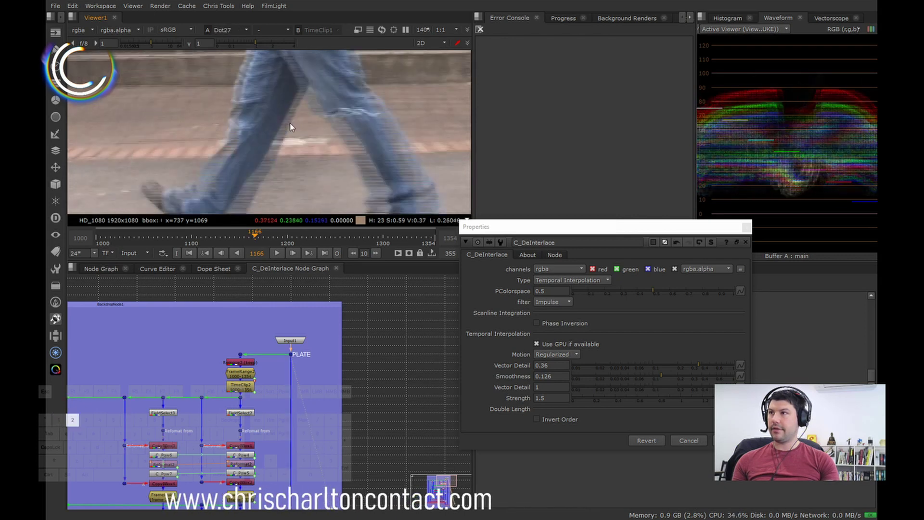
scroll(327, 125, "down", 2)
middle_click_drag(327, 125, 300, 131)
scroll(300, 131, "down", 5)
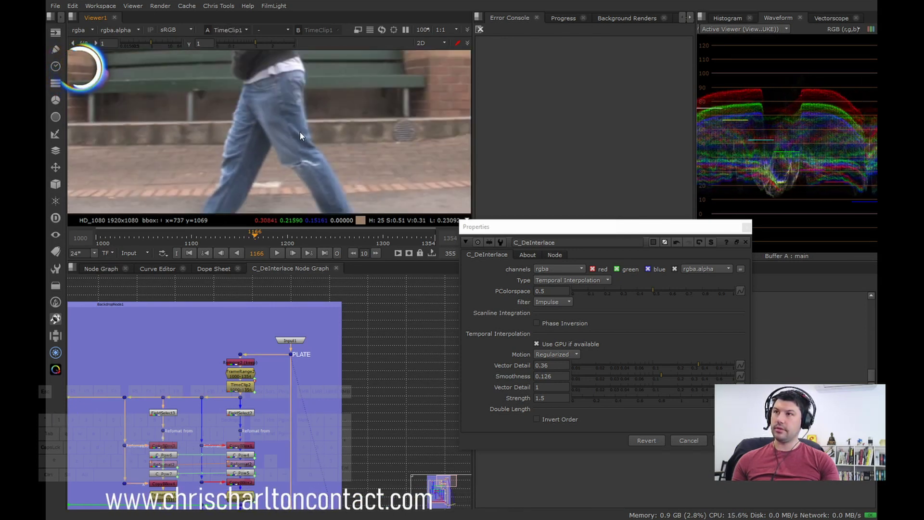
middle_click_drag(293, 172, 299, 166)
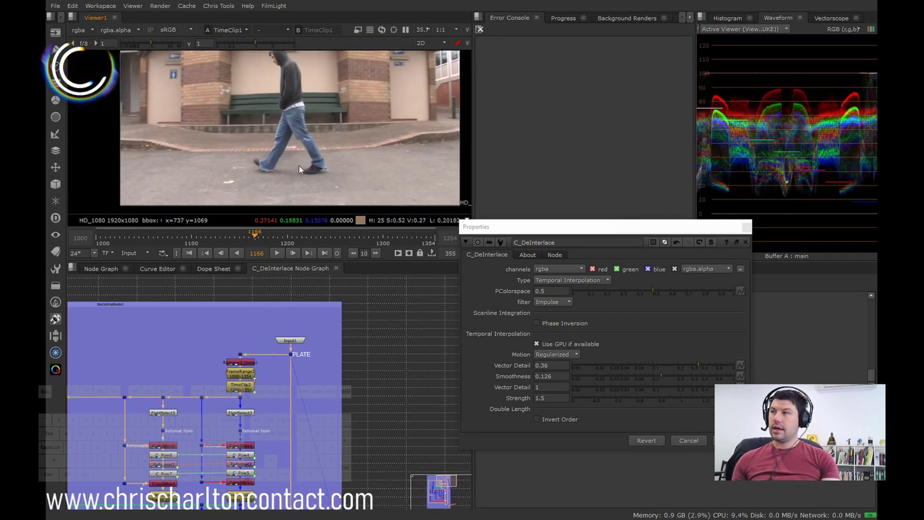
mouse_move(329, 367)
middle_mouse_down()
mouse_move(330, 330)
mouse_move(337, 400)
mouse_move(346, 397)
mouse_move(338, 353)
mouse_move(331, 375)
middle_mouse_up()
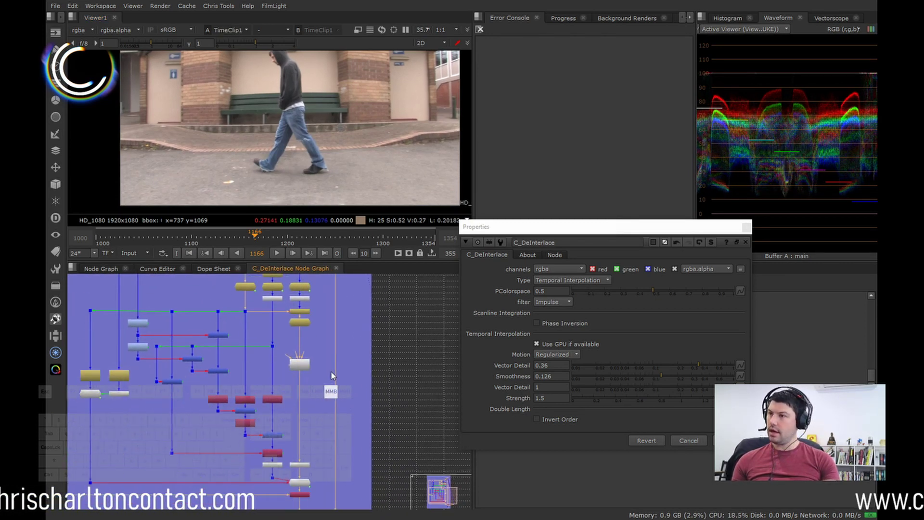
Set the C_DeInterlace type to Double Length.
left_click(573, 280)
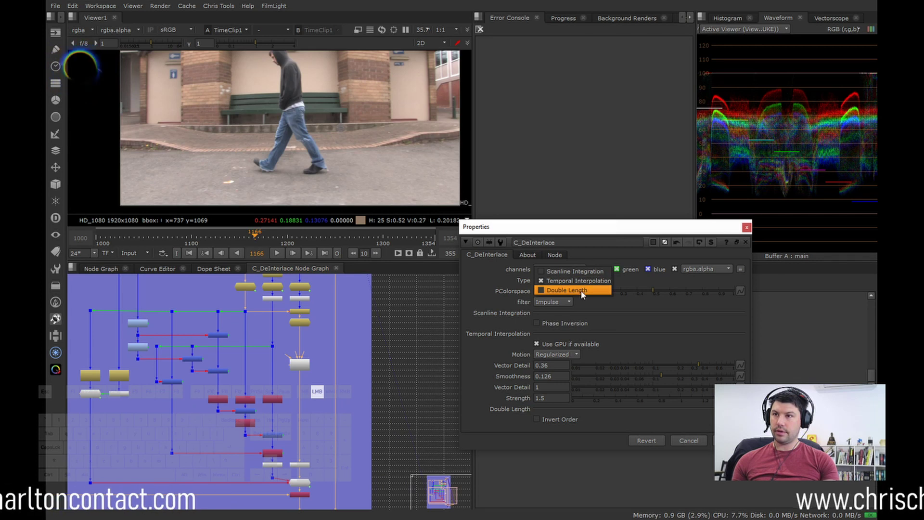
left_click(572, 290)
middle_click_drag(383, 402, 173, 308)
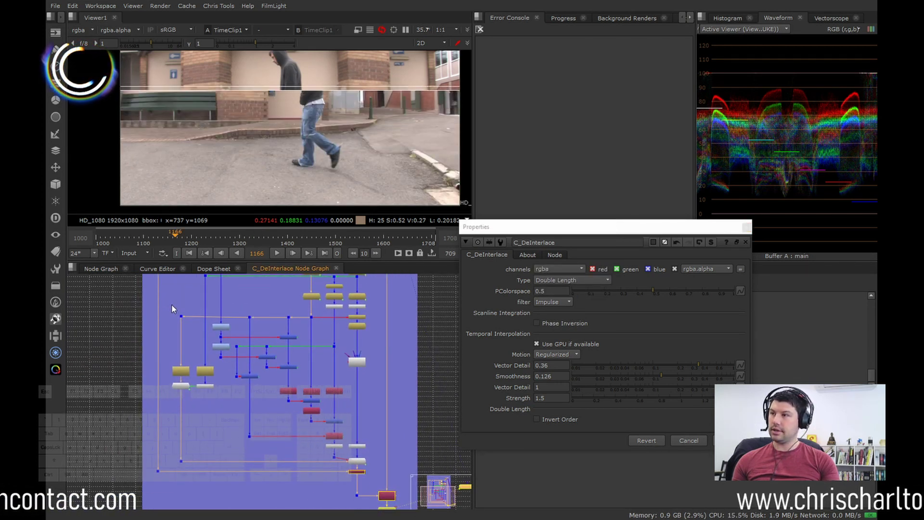
Locate the Double Length branch in the node graph and view the FrameHold output feeding it.
left_click_drag(172, 304, 221, 404)
scroll(171, 315, "up", 2)
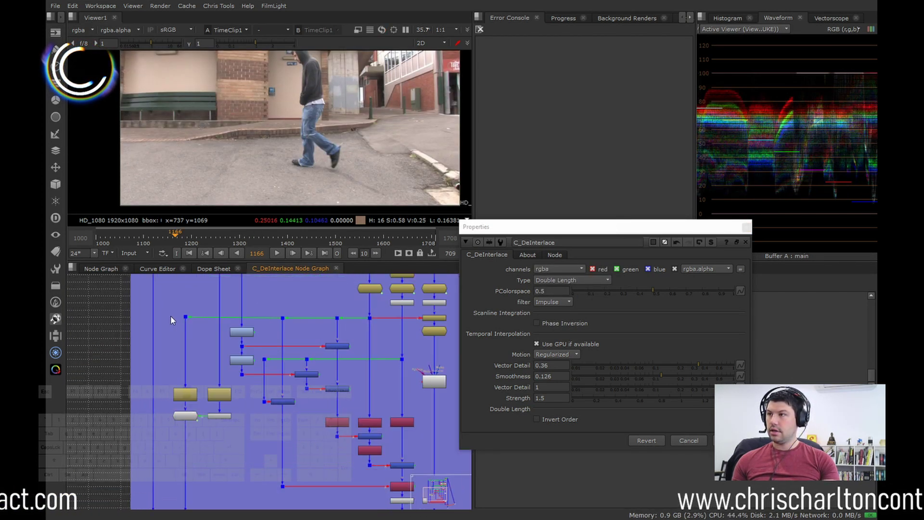
scroll(170, 316, "down", 3)
scroll(337, 363, "up", 3)
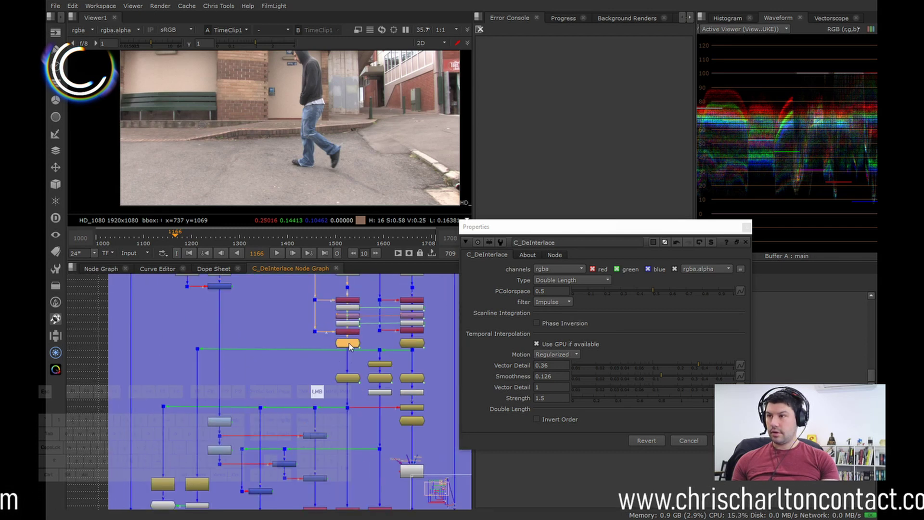
key("2")
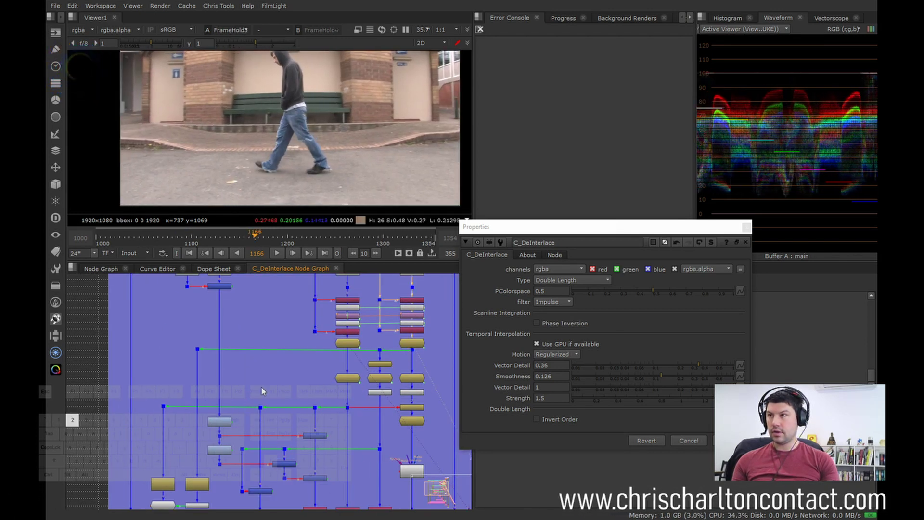
View Retime1's output, inspect its retime settings and close its properties.
scroll(247, 373, "up", 2)
scroll(193, 400, "up", 3)
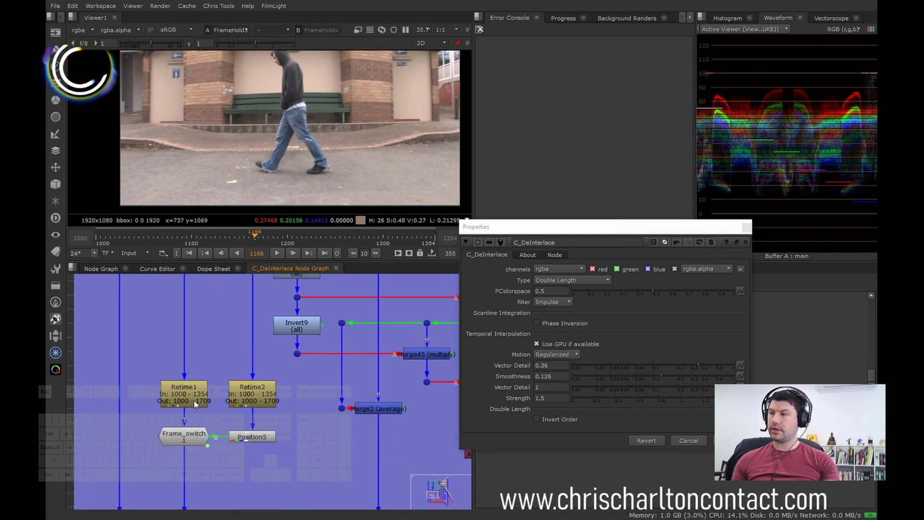
double_click(193, 399)
key("1")
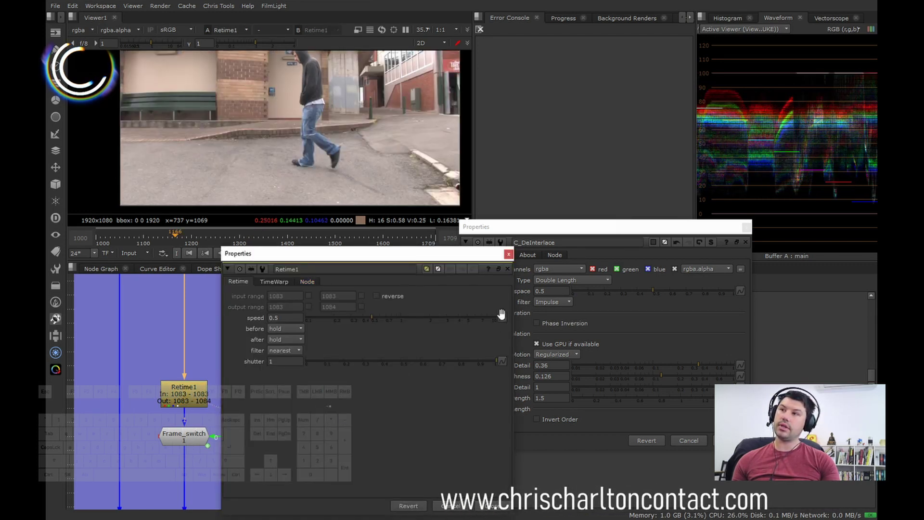
left_click(508, 255)
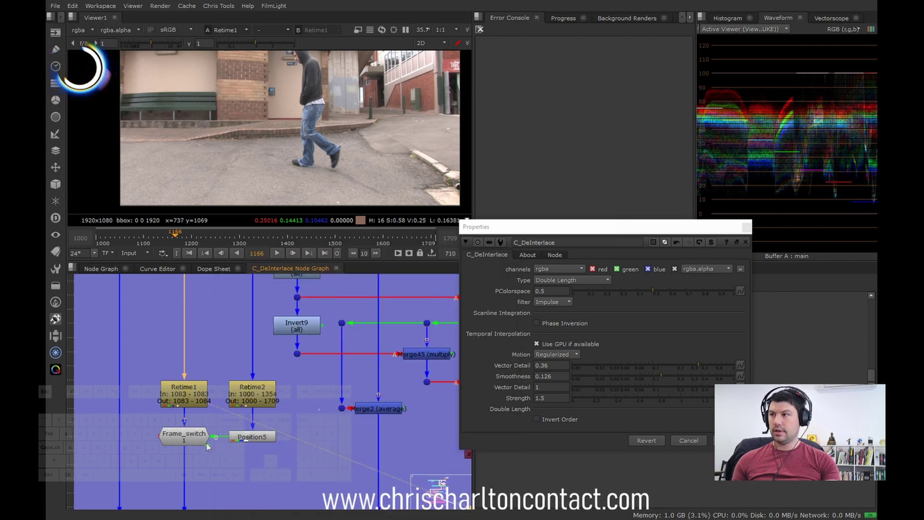
key("1")
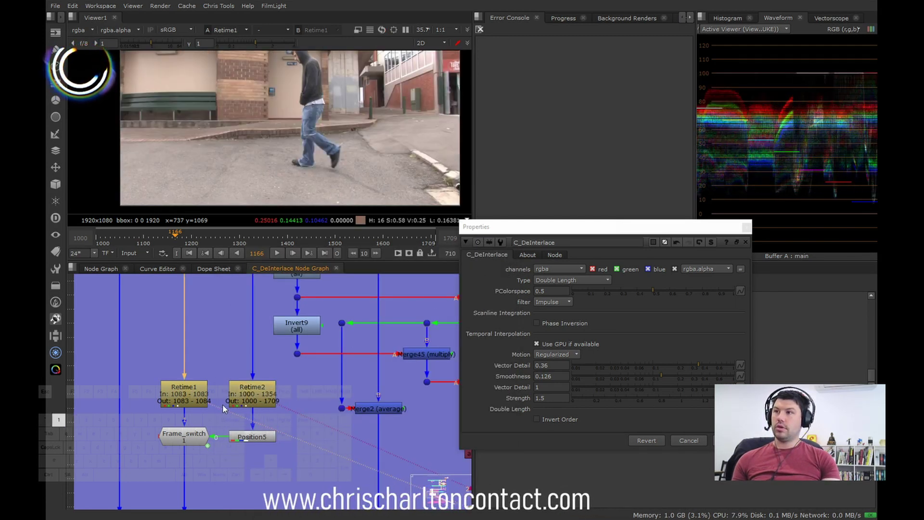
View Position5's output and compare it with Retime1 across the whole frame.
left_click(252, 437)
key("2")
left_click(370, 363)
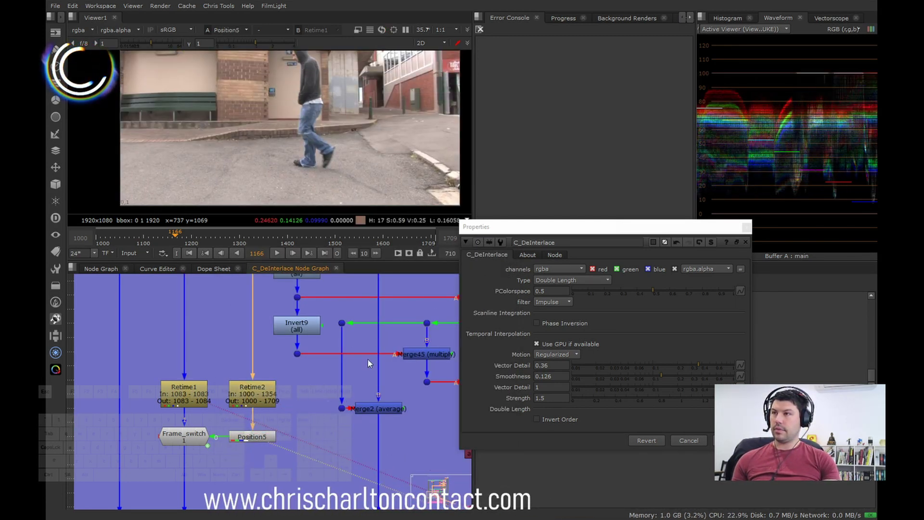
key("1")
left_click(251, 434)
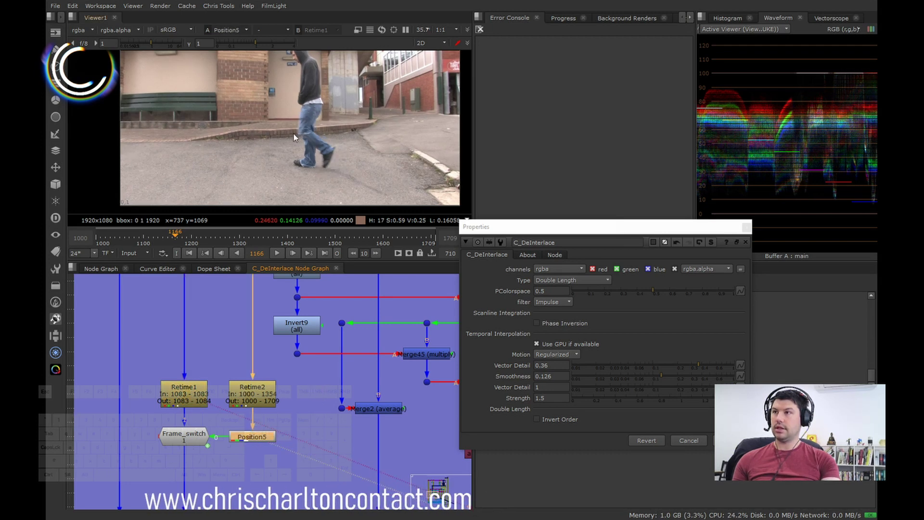
Compare the Position5 and Retime1 outputs around the walking man's legs.
middle_click(314, 142)
key("1")
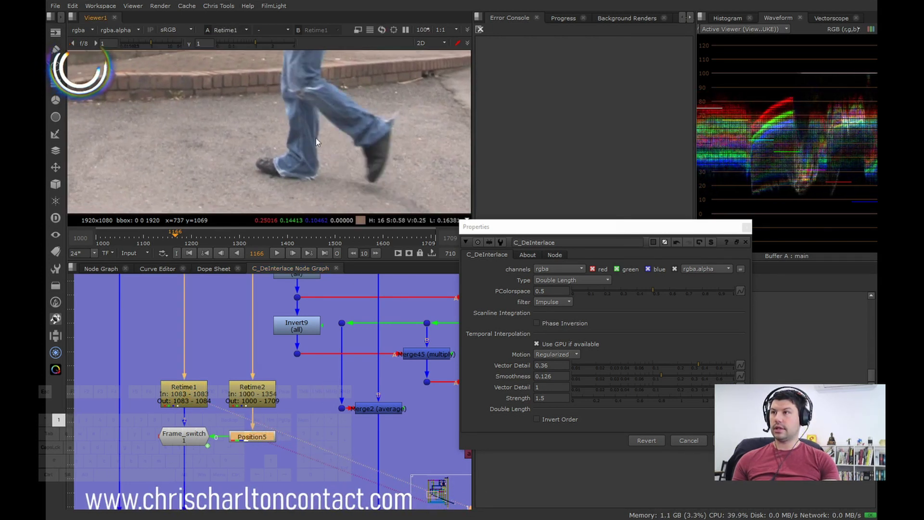
key("2")
scroll(316, 138, "down", 4)
scroll(292, 132, "up", 2)
key("1")
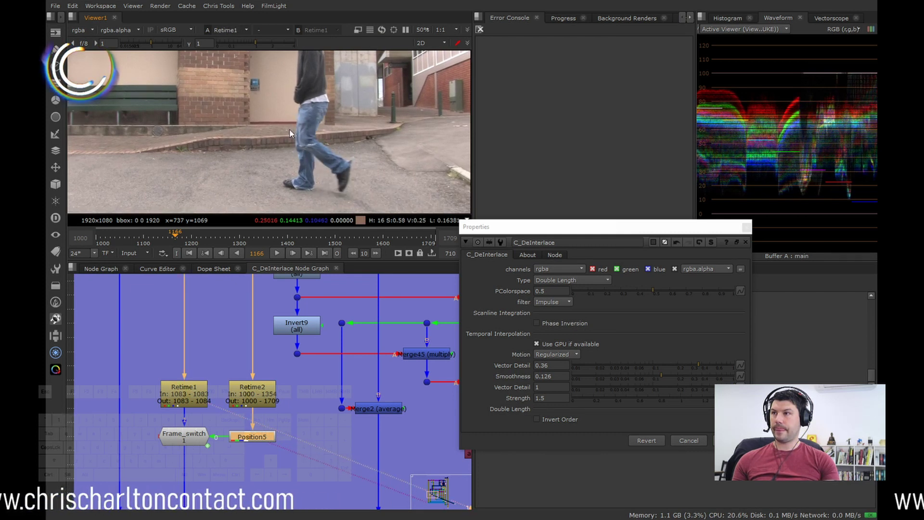
Go to frame 1165 and compare Retime1 with Position5 up close around the man's trouser hems and shoes.
key("1")
key("Left")
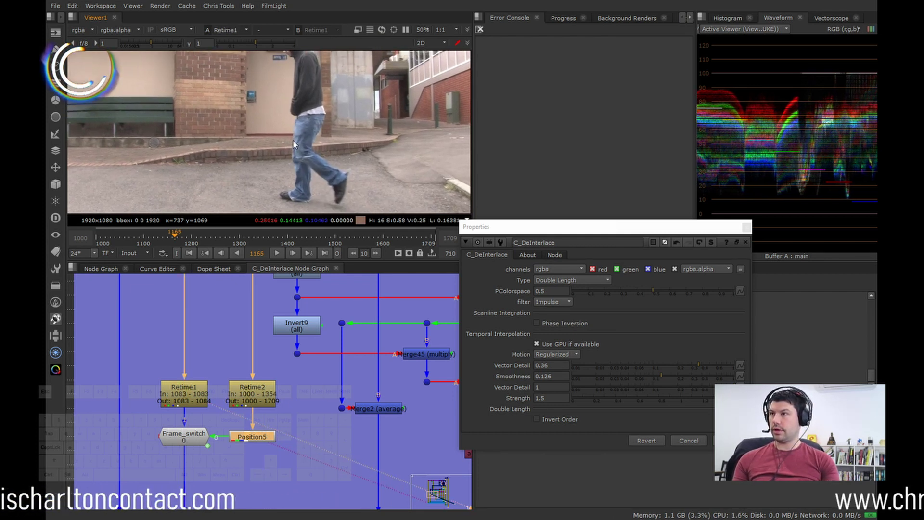
key("1")
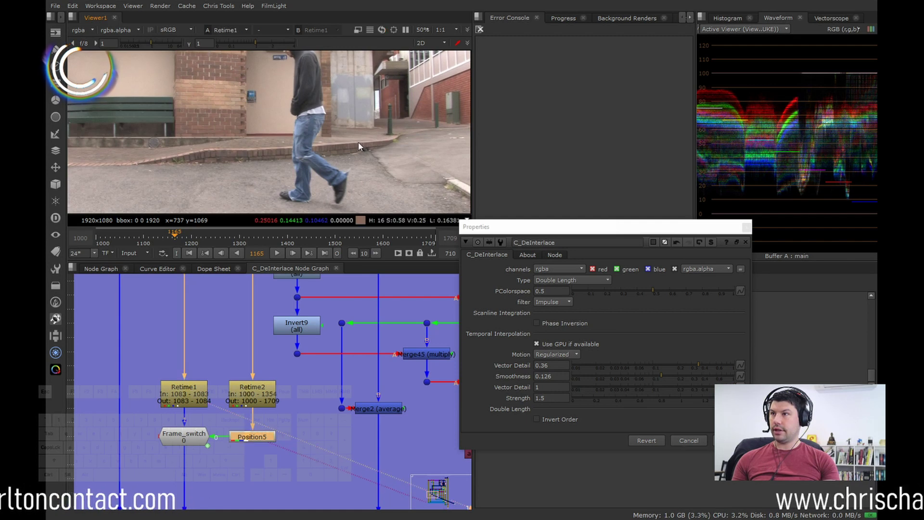
key("2")
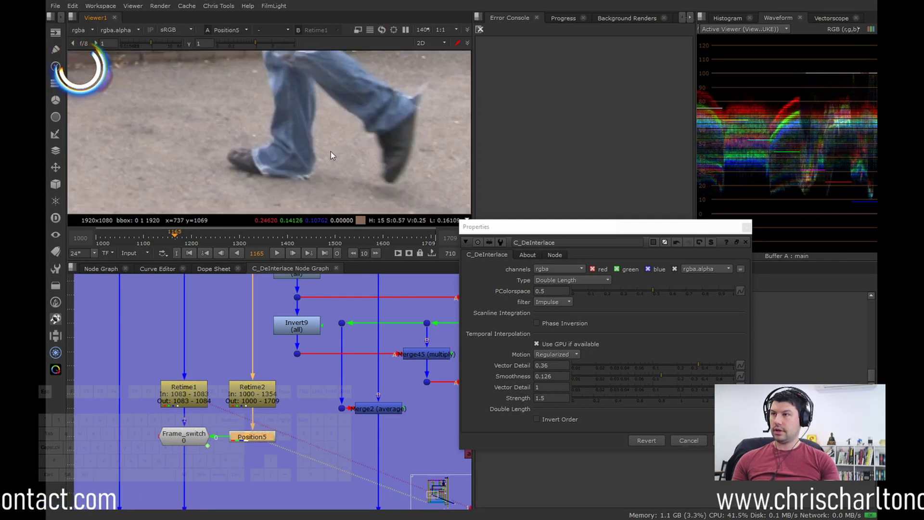
scroll(328, 159, "up", 8)
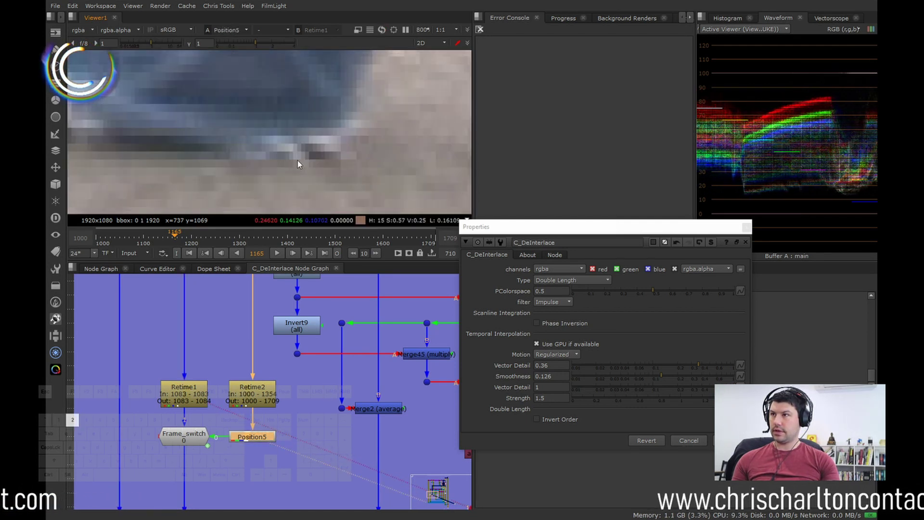
scroll(302, 155, "down", 8)
key("1")
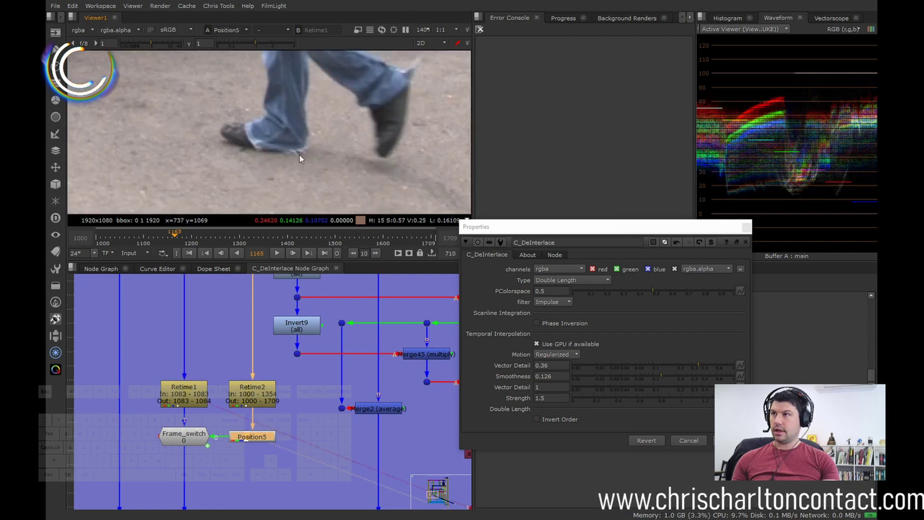
key("2")
scroll(288, 140, "down", 6)
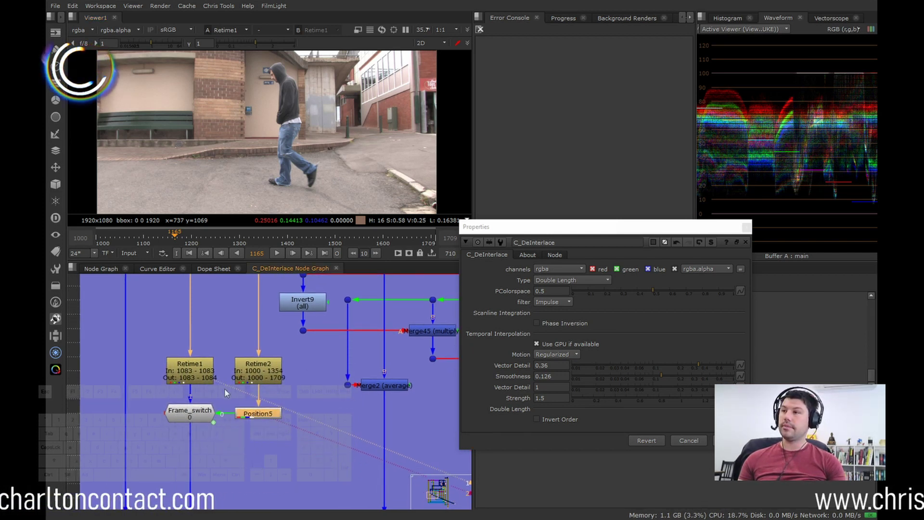
View Frame_switch's output, inspect the expression driving its which value, and close it without changes.
middle_click_drag(207, 448, 212, 425)
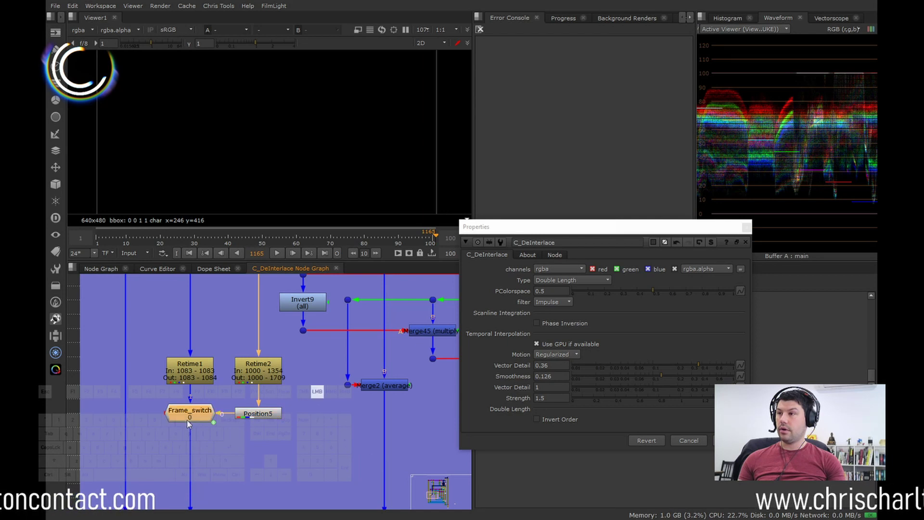
key("1")
double_click(189, 413)
key("equal")
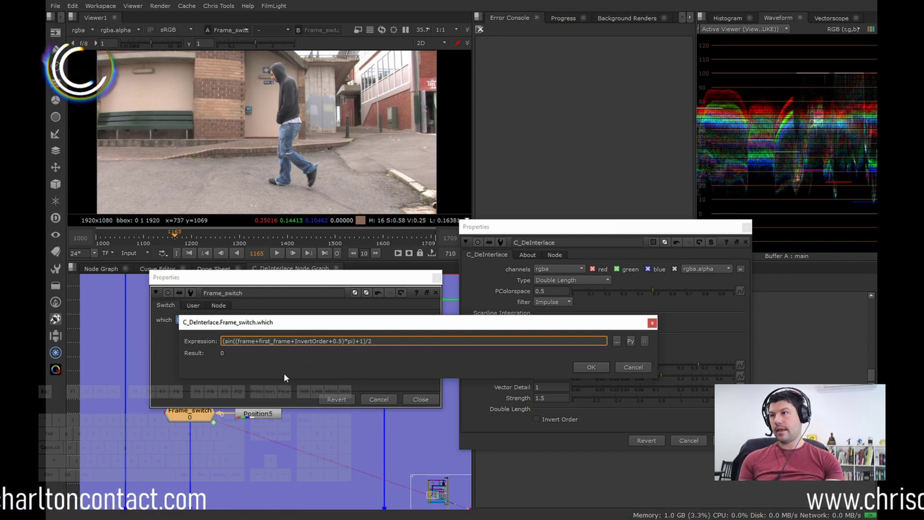
left_click(636, 368)
left_click(432, 398)
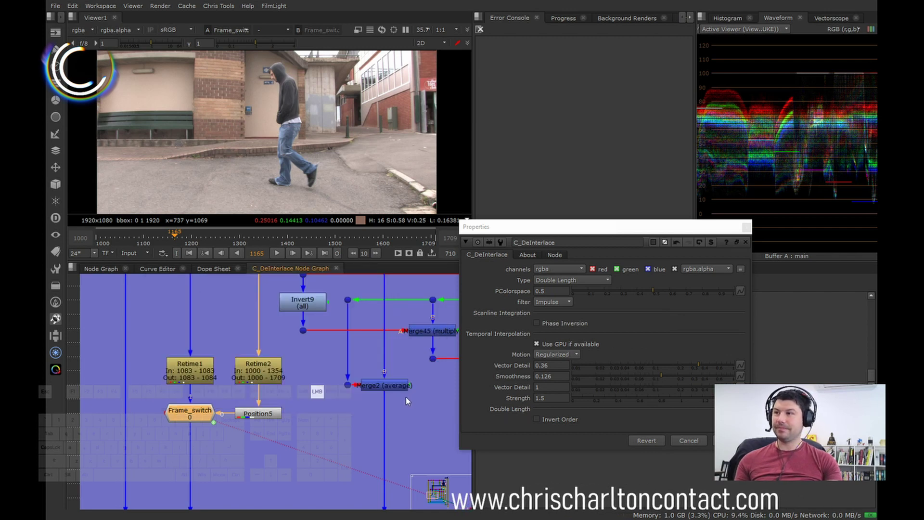
Display Frame_switch's which curve in the Curve Editor and scrub to frame 1164 to examine how it alternates.
left_click(192, 416)
left_click(192, 416)
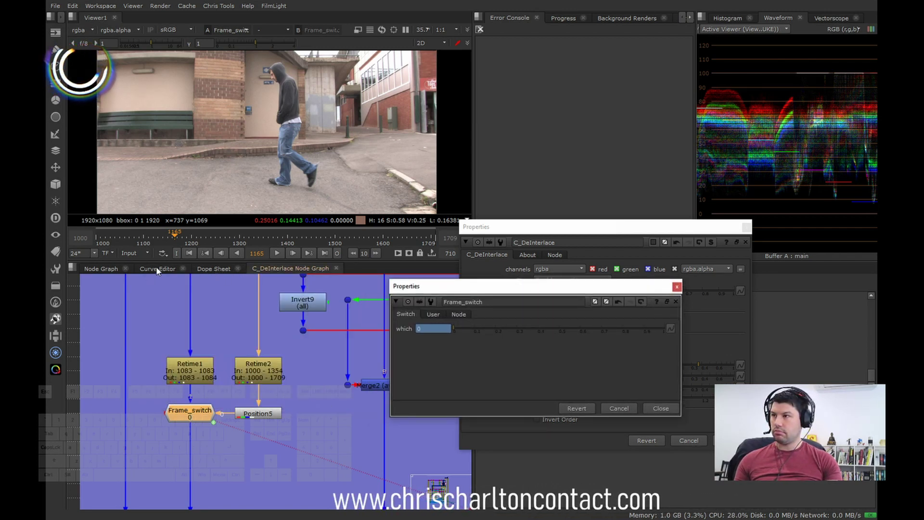
left_click(156, 268)
middle_click_drag(264, 320, 307, 360, "alt")
left_click_drag(303, 276, 271, 319)
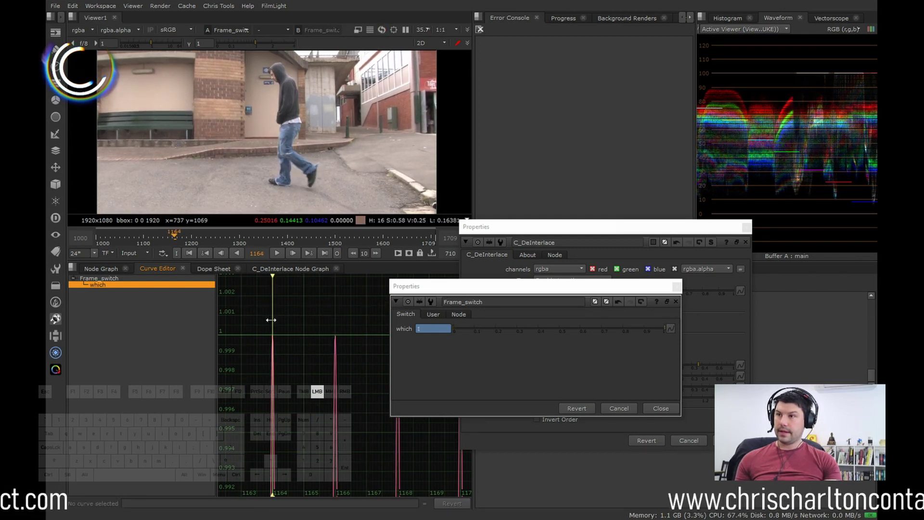
Return to the C_DeInterlace node graph, close the Frame_switch properties and examine the two Retime branches.
left_click(100, 268)
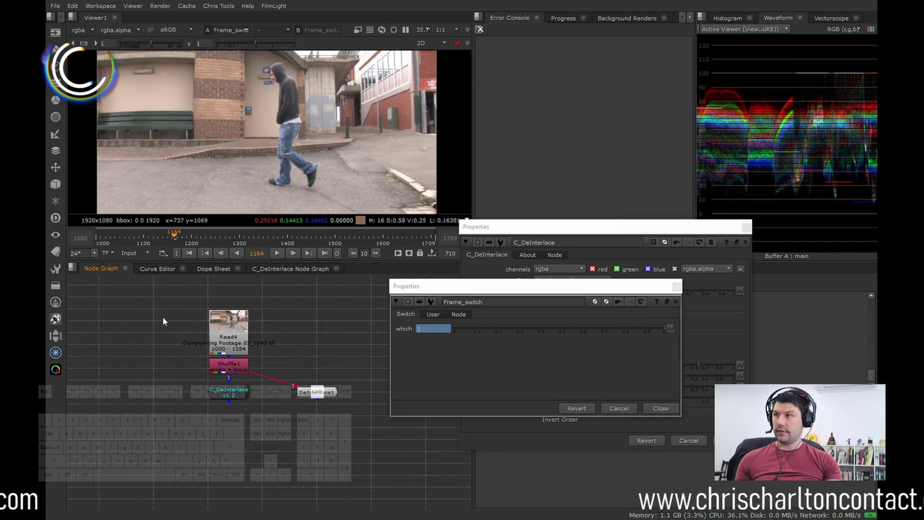
left_click(284, 268)
left_click(648, 408)
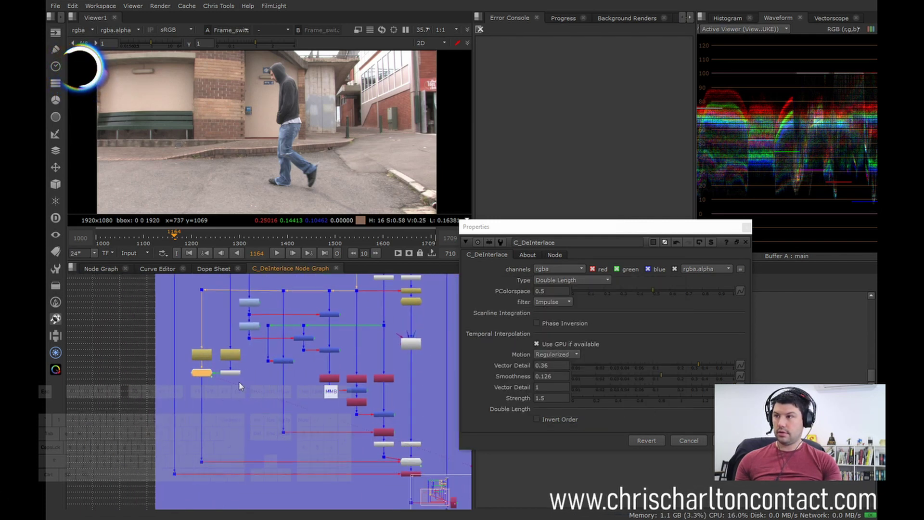
scroll(231, 385, "up", 5)
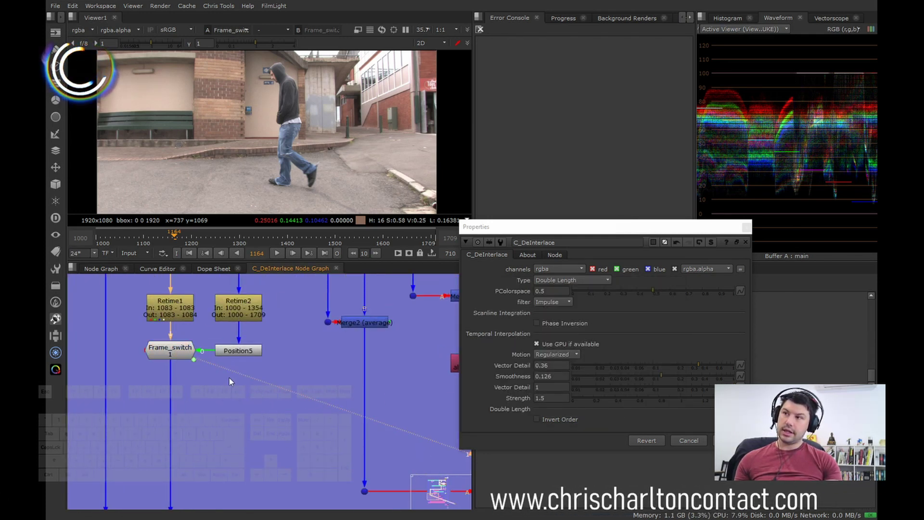
Step Frame_switch's output forward to frame 1168 and back to 1167, examining the motion around the man's waist.
scroll(264, 116, "up", 4)
key("Right")
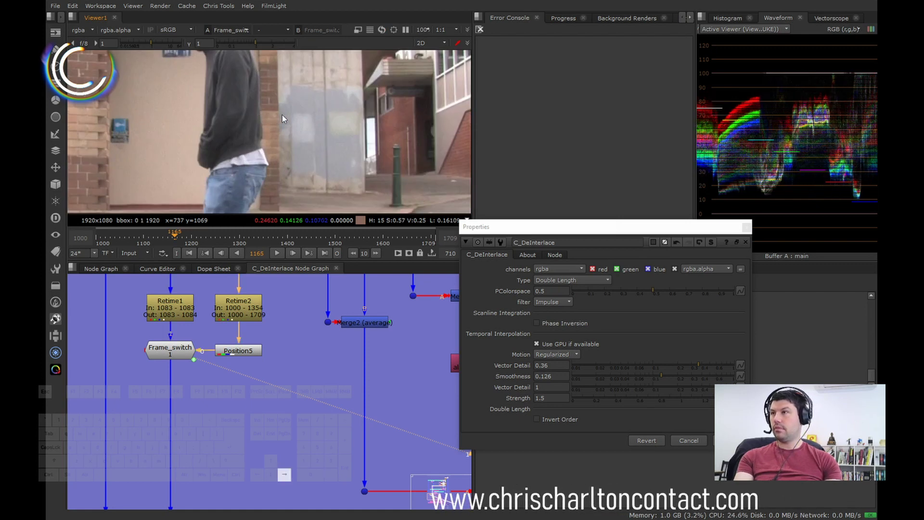
key("Right")
key("Right")
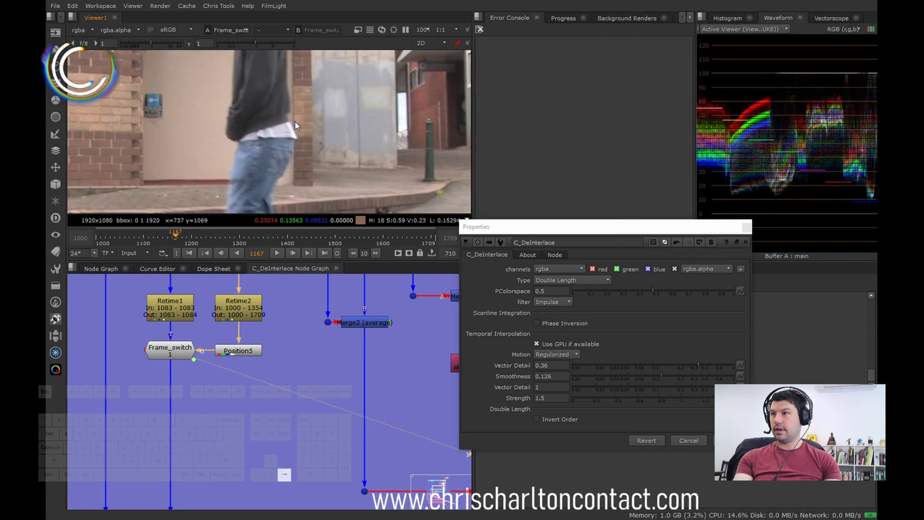
key("Right")
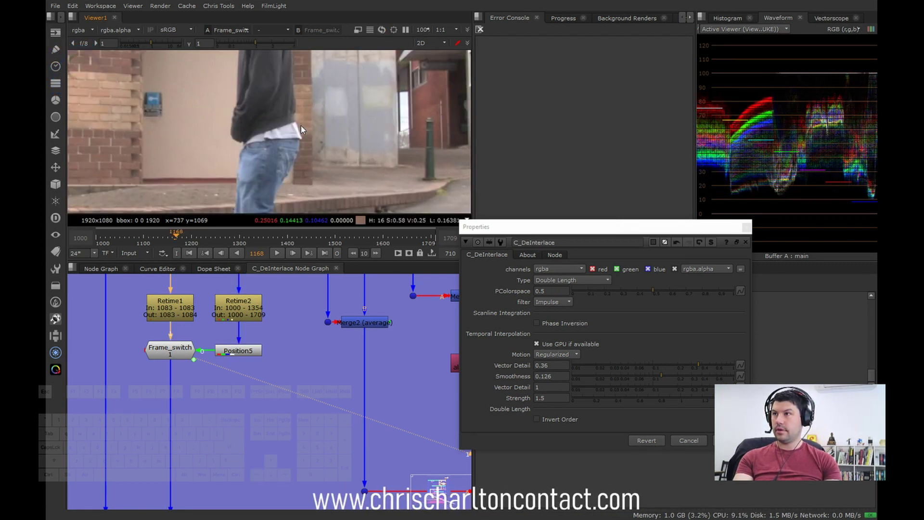
key("Left")
key("Left")
key("Right")
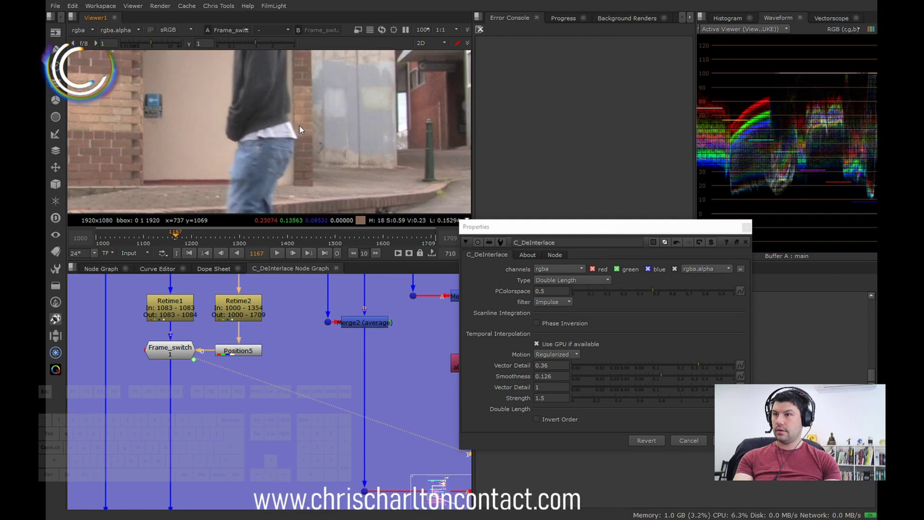
Enable Invert Order for Double Length and step forward frame by frame to 1173 to examine the result.
left_click(548, 421)
key("Right")
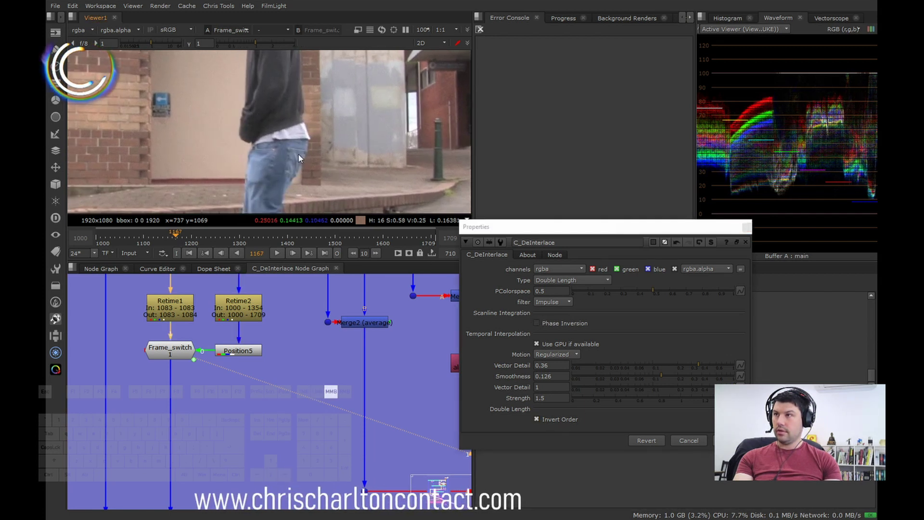
key("Right")
key("Right")
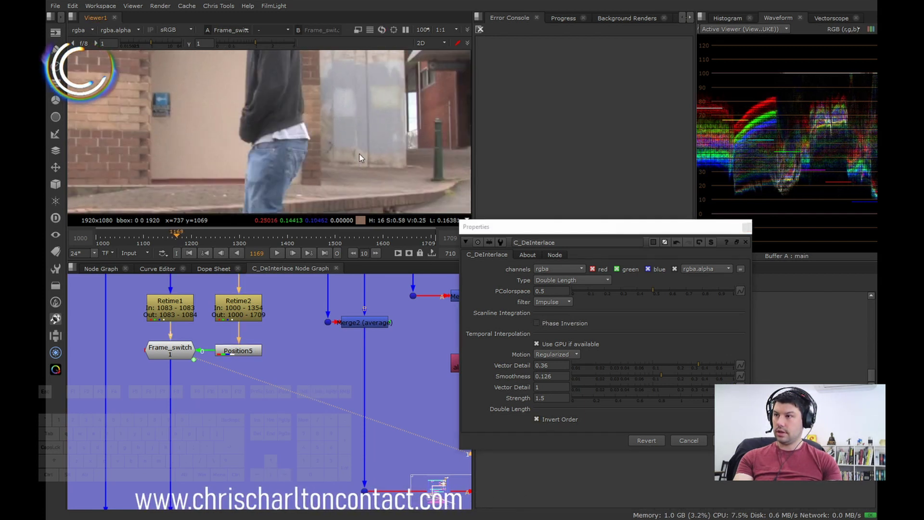
key("Right")
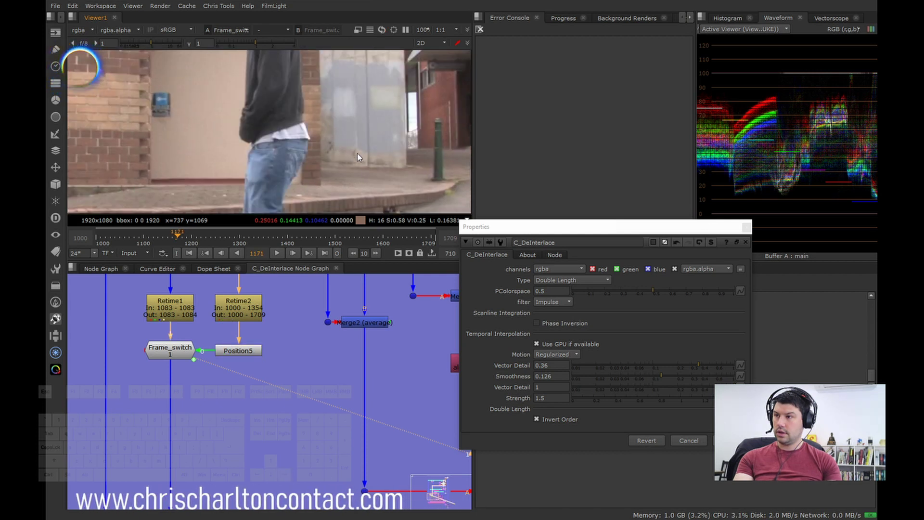
key("Right")
key("Right")
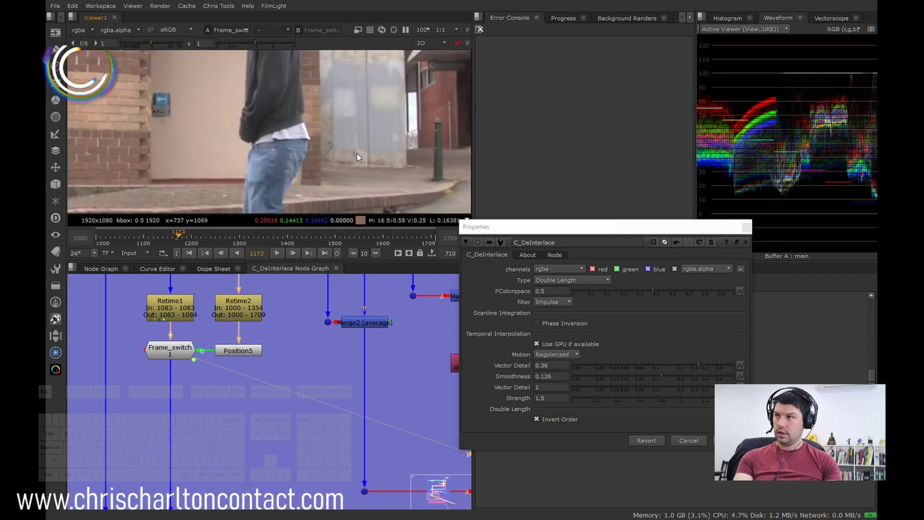
Step back to frame 1171 and view the output of Copy1 below the Type switch in the C_DeInterlace graph.
key("Left")
key("Left")
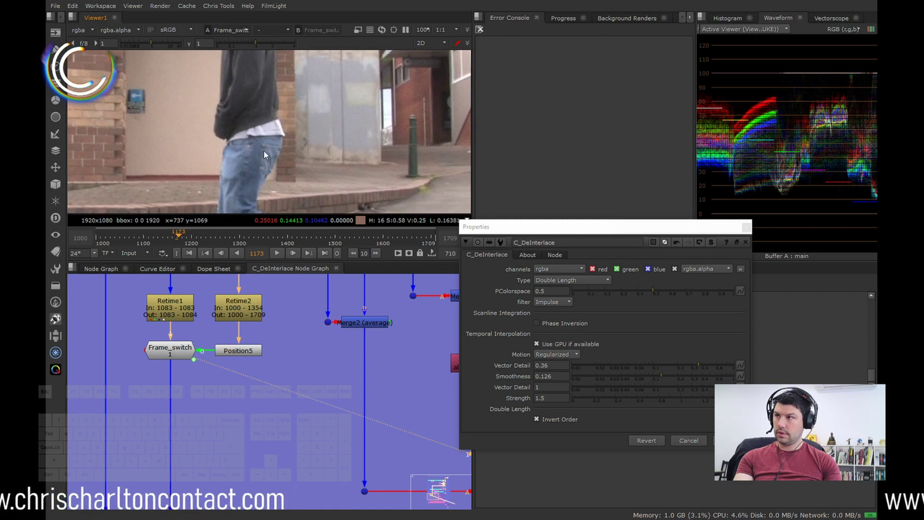
scroll(308, 378, "down", 3)
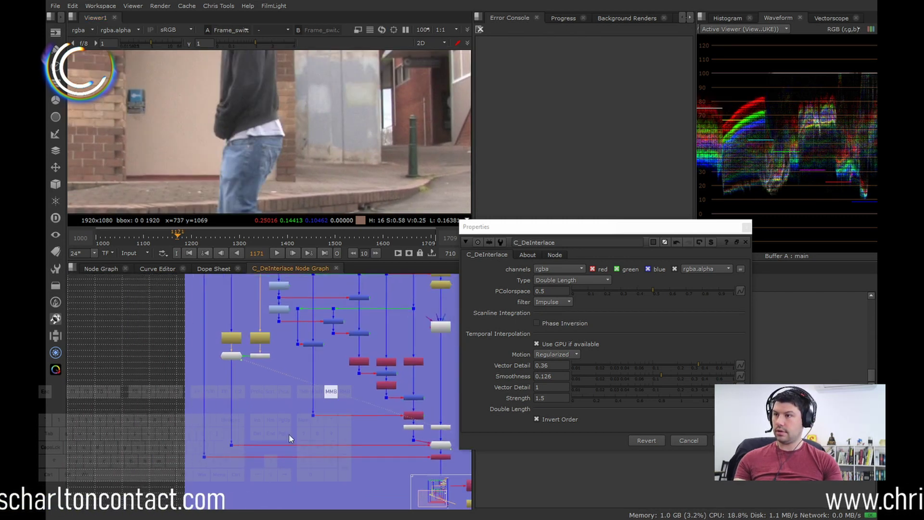
middle_click_drag(288, 434, 182, 347)
scroll(348, 423, "up", 2)
middle_click_drag(368, 428, 319, 405)
left_click(363, 442)
key("1")
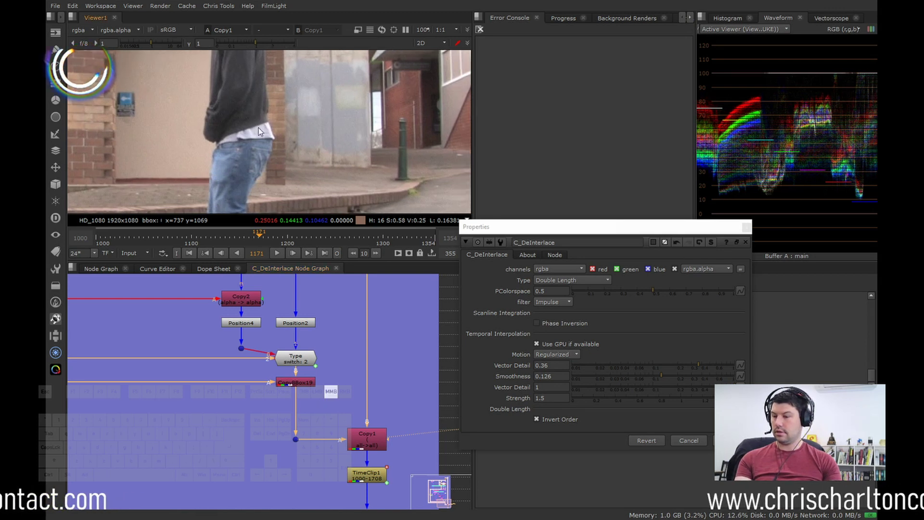
View TimeClip1 and examine the expression driving the end of its frame range, leaving it unaltered.
middle_click_drag(386, 469, 304, 370)
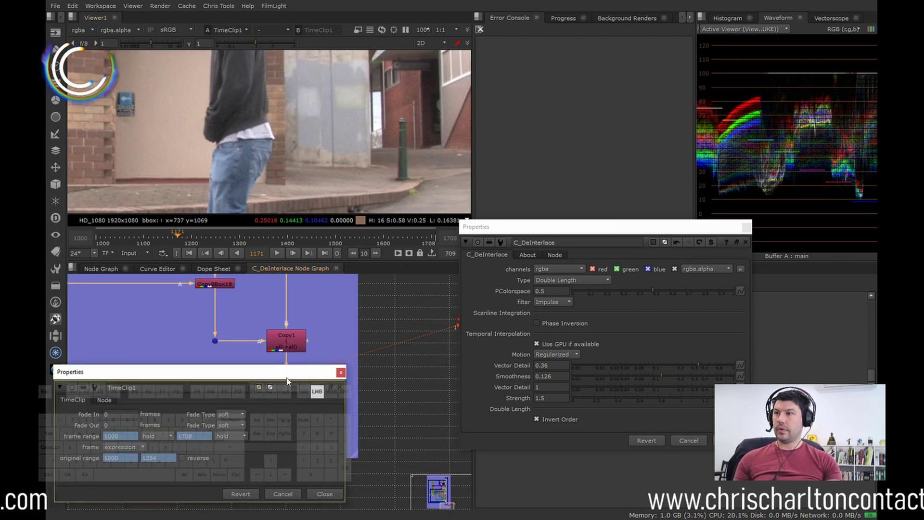
double_click(302, 375)
key("1")
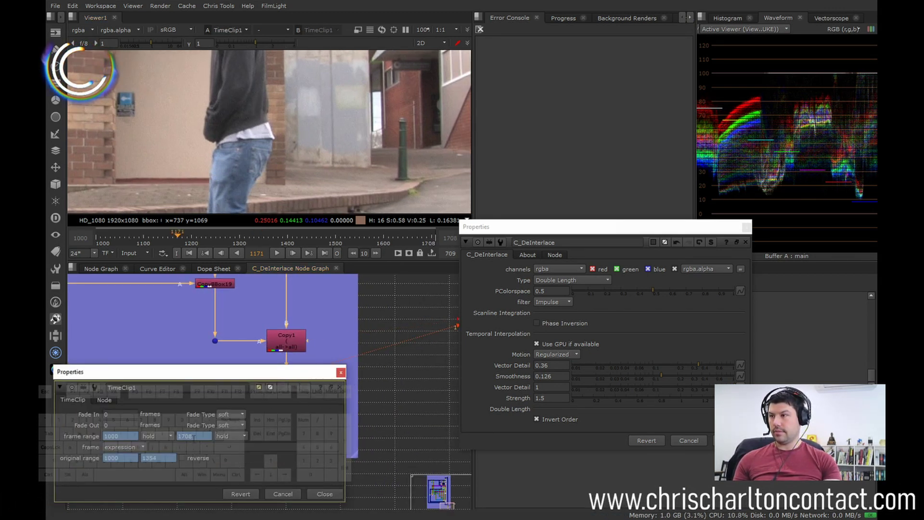
right_click(194, 437)
left_click(227, 379)
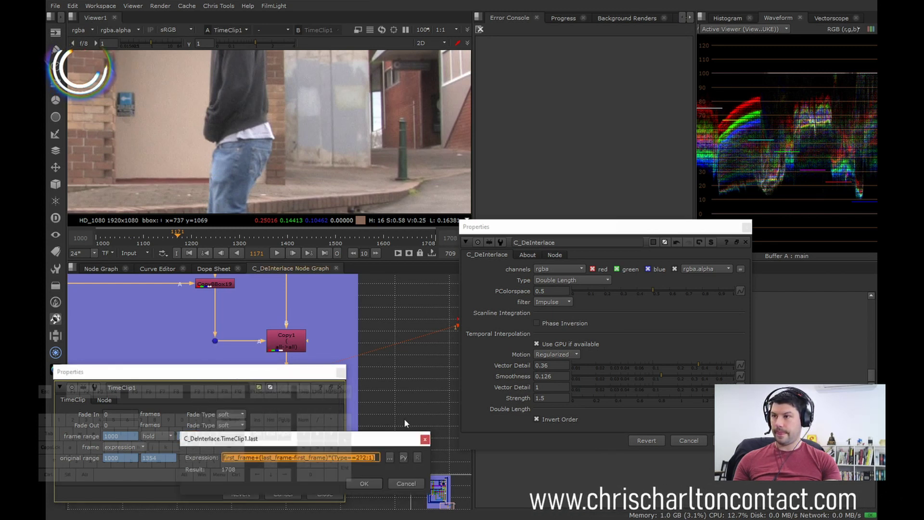
left_click_drag(430, 469, 612, 469)
left_click(260, 457)
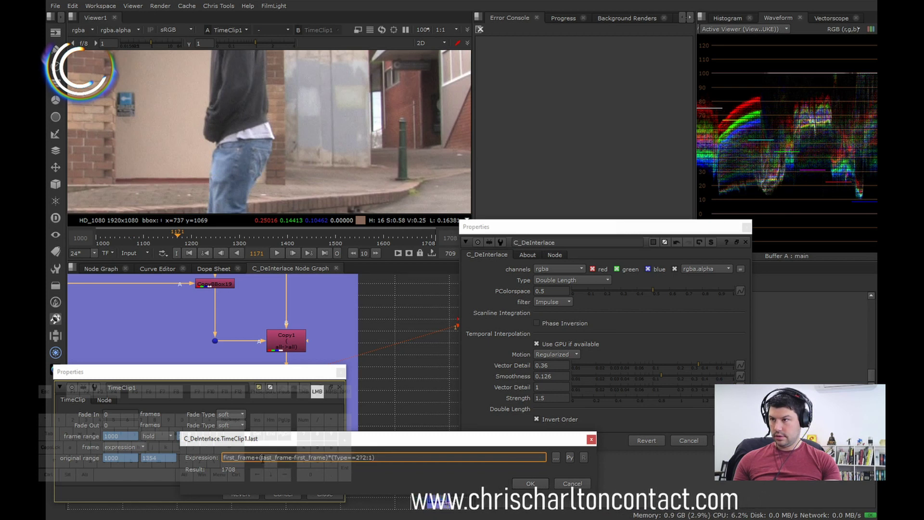
type("(")
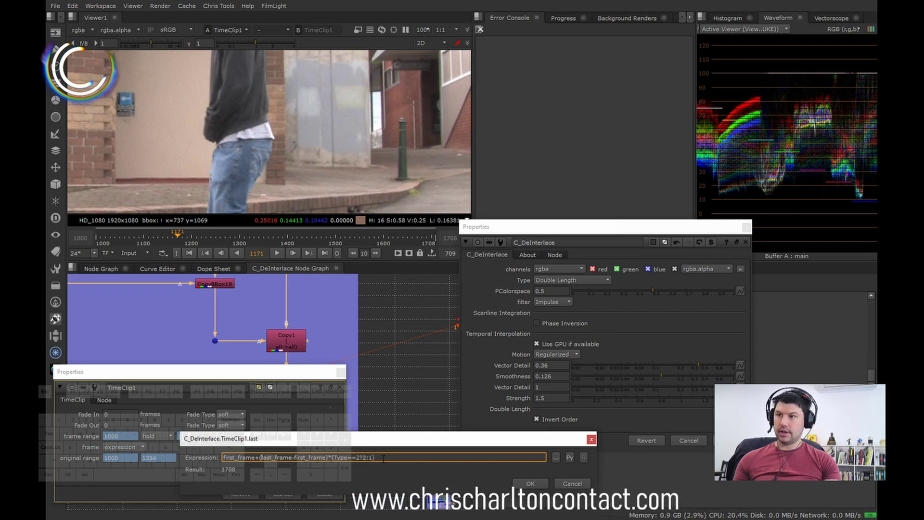
left_click(572, 484)
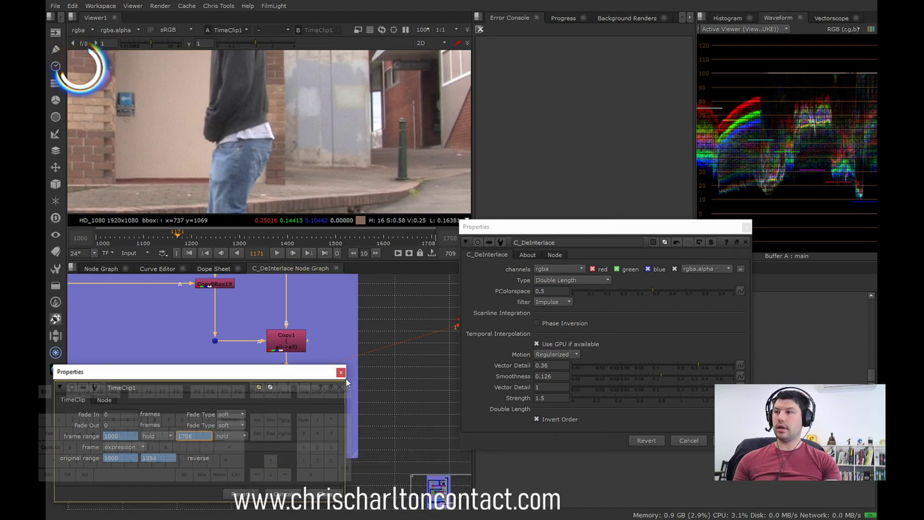
Check the expression menu on TimeClip1's original range end, and reopen the frame range end expression for comparison.
right_click(159, 458)
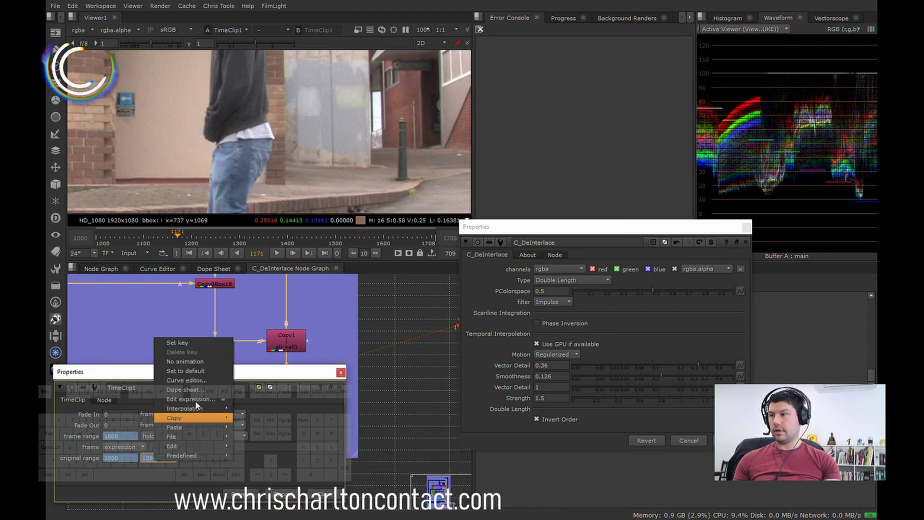
left_click(194, 398)
key("Escape")
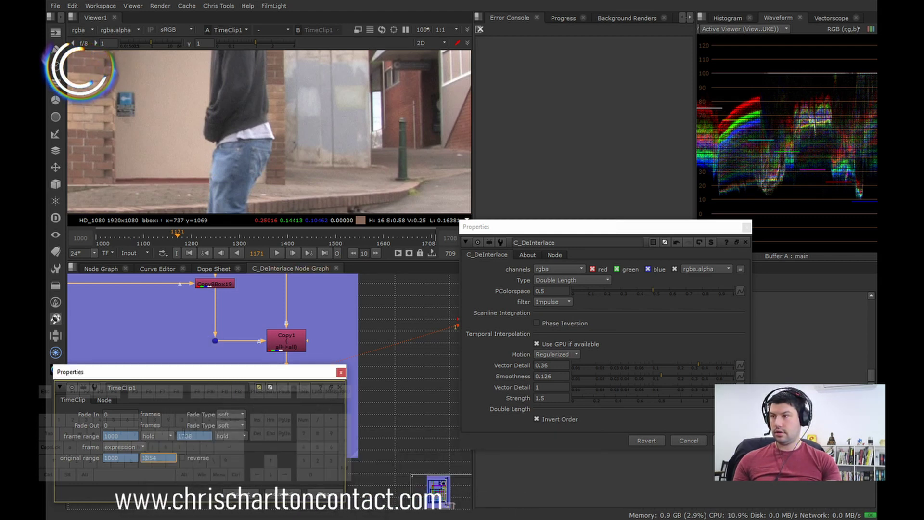
right_click(187, 435)
left_click(223, 374)
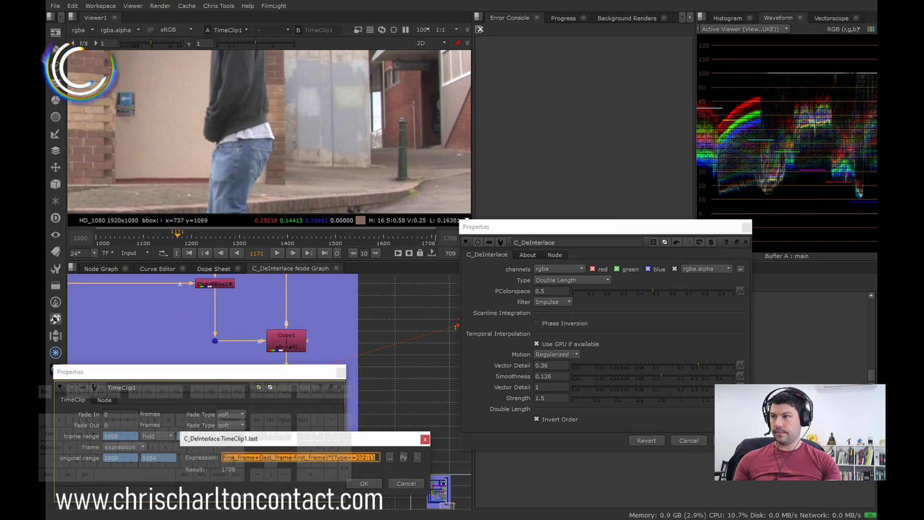
left_click(406, 483)
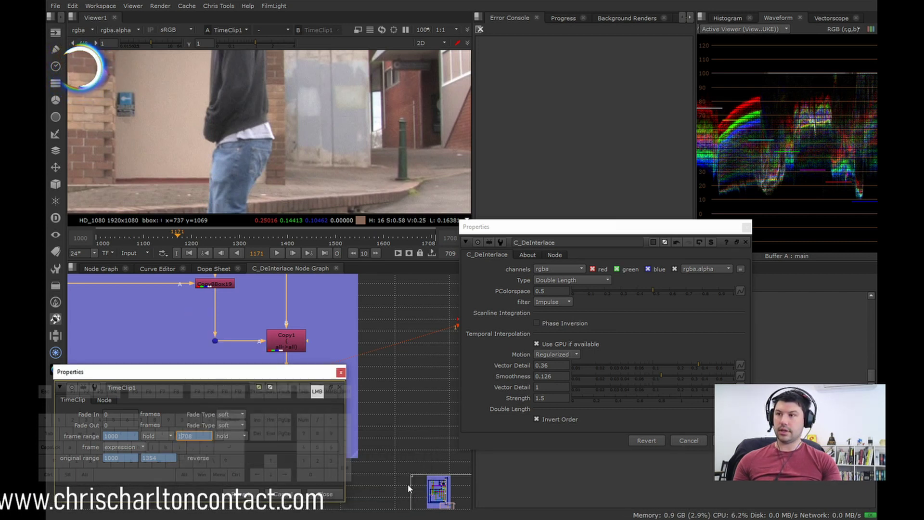
Return to the graph's output section, examine the Type switch connections and view Dot18's result.
scroll(322, 435, "down", 2)
scroll(322, 435, "down", 2)
middle_click_drag(264, 393, 296, 415)
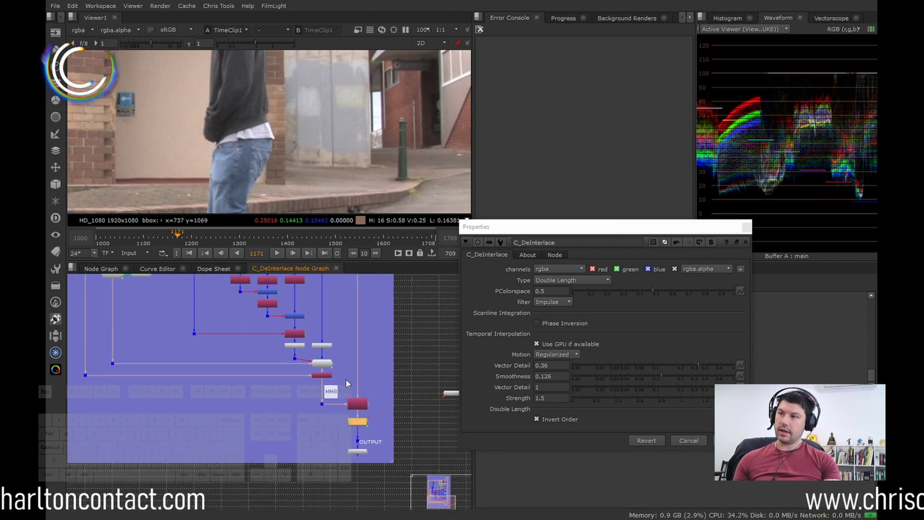
middle_click_drag(346, 380, 359, 407)
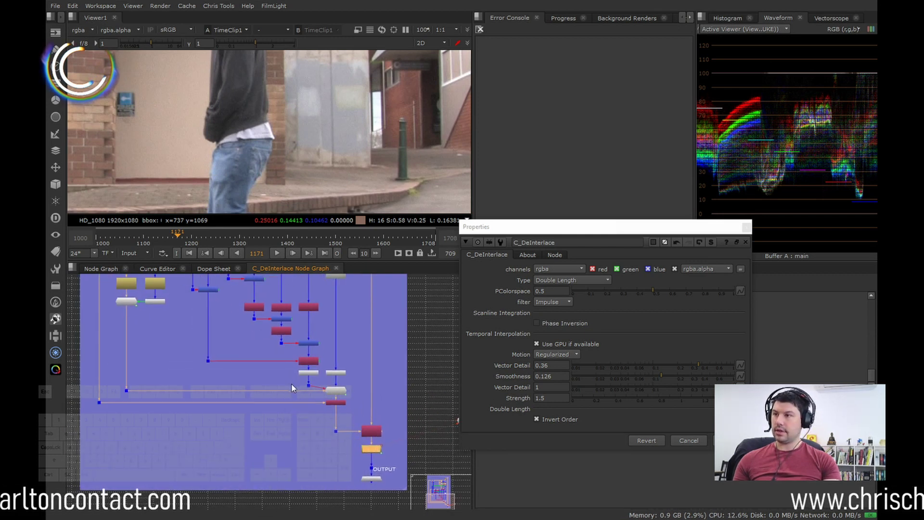
left_click(330, 387)
key("1")
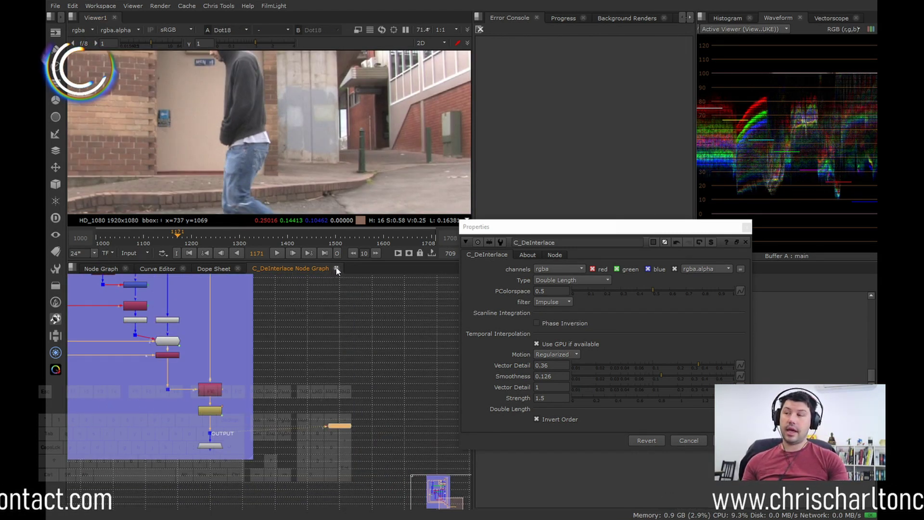
Set the C_DeInterlace Type to Temporal Interpolation and its filter to Lanczos4.
left_click(585, 284)
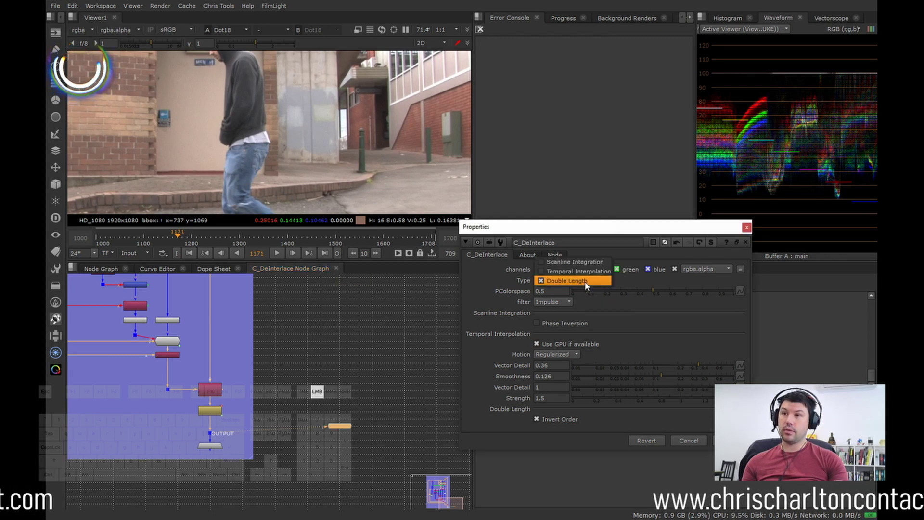
left_click(588, 273)
left_click(586, 279)
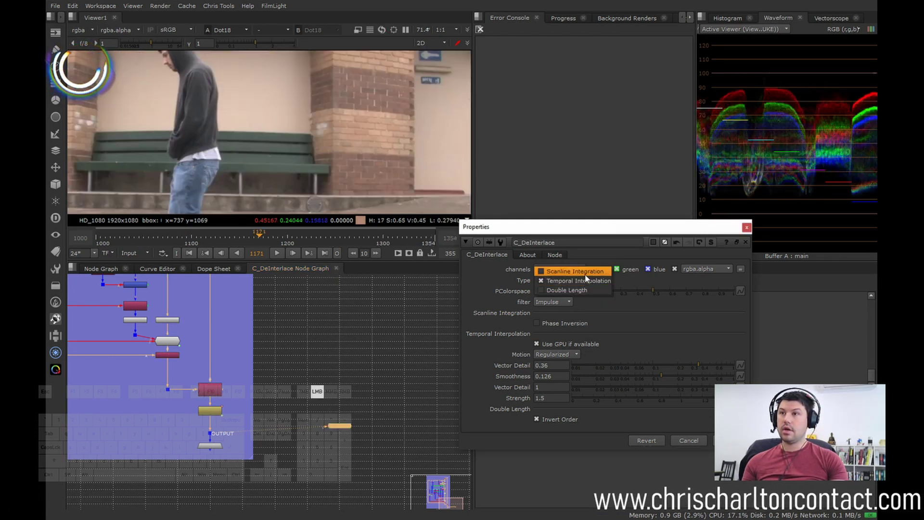
left_click(584, 273)
left_click(579, 281)
left_click(580, 288)
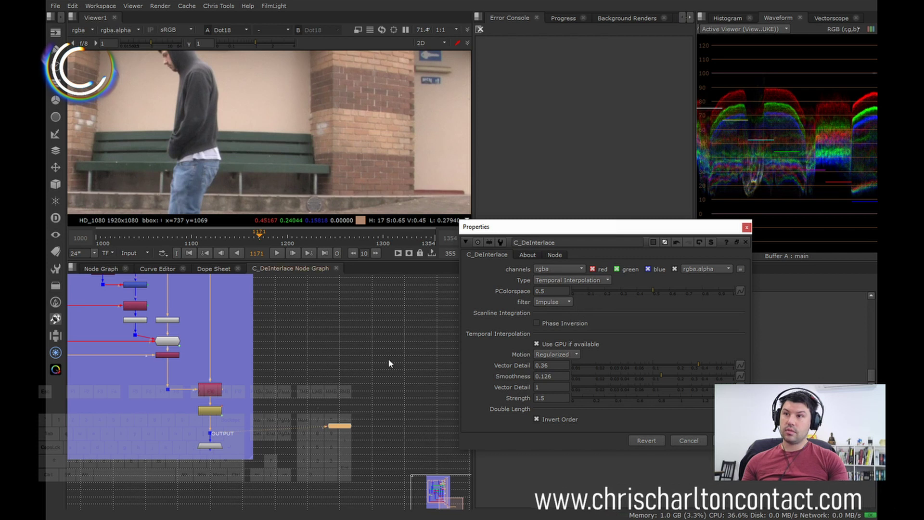
left_click(550, 303)
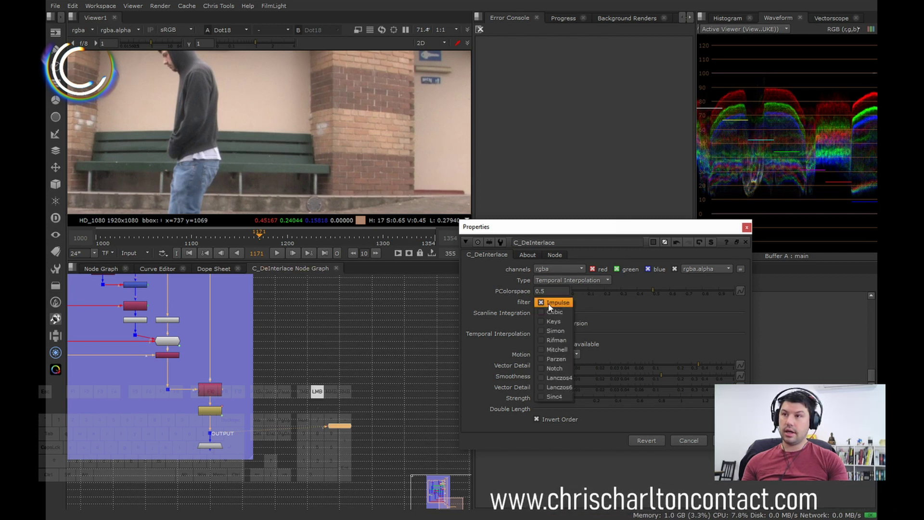
left_click(557, 378)
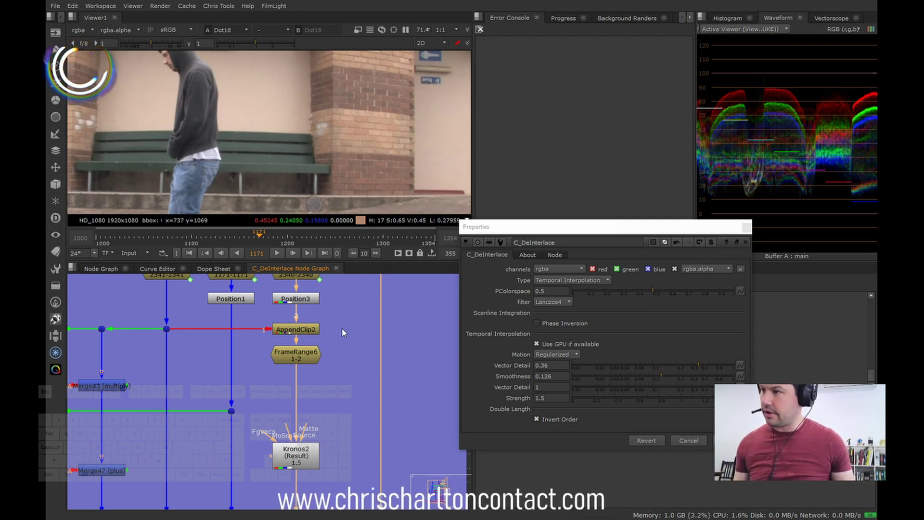
Open FrameRange4's properties, inspect the expression options for the start of its frame range, and close the properties.
middle_click_drag(333, 320, 348, 359)
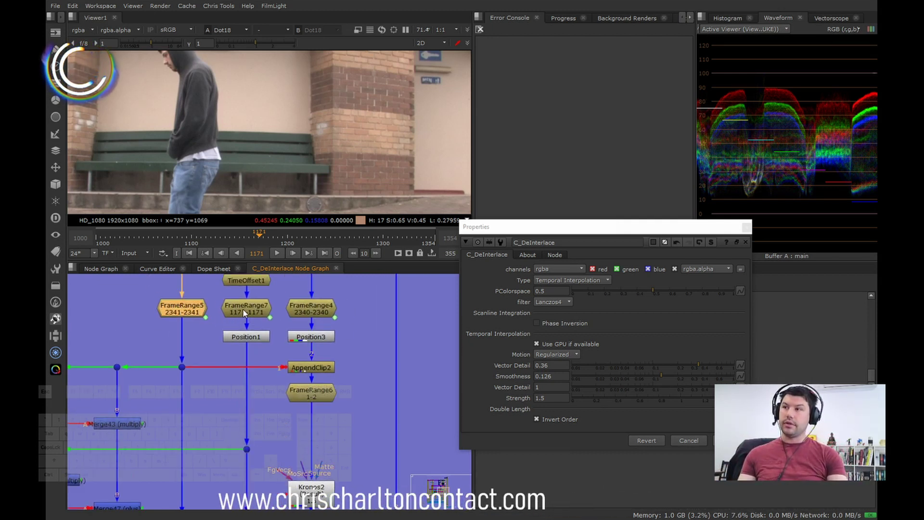
left_click(317, 312)
middle_click_drag(239, 308, 255, 328)
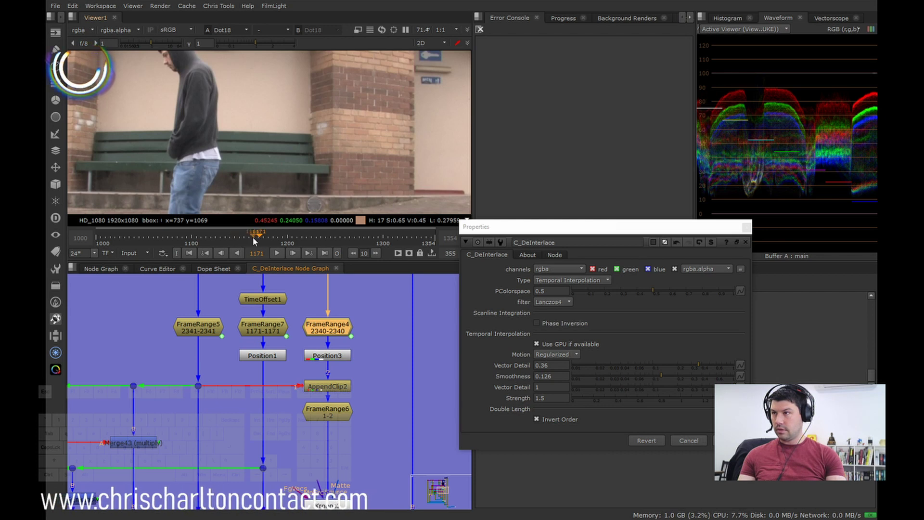
left_click_drag(328, 316, 327, 325)
double_click(327, 327)
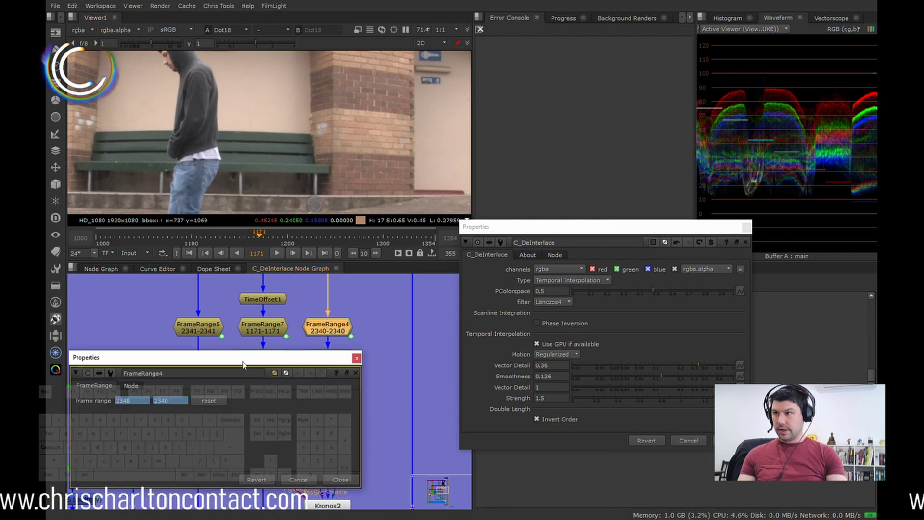
right_click(143, 399)
mouse_move(183, 351)
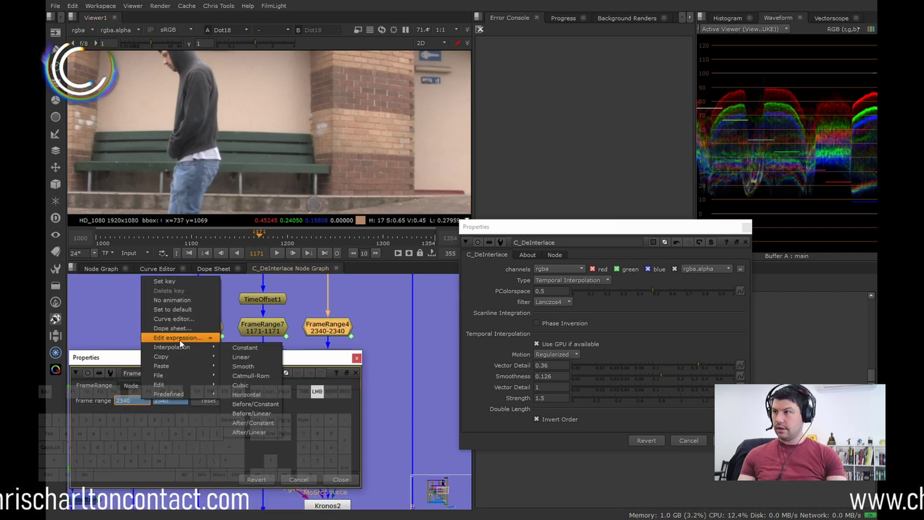
left_click(260, 413)
left_click(347, 447)
left_click(356, 373)
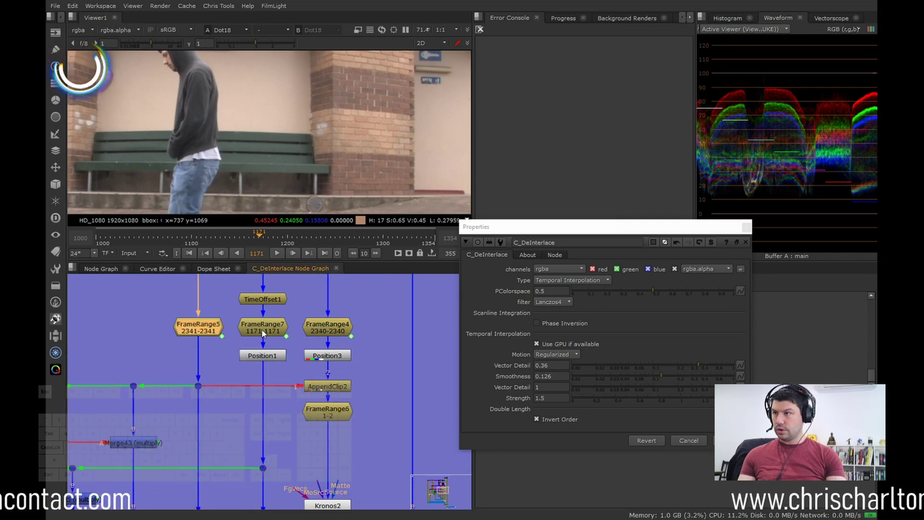
View the outputs of FrameRange4 and FrameRange5 to compare the two fields at frame 1171.
left_click(261, 328)
scroll(306, 353, "down", 2)
left_click(316, 347)
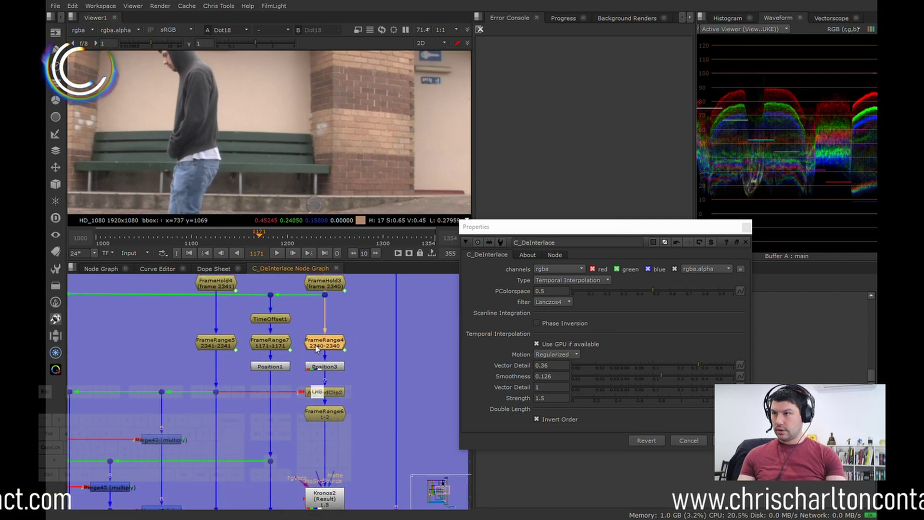
key("1")
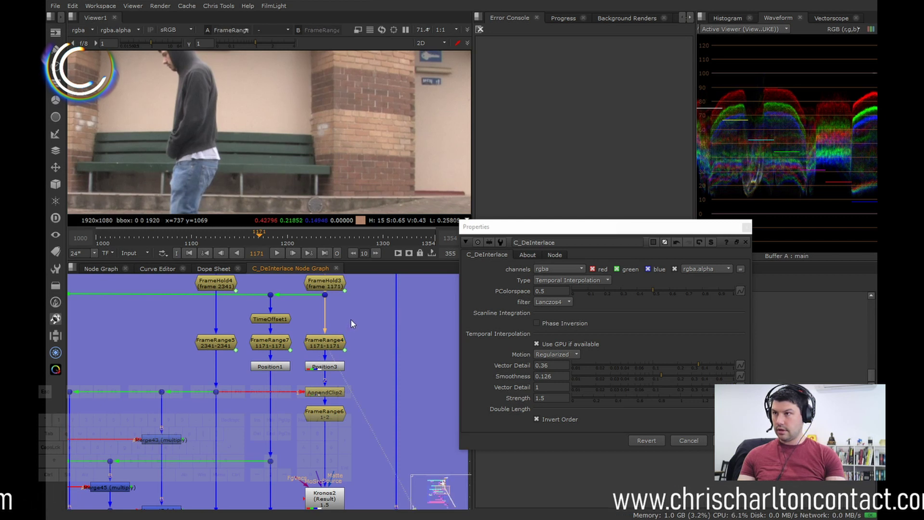
left_click(279, 344)
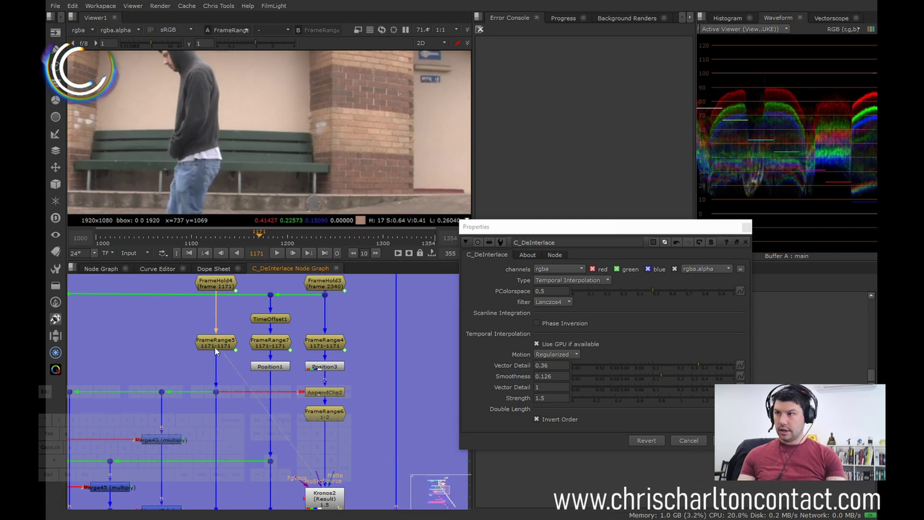
Alternate the view between AppendClip2 and the FrameRange nodes feeding it to compare their frames and ranges.
left_click(325, 391)
key("1")
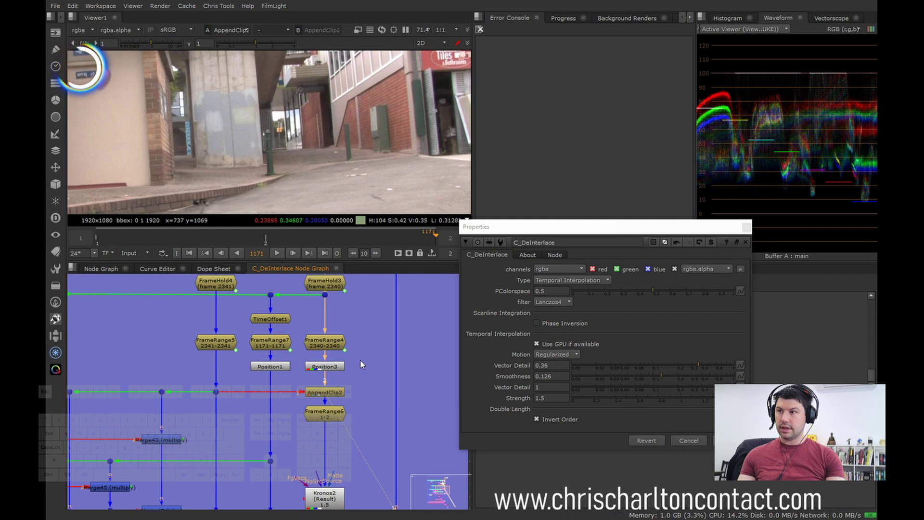
middle_click_drag(360, 360, 362, 373)
left_click(325, 353)
key("1")
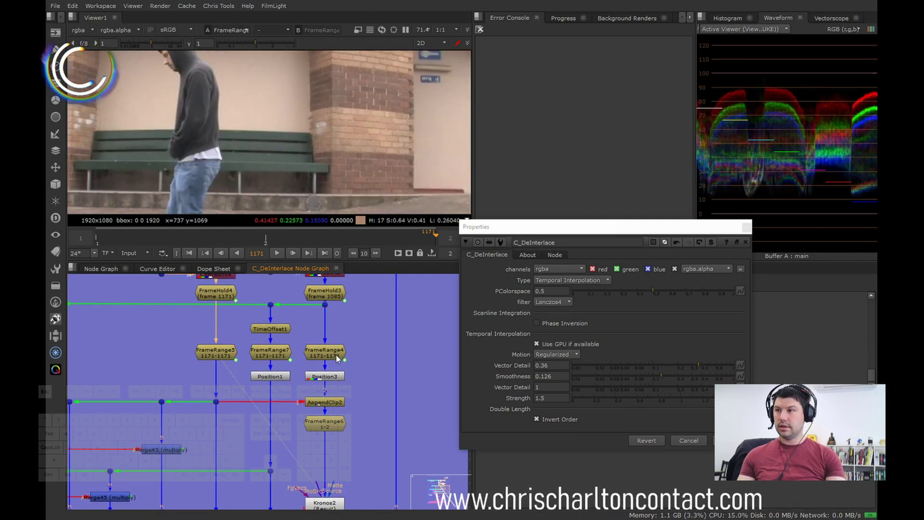
left_click(326, 401)
key("1")
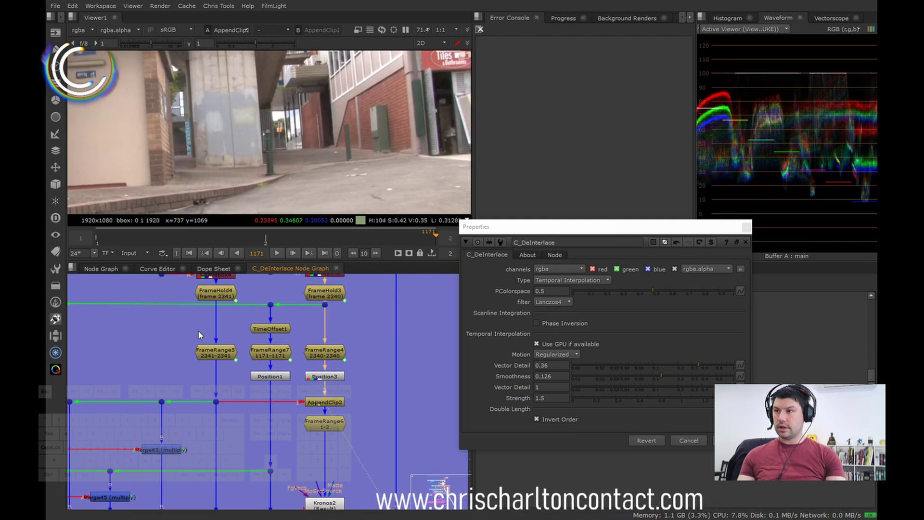
View FrameRange6's output and examine how it feeds the Kronos2 node.
middle_click_drag(349, 398, 308, 366)
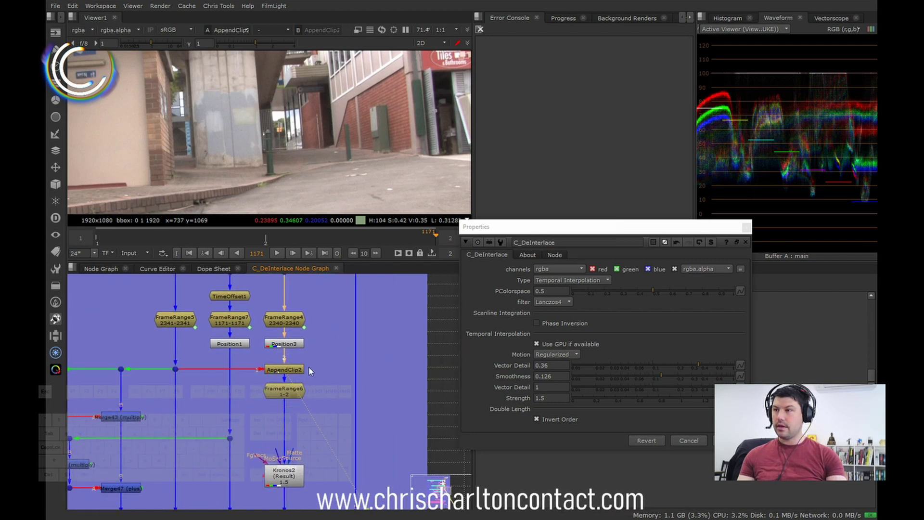
left_click(292, 392)
key("1")
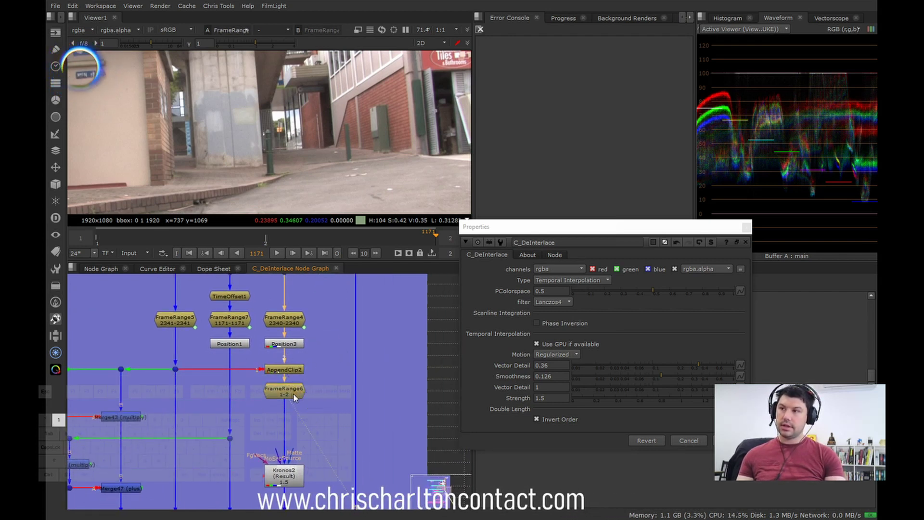
scroll(327, 405, "down", 3)
scroll(326, 405, "up", 4)
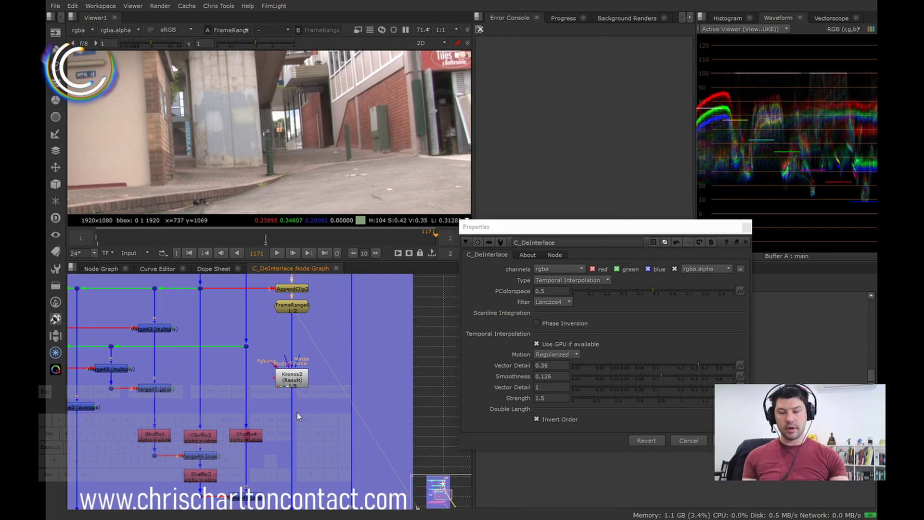
Set the C_DeInterlace gizmo's Type to Scanline Integration.
scroll(291, 387, "down", 2)
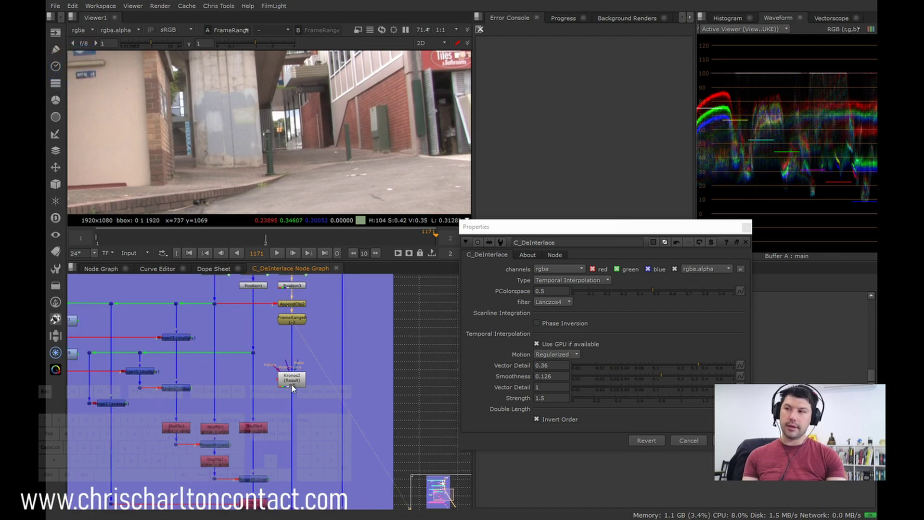
middle_click_drag(290, 383, 306, 405)
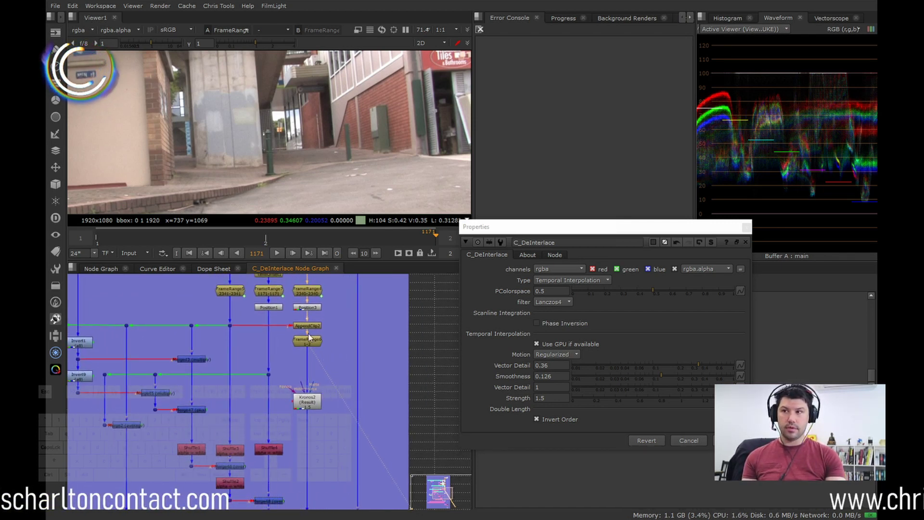
middle_click_drag(335, 355, 337, 385)
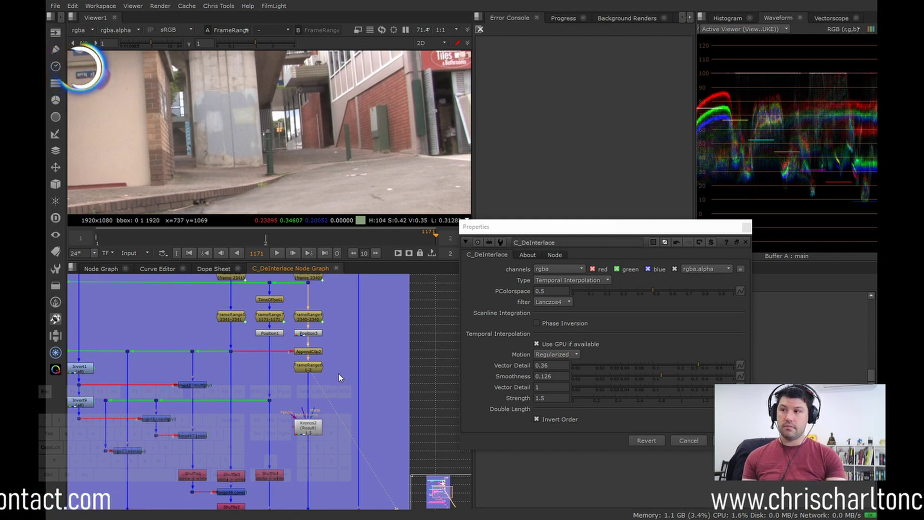
scroll(337, 377, "down", 5)
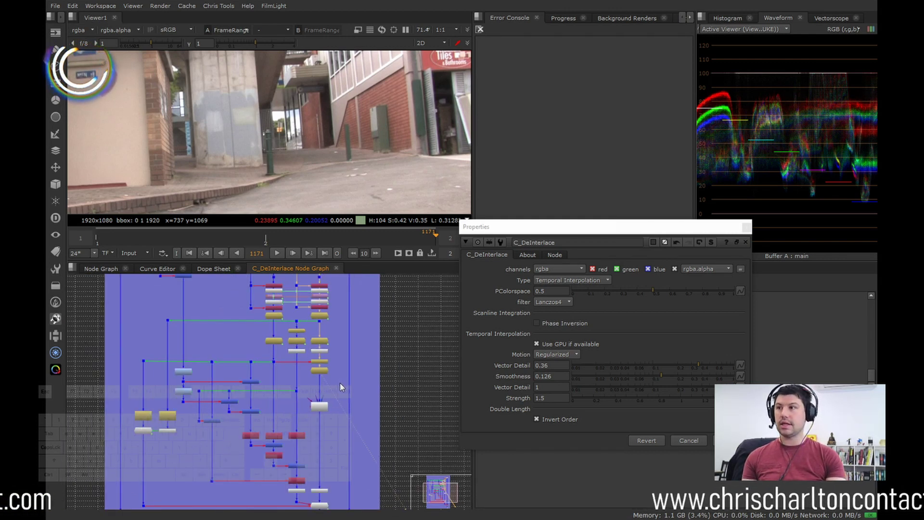
left_click(588, 281)
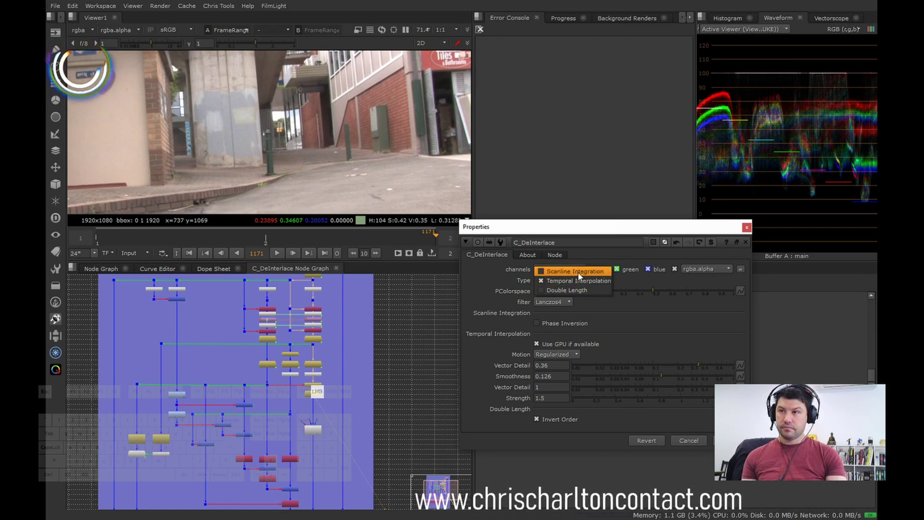
left_click(577, 271)
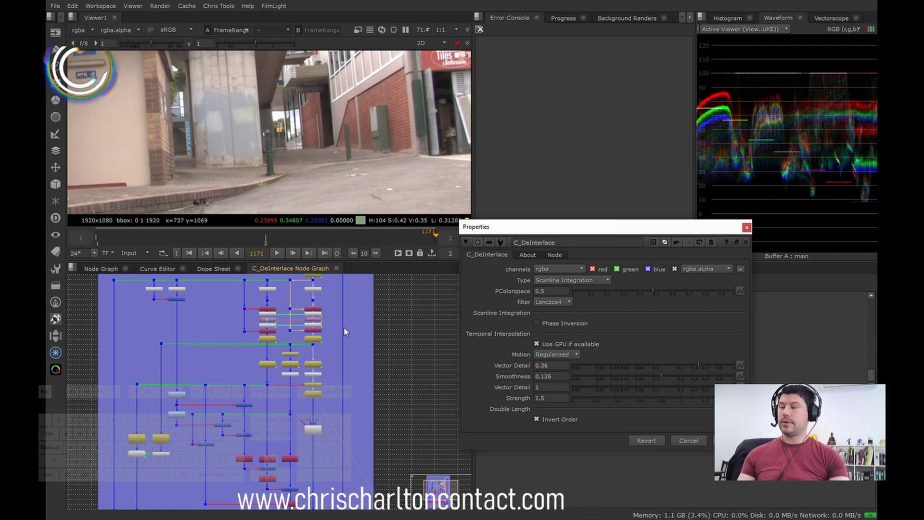
In the main node graph, connect C_DeInterlace and Read4 to separate viewer inputs and set the timeline range to Input.
left_click(101, 269)
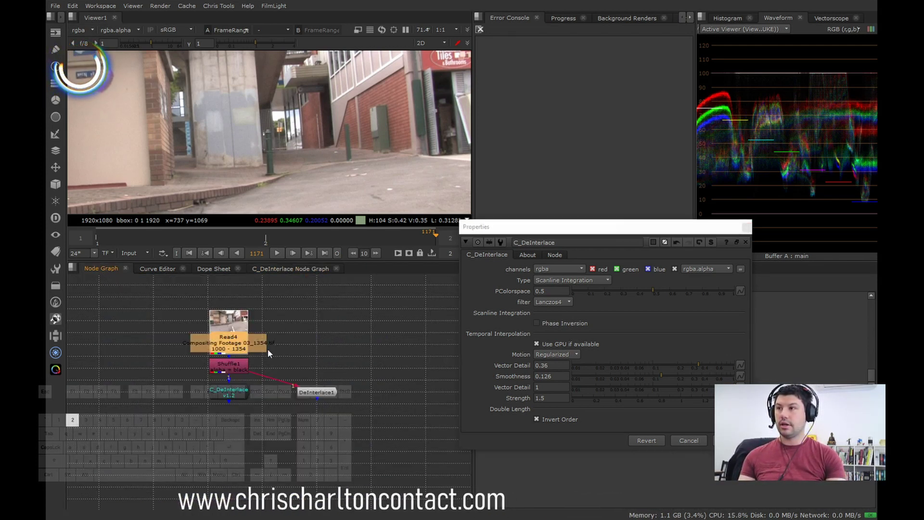
key("1")
left_click(229, 391)
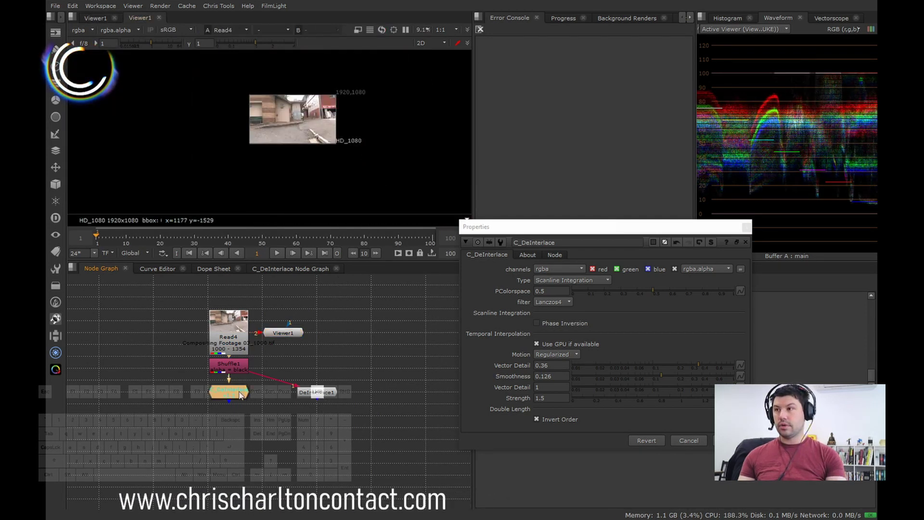
key("2")
key("1")
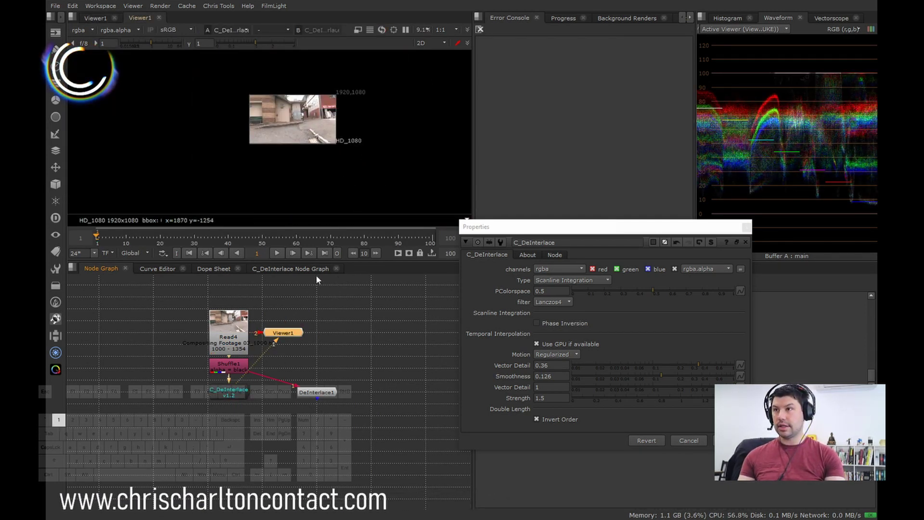
left_click(131, 254)
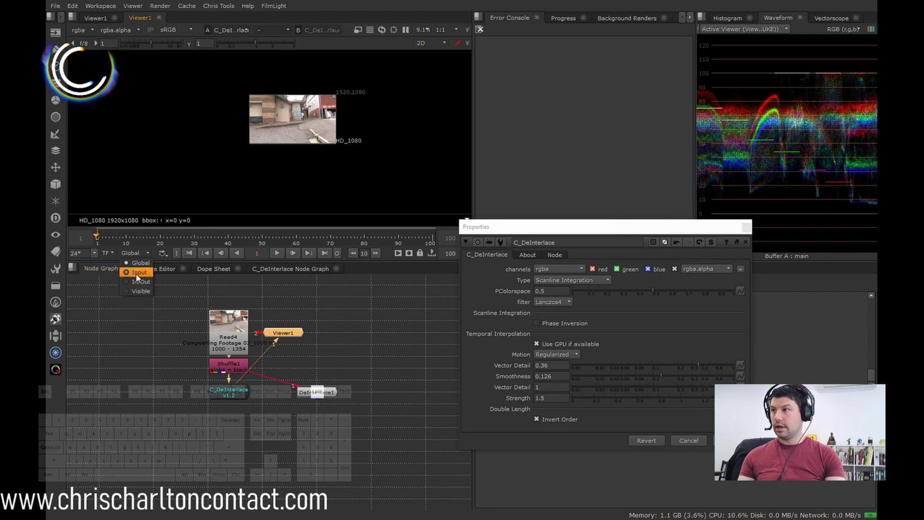
left_click(136, 273)
Alternate the view between C_DeInterlace and Read4 to compare the building's window edges and the shop sign up close.
key("2")
key("1")
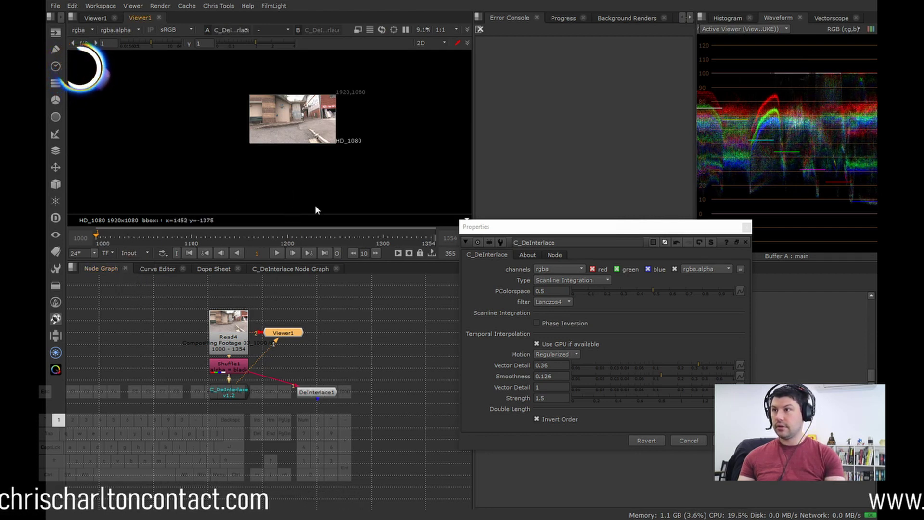
scroll(311, 120, "up", 6)
scroll(297, 111, "up", 11)
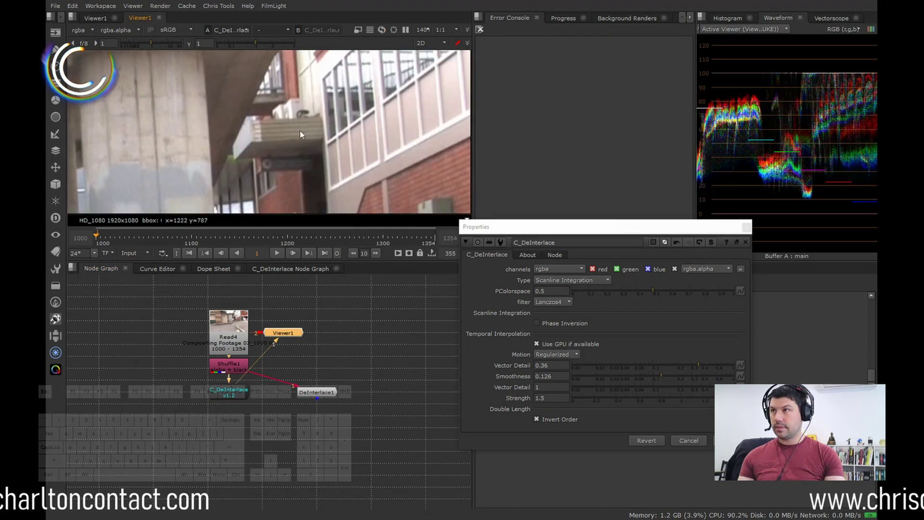
key("2")
key("2")
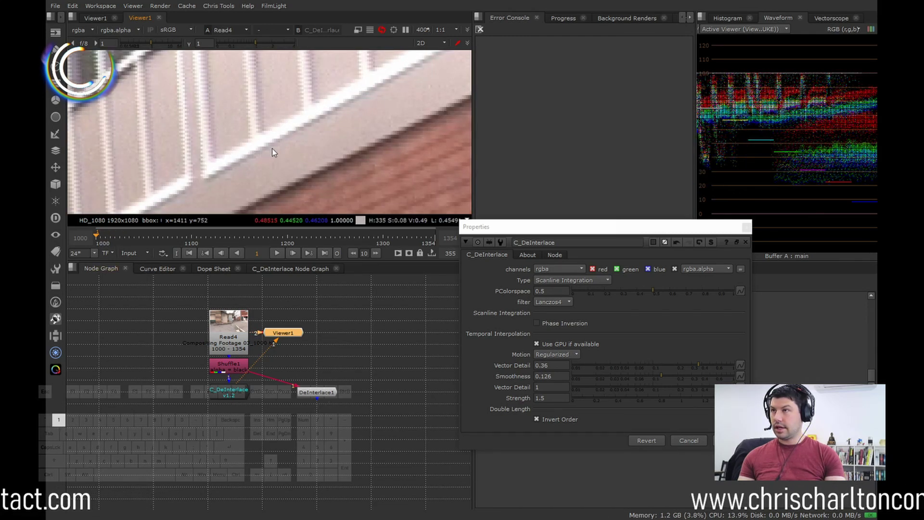
key("1")
middle_click_drag(337, 122, 269, 126)
scroll(376, 123, "down", 2)
middle_click_drag(375, 122, 313, 139)
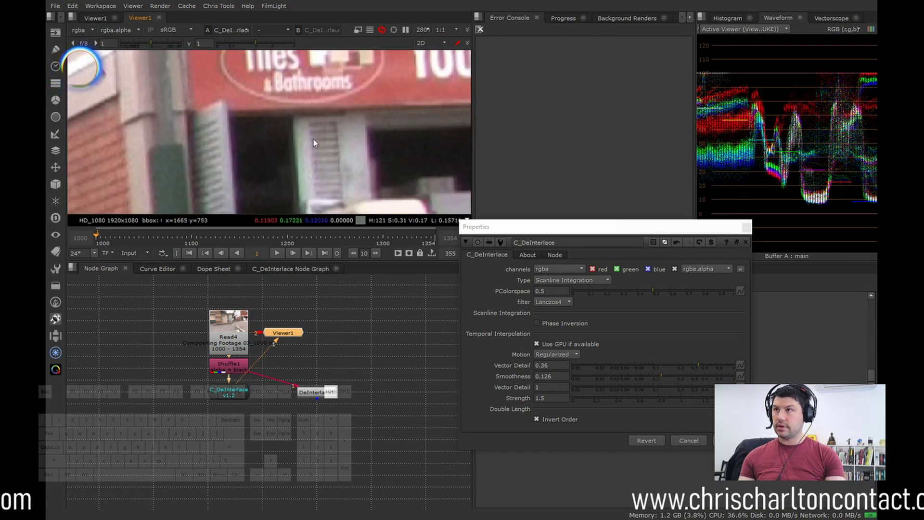
key("2")
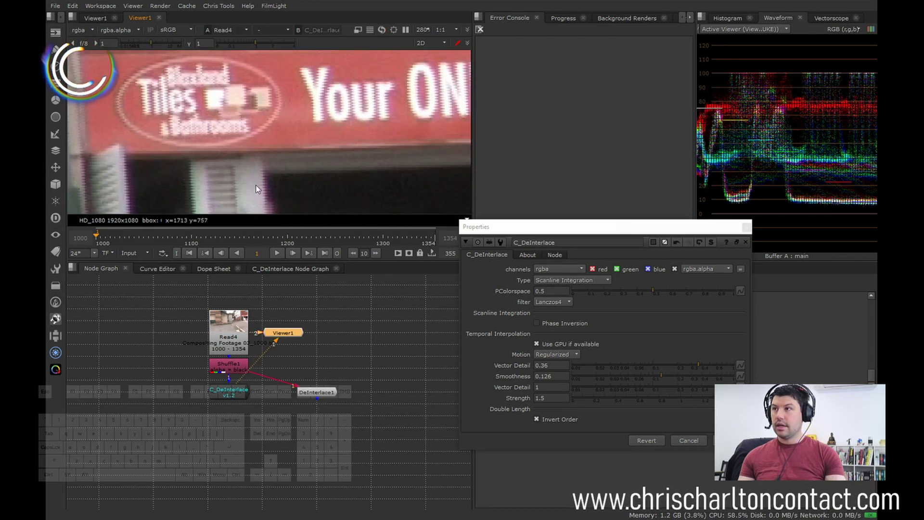
Go to frame 1000 and examine the shop sign's lettering in the C_DeInterlace output.
left_click(95, 237)
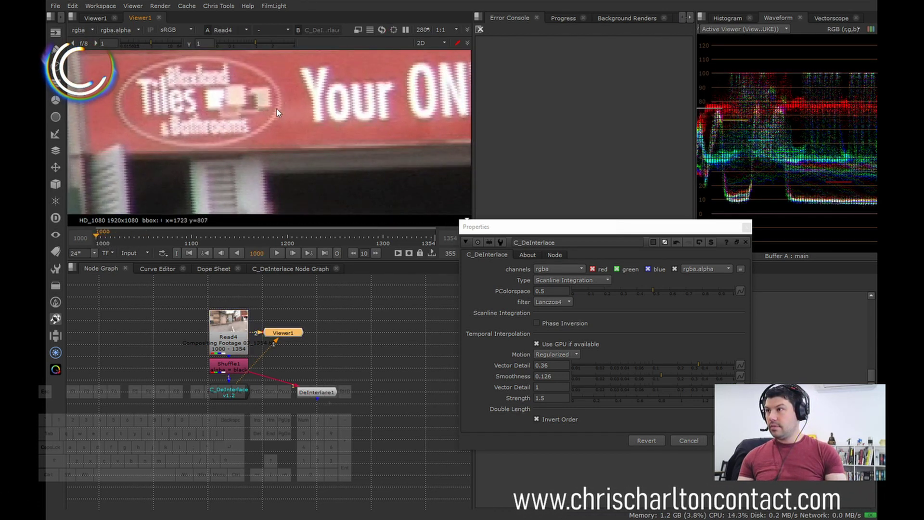
key("1")
scroll(279, 120, "up", 3)
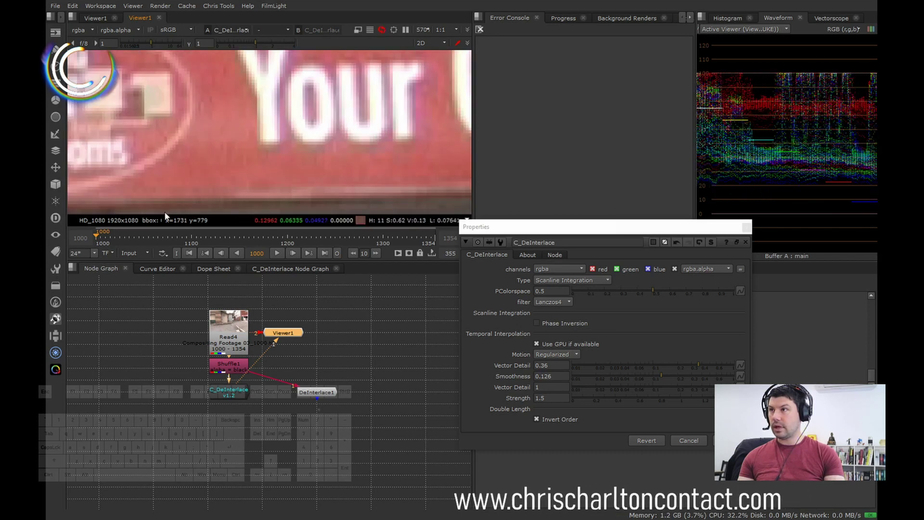
scroll(281, 123, "down", 3)
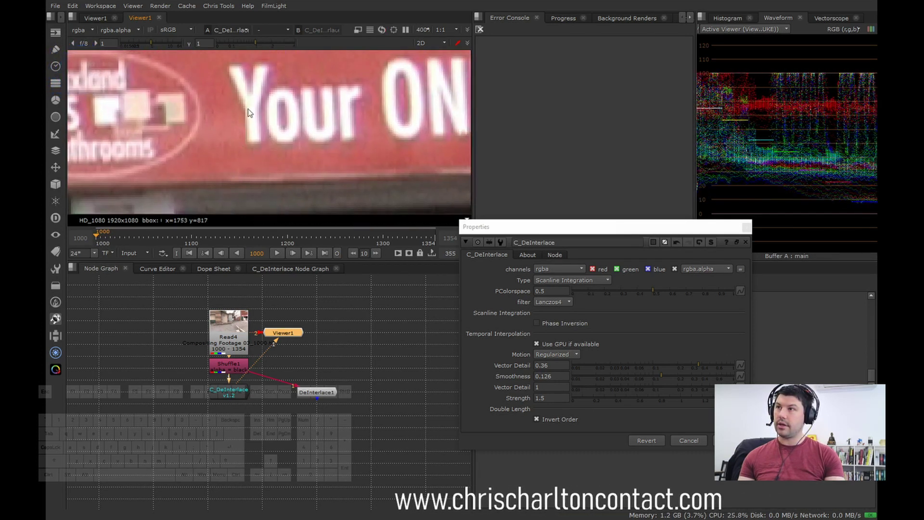
key("1")
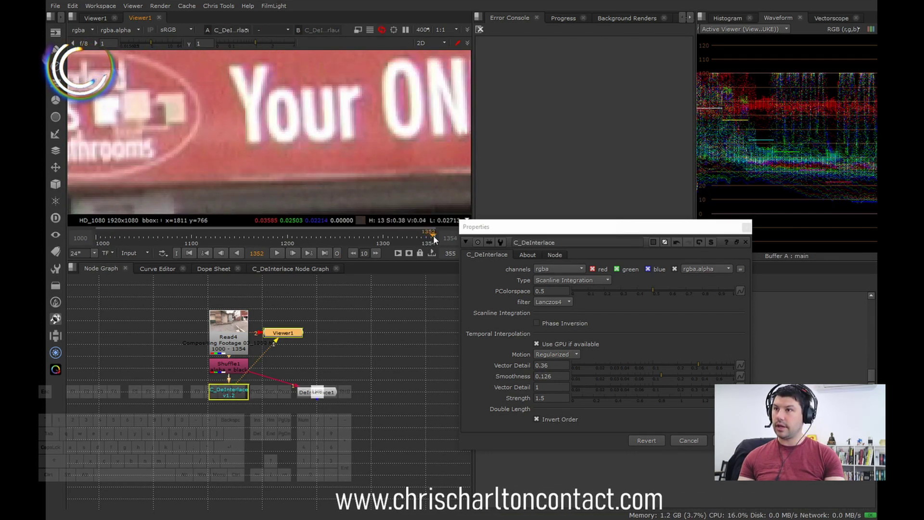
Compare the shop sign in Read4 and C_DeInterlace at frame 1354, and step the deinterlaced result back to frame 1352.
left_click(435, 236)
key("2")
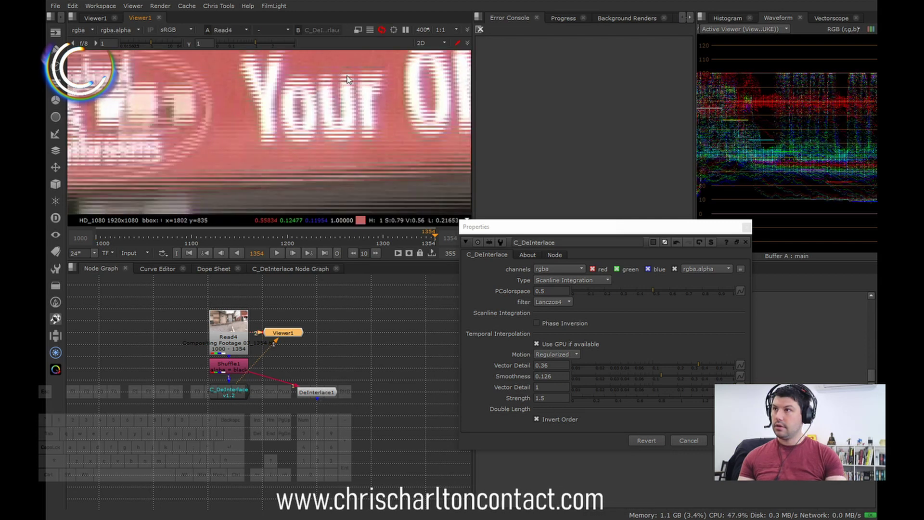
key("1")
scroll(347, 91, "down", 2)
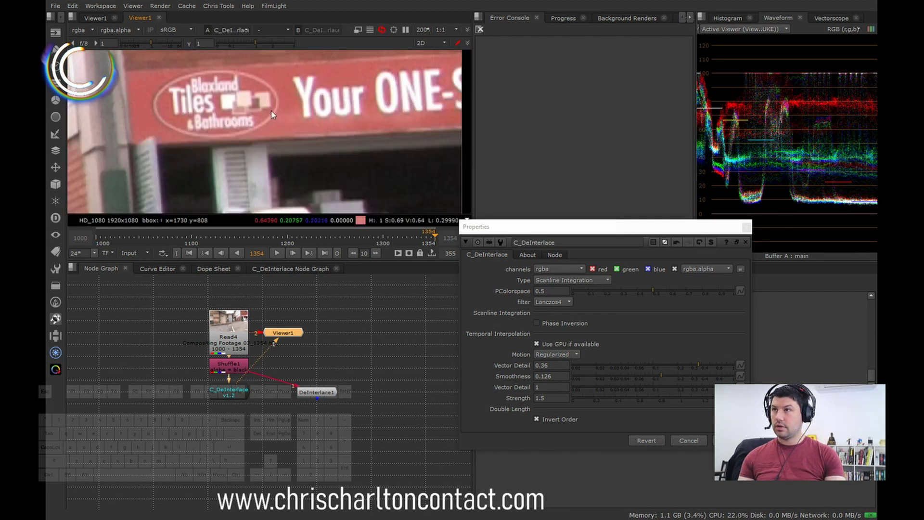
key("Left")
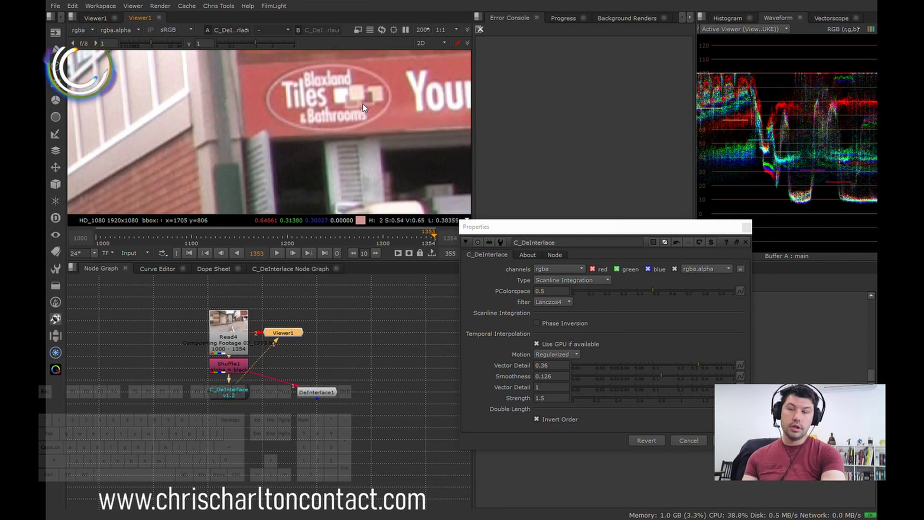
key("Left")
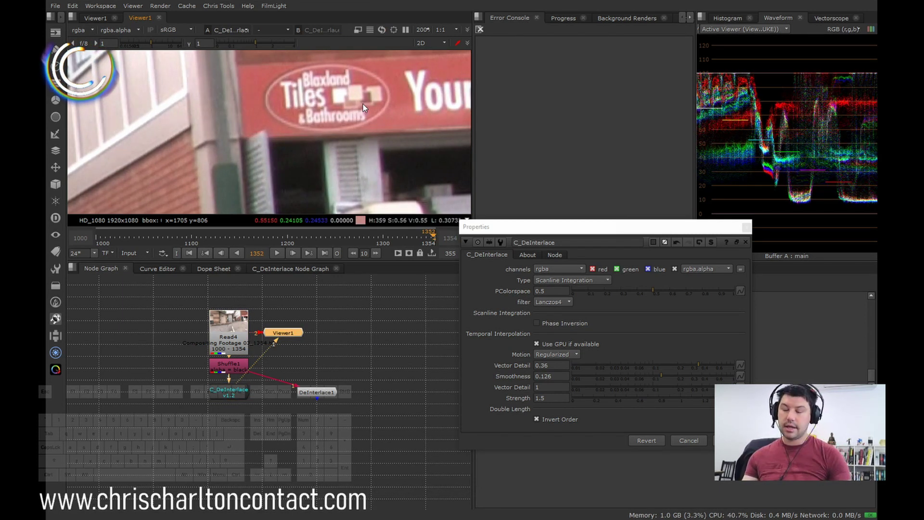